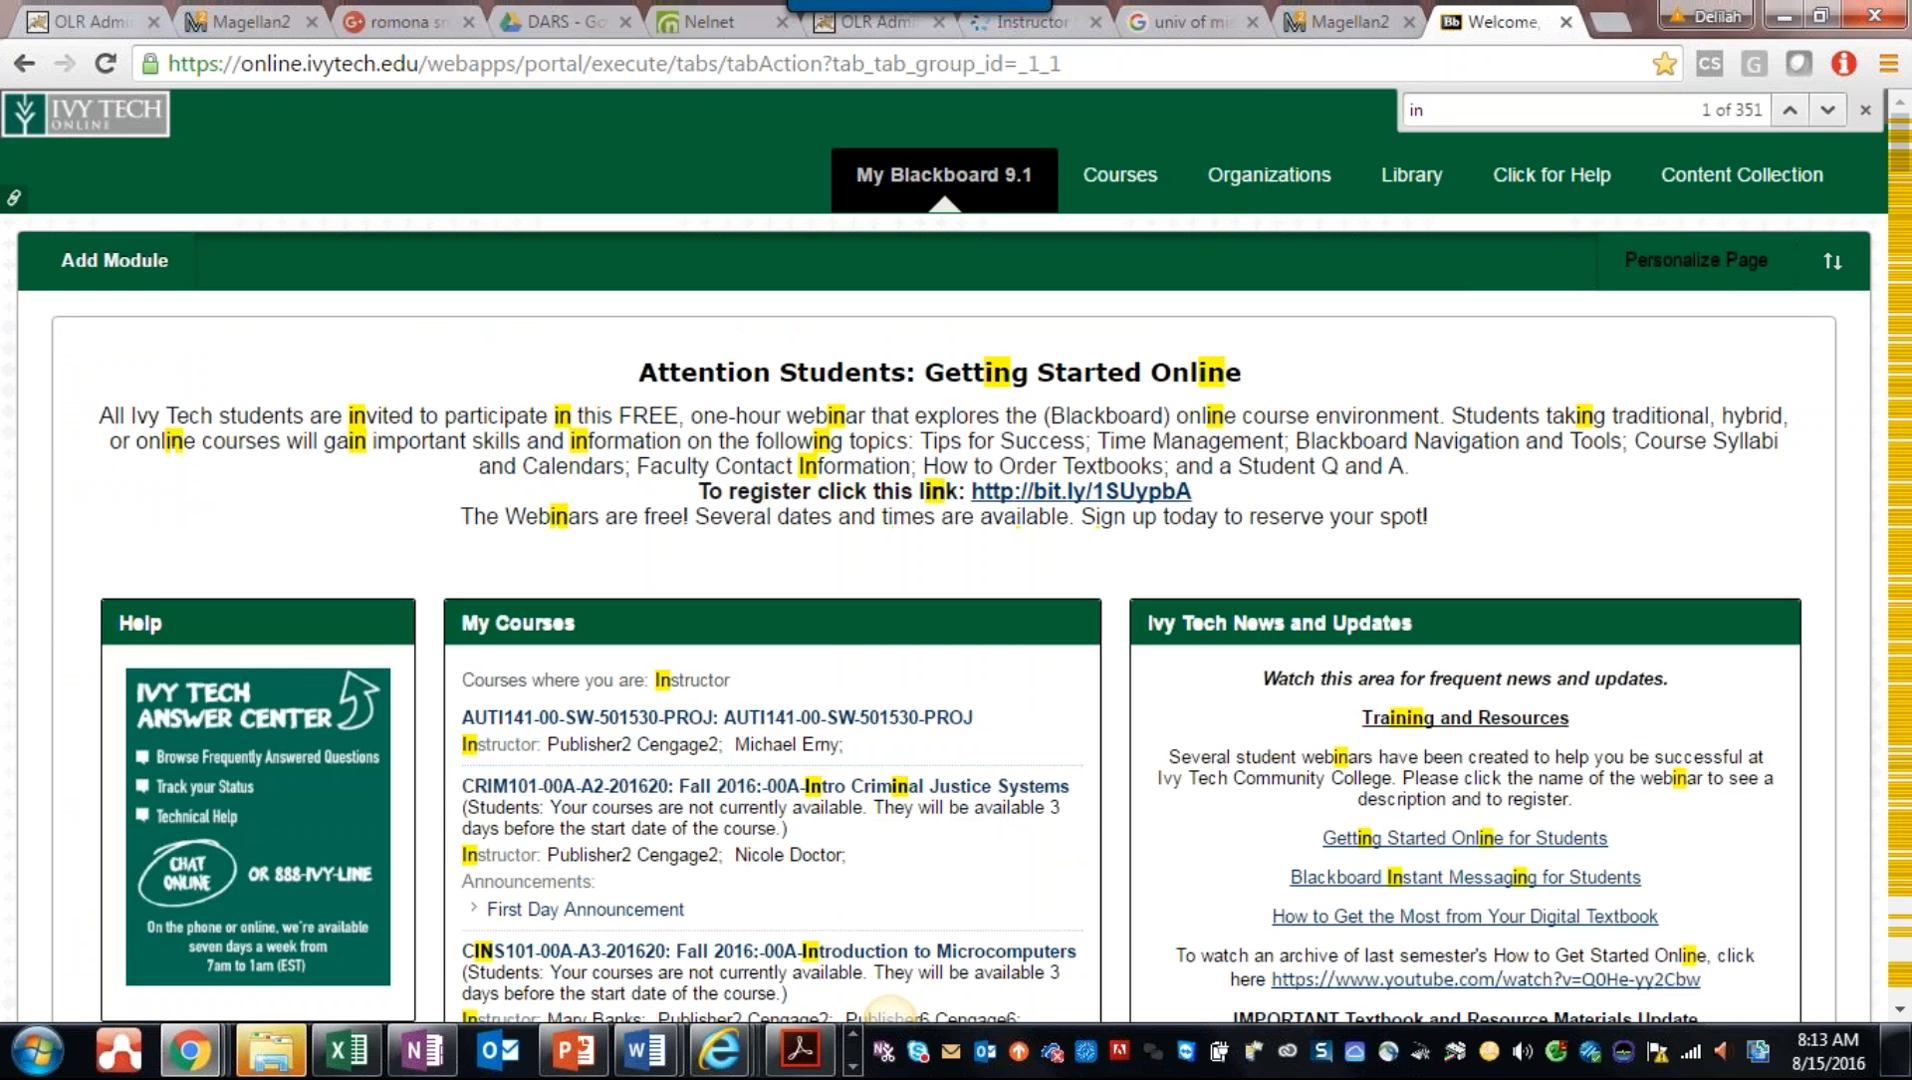
Search the My Blackboard page for 'cins' to find the CINS courses
key(BackSpace)
key(BackSpace)
text(cins)
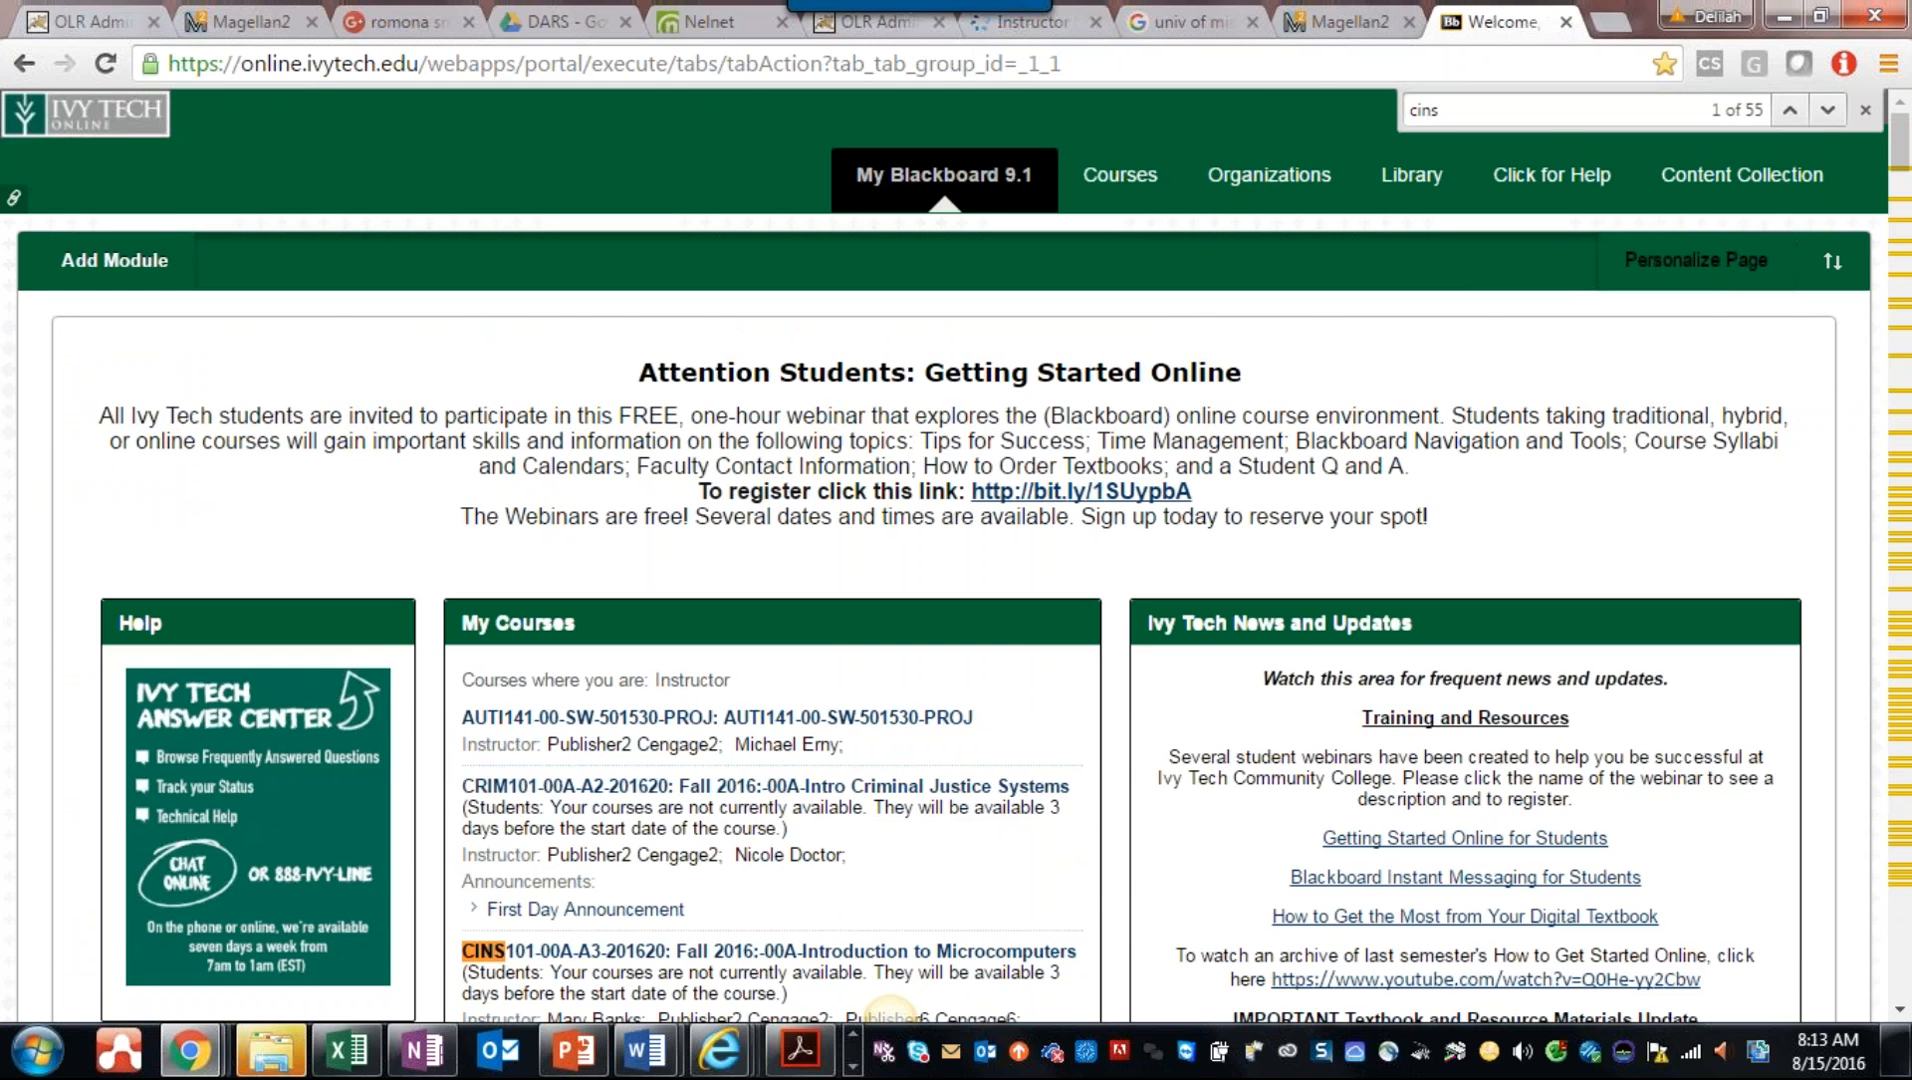
Jump to the next 'cins' match and open the CINS101-00D-D1 course
key(Return)
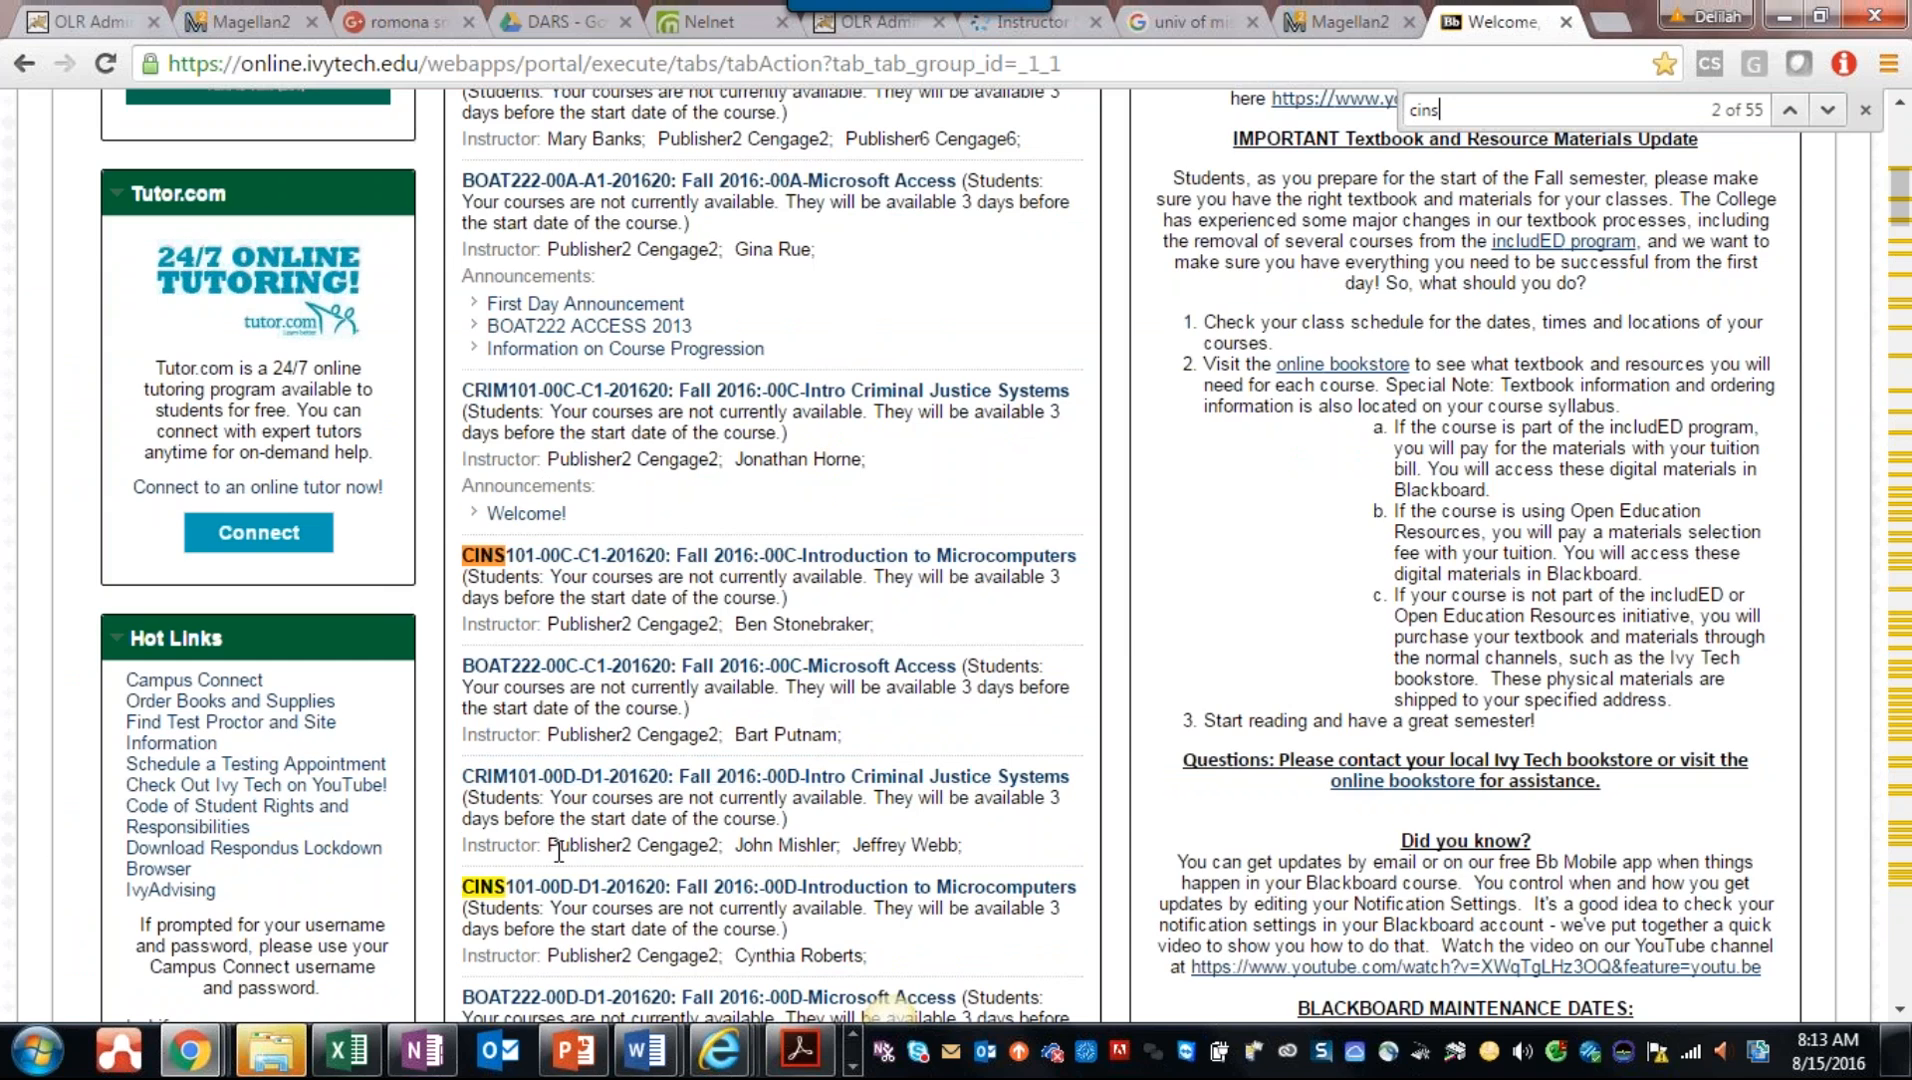
click(608, 890)
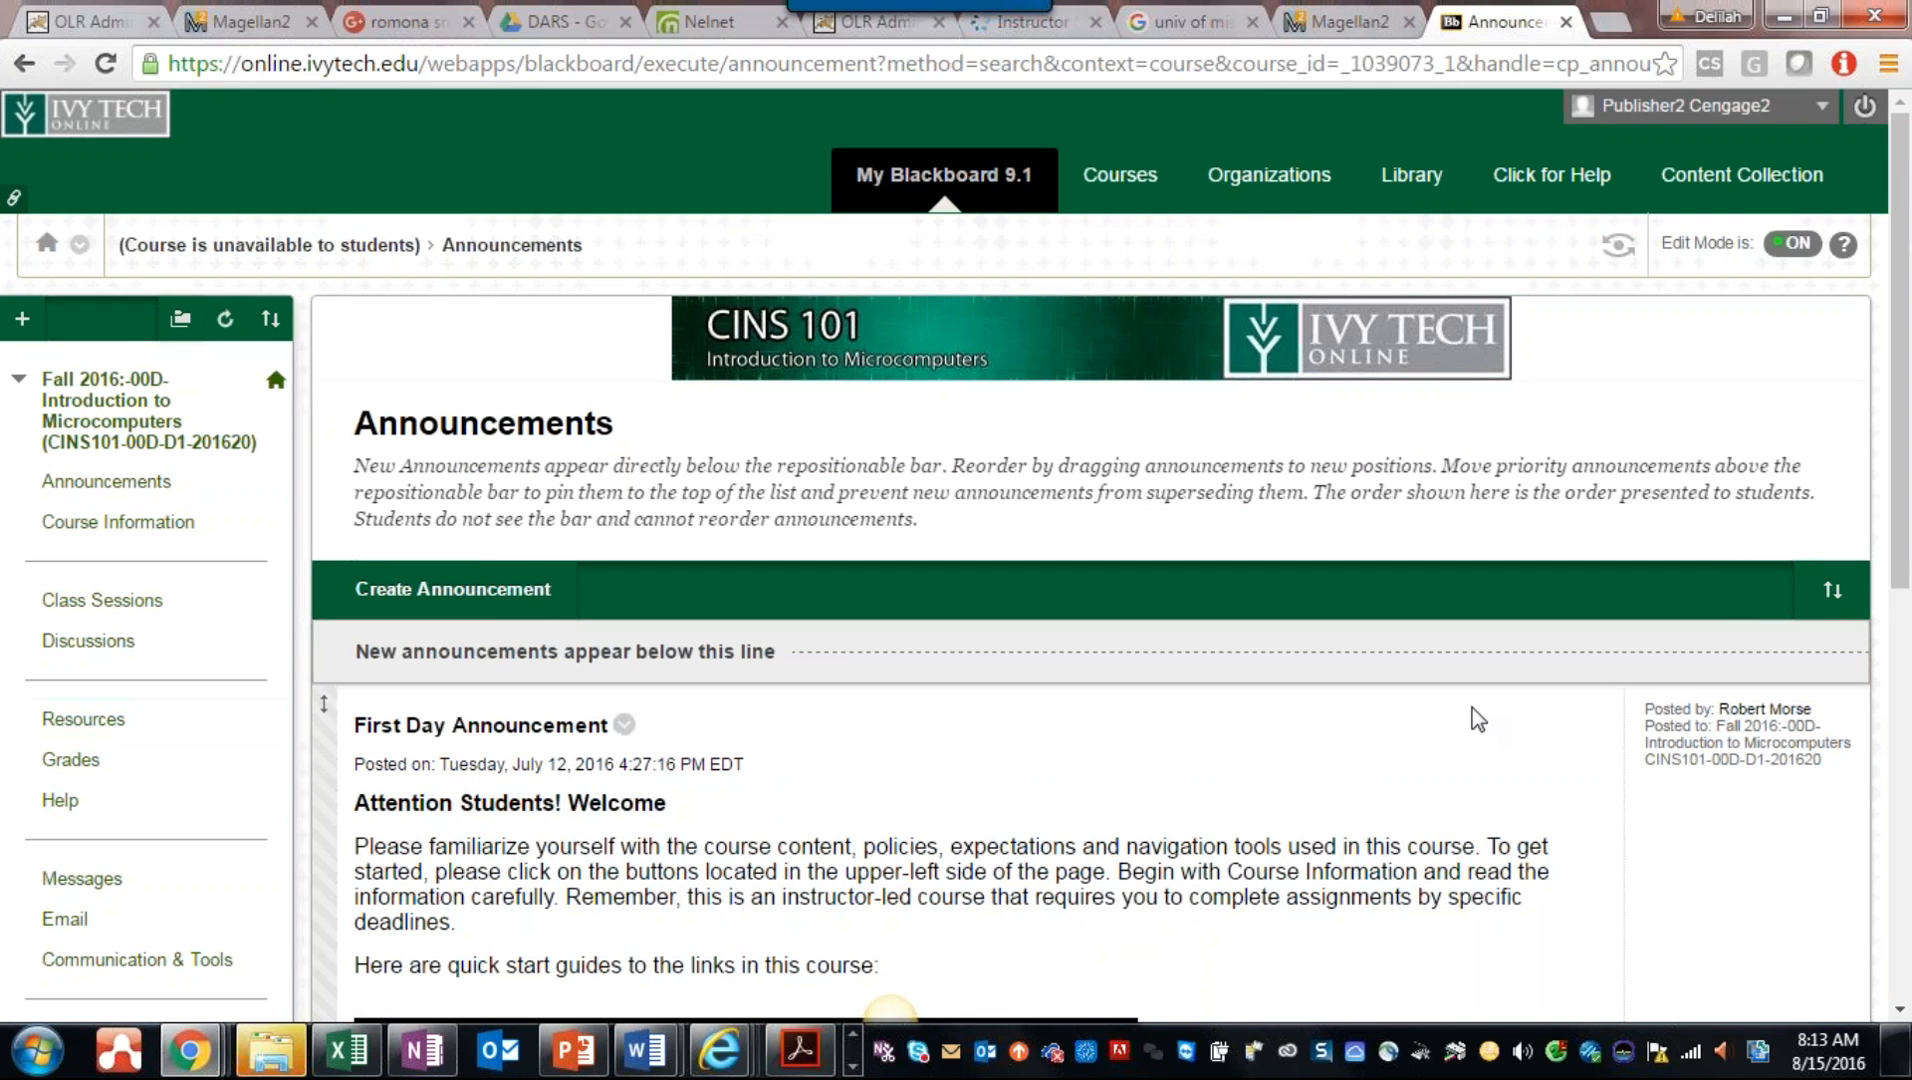
Look through the course's Instructor Resources, then go to its Class Sessions page
drag(1900, 550, 1900, 663)
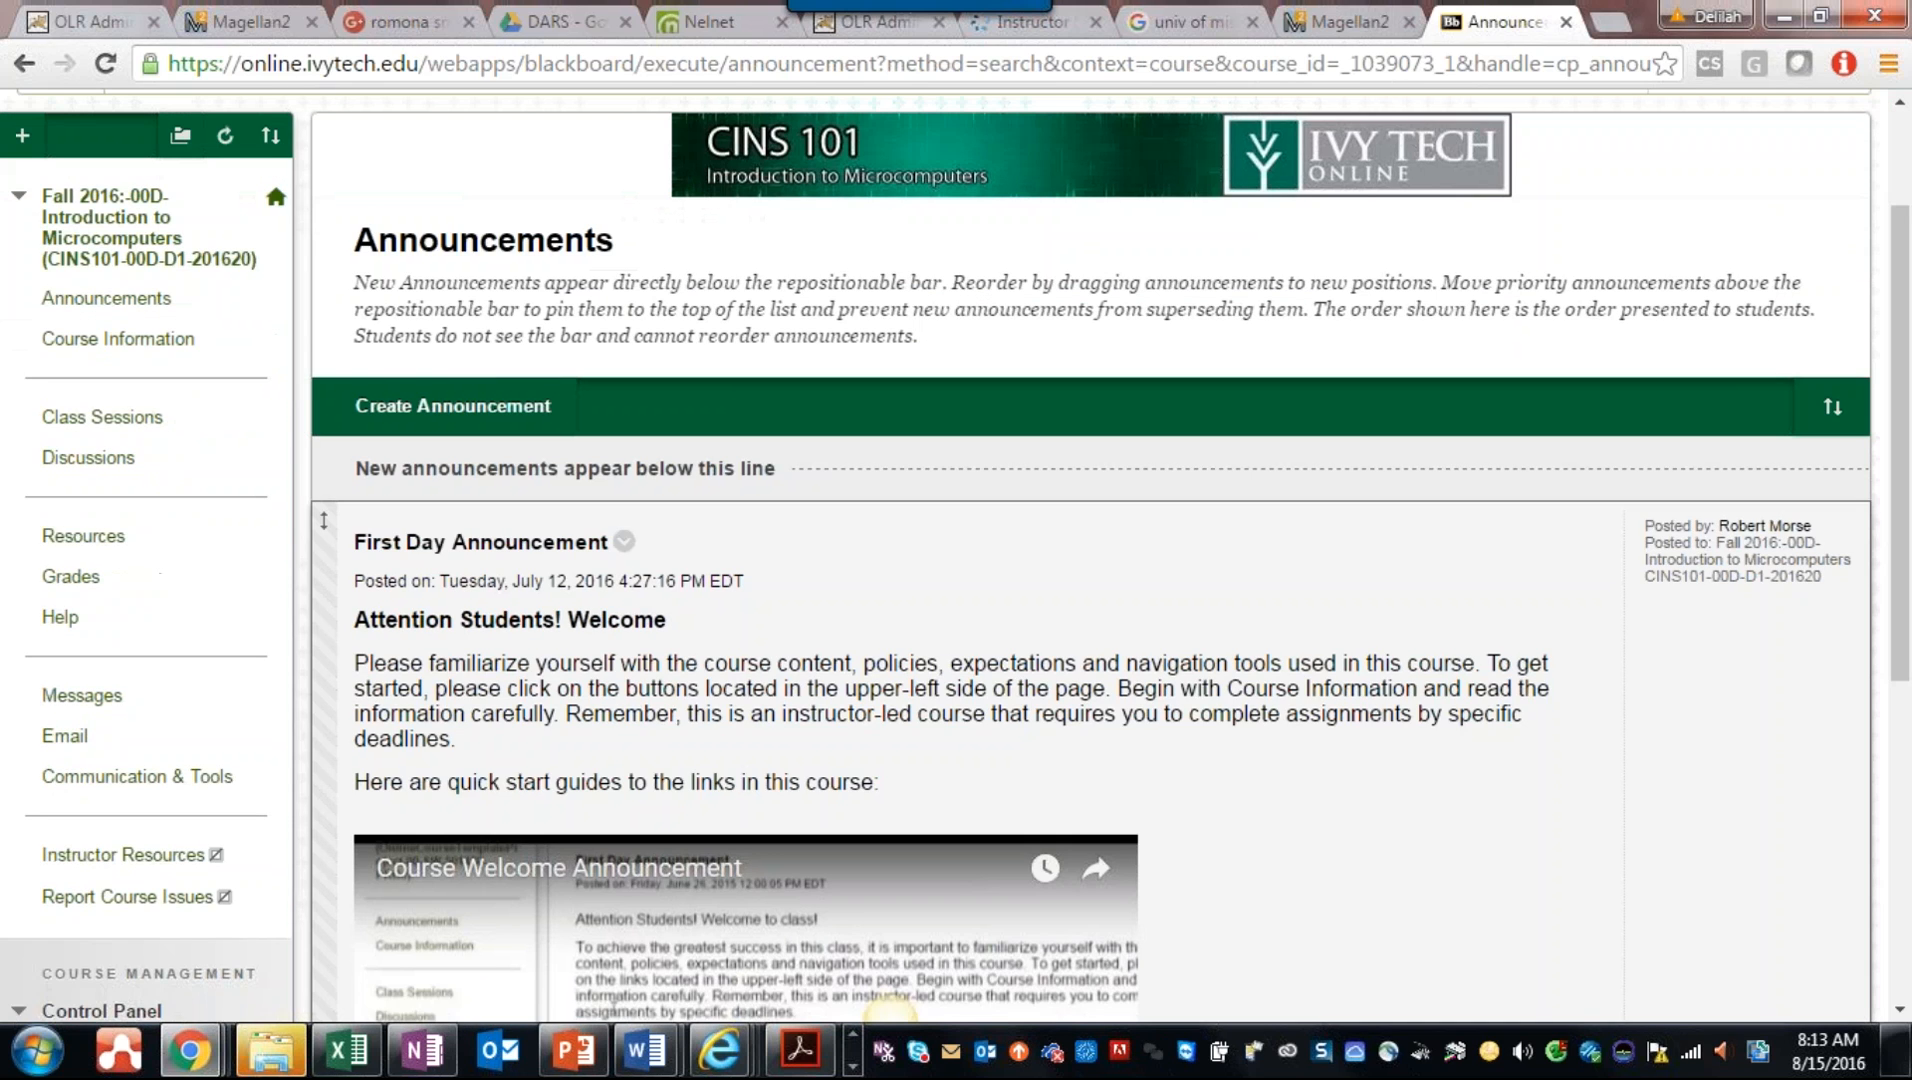
click(130, 855)
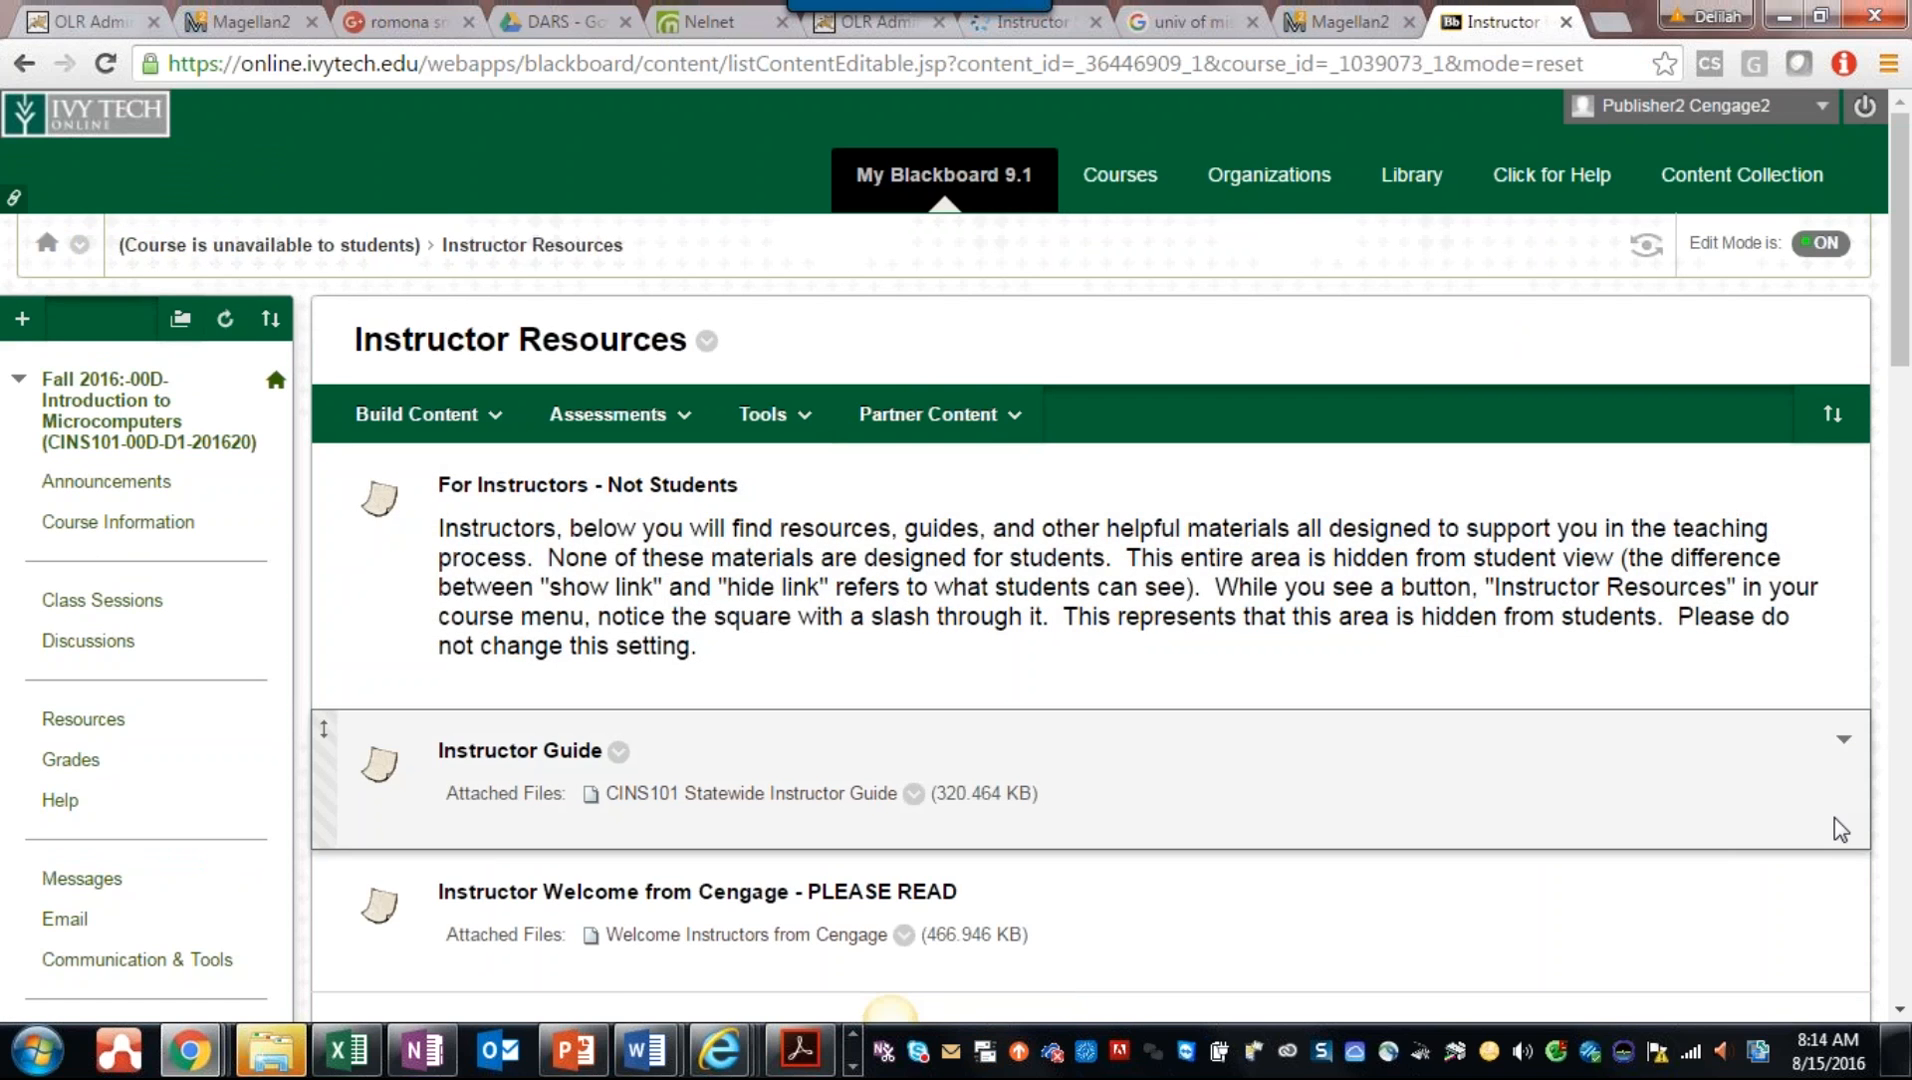
scroll(1834, 818, down, 4)
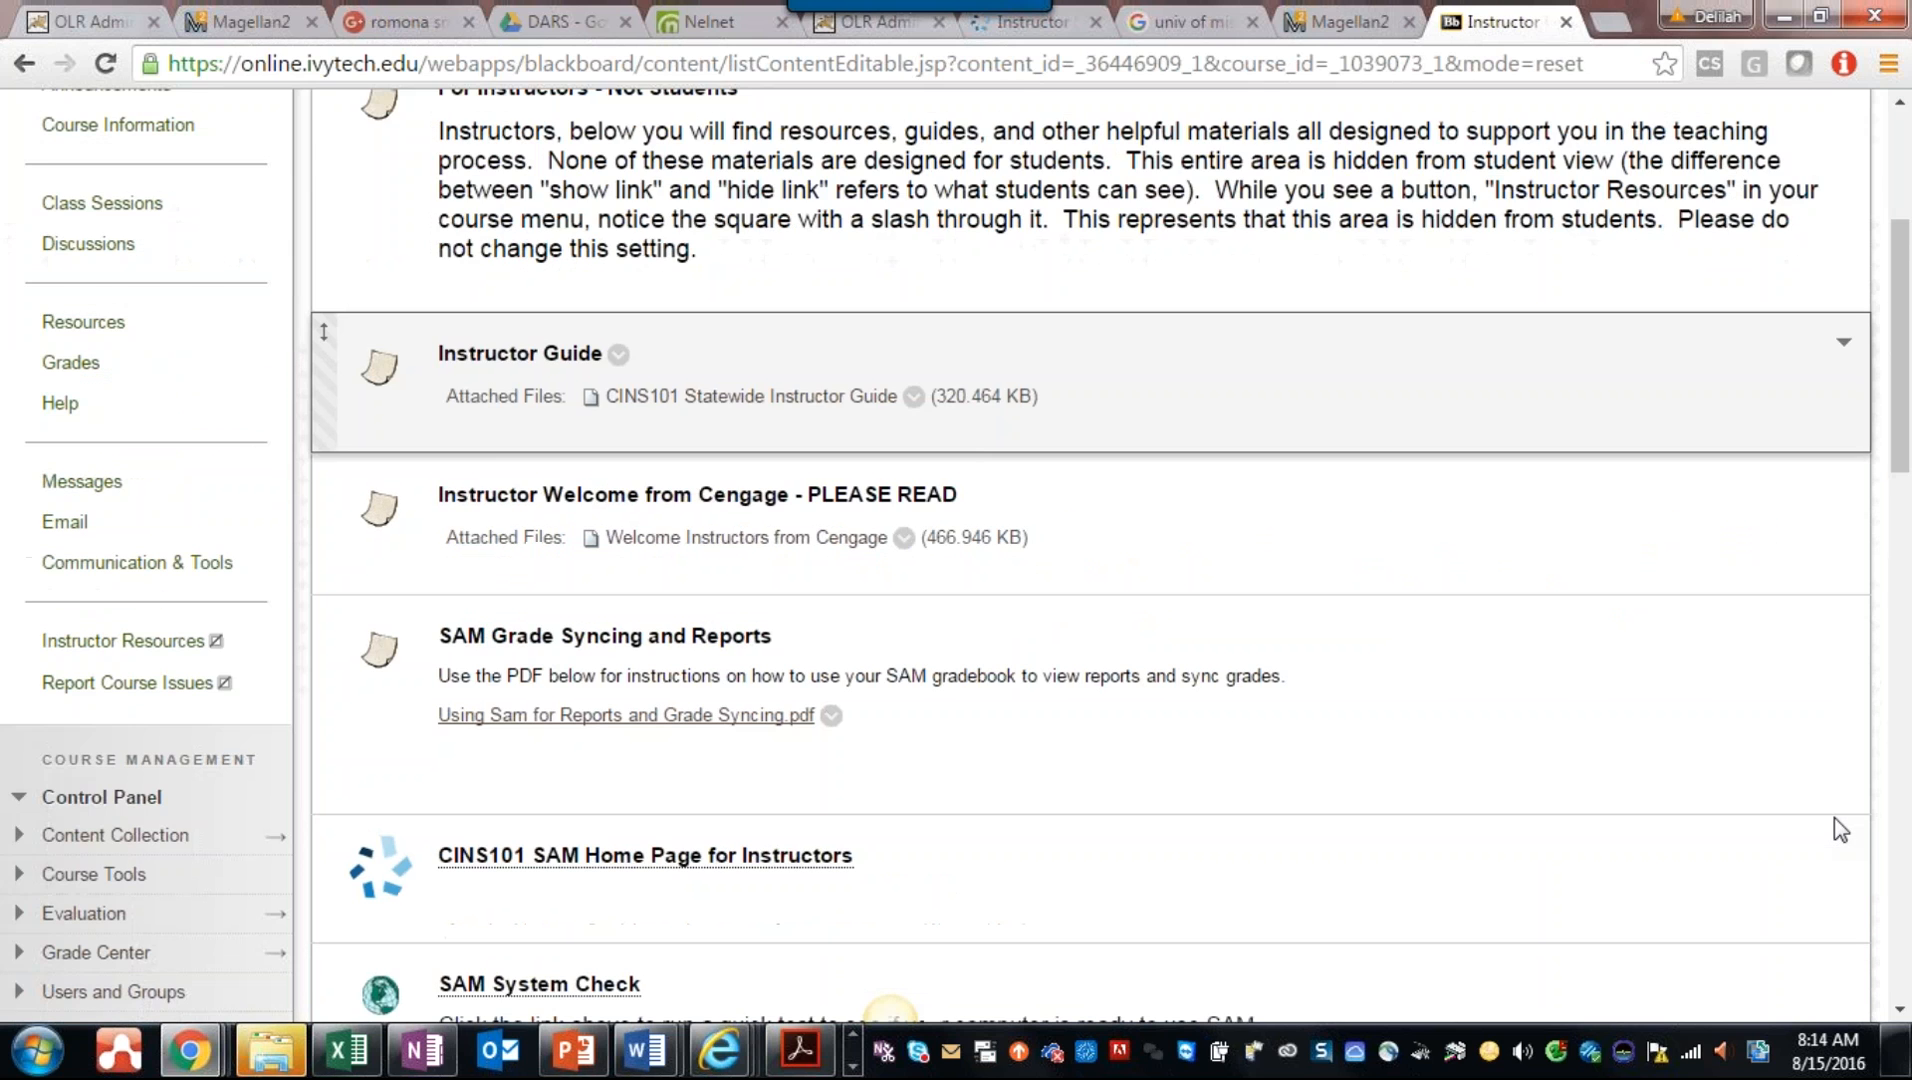
scroll(1834, 817, down, 1)
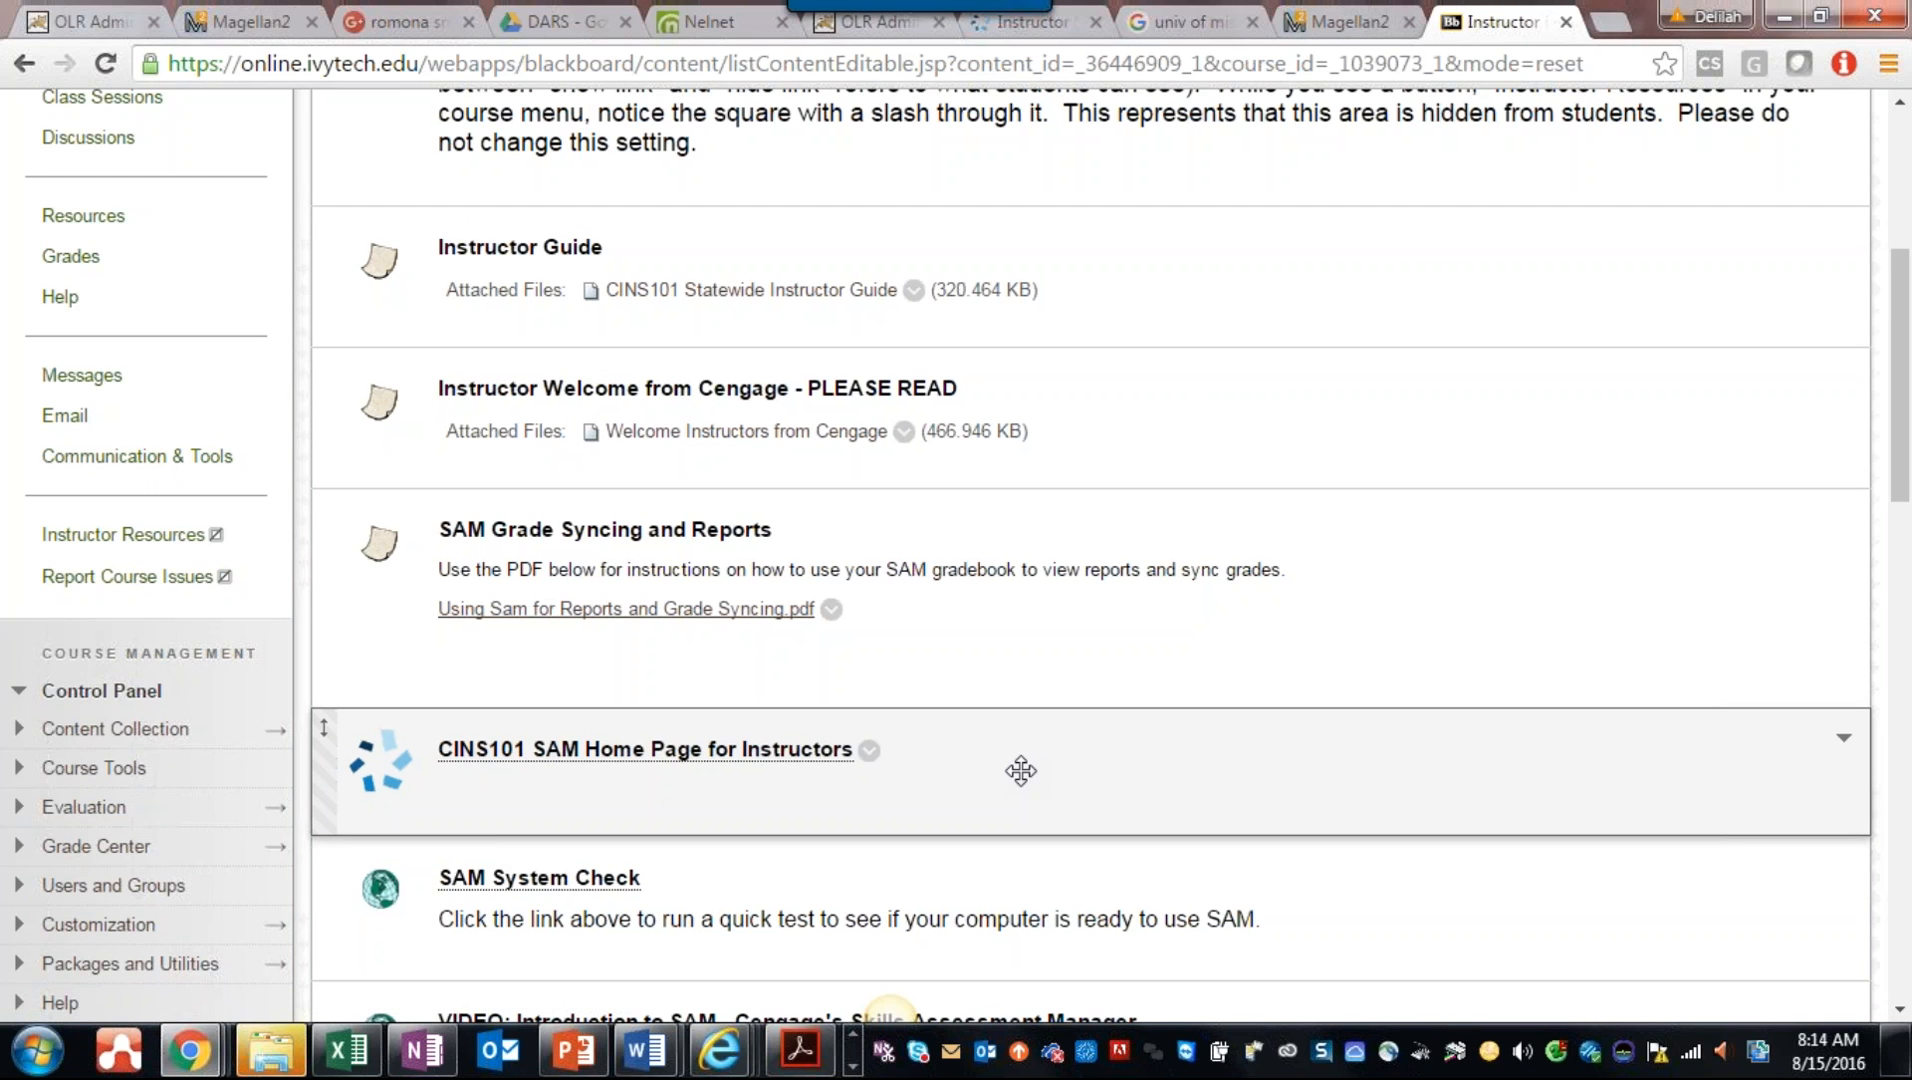
scroll(1021, 771, up, 1)
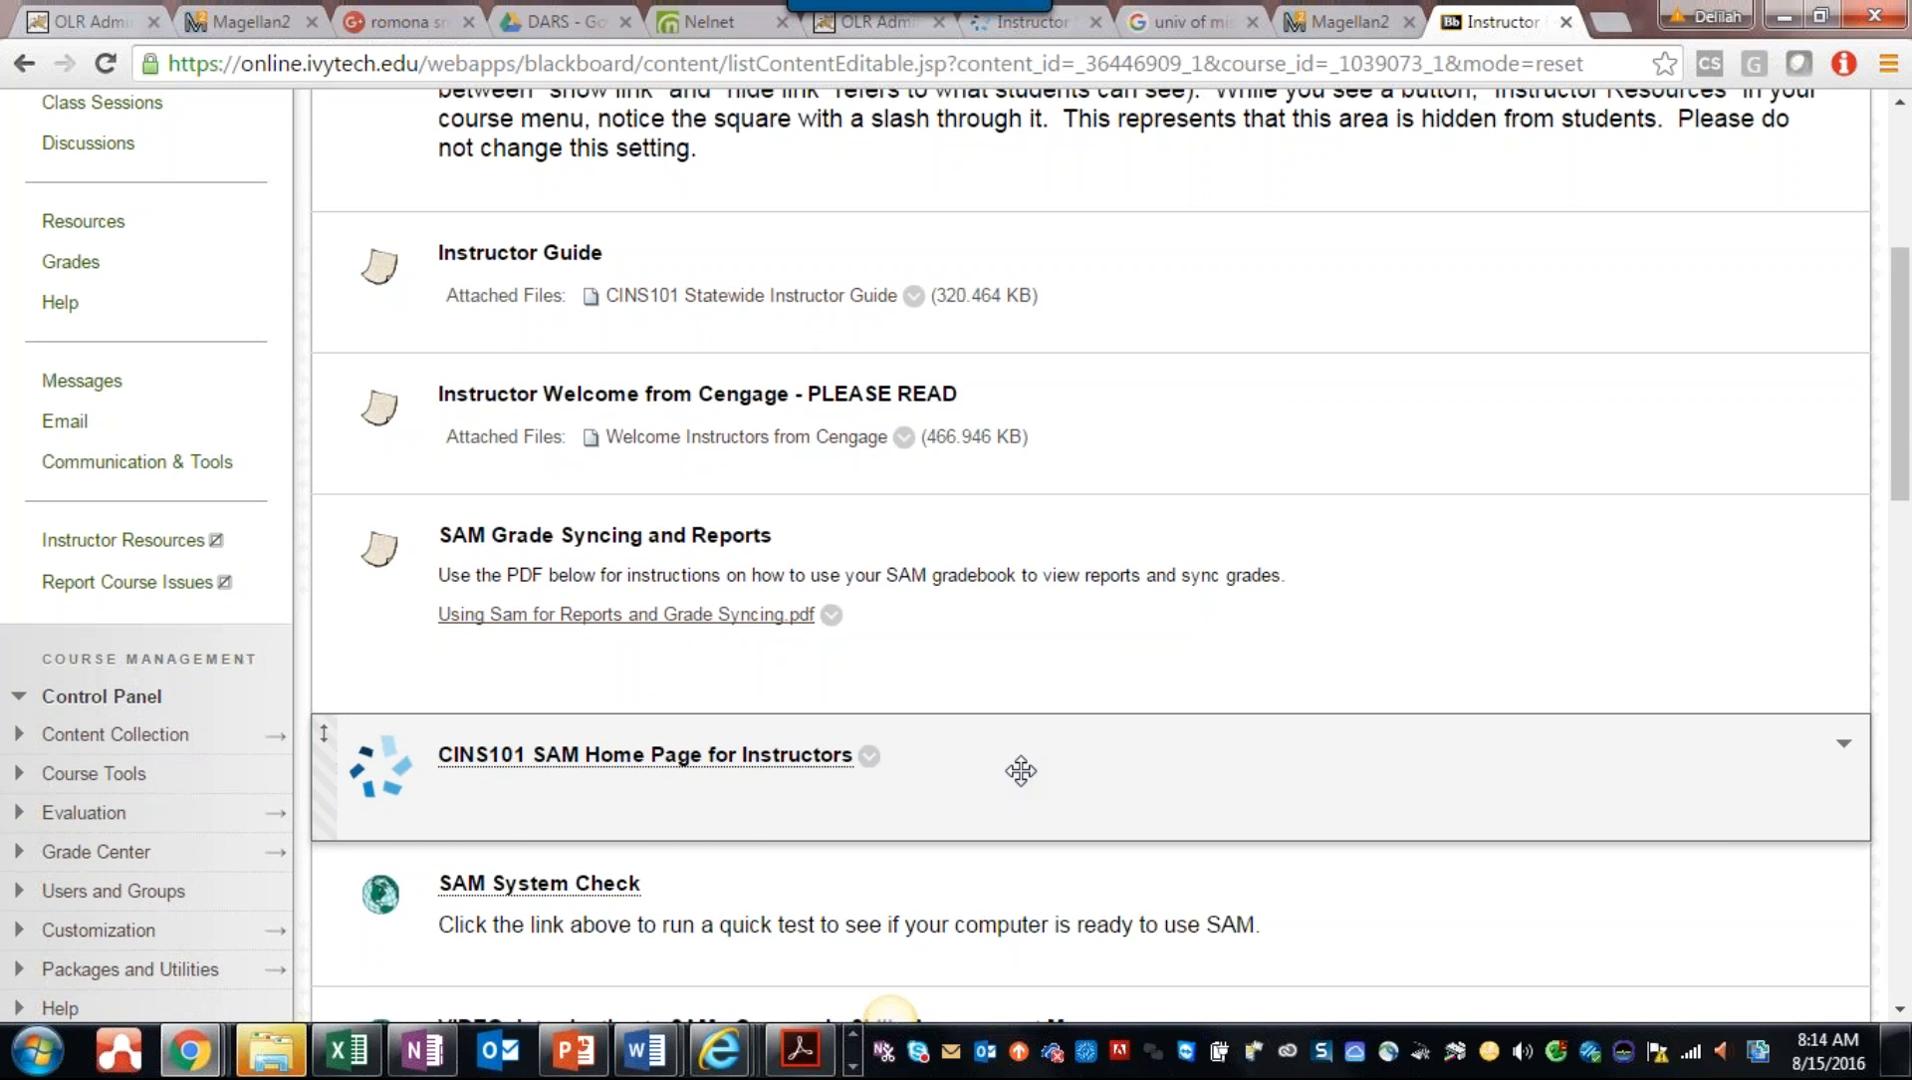
scroll(1021, 771, up, 2)
scroll(1021, 771, up, 1)
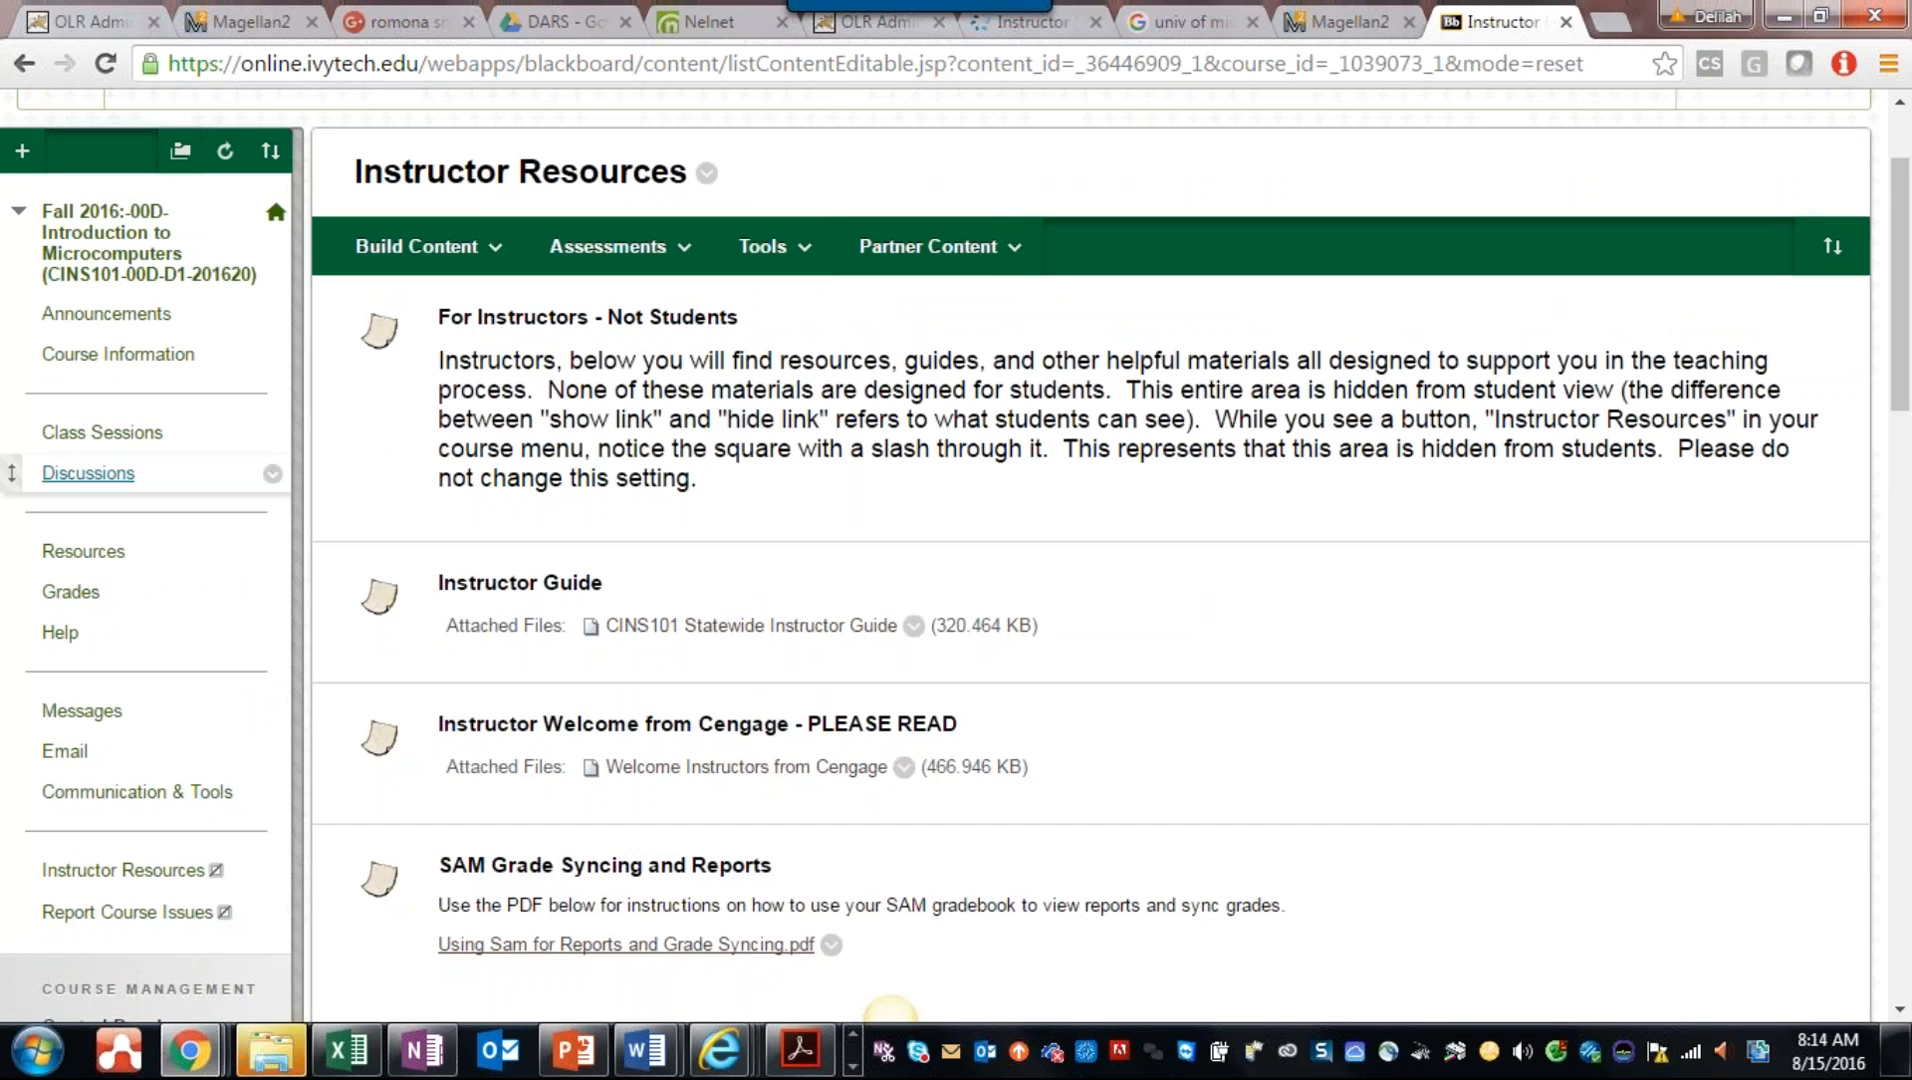
click(100, 432)
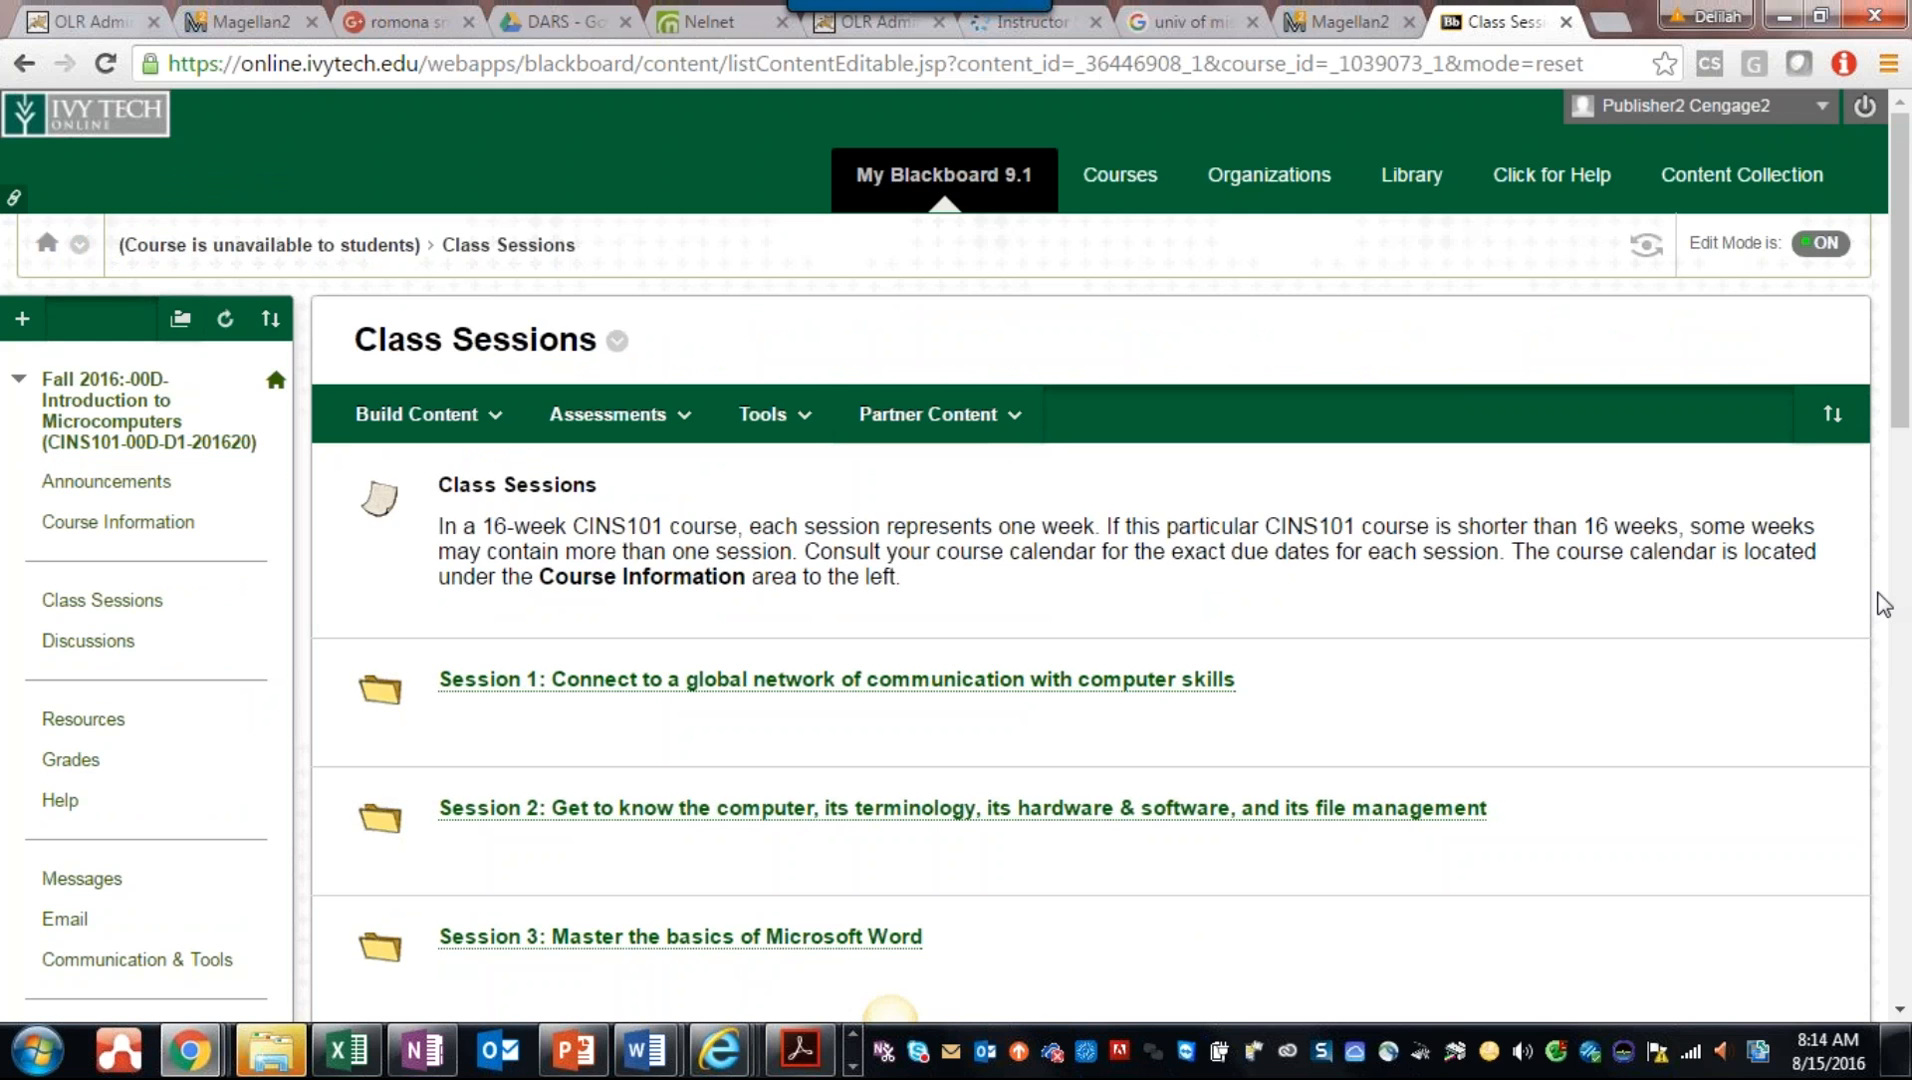
Open Session 4 and launch the S04 Word Chapter 2 Textbook Project
scroll(1884, 605, down, 2)
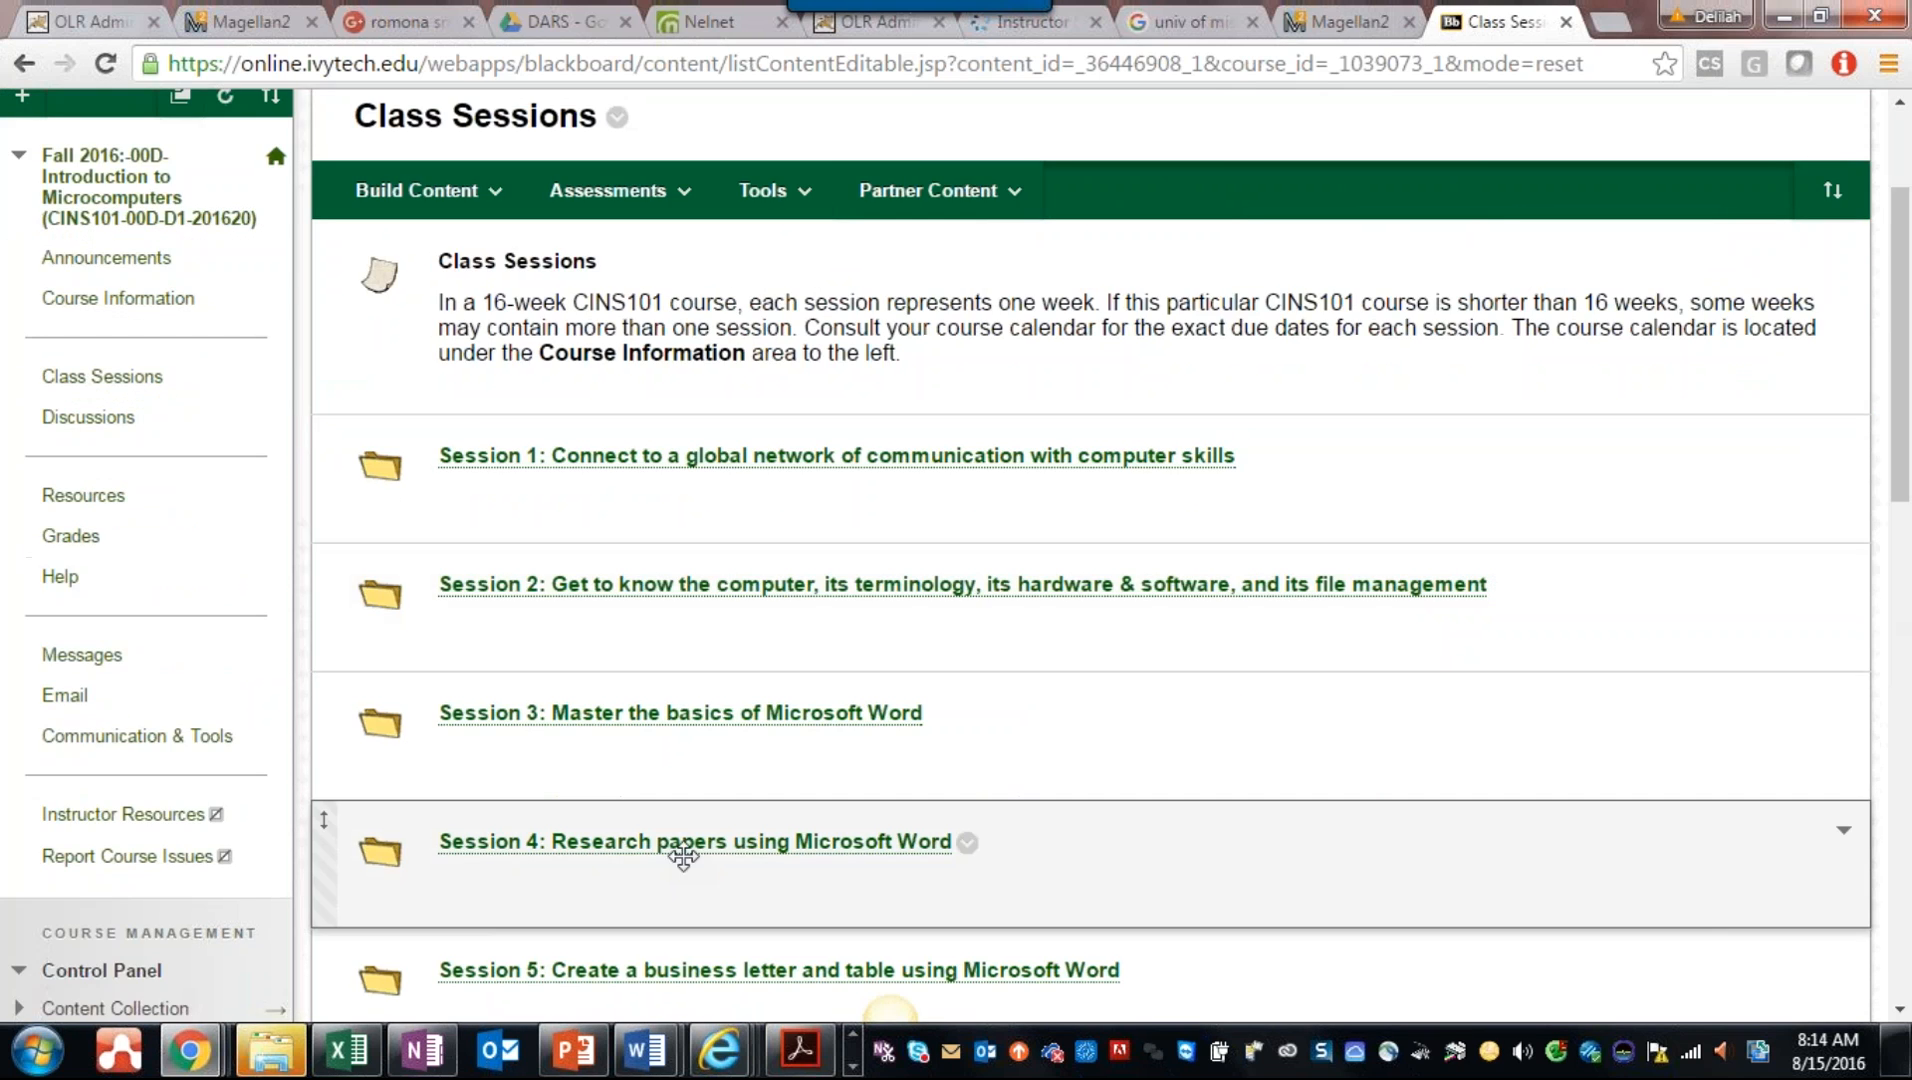
click(685, 842)
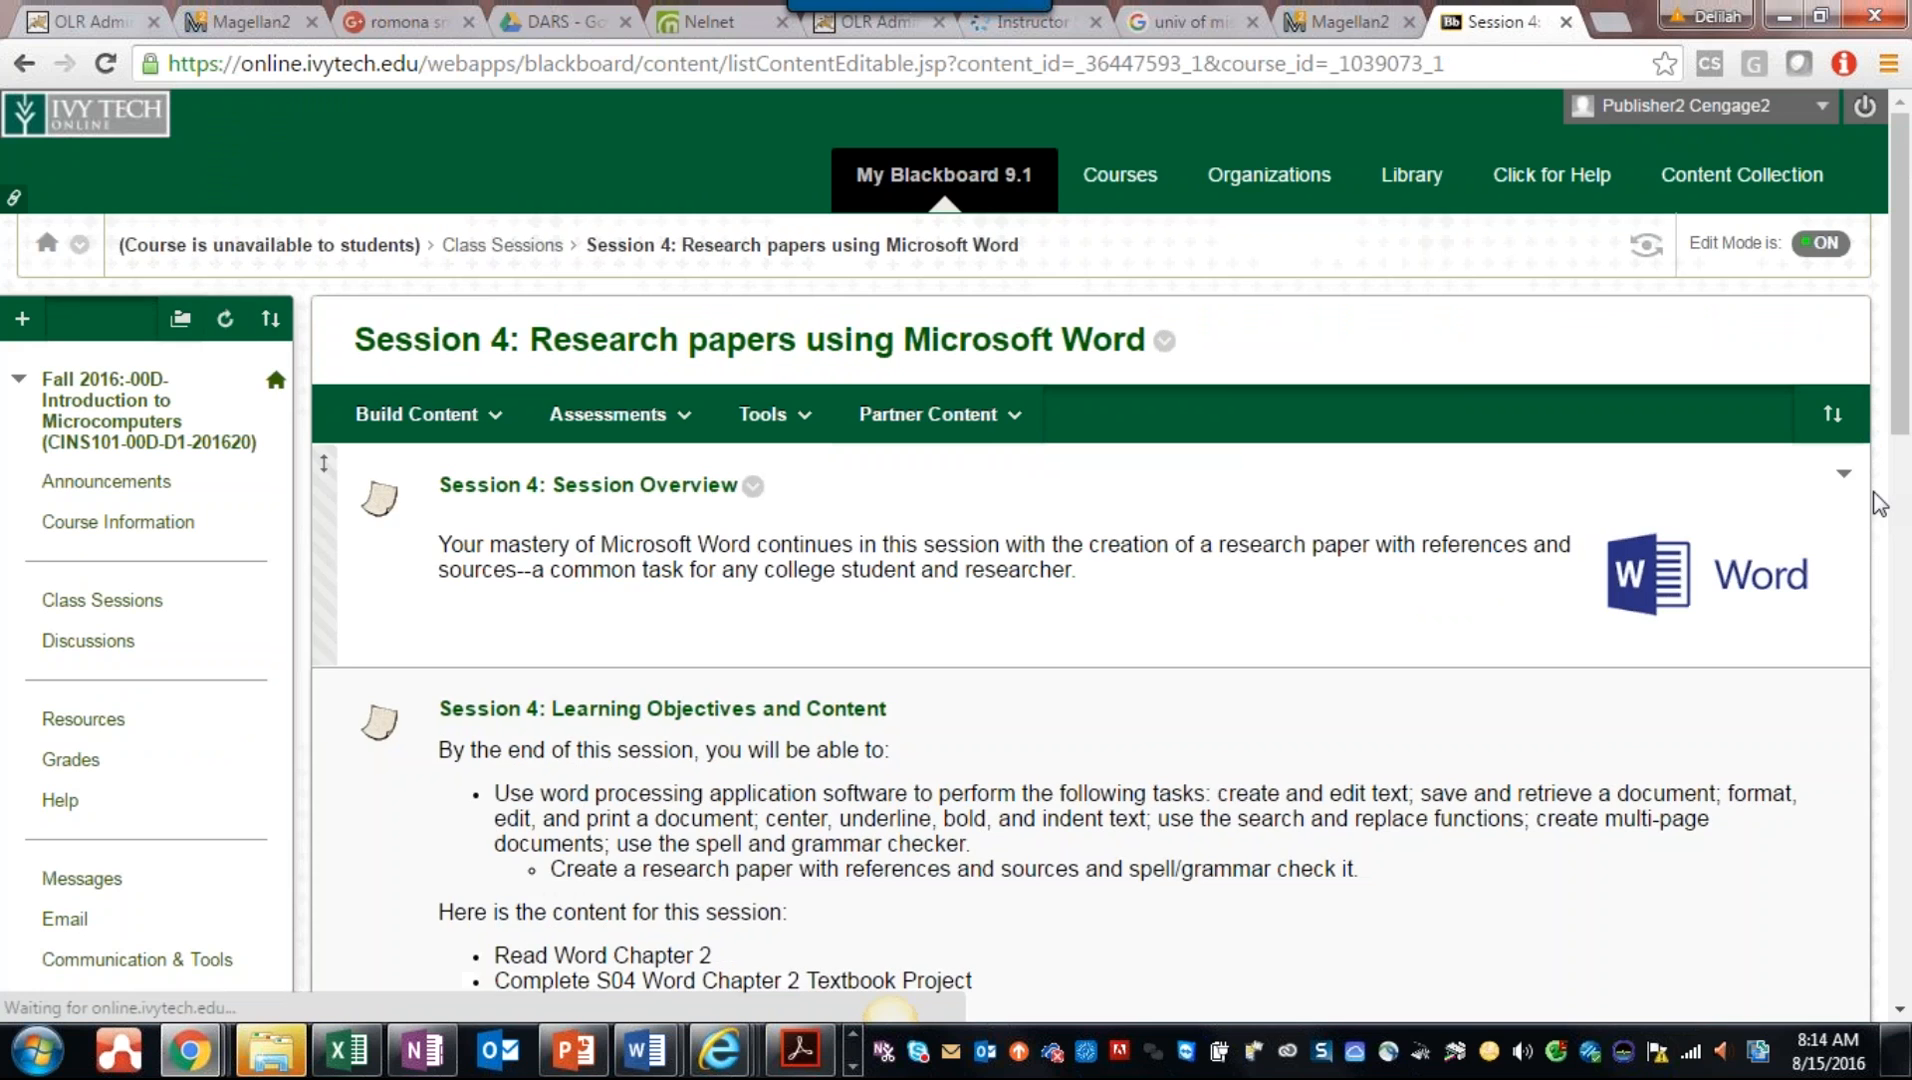
scroll(1897, 525, down, 2)
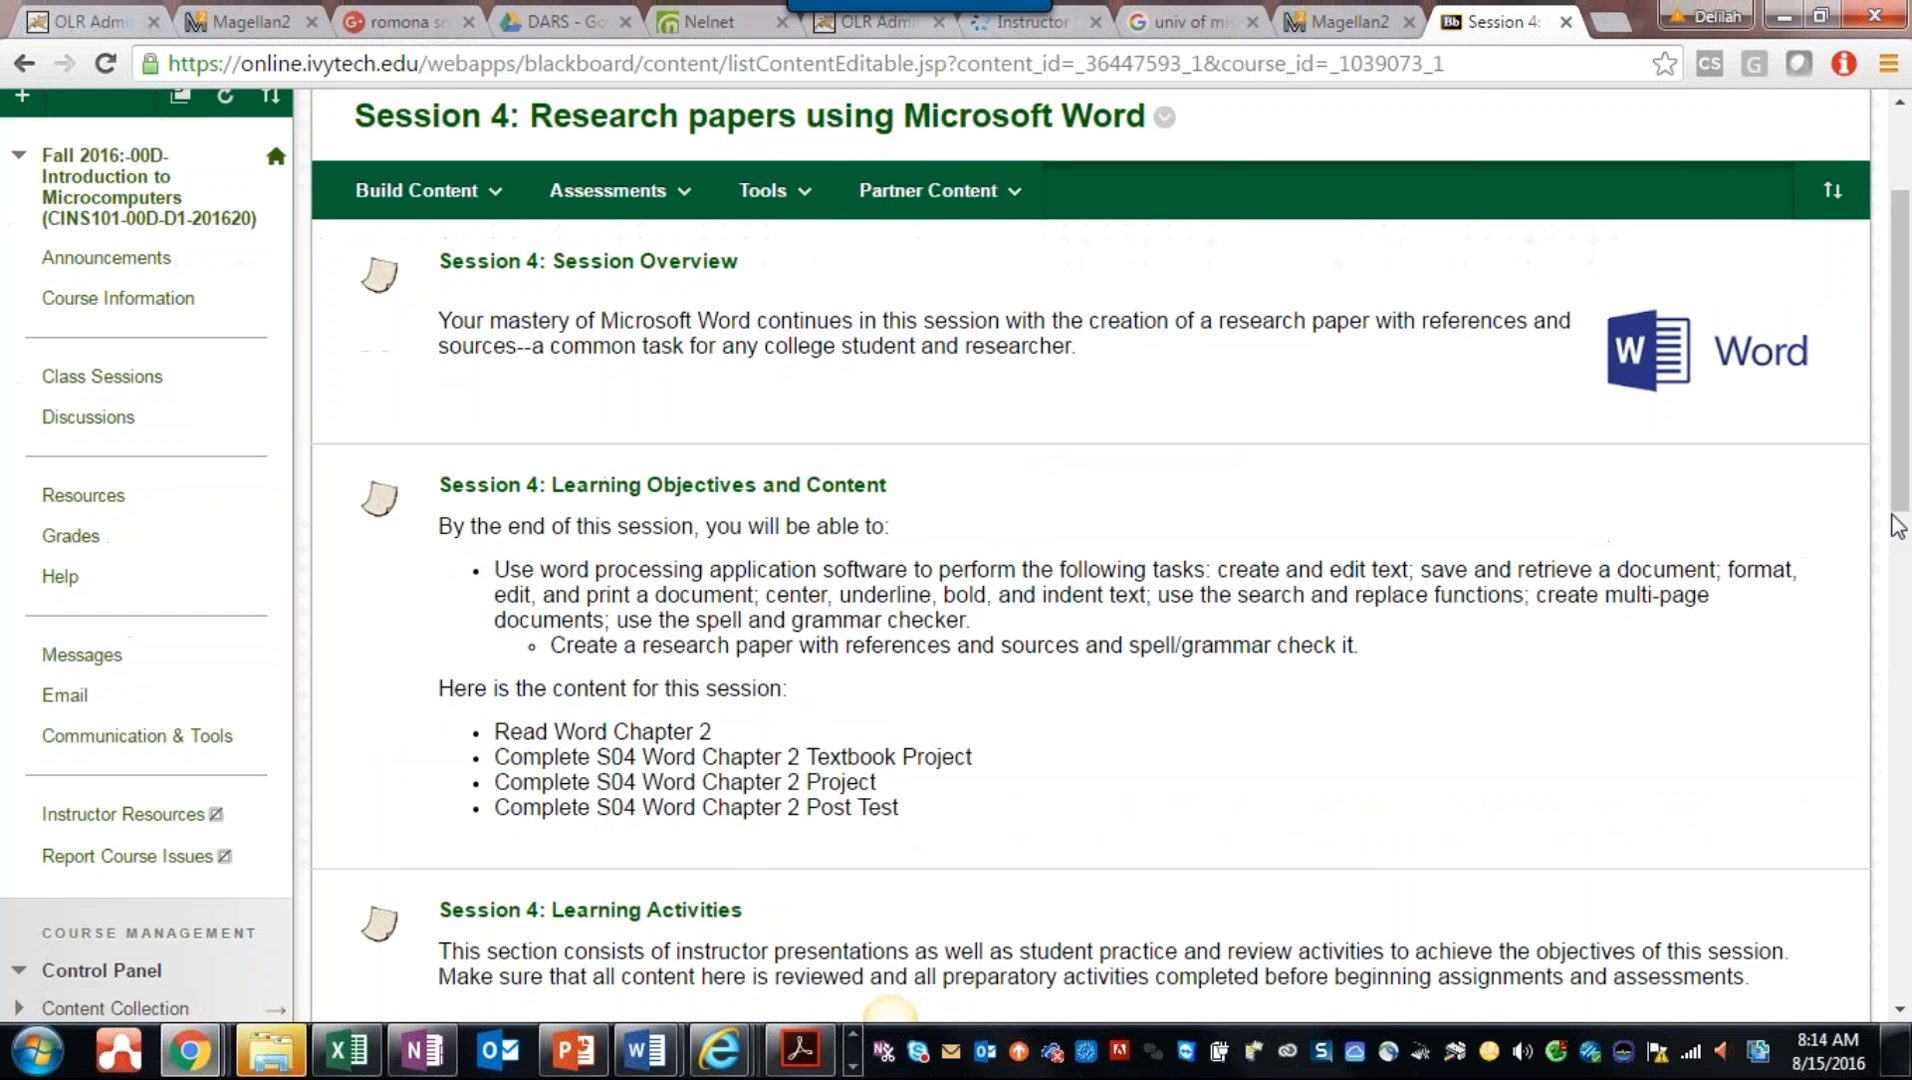
scroll(1897, 525, down, 9)
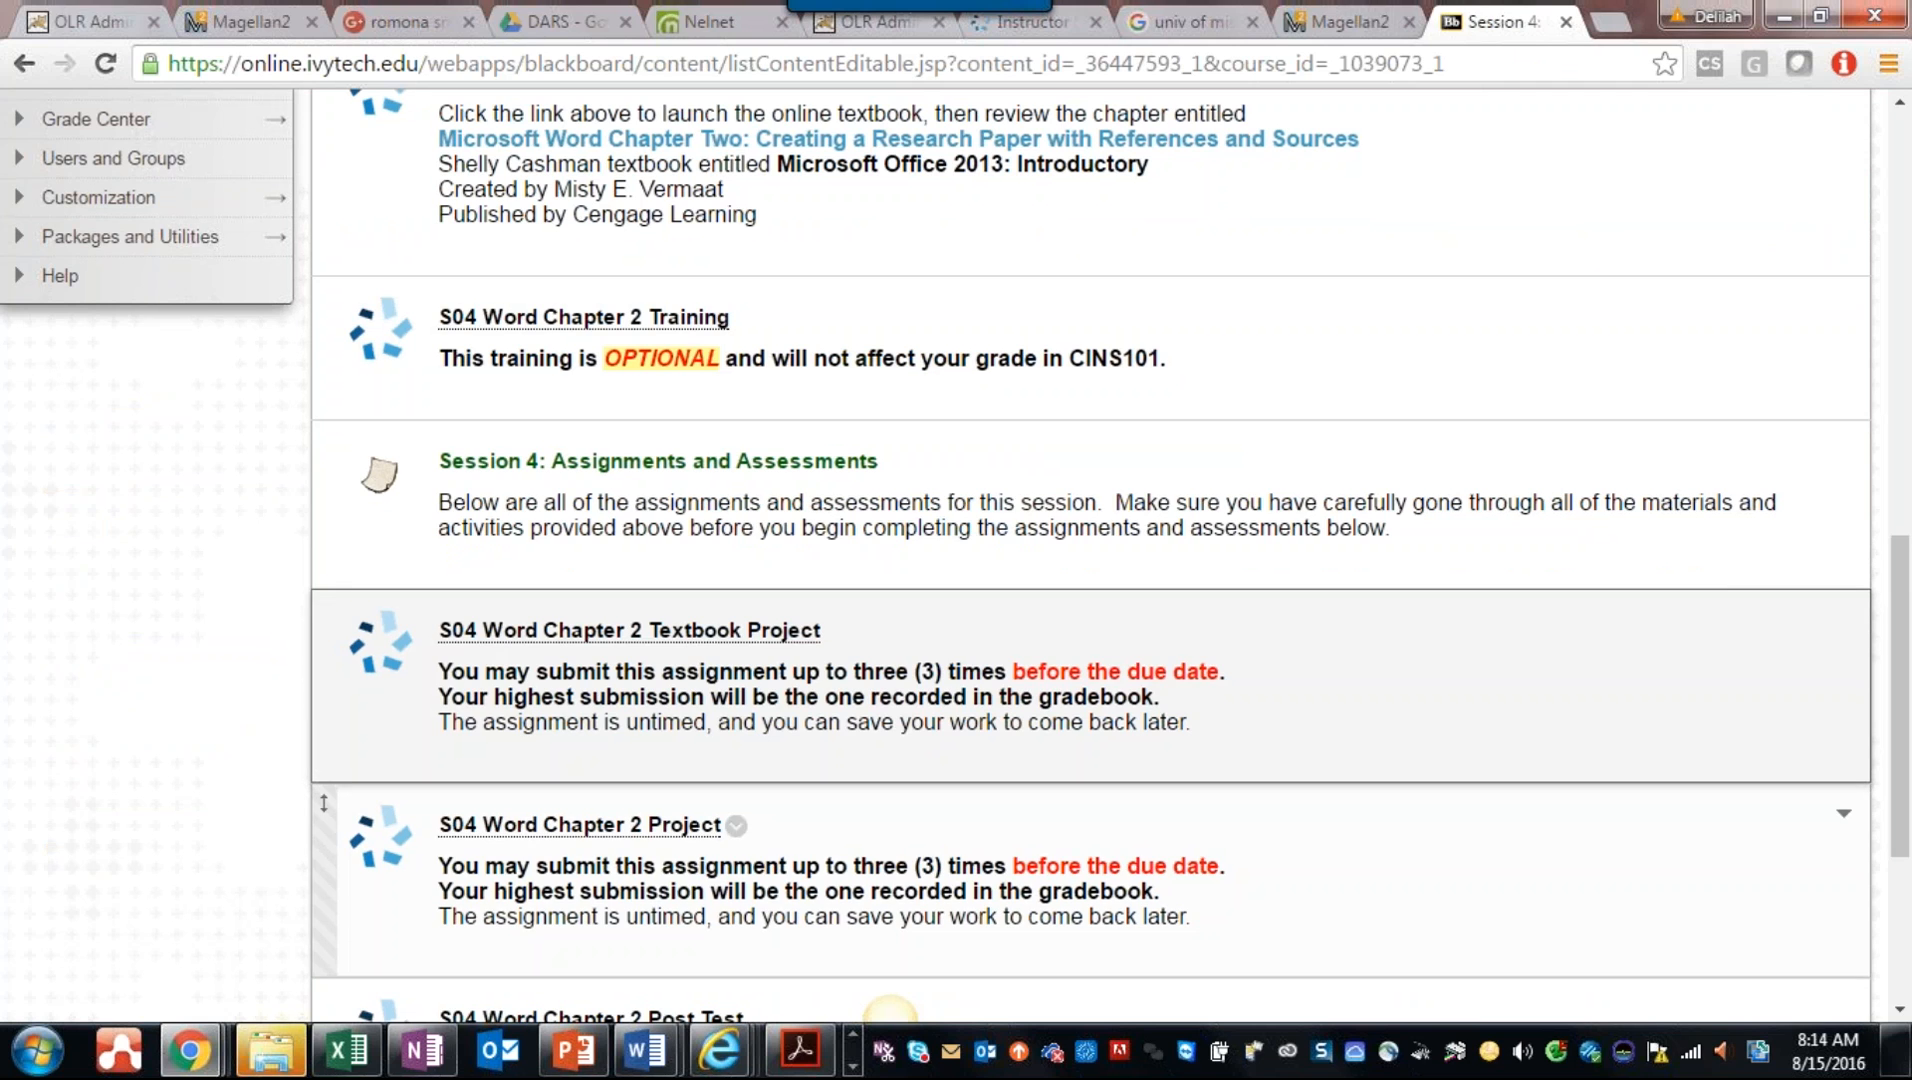
click(570, 630)
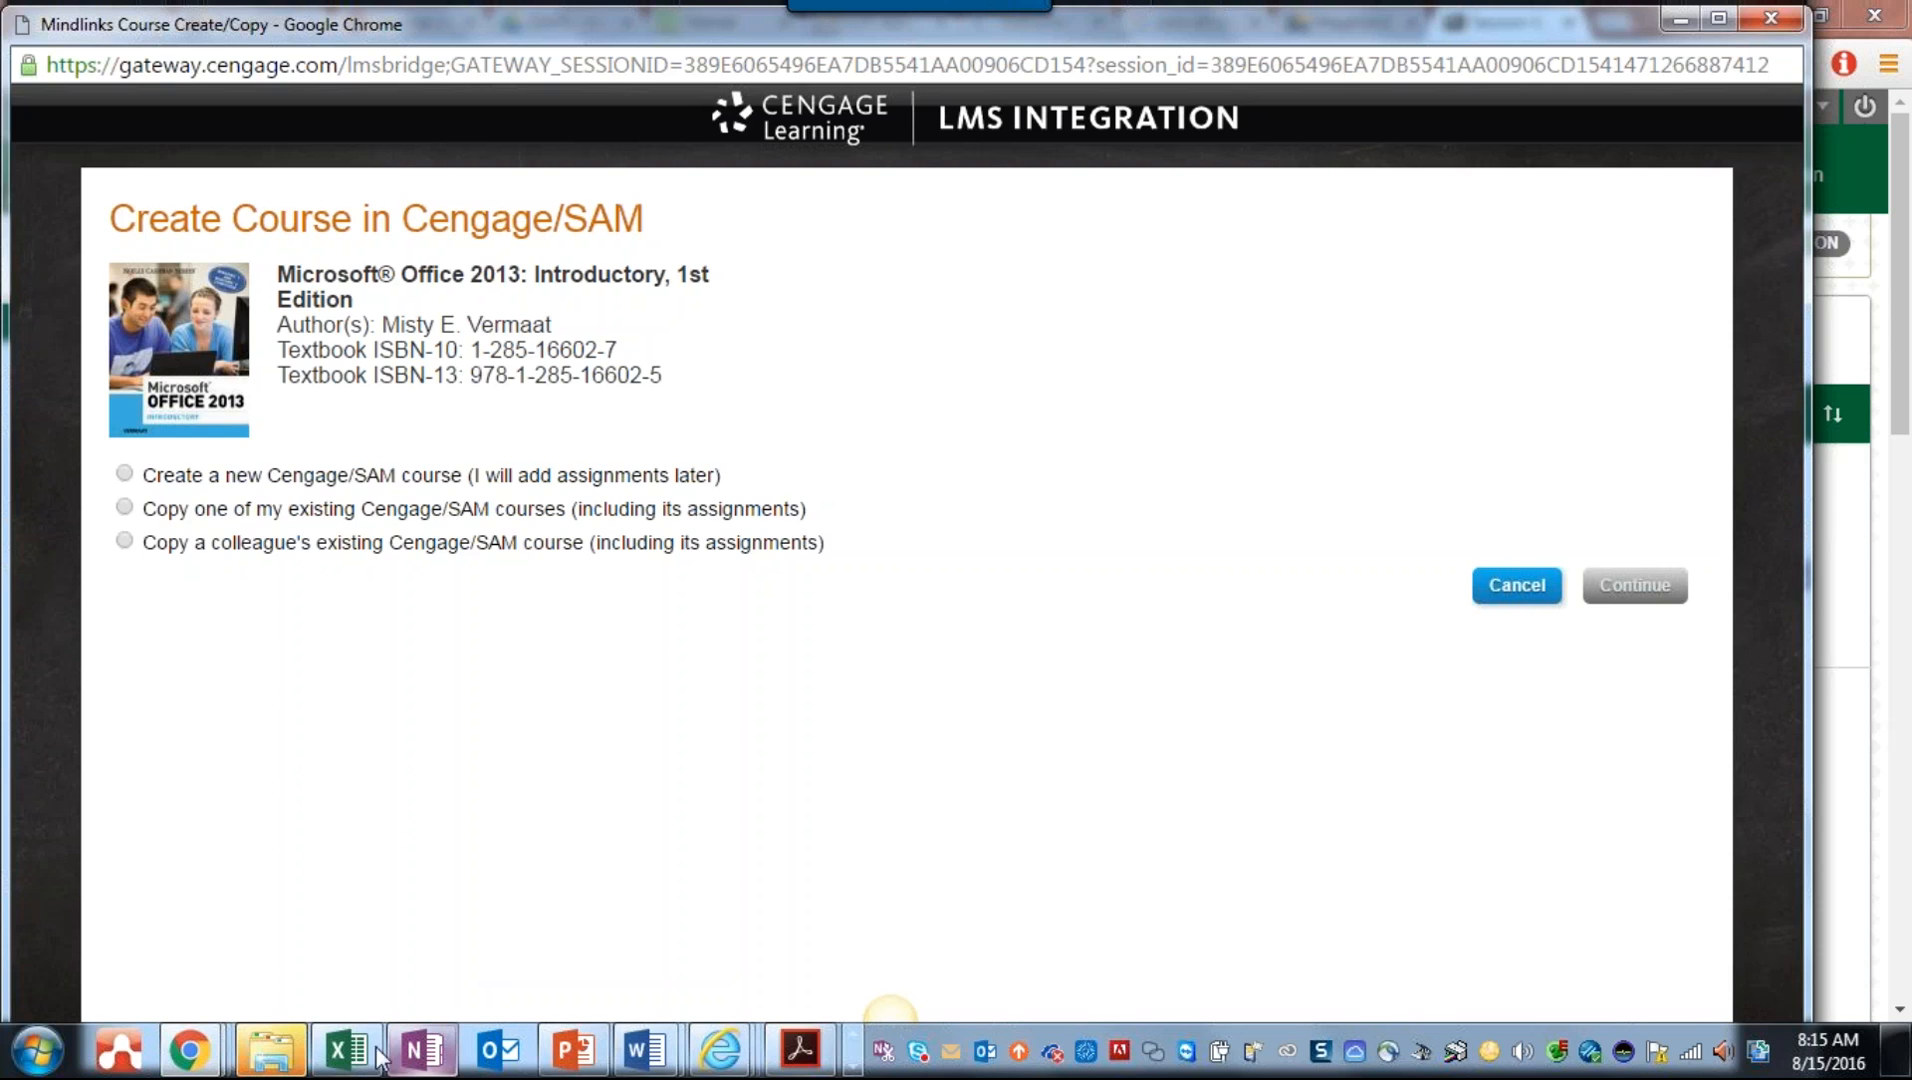
Highlight the CINS 101 row (A13:D13) of Pairing Keys Final.xlsx in yellow
mouse_move(343, 1058)
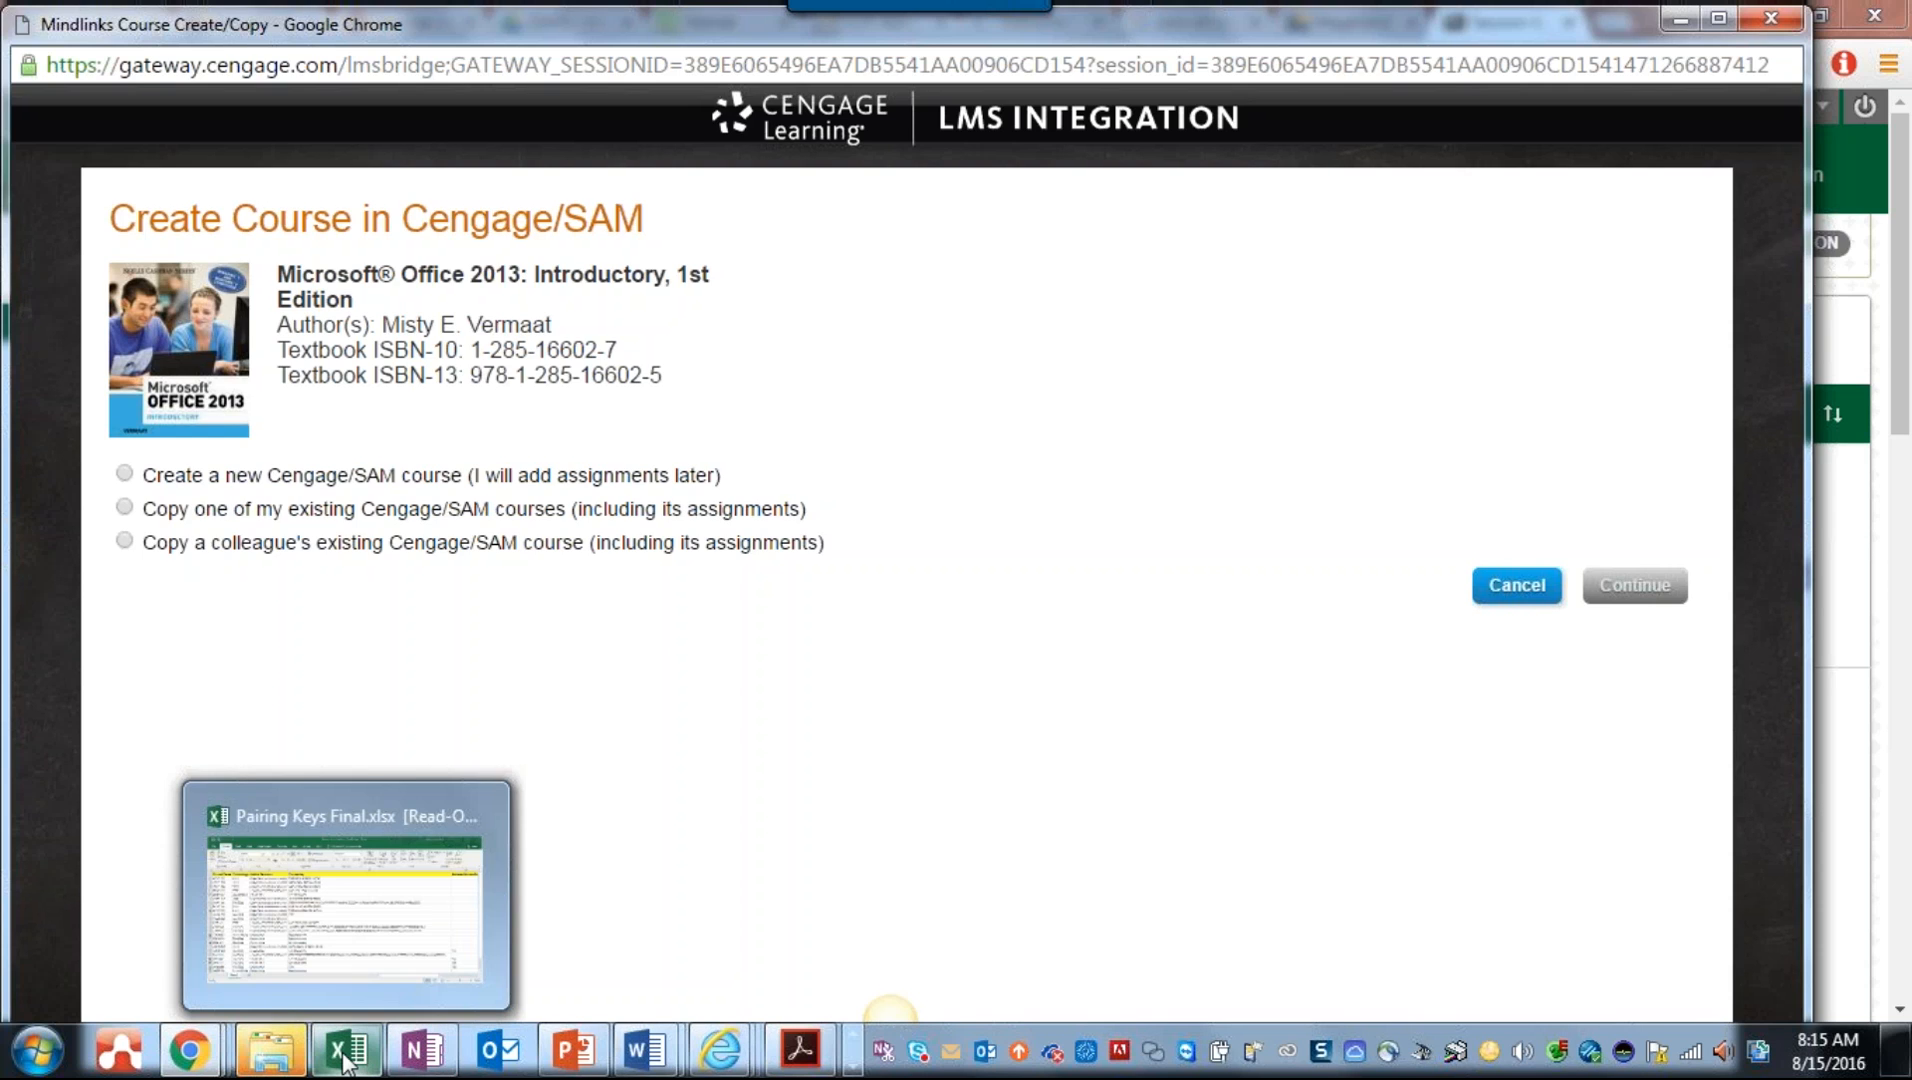
click(424, 942)
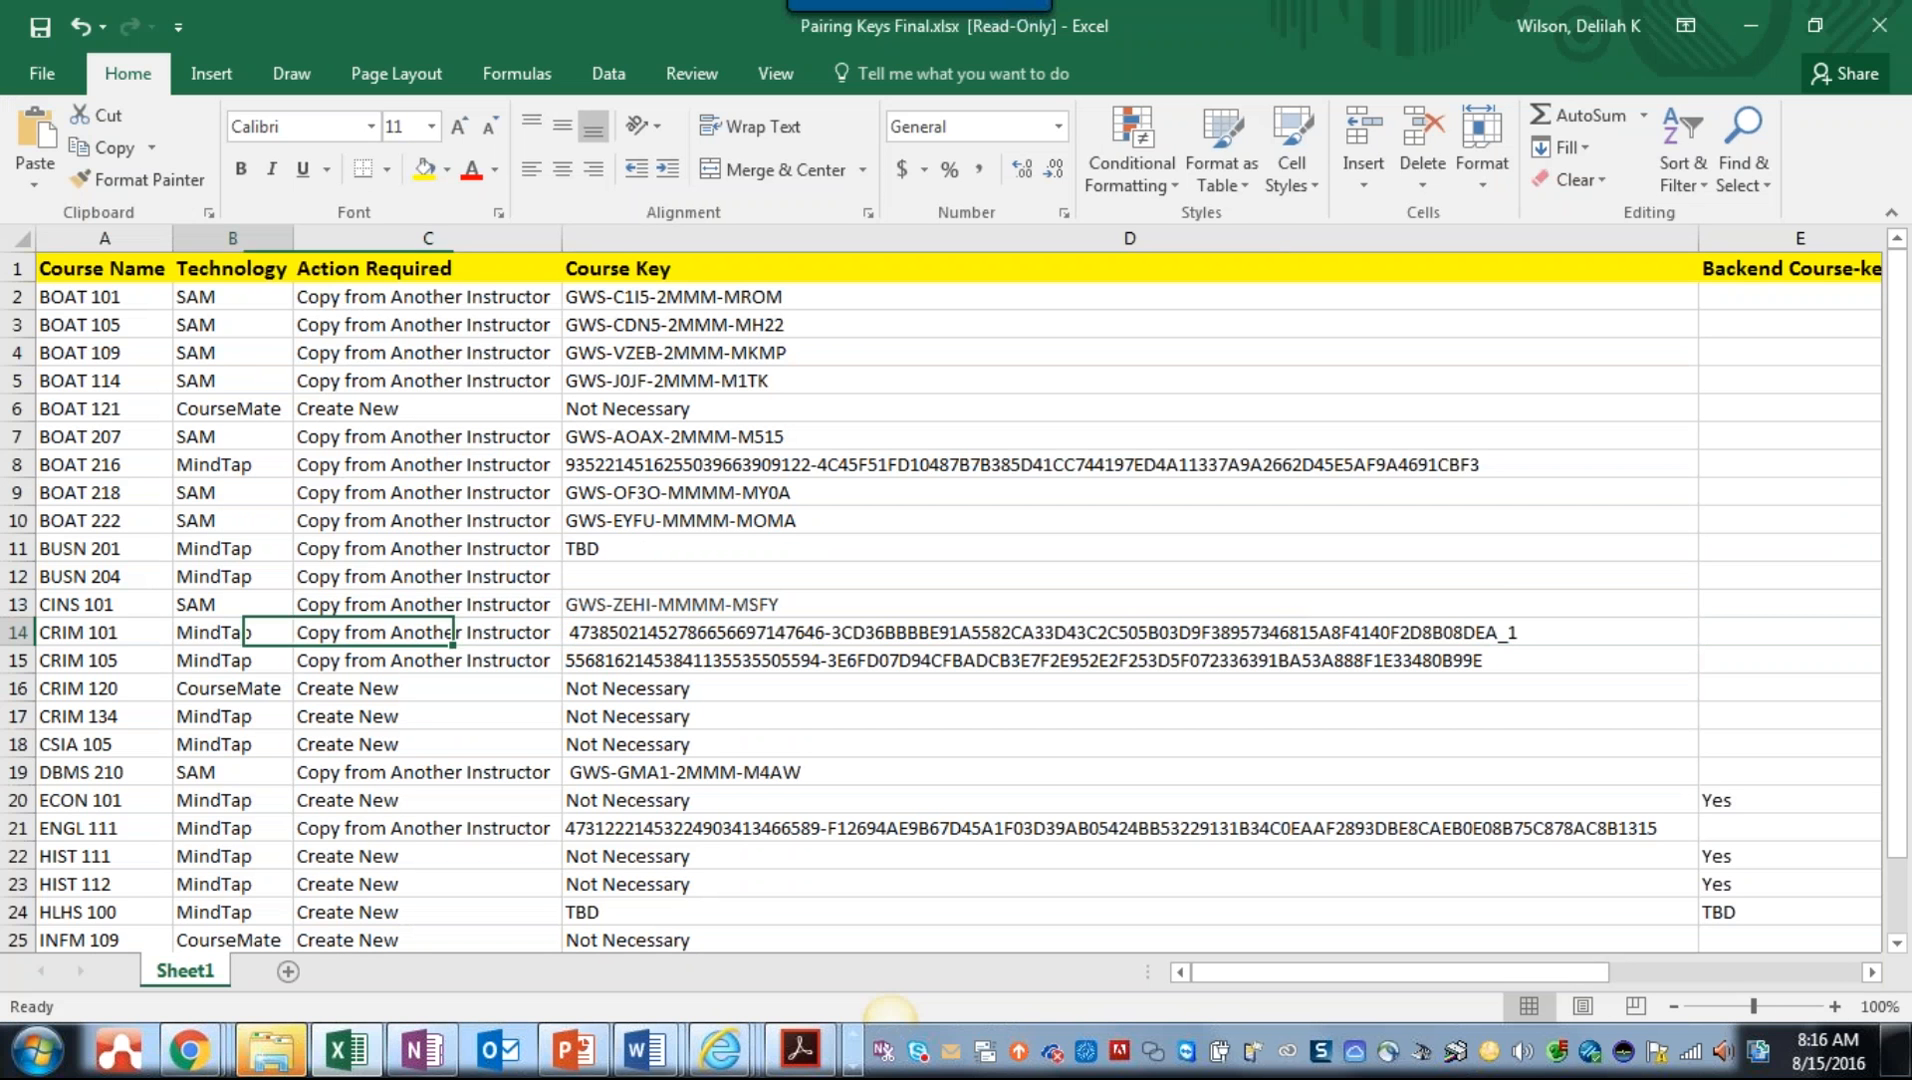
key(Up)
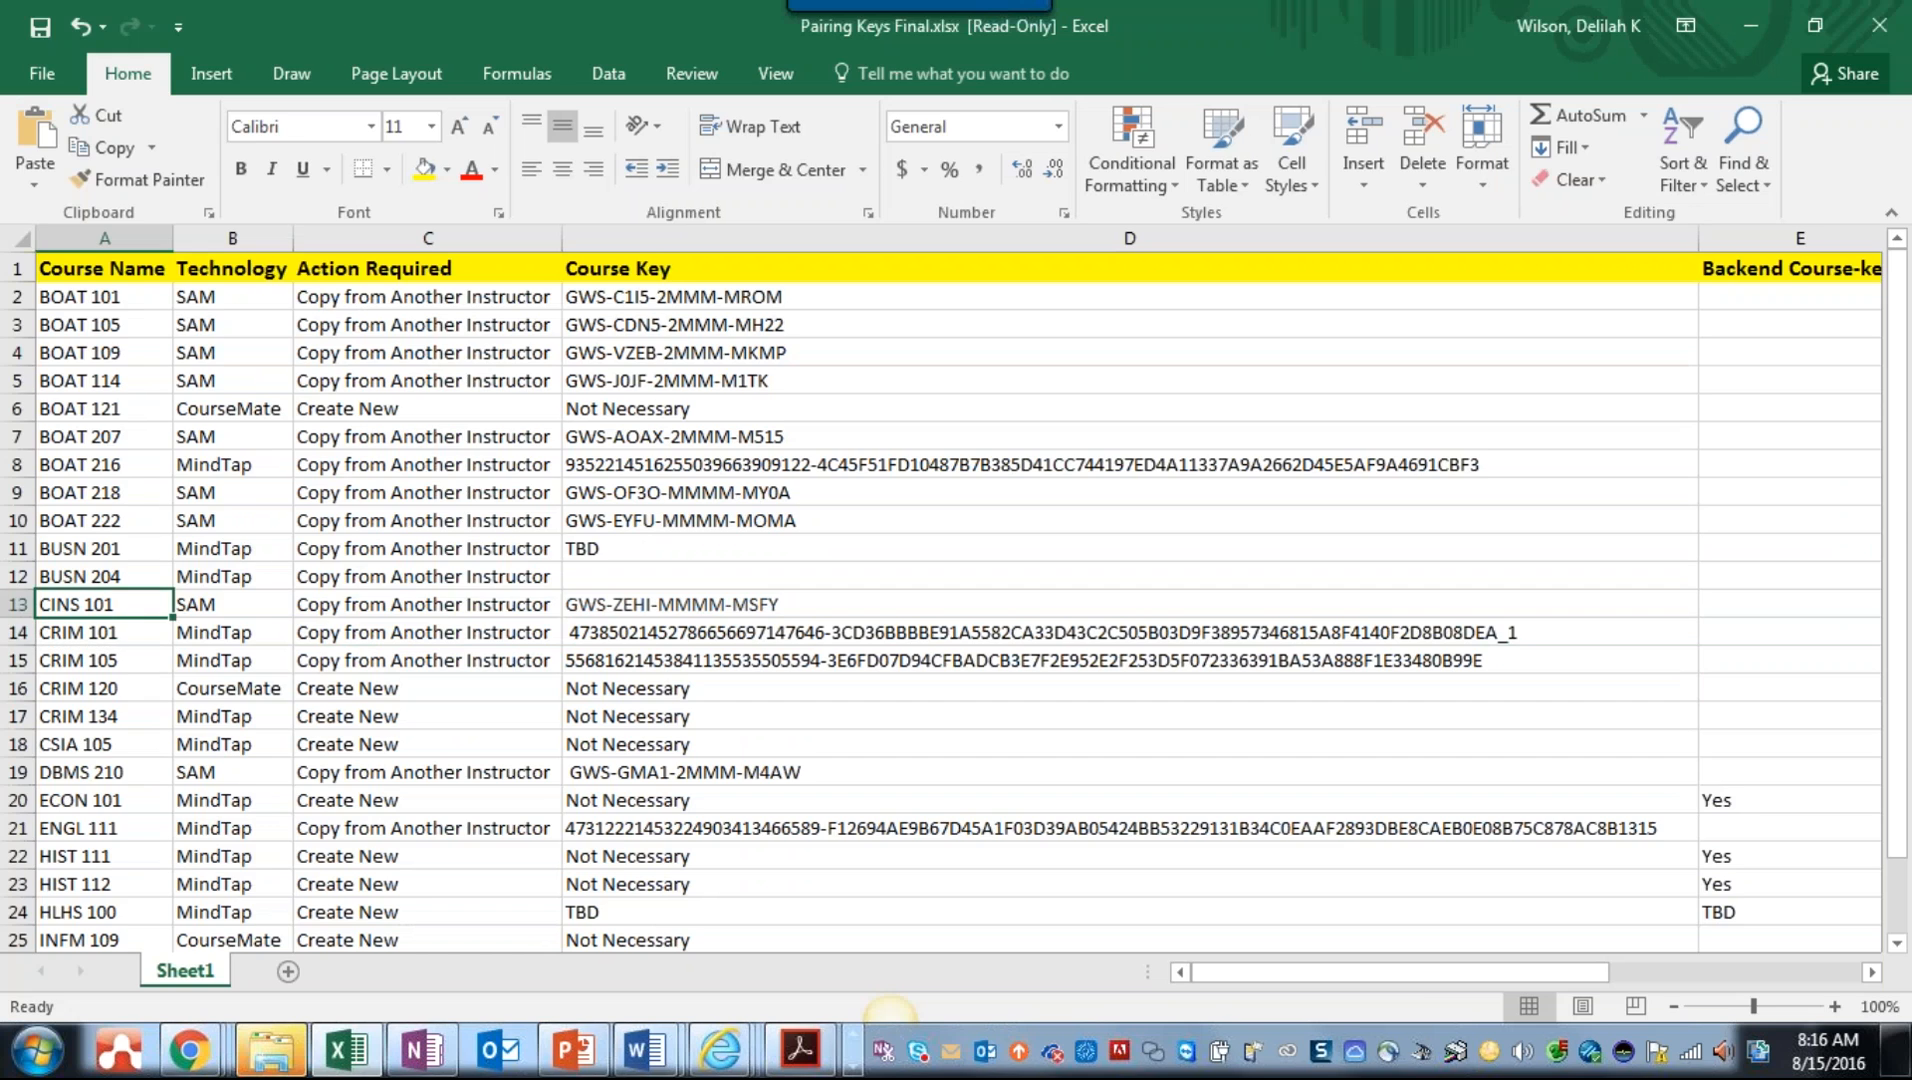
key(shift+Right)
key(shift+Right)
key(shift+Right)
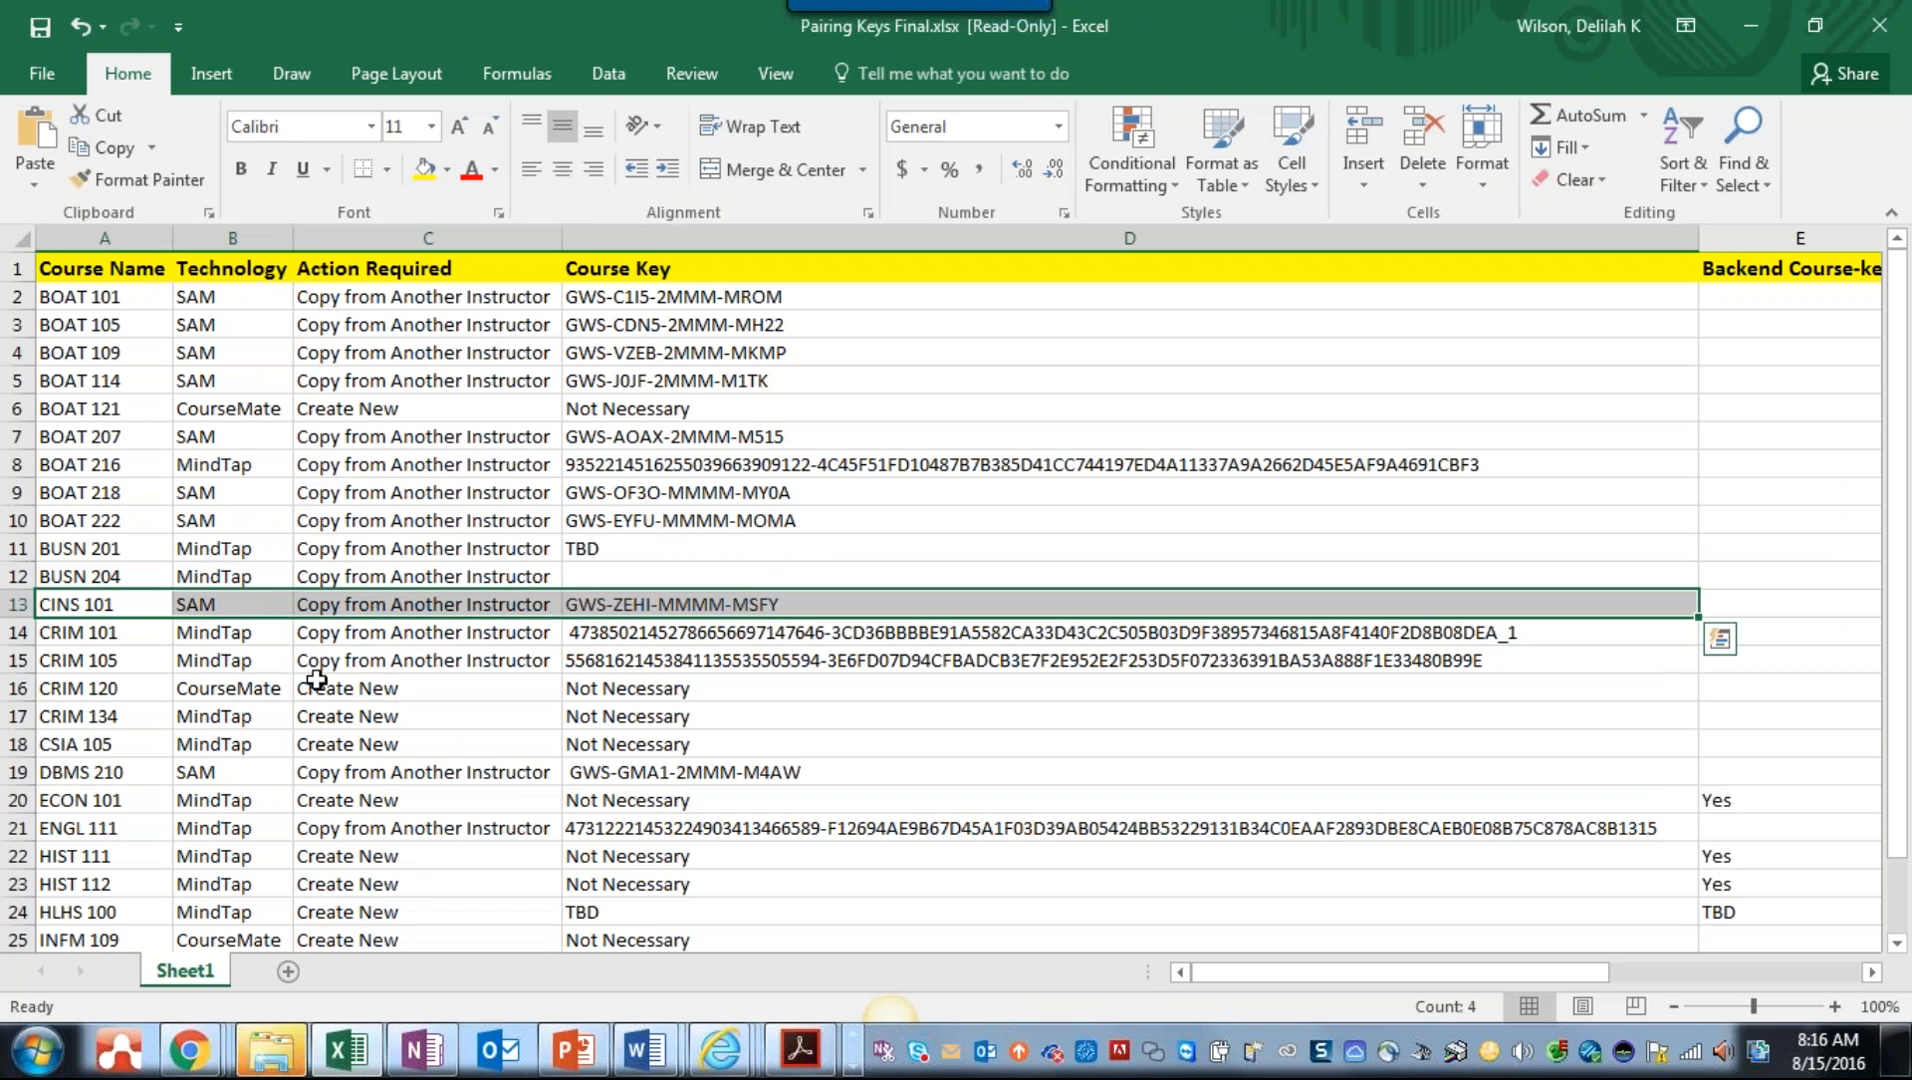
click(423, 178)
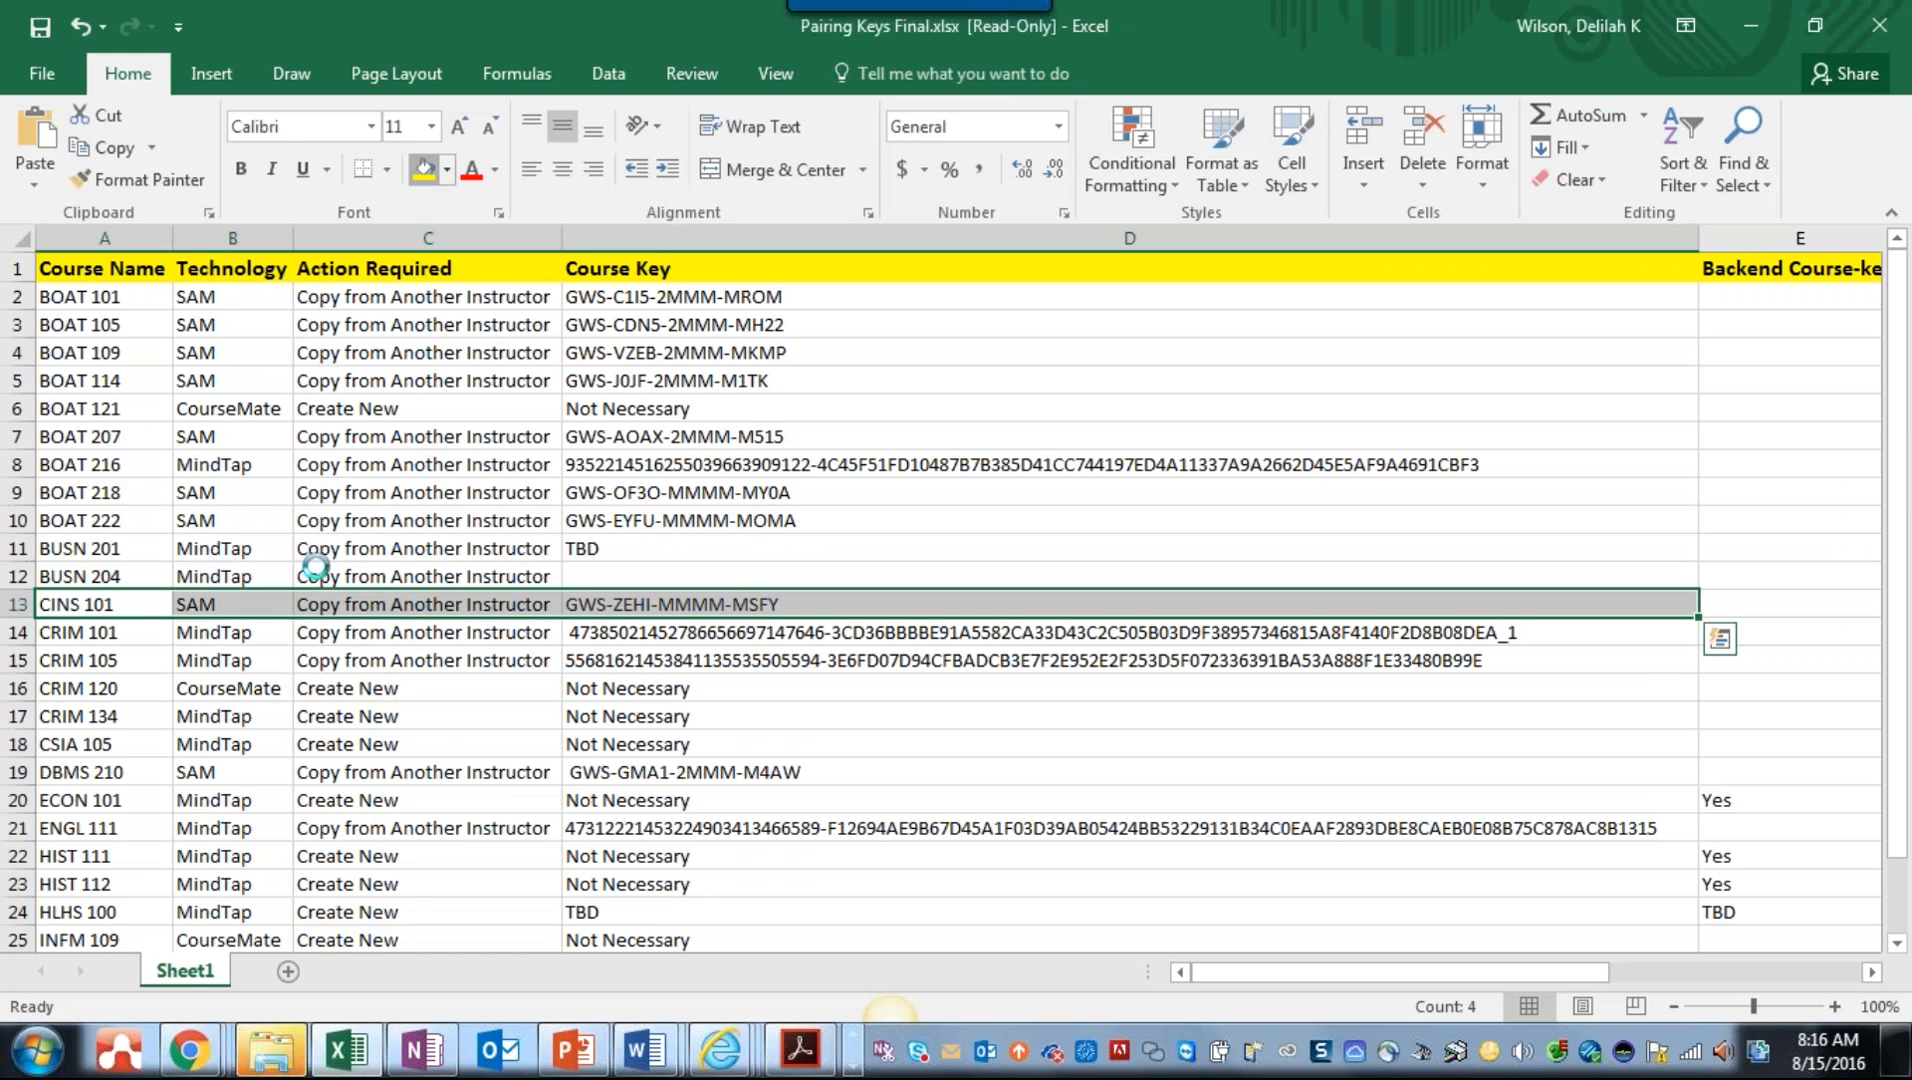
click(372, 702)
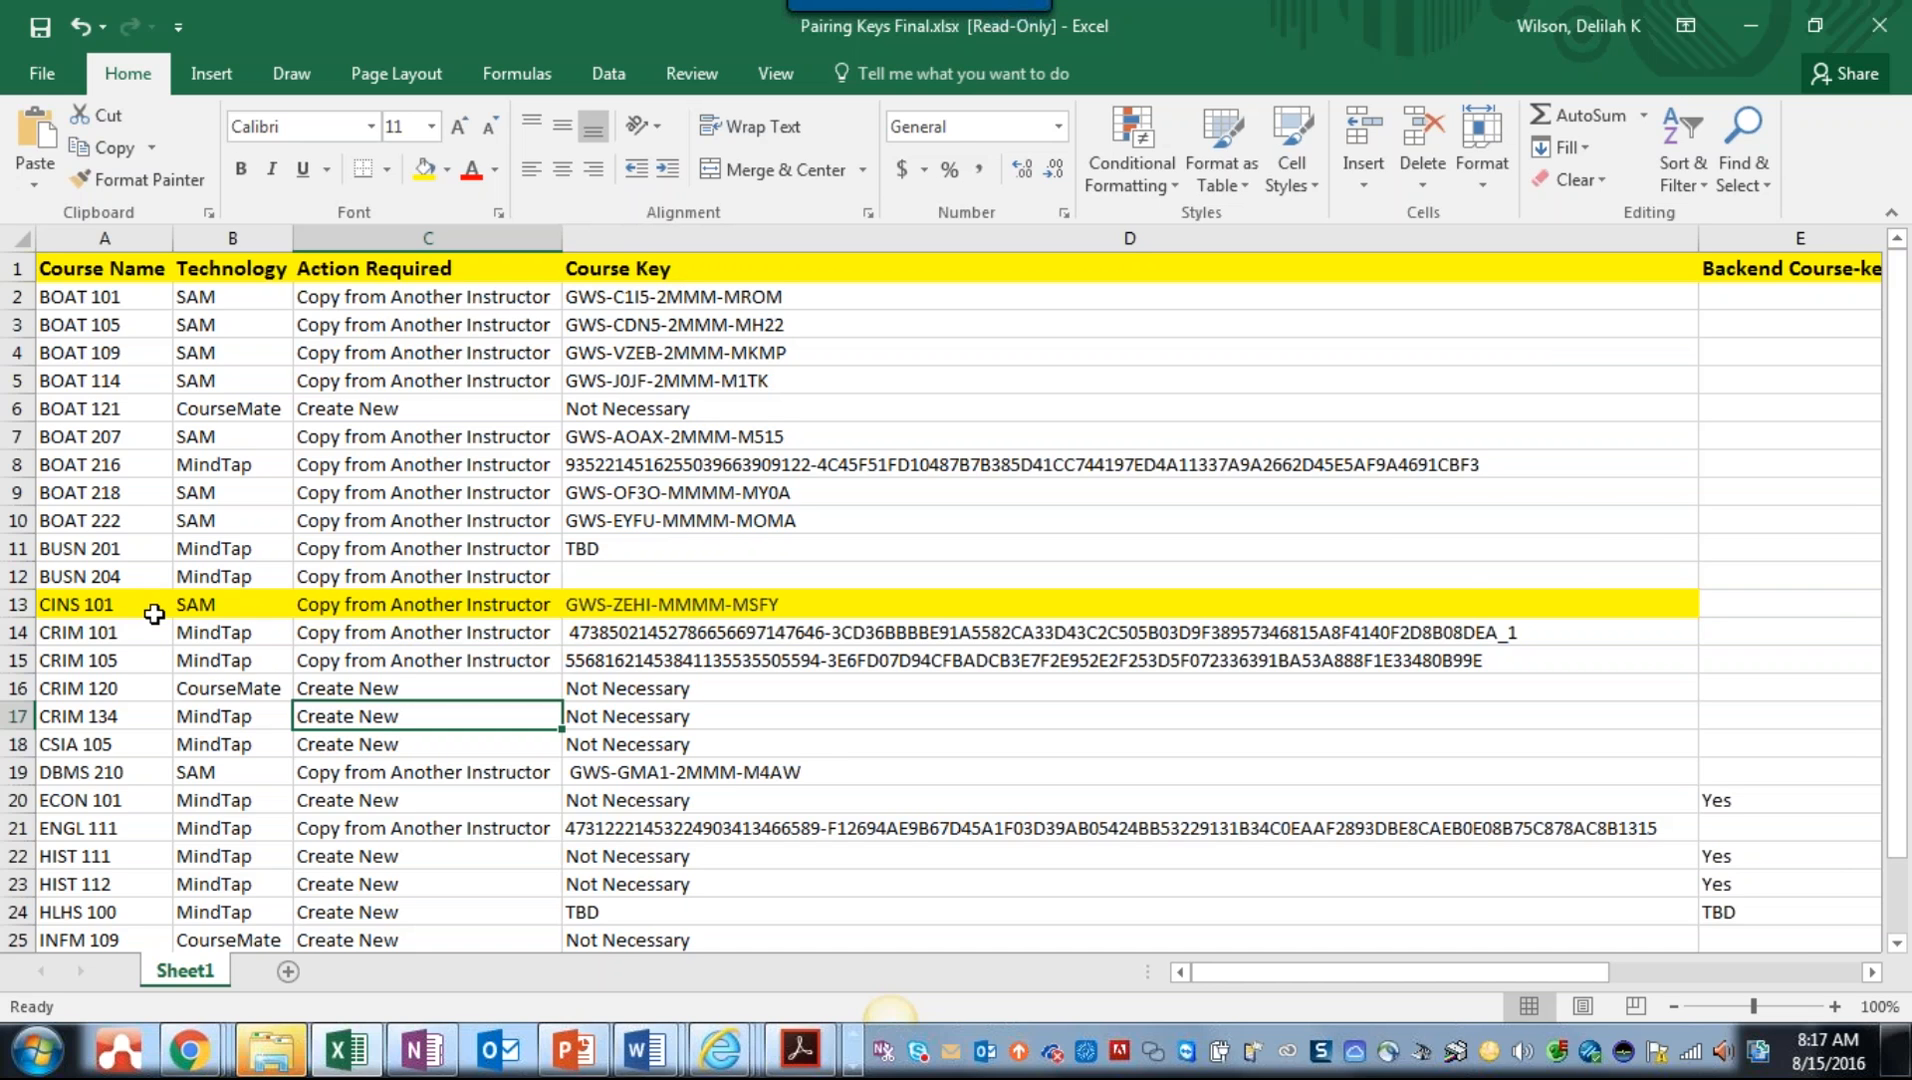
Copy the CINS 101 course key from cell D13 and return to the Cengage window
key(alt+Tab)
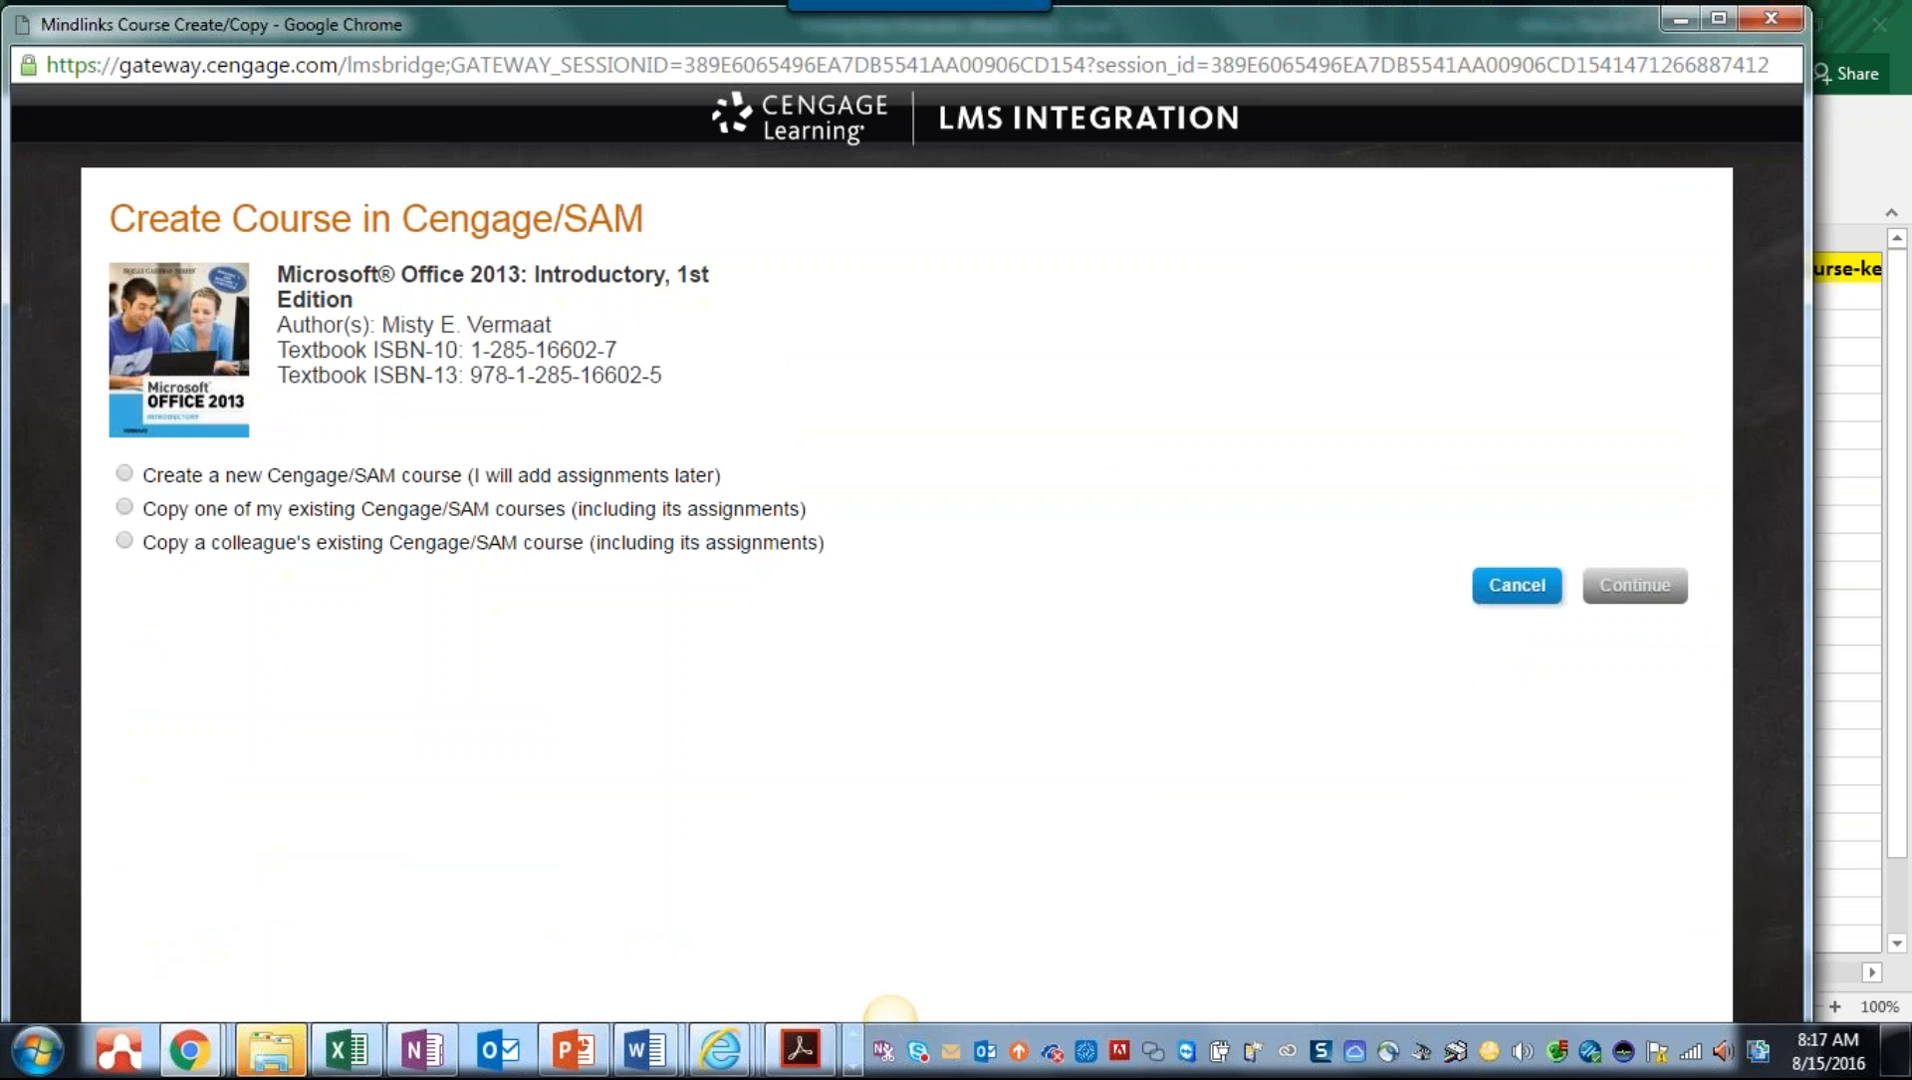
key(alt+Tab)
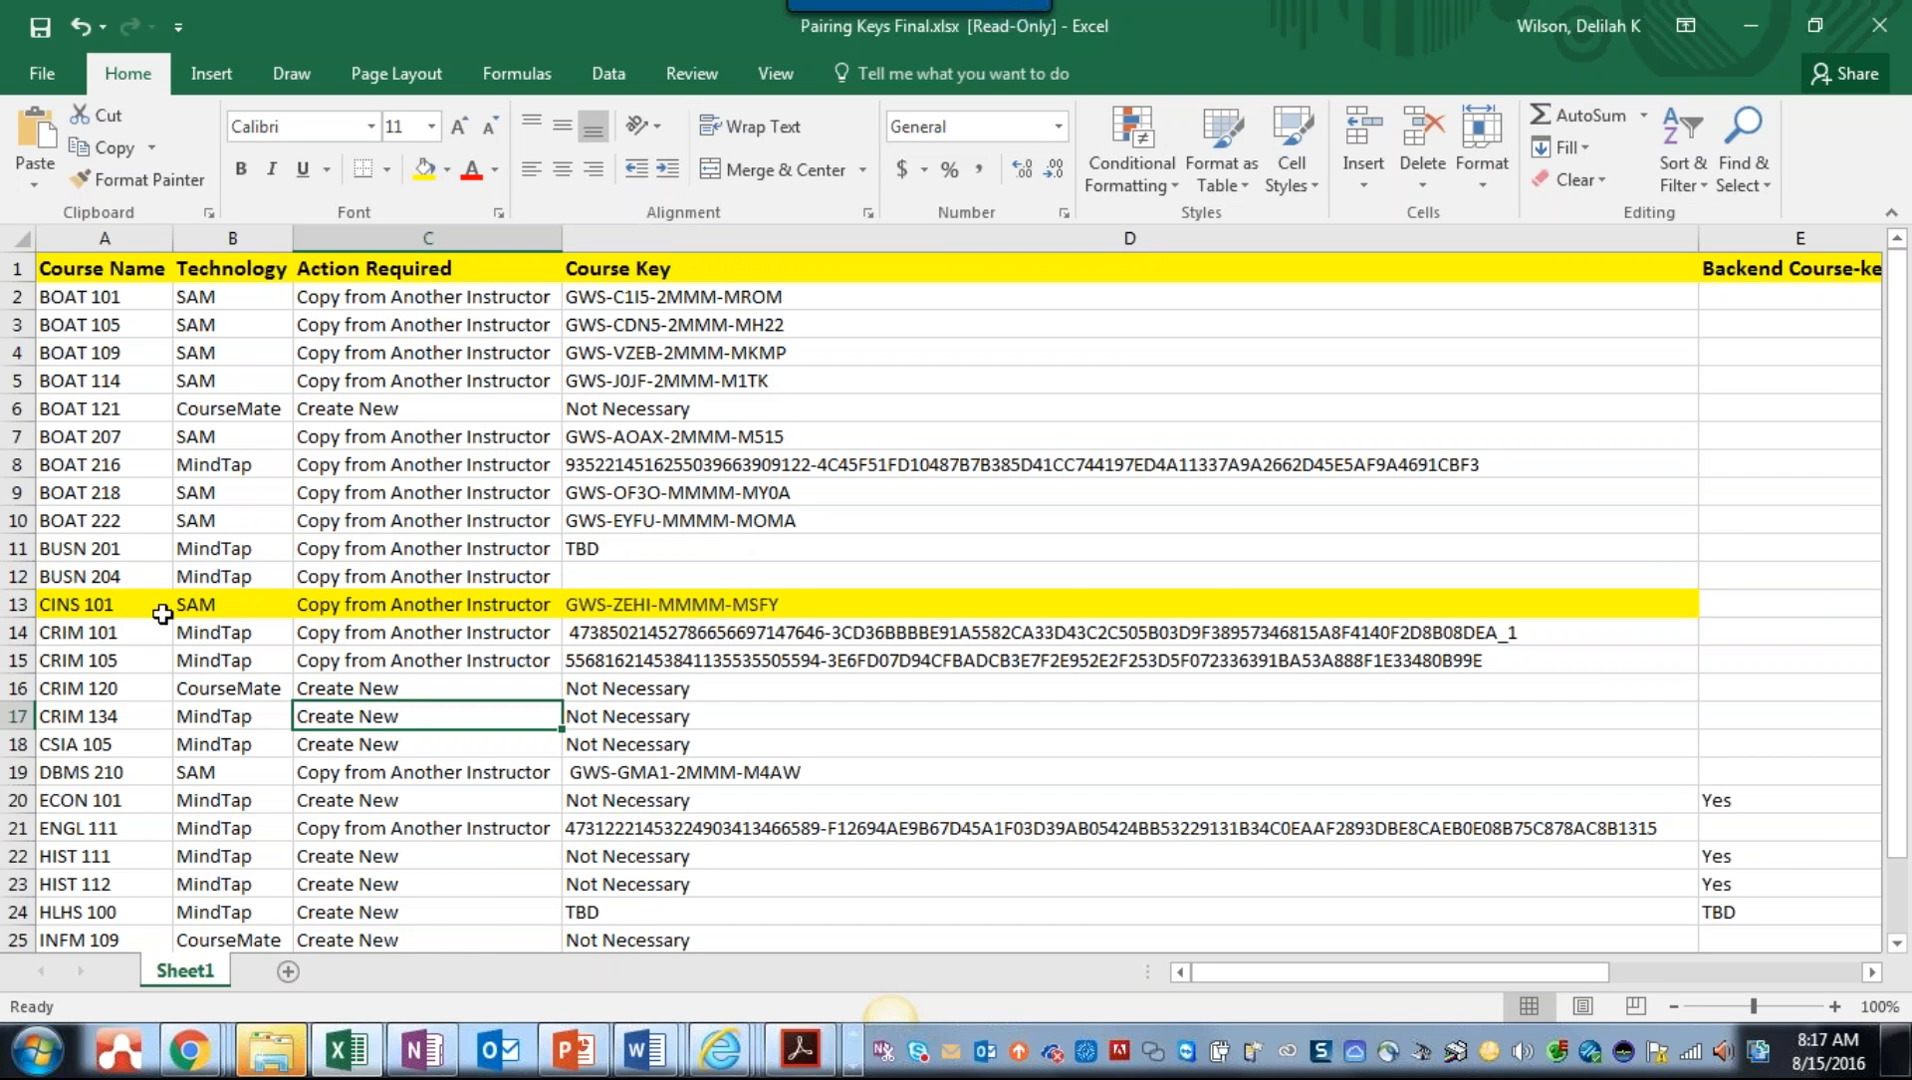
click(613, 600)
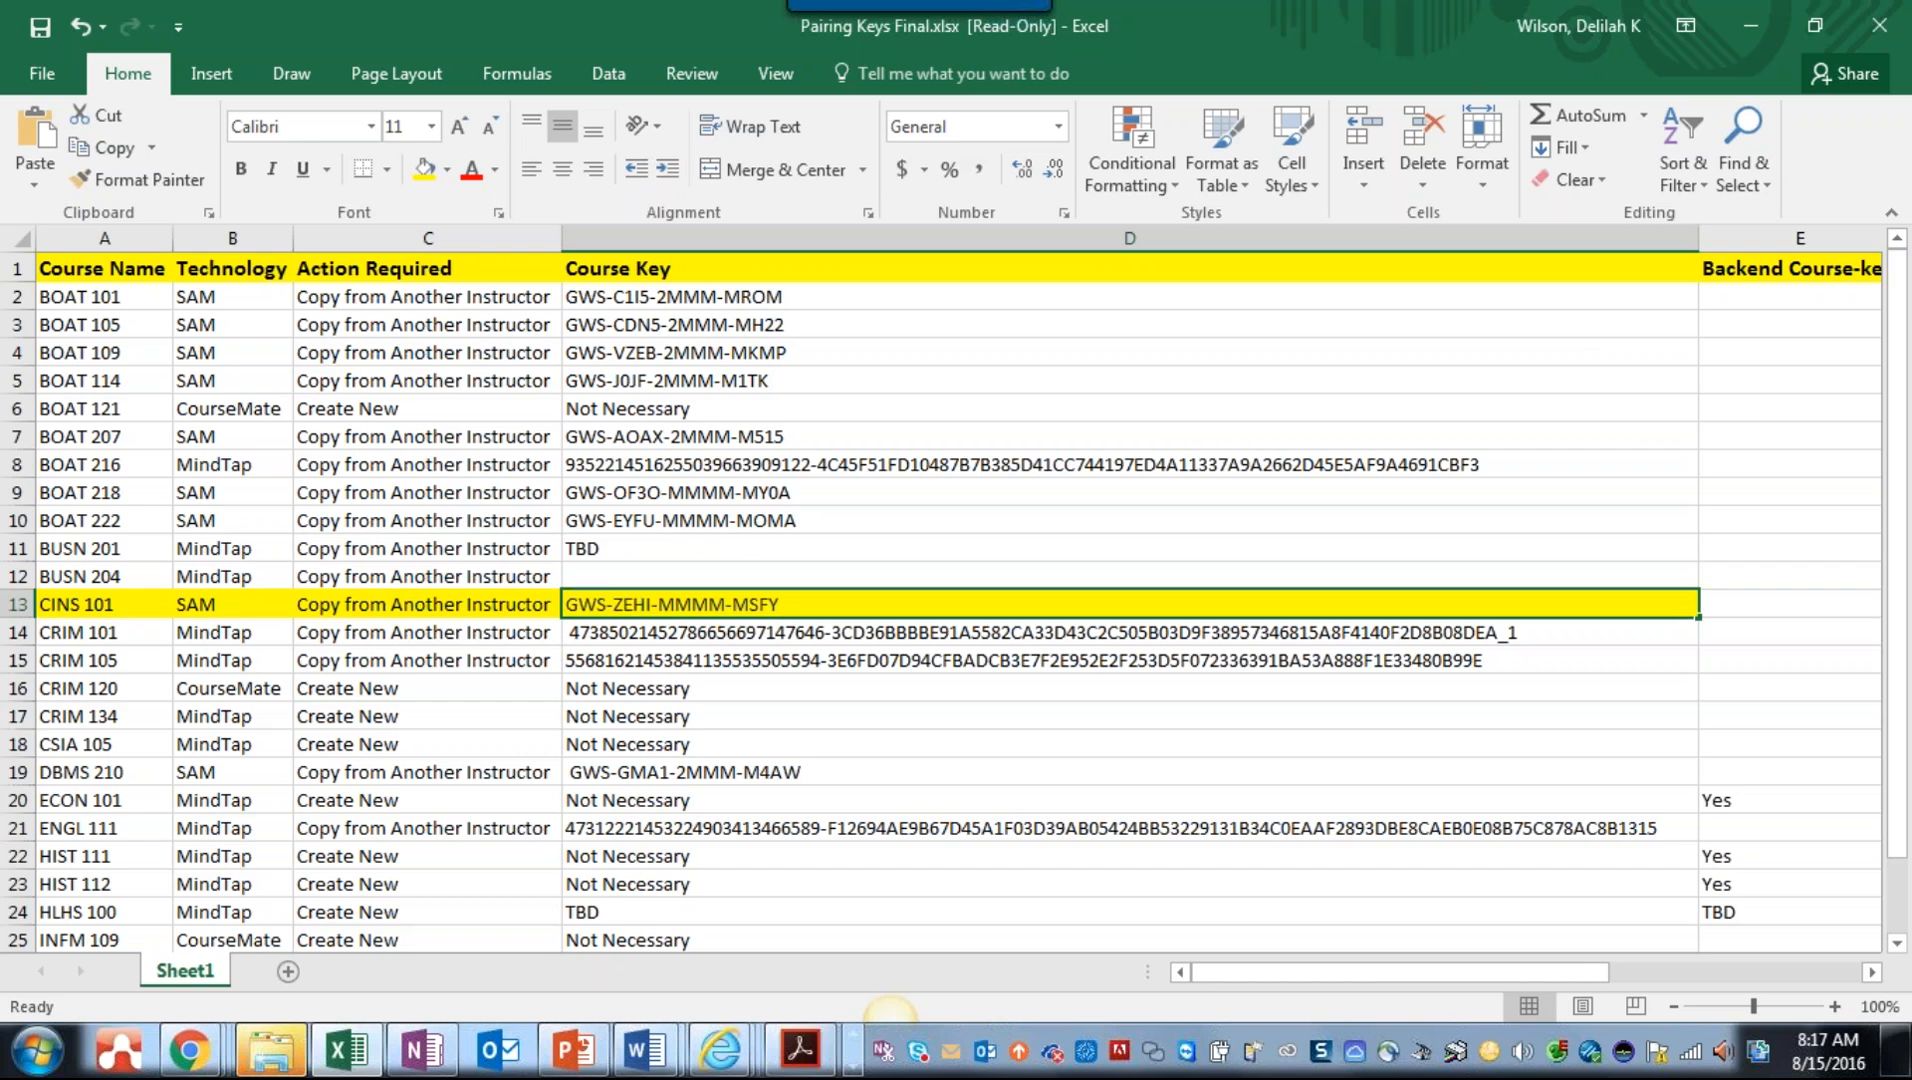
double_click(680, 603)
drag(775, 604, 567, 611)
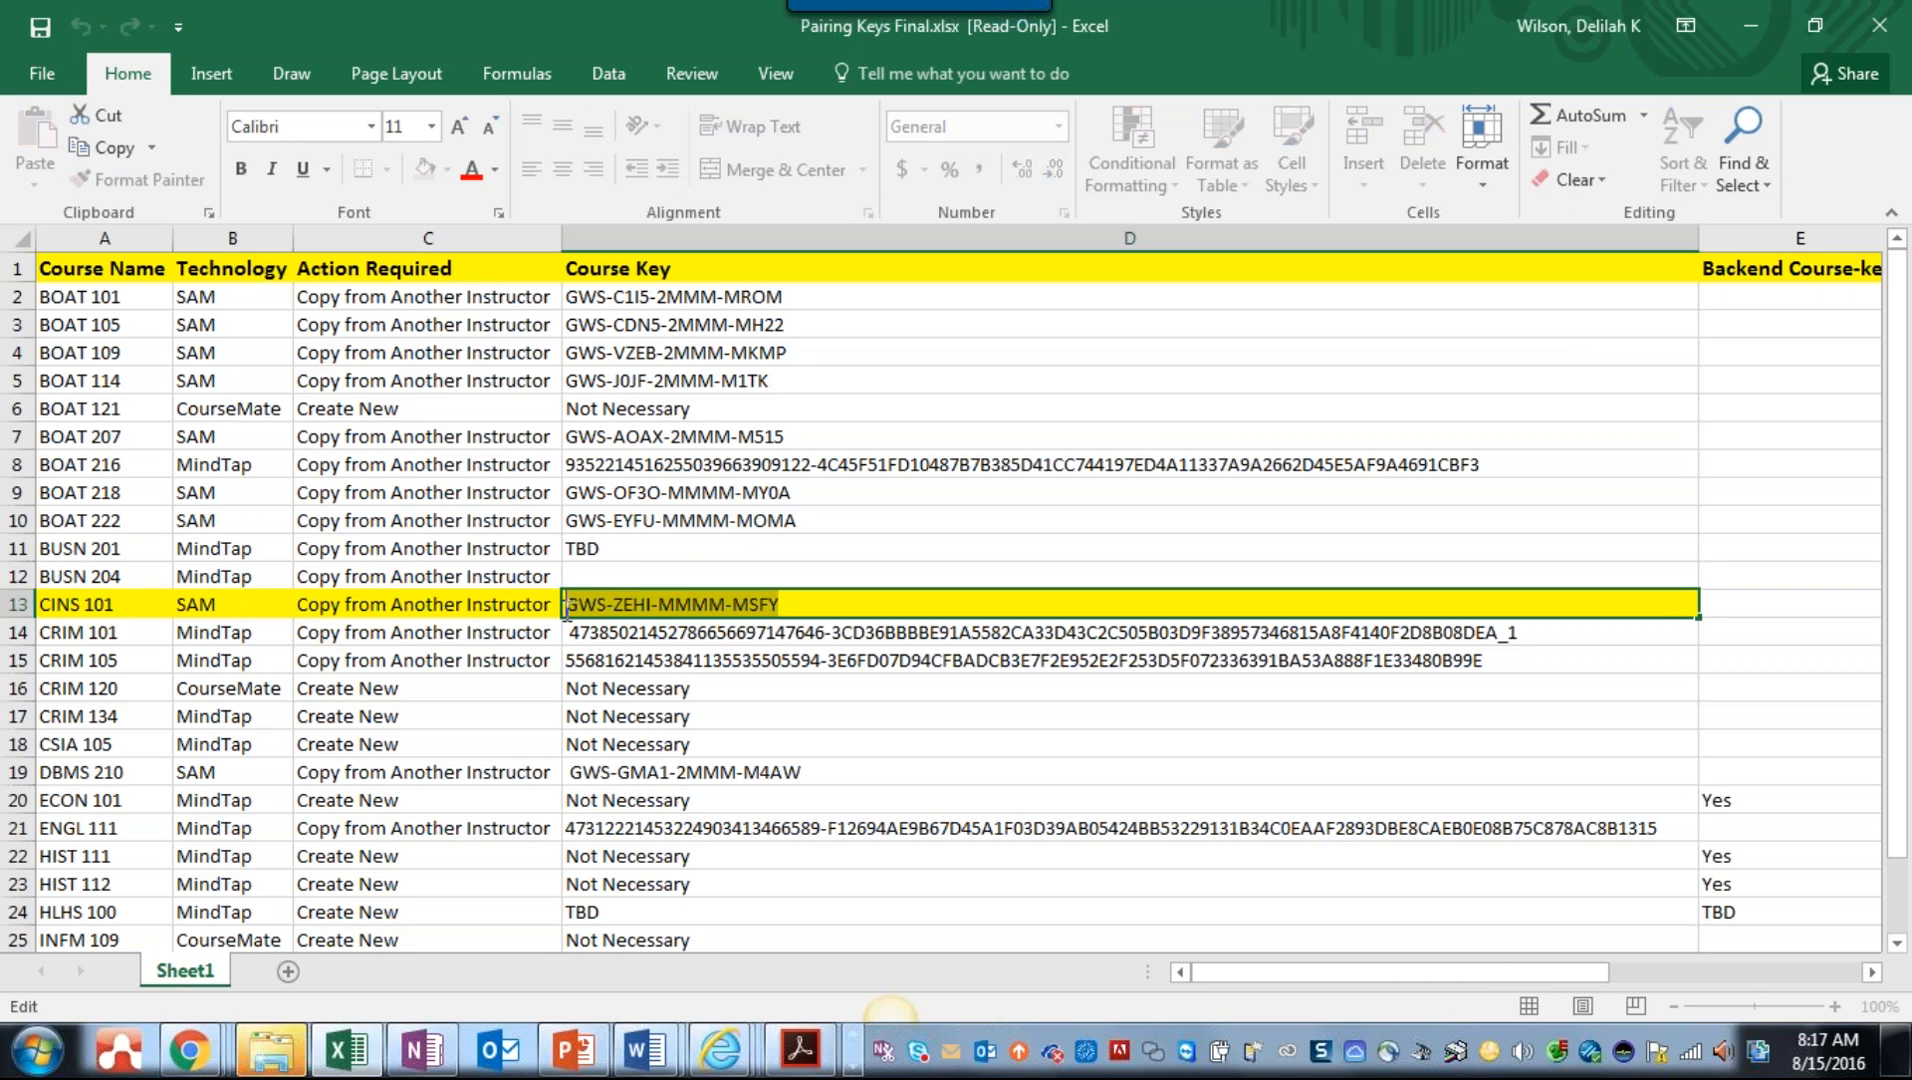
key(ctrl+c)
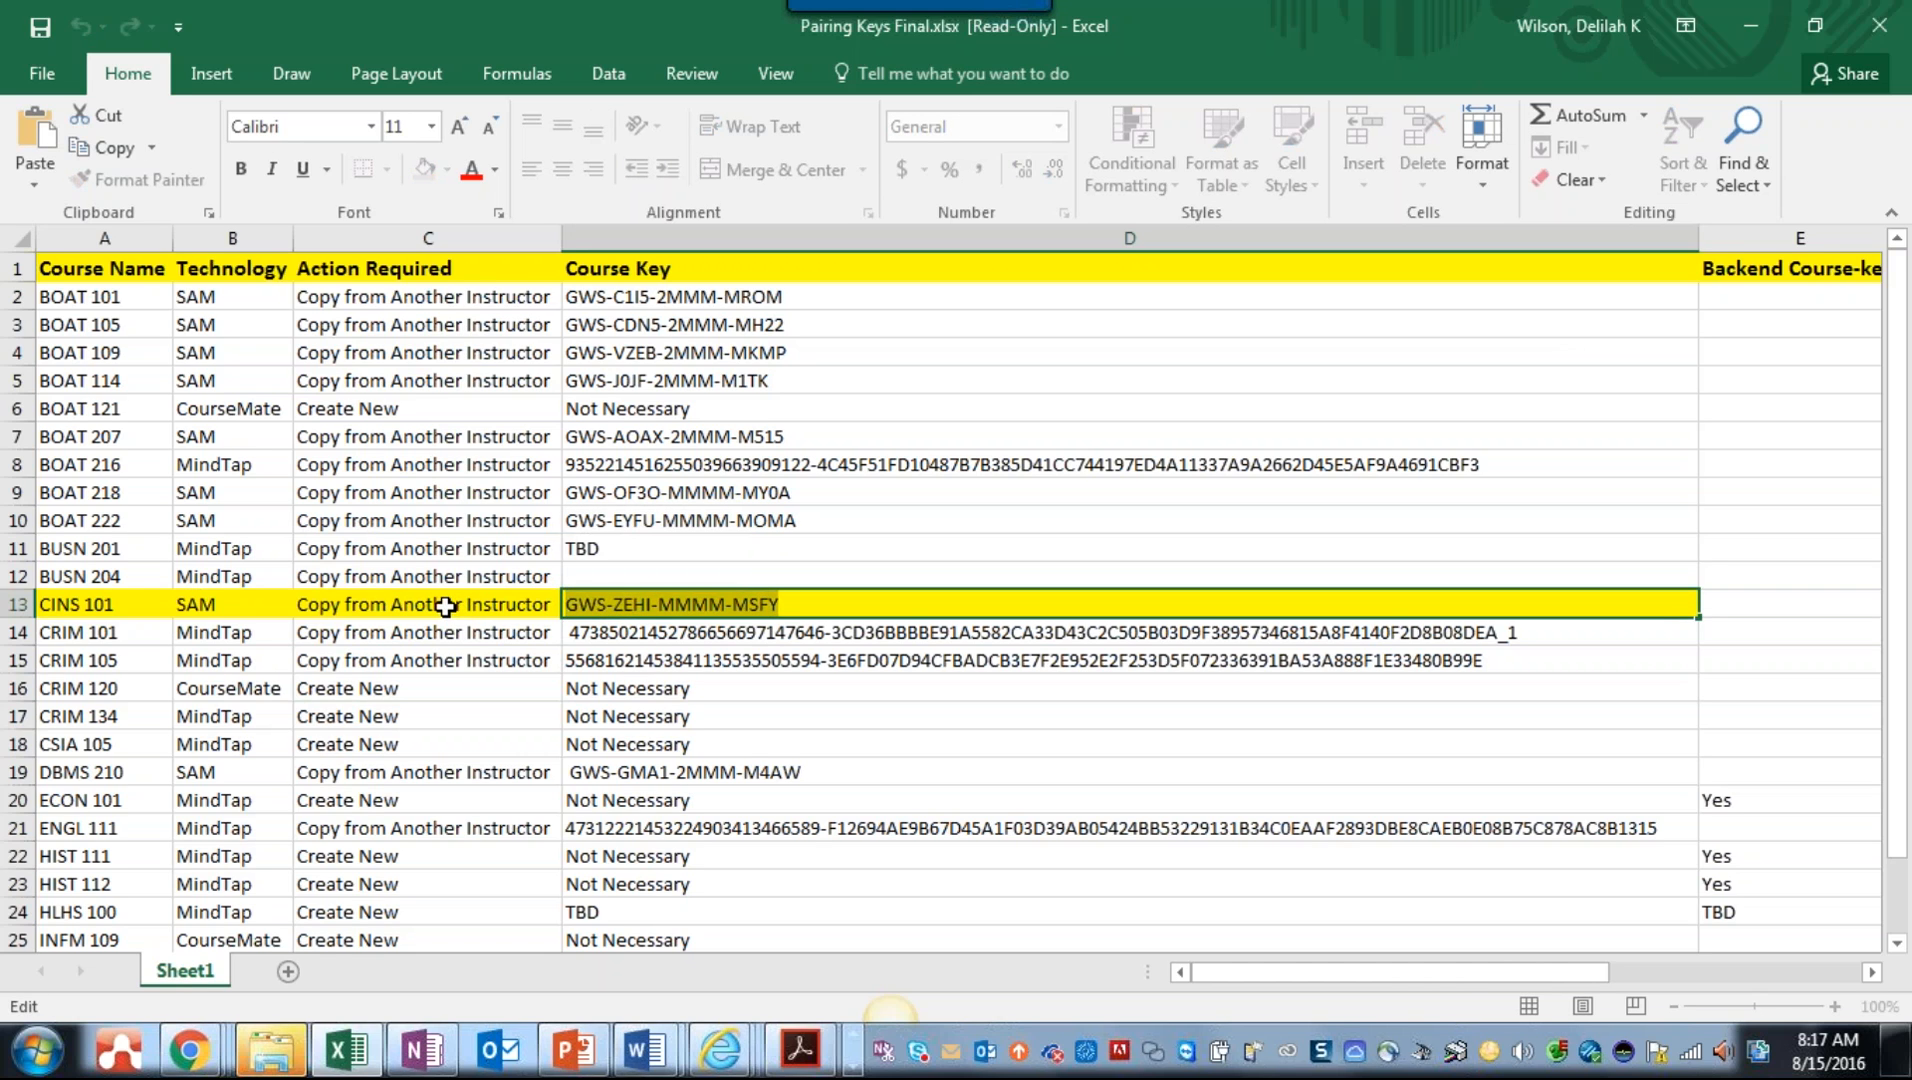
click(445, 606)
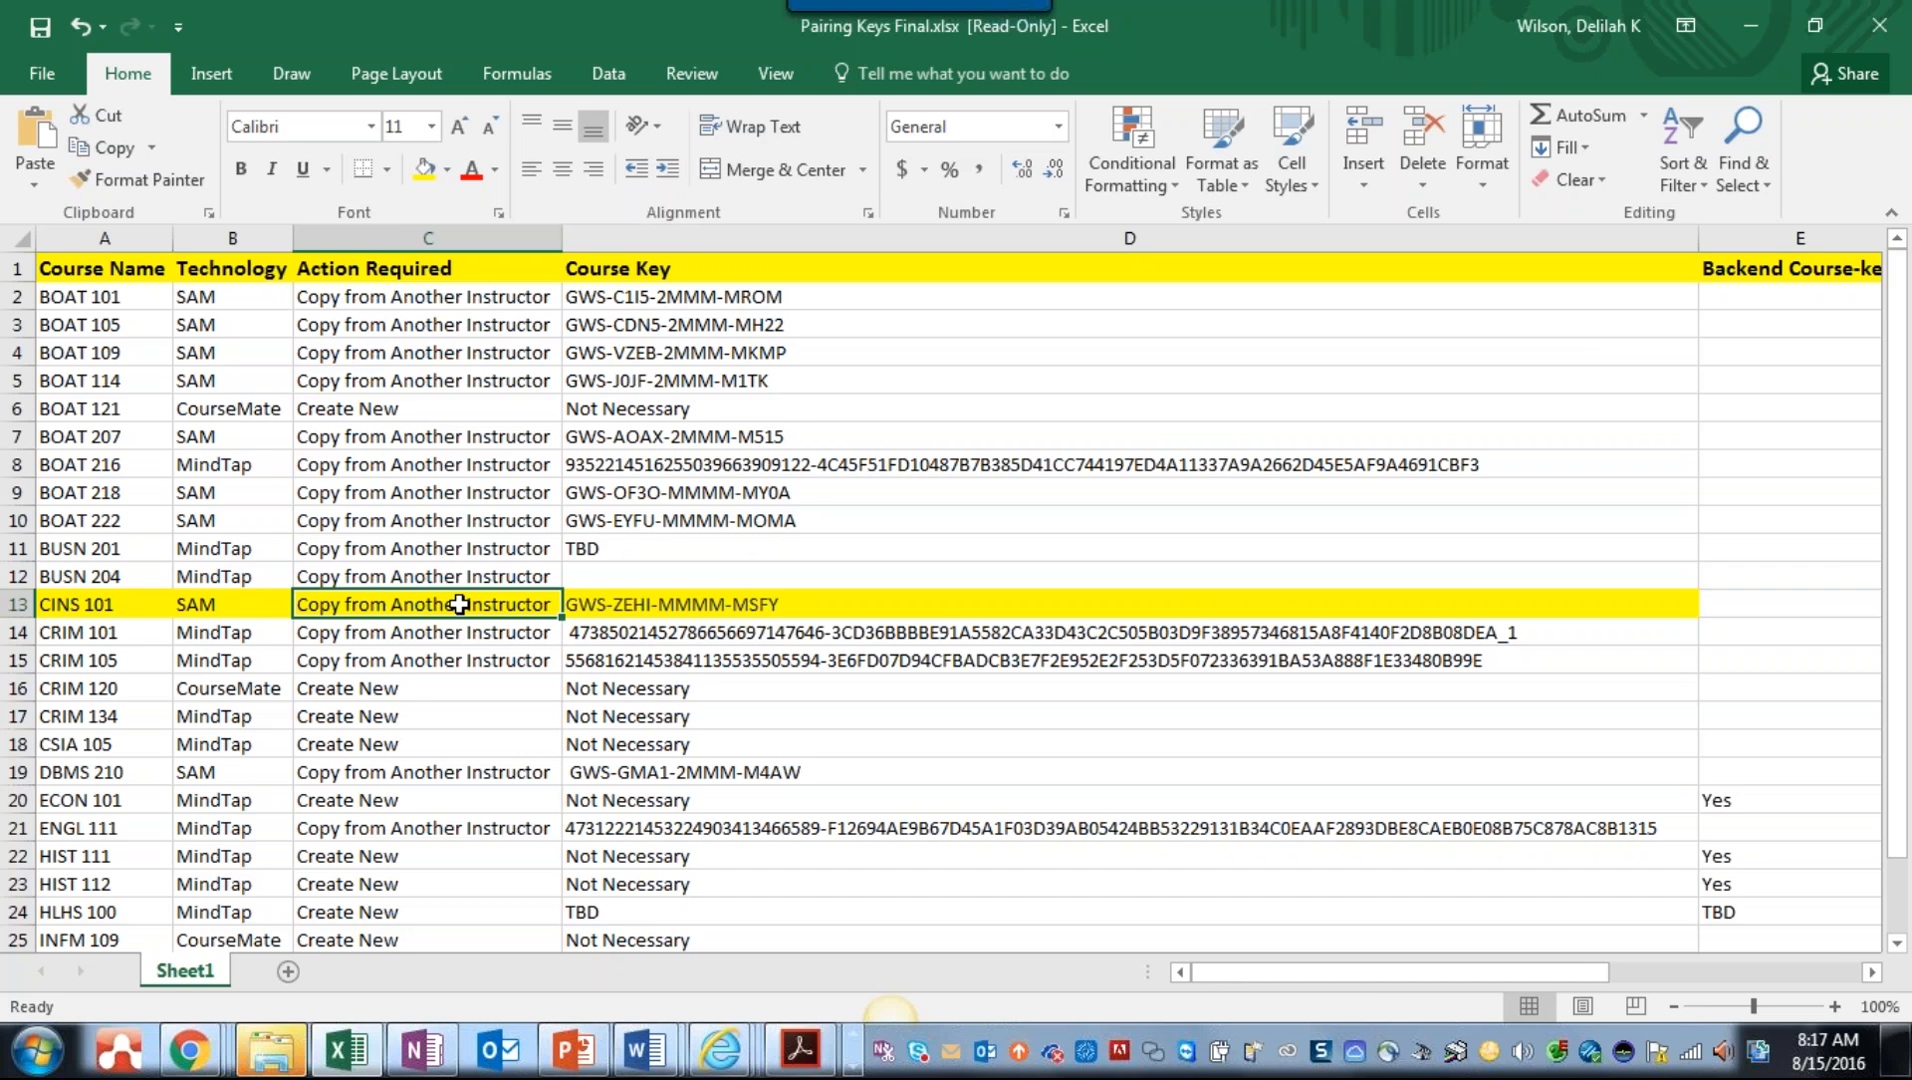
key(alt+Tab)
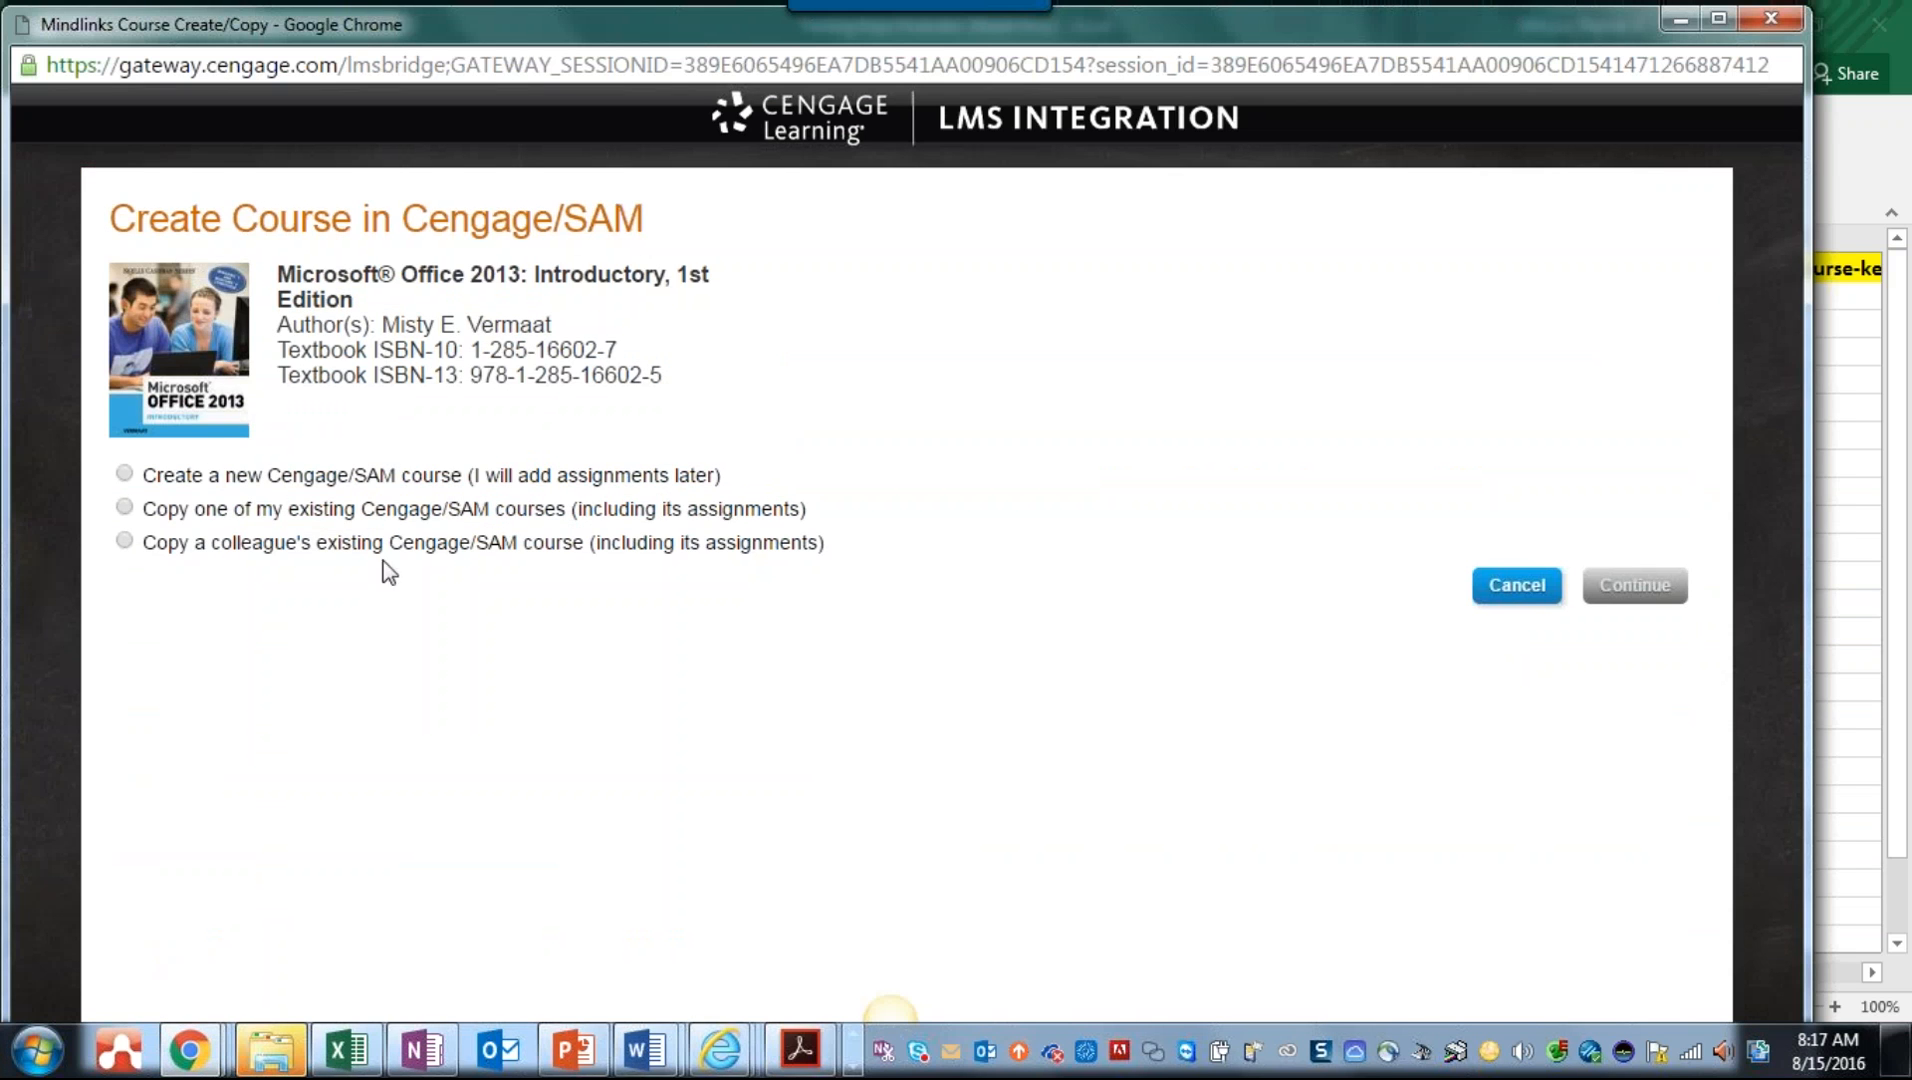
Compare the Cengage course-creation options with the spreadsheet's BOAT 121 Create New entry
drag(206, 542, 407, 551)
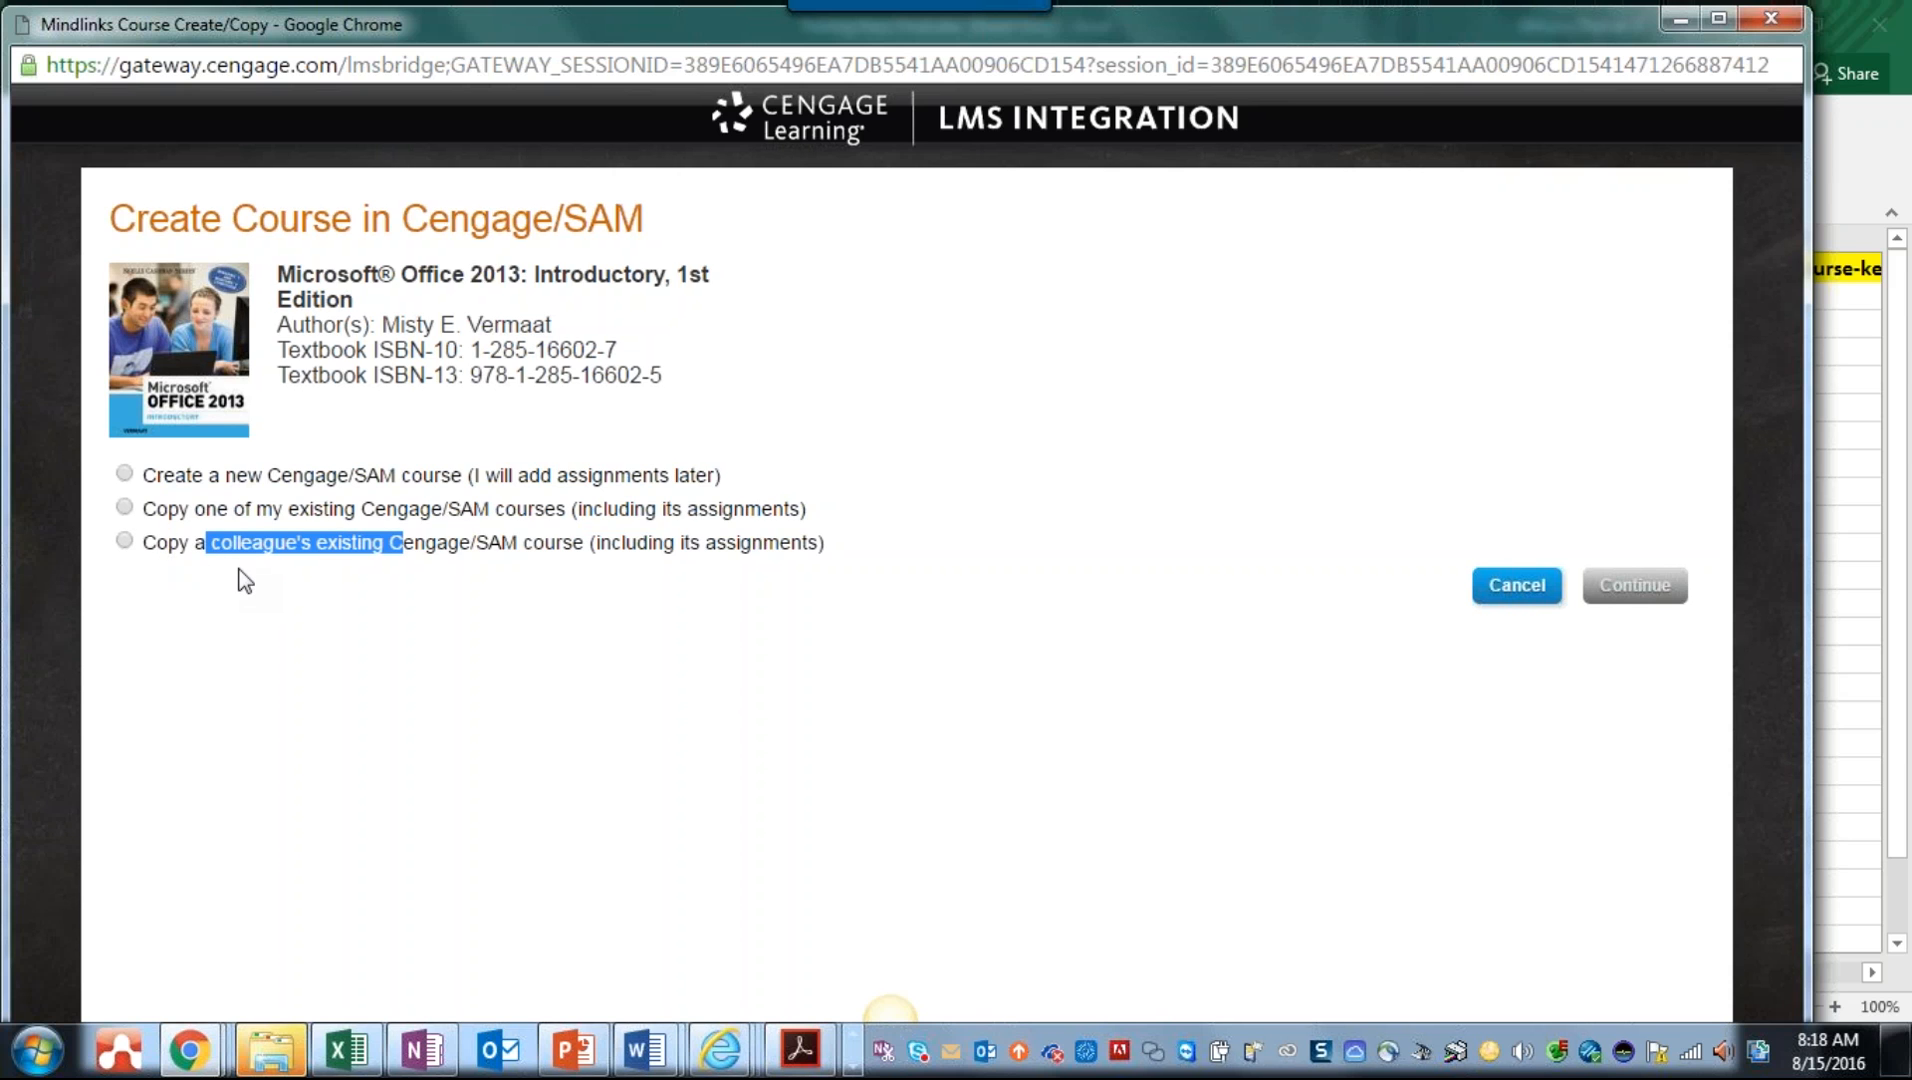
key(alt+Tab)
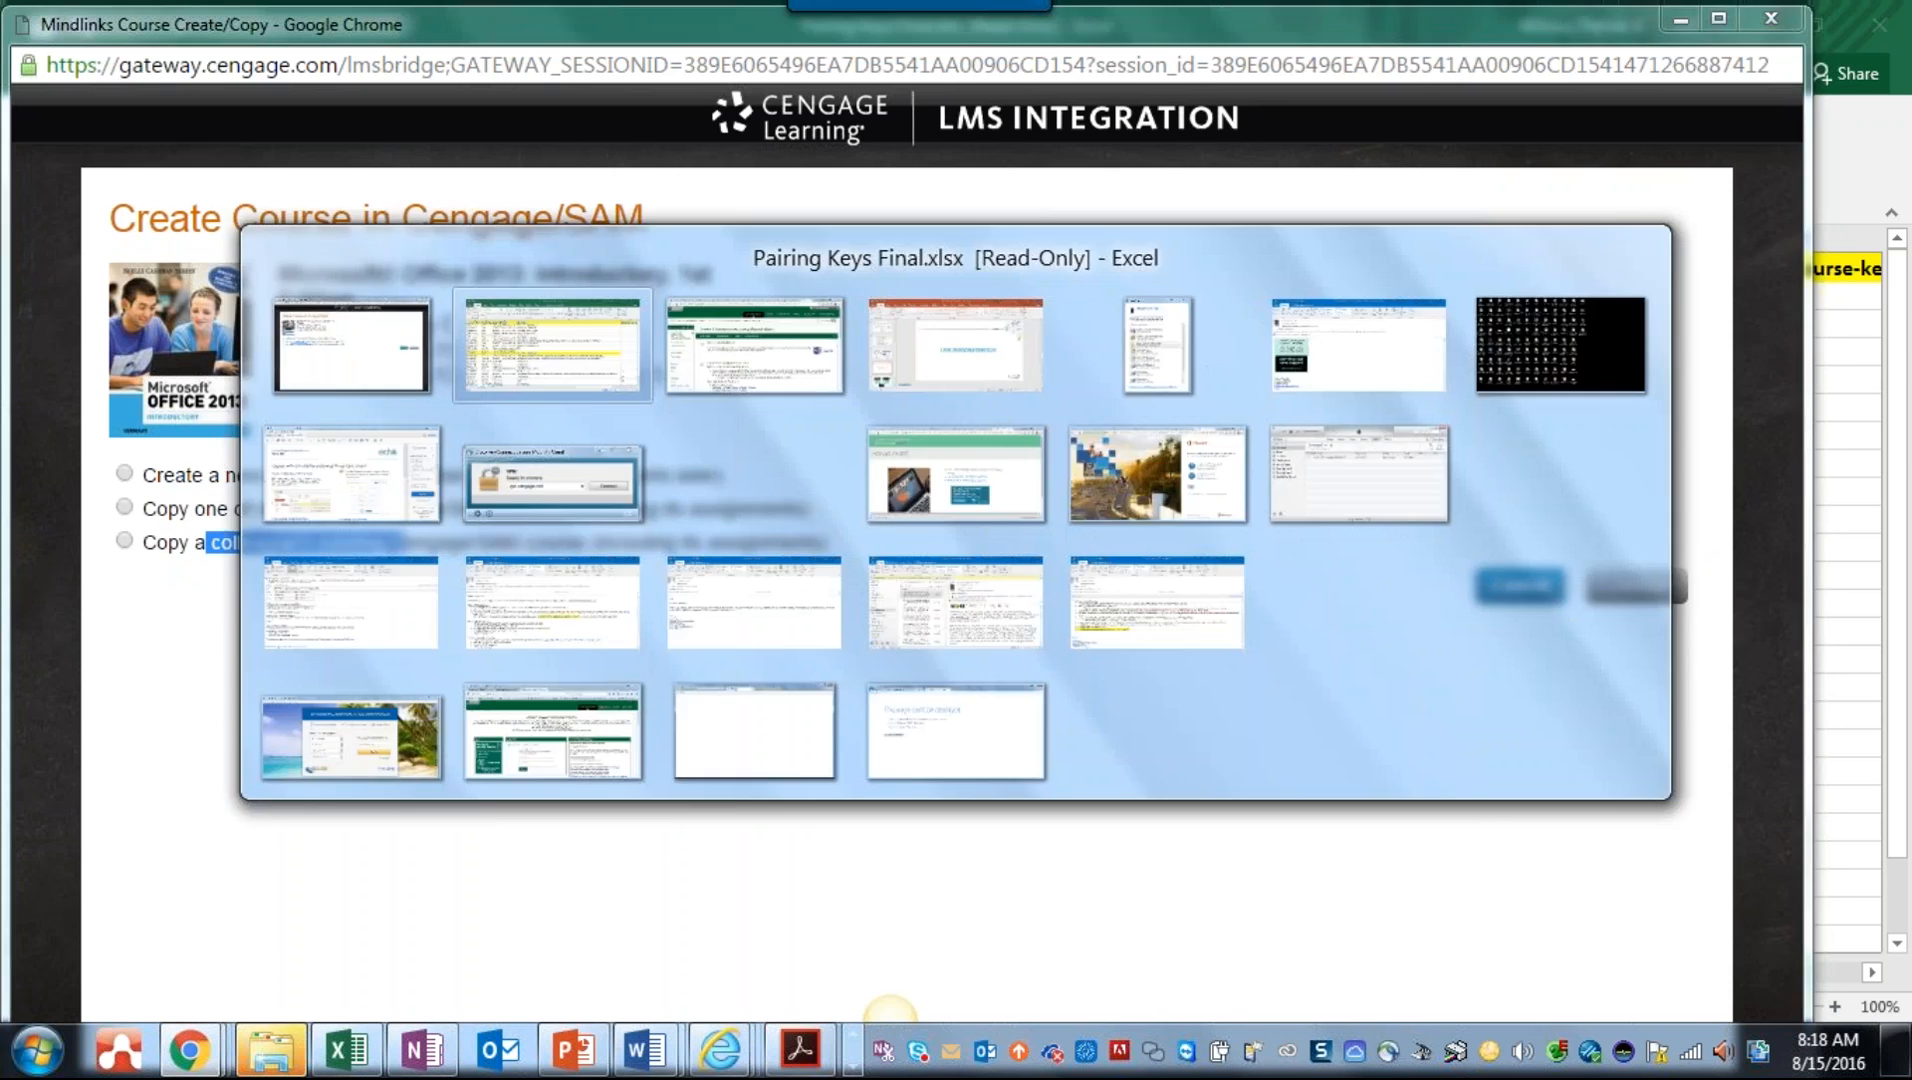
click(318, 406)
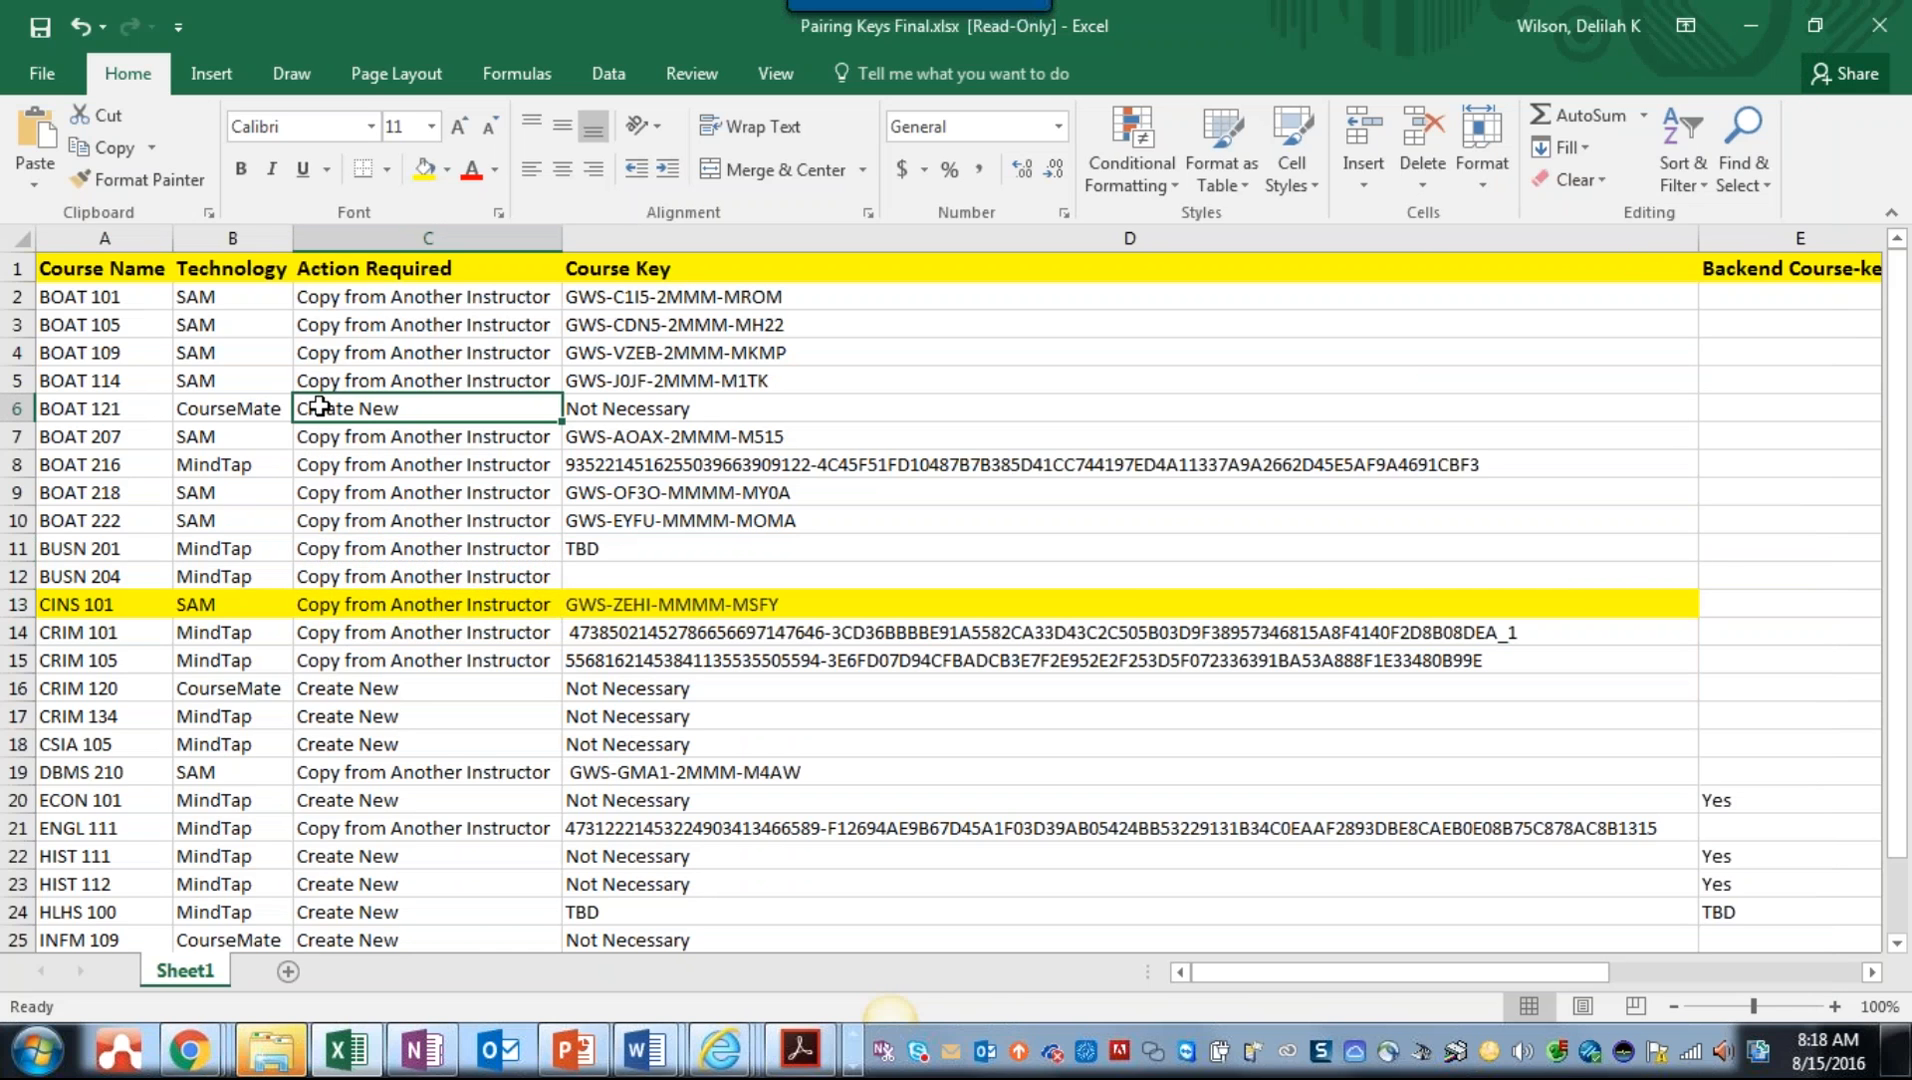
key(alt+Tab)
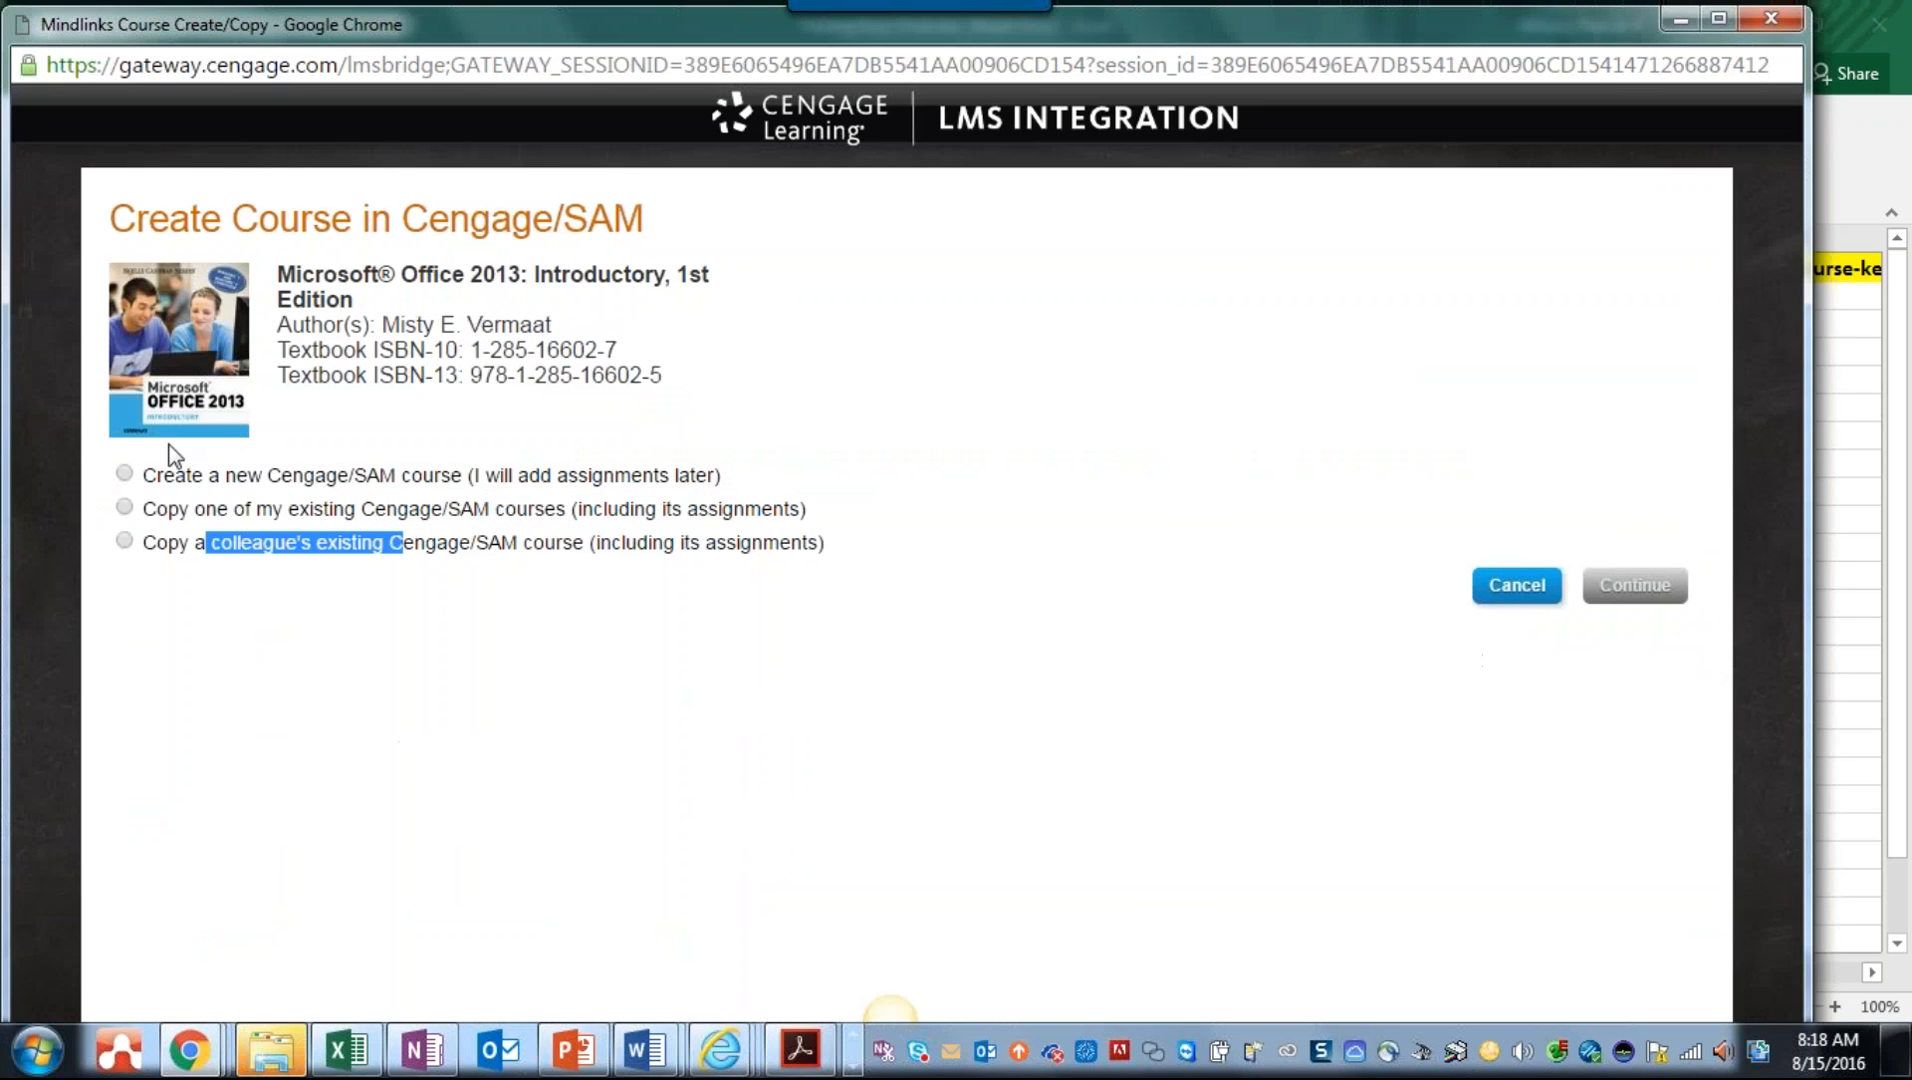
click(126, 472)
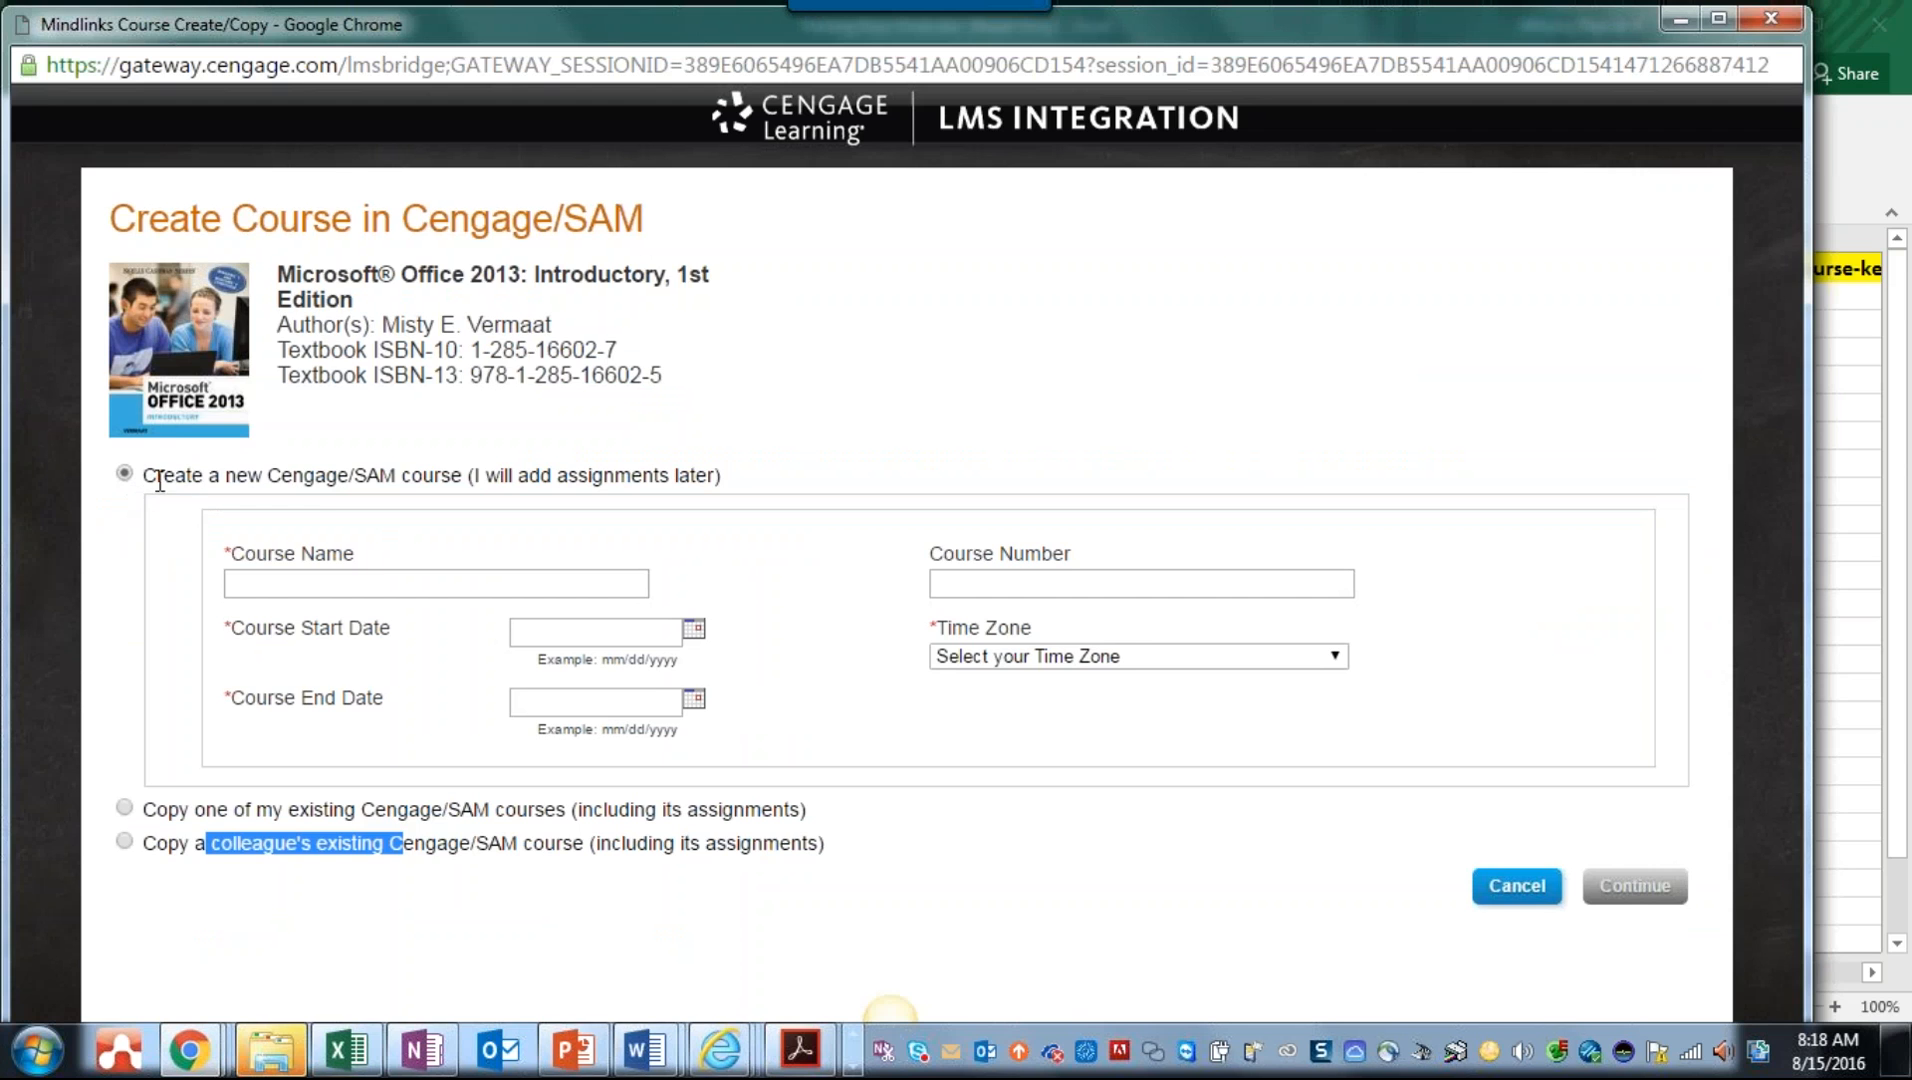
Choose copying a colleague's course and paste the CINS 101 key from D13 into Course Key
key(alt+Tab)
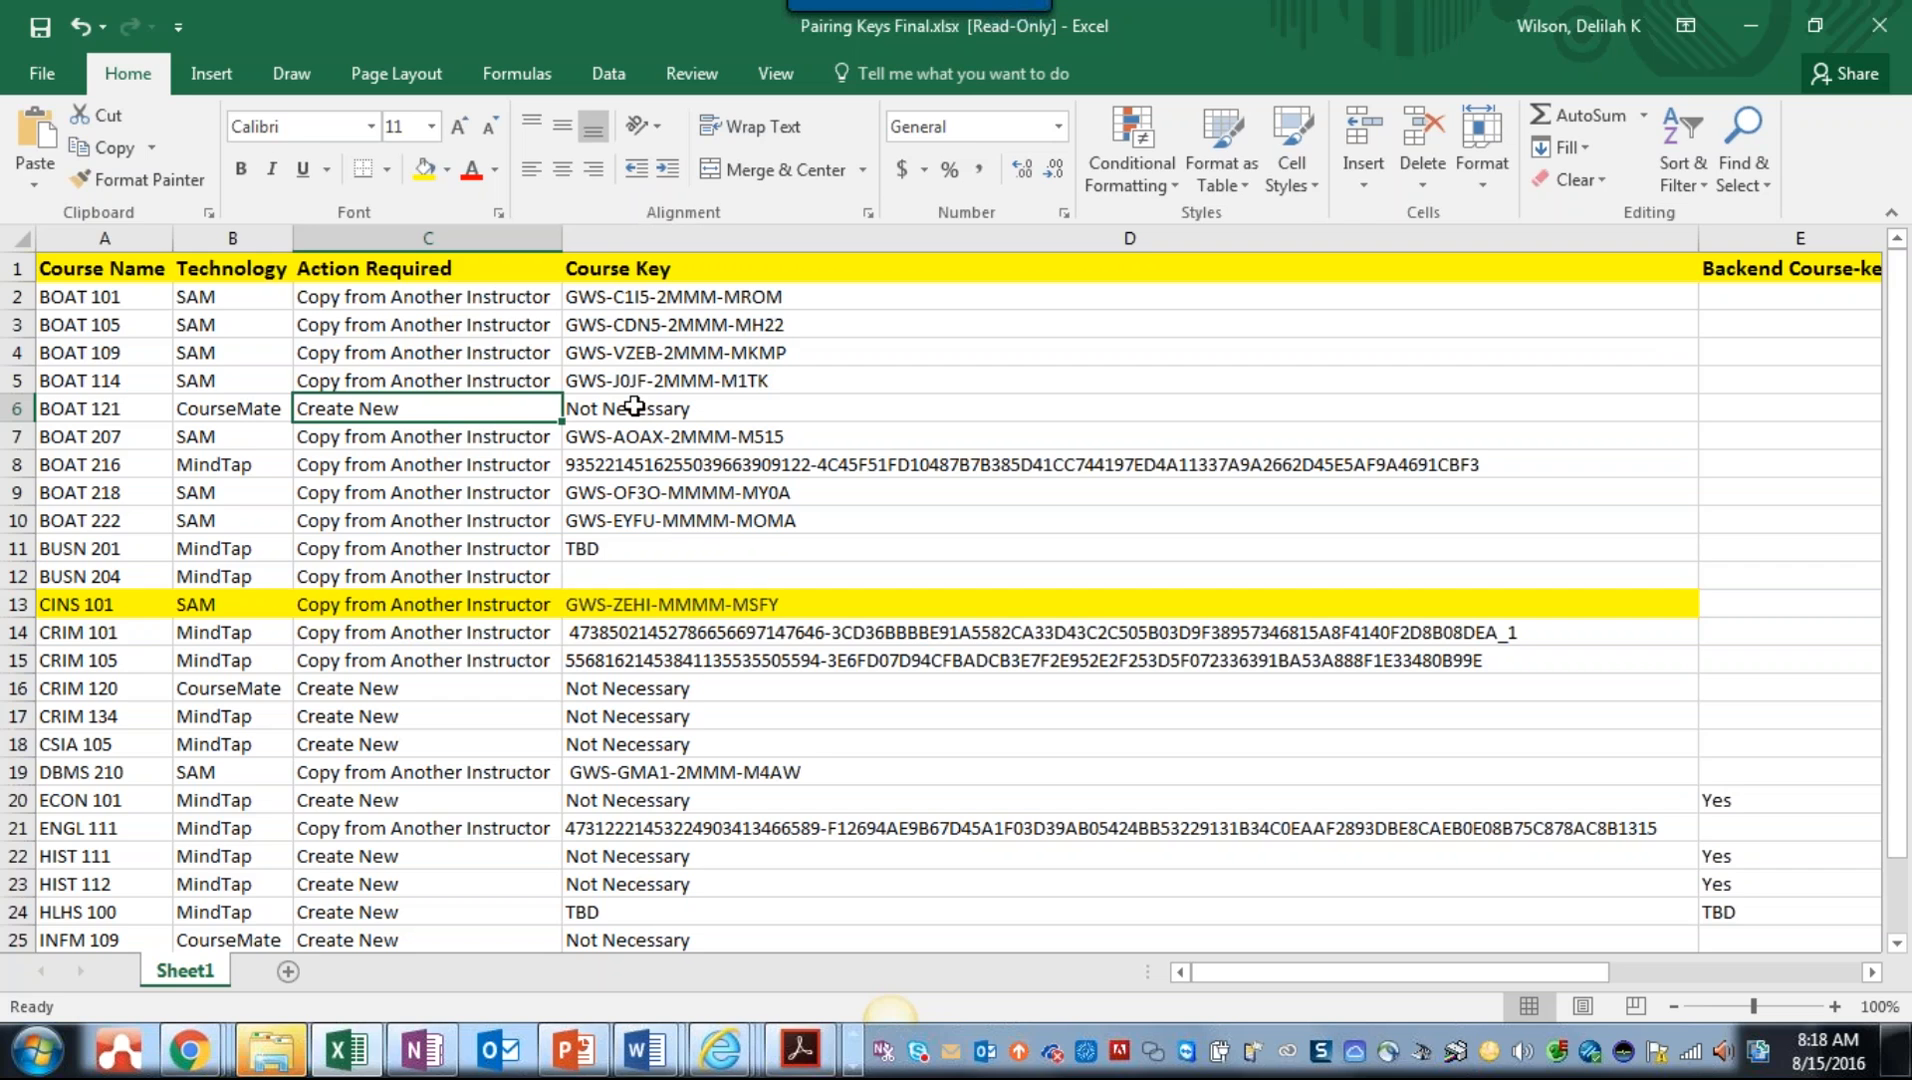
click(416, 593)
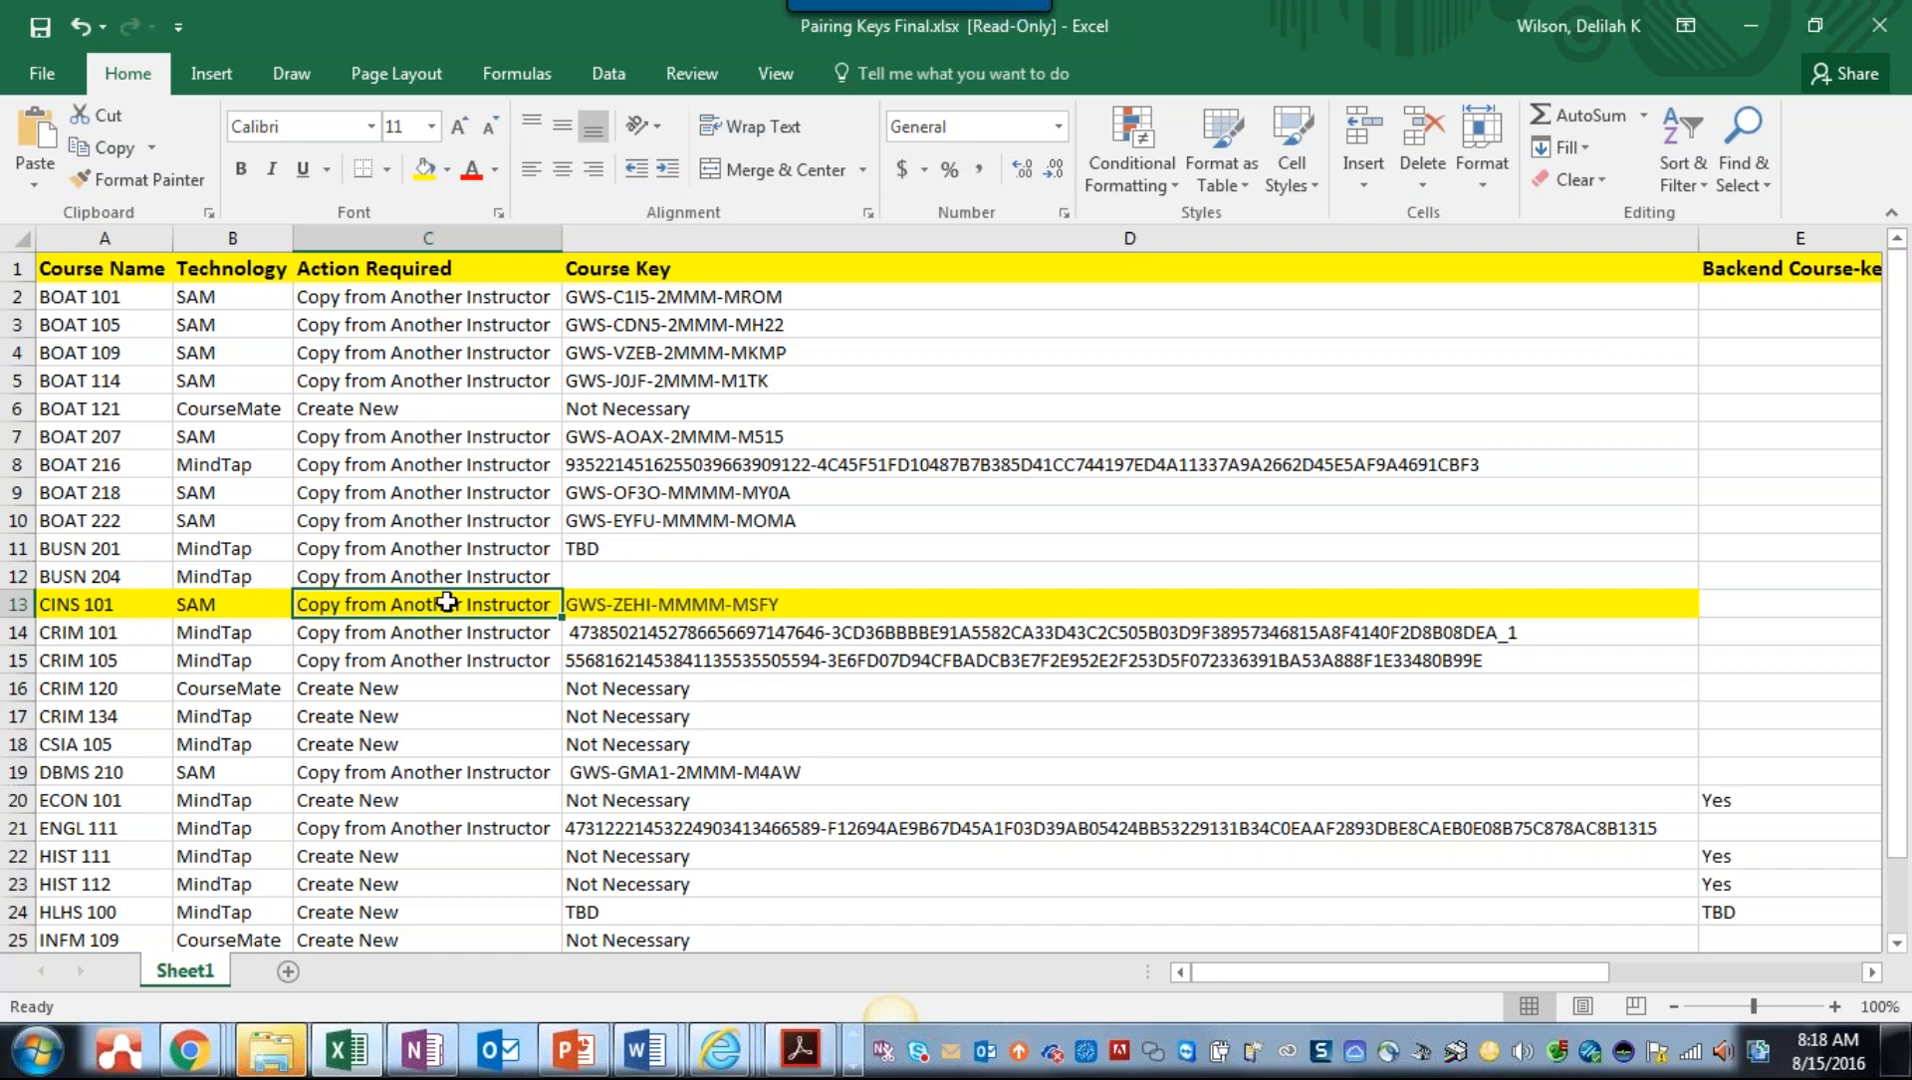
double_click(598, 609)
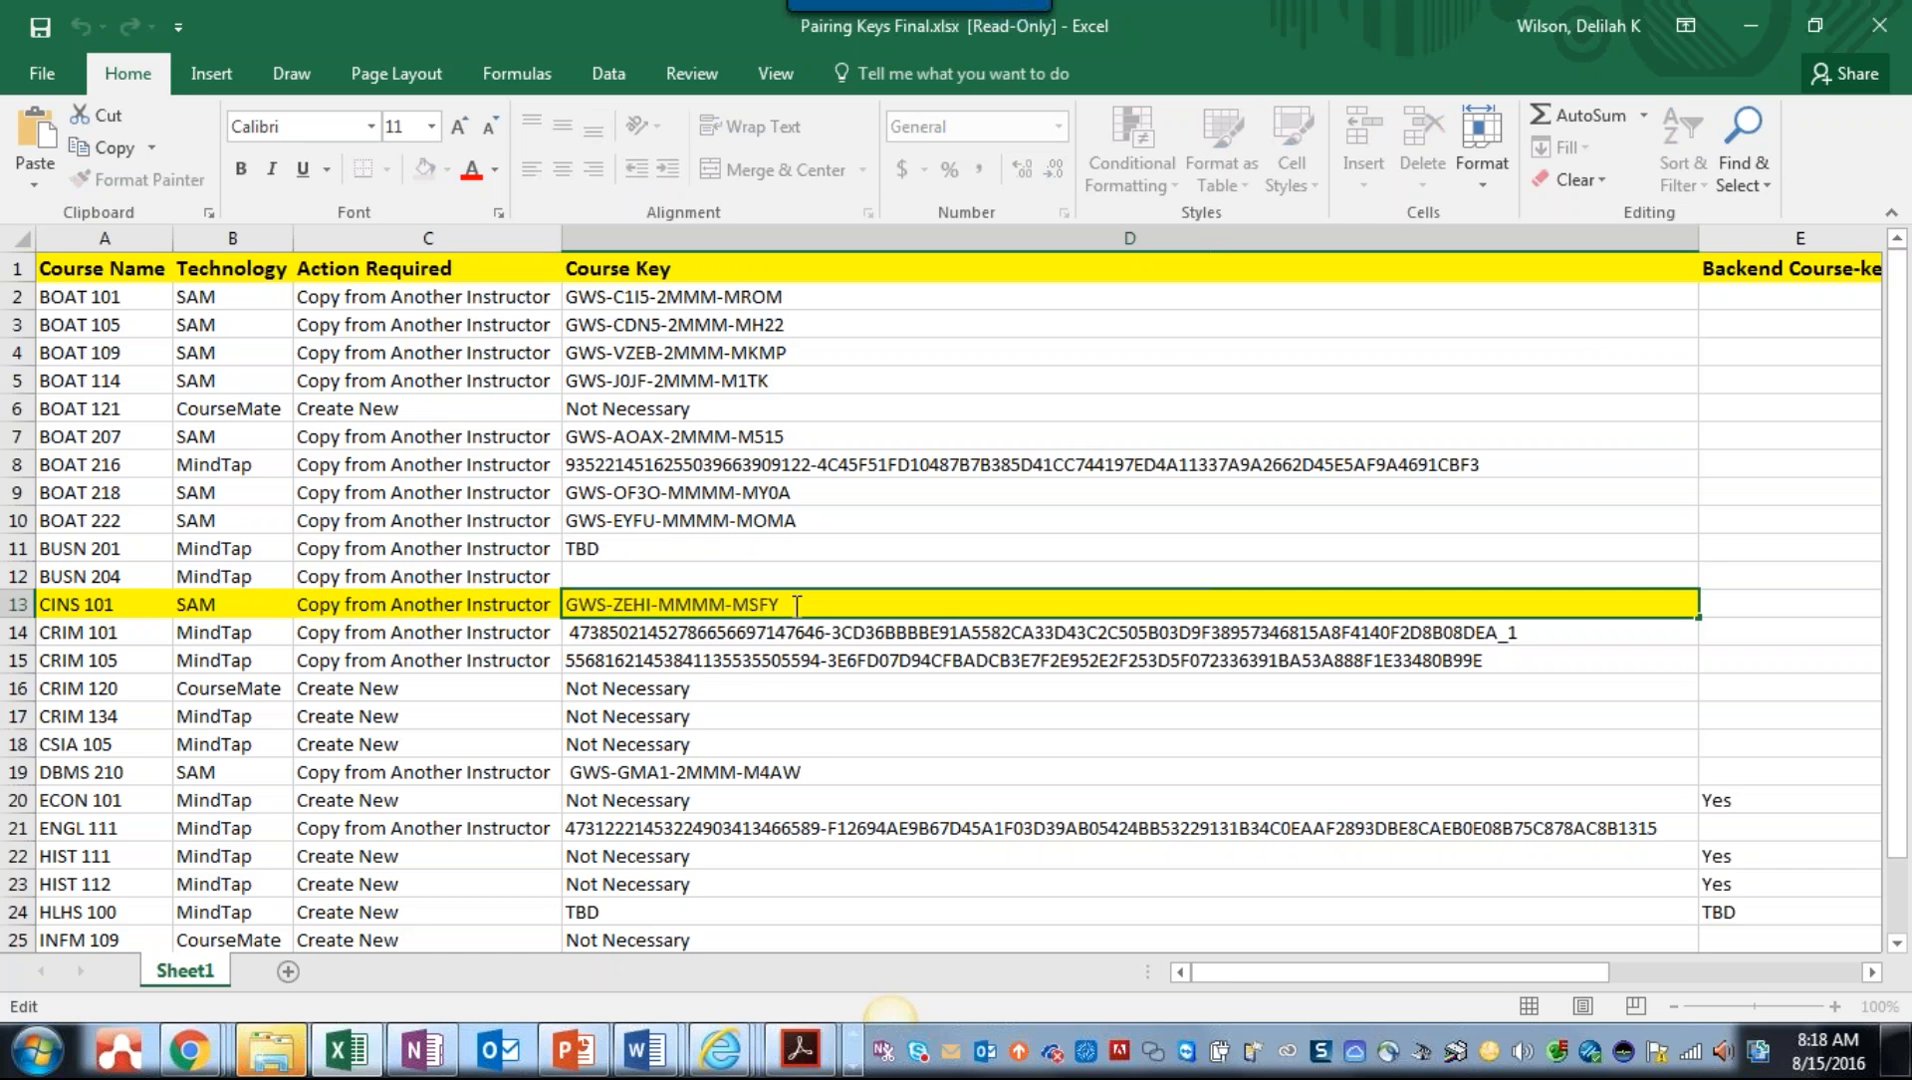
drag(805, 607, 556, 615)
key(ctrl+c)
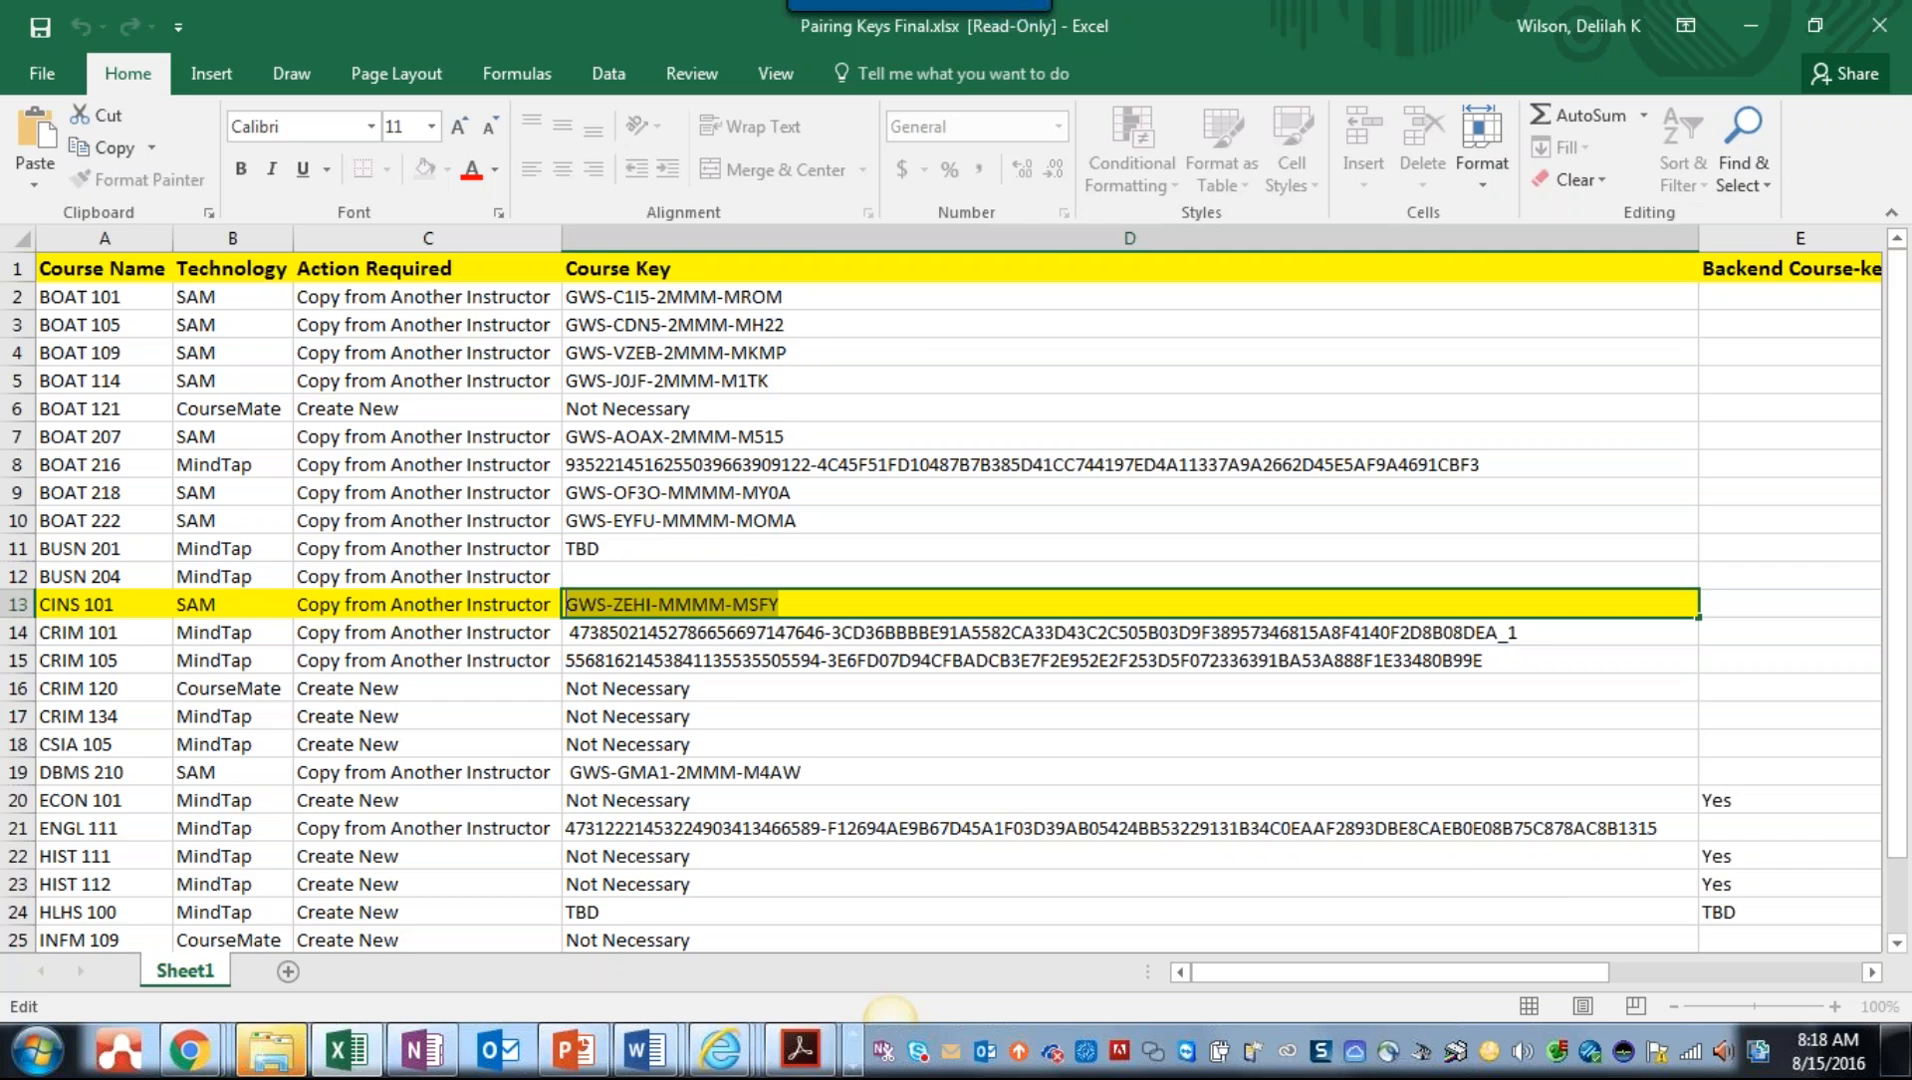
key(alt+Tab)
click(124, 836)
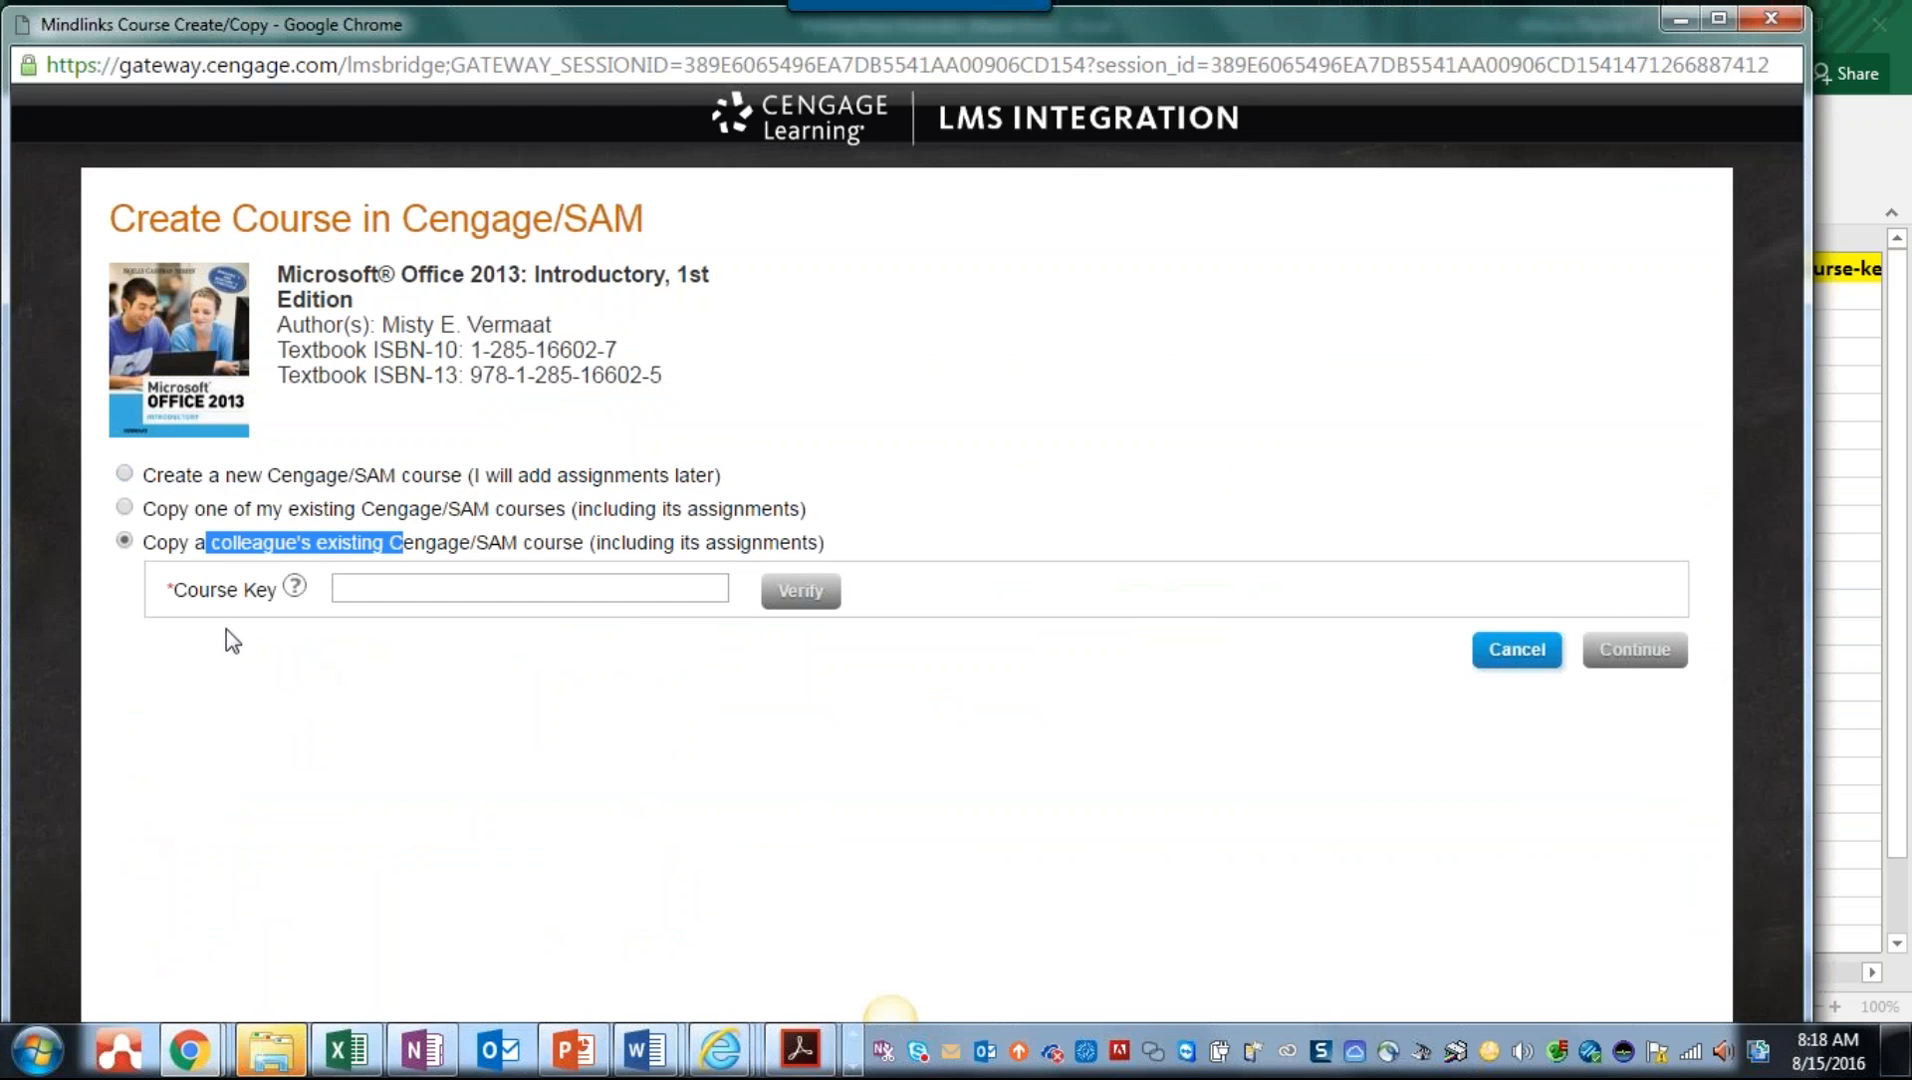
drag(189, 542, 471, 537)
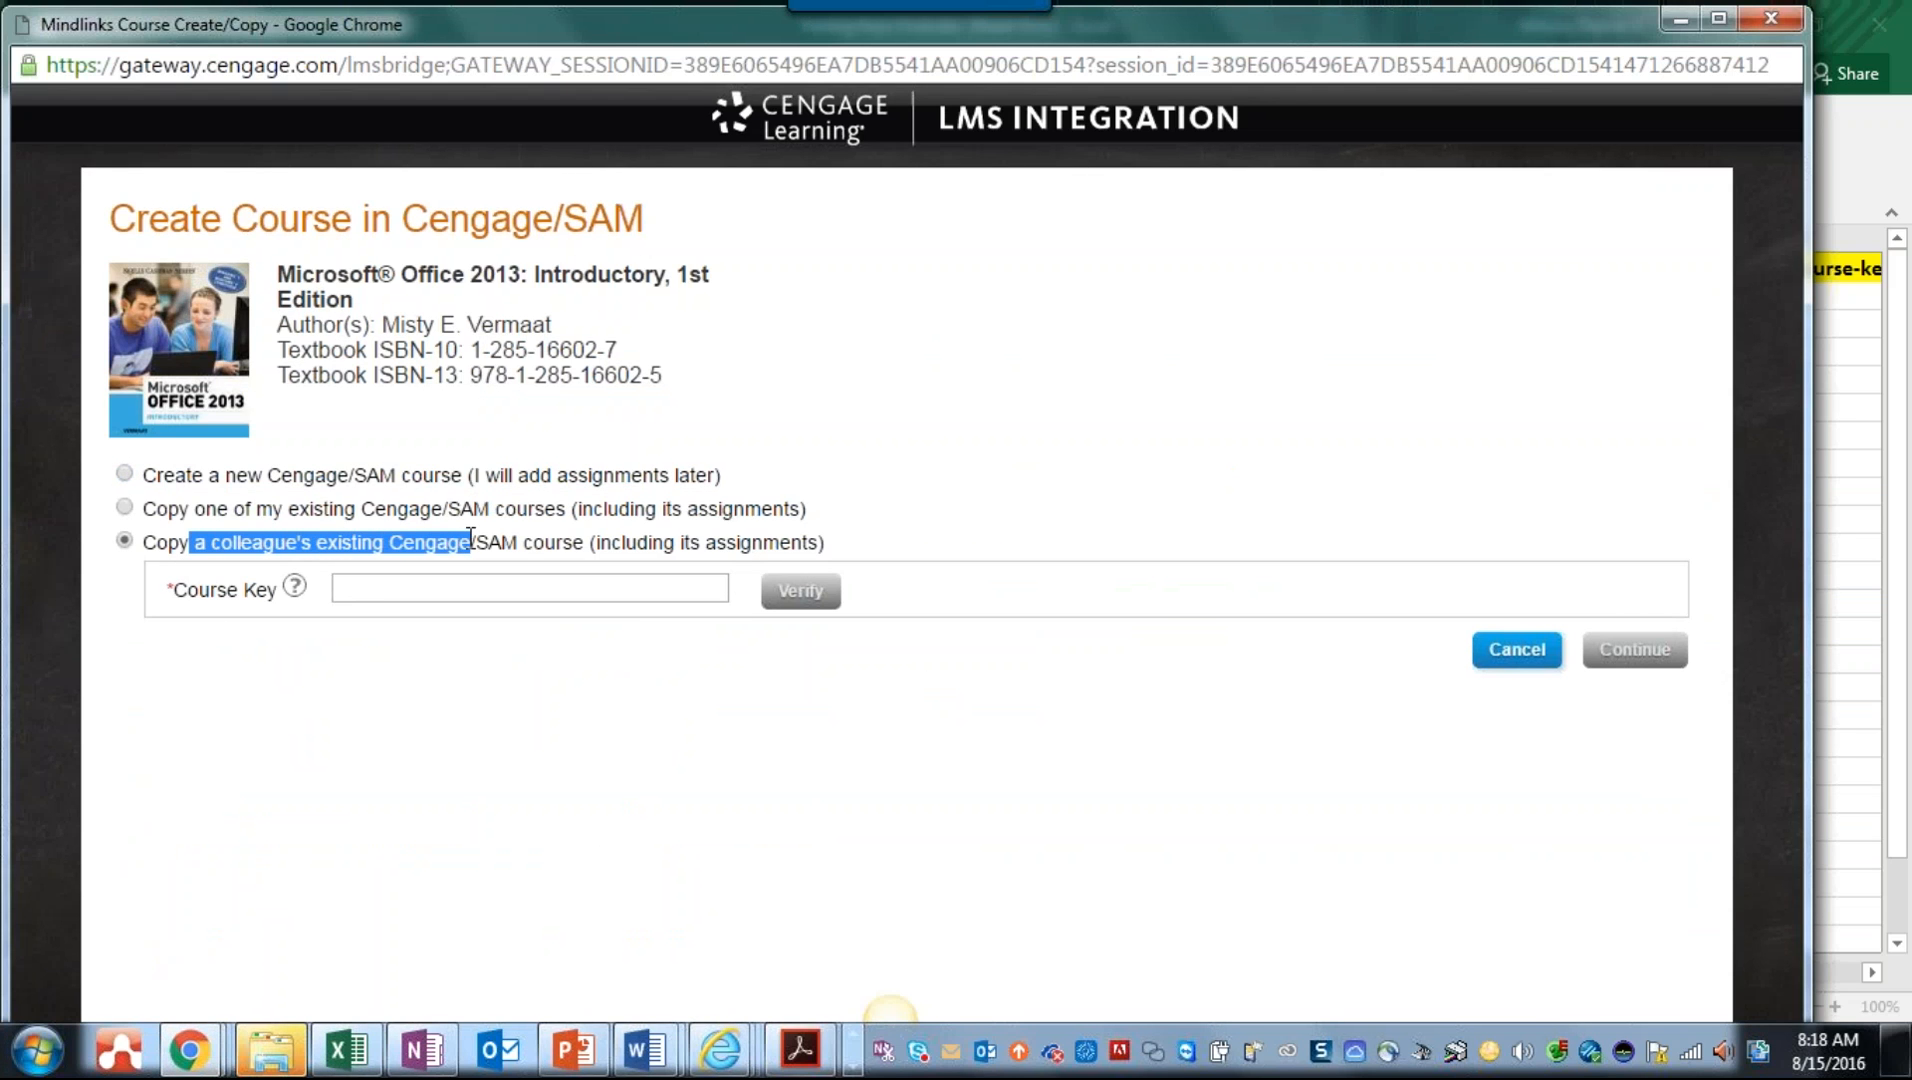
click(447, 587)
key(ctrl+v)
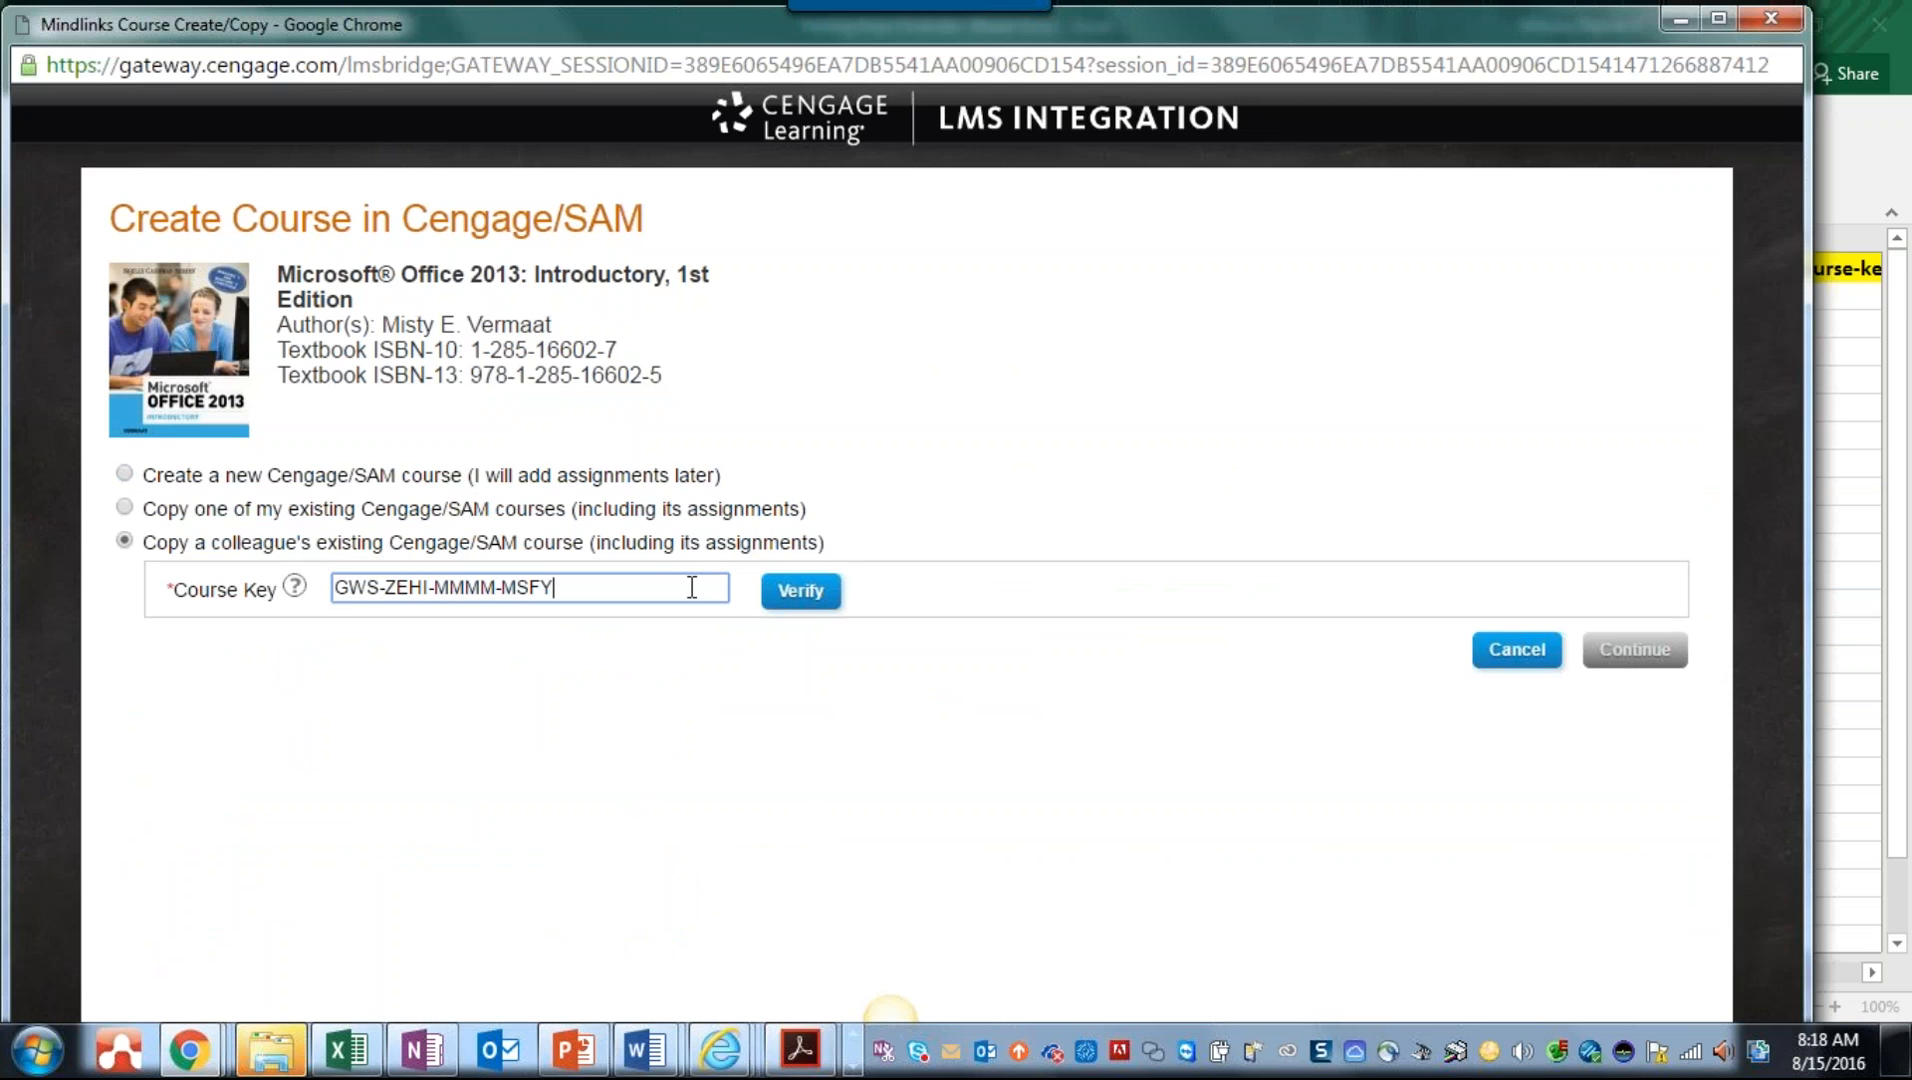
Verify the course key and name the course CINS 101-00D-D1-201620
click(785, 598)
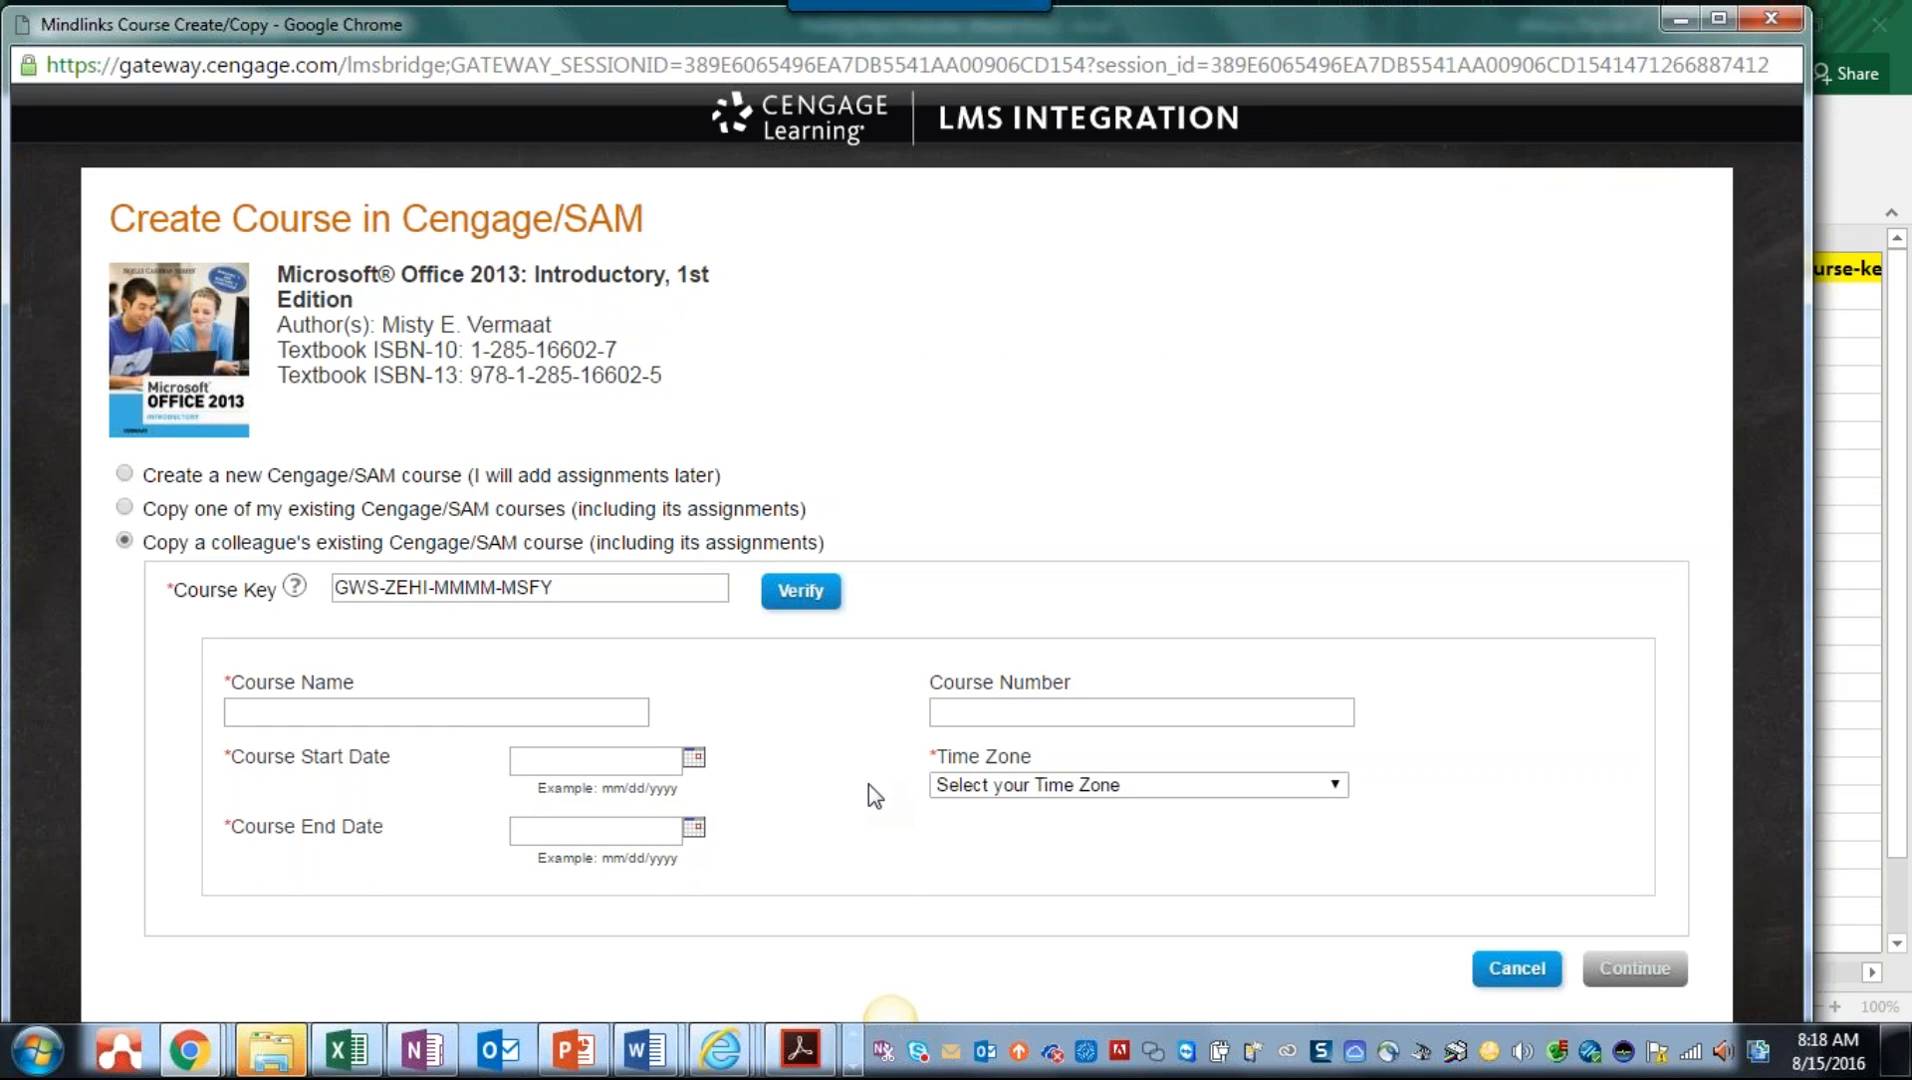
click(505, 708)
text(C)
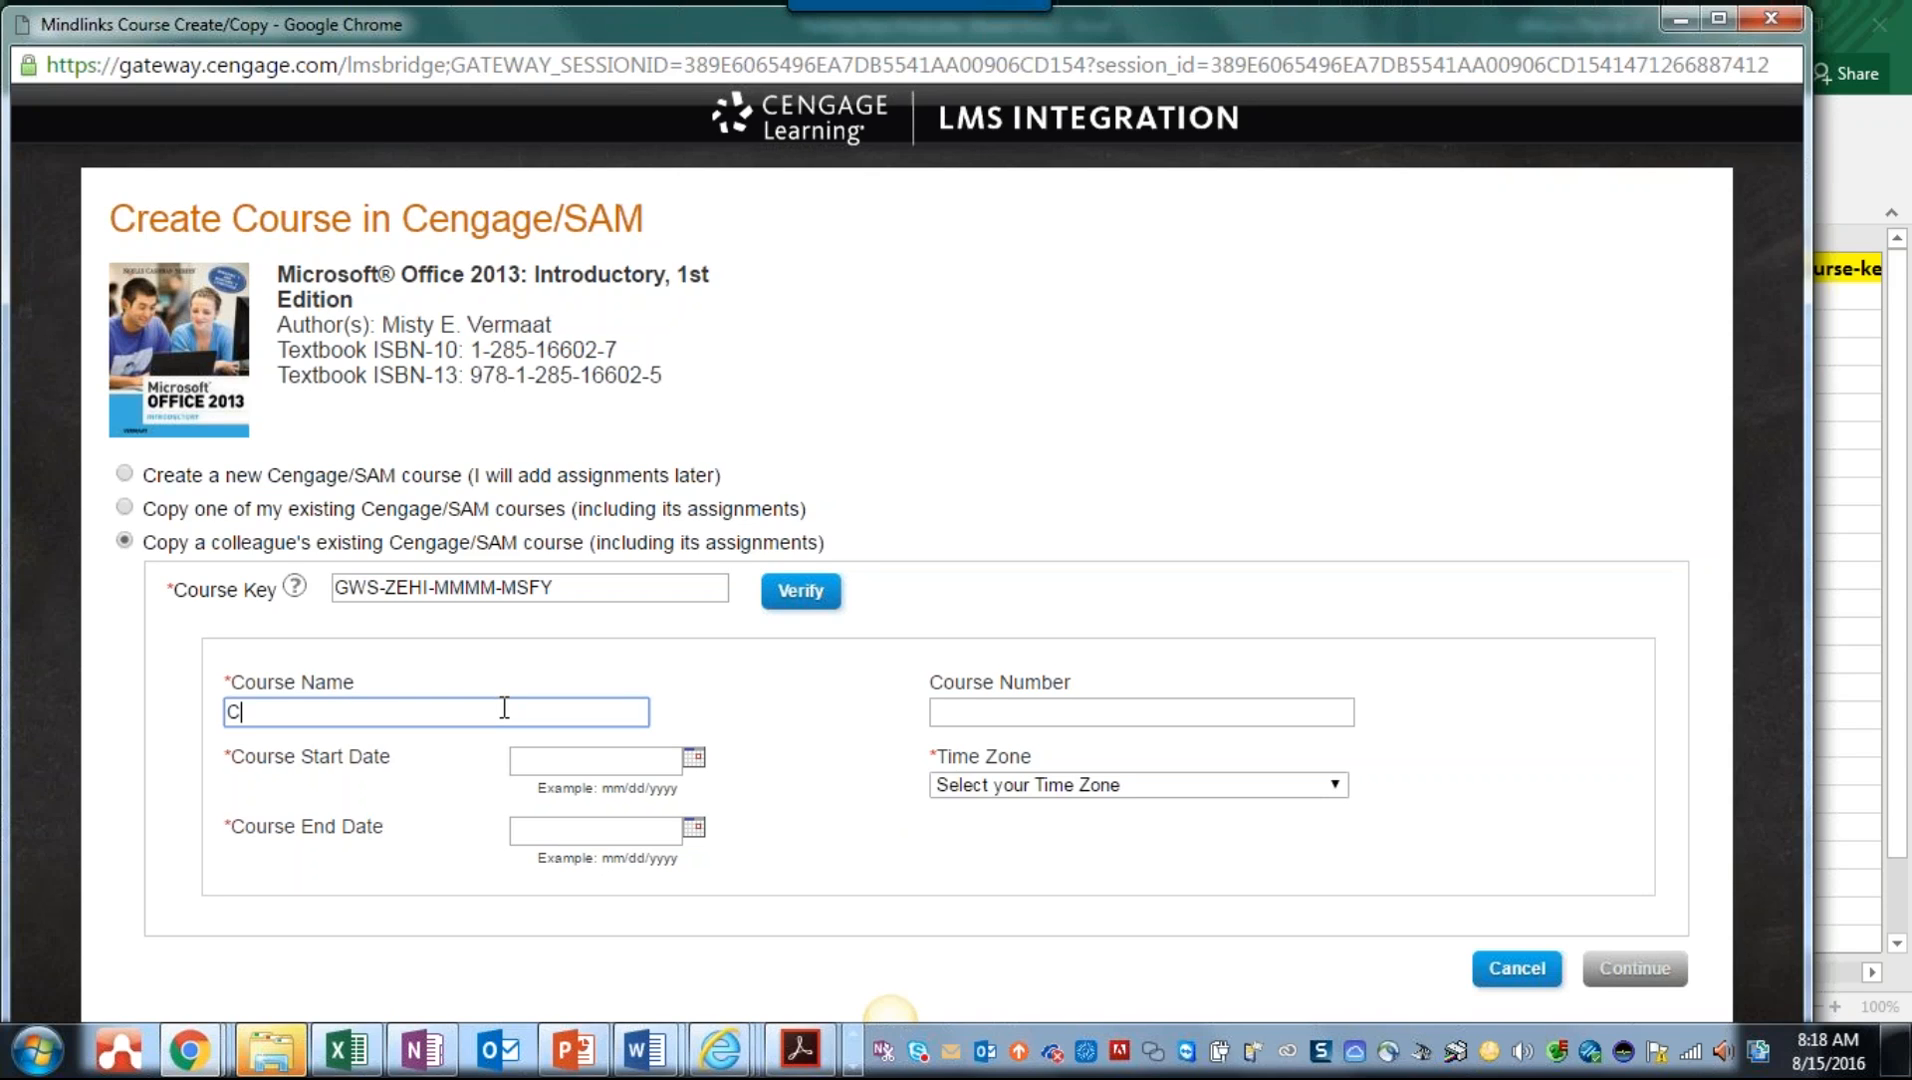
text(INS 101)
click(189, 1050)
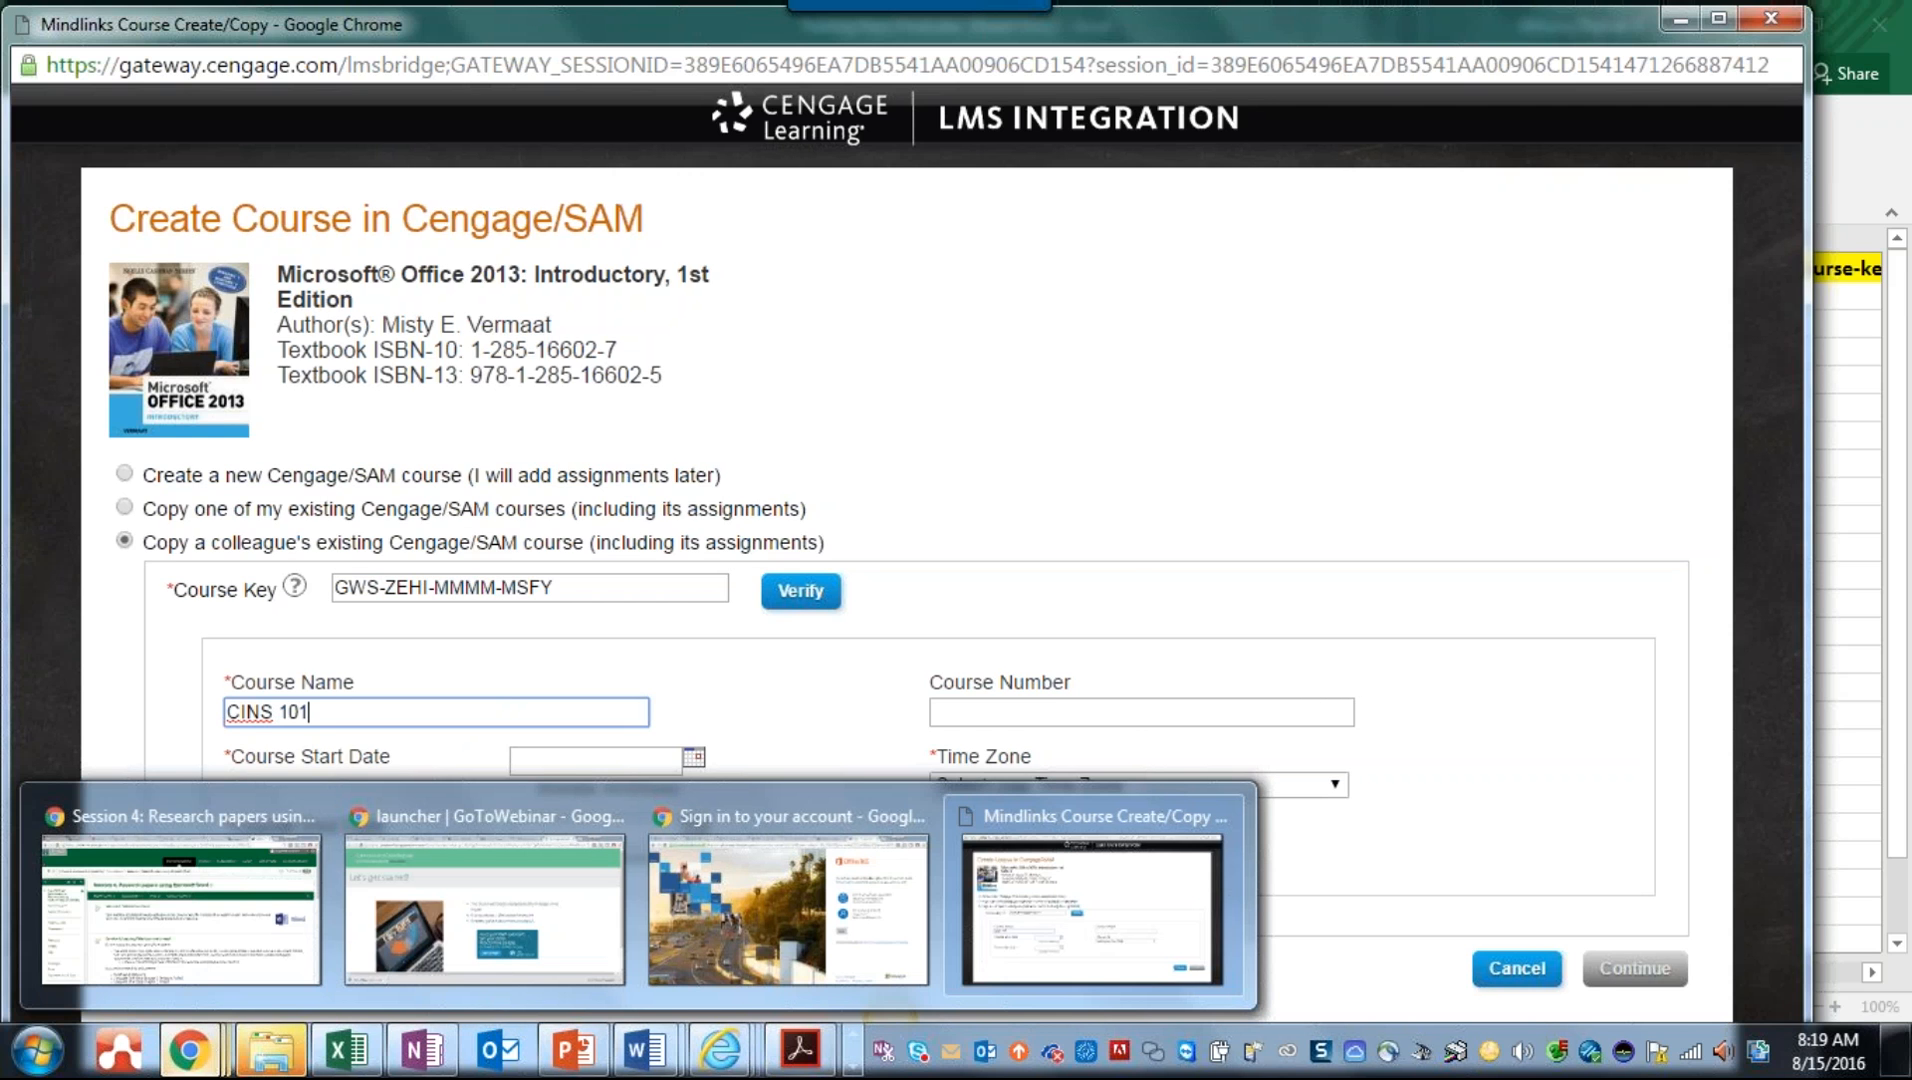
click(203, 951)
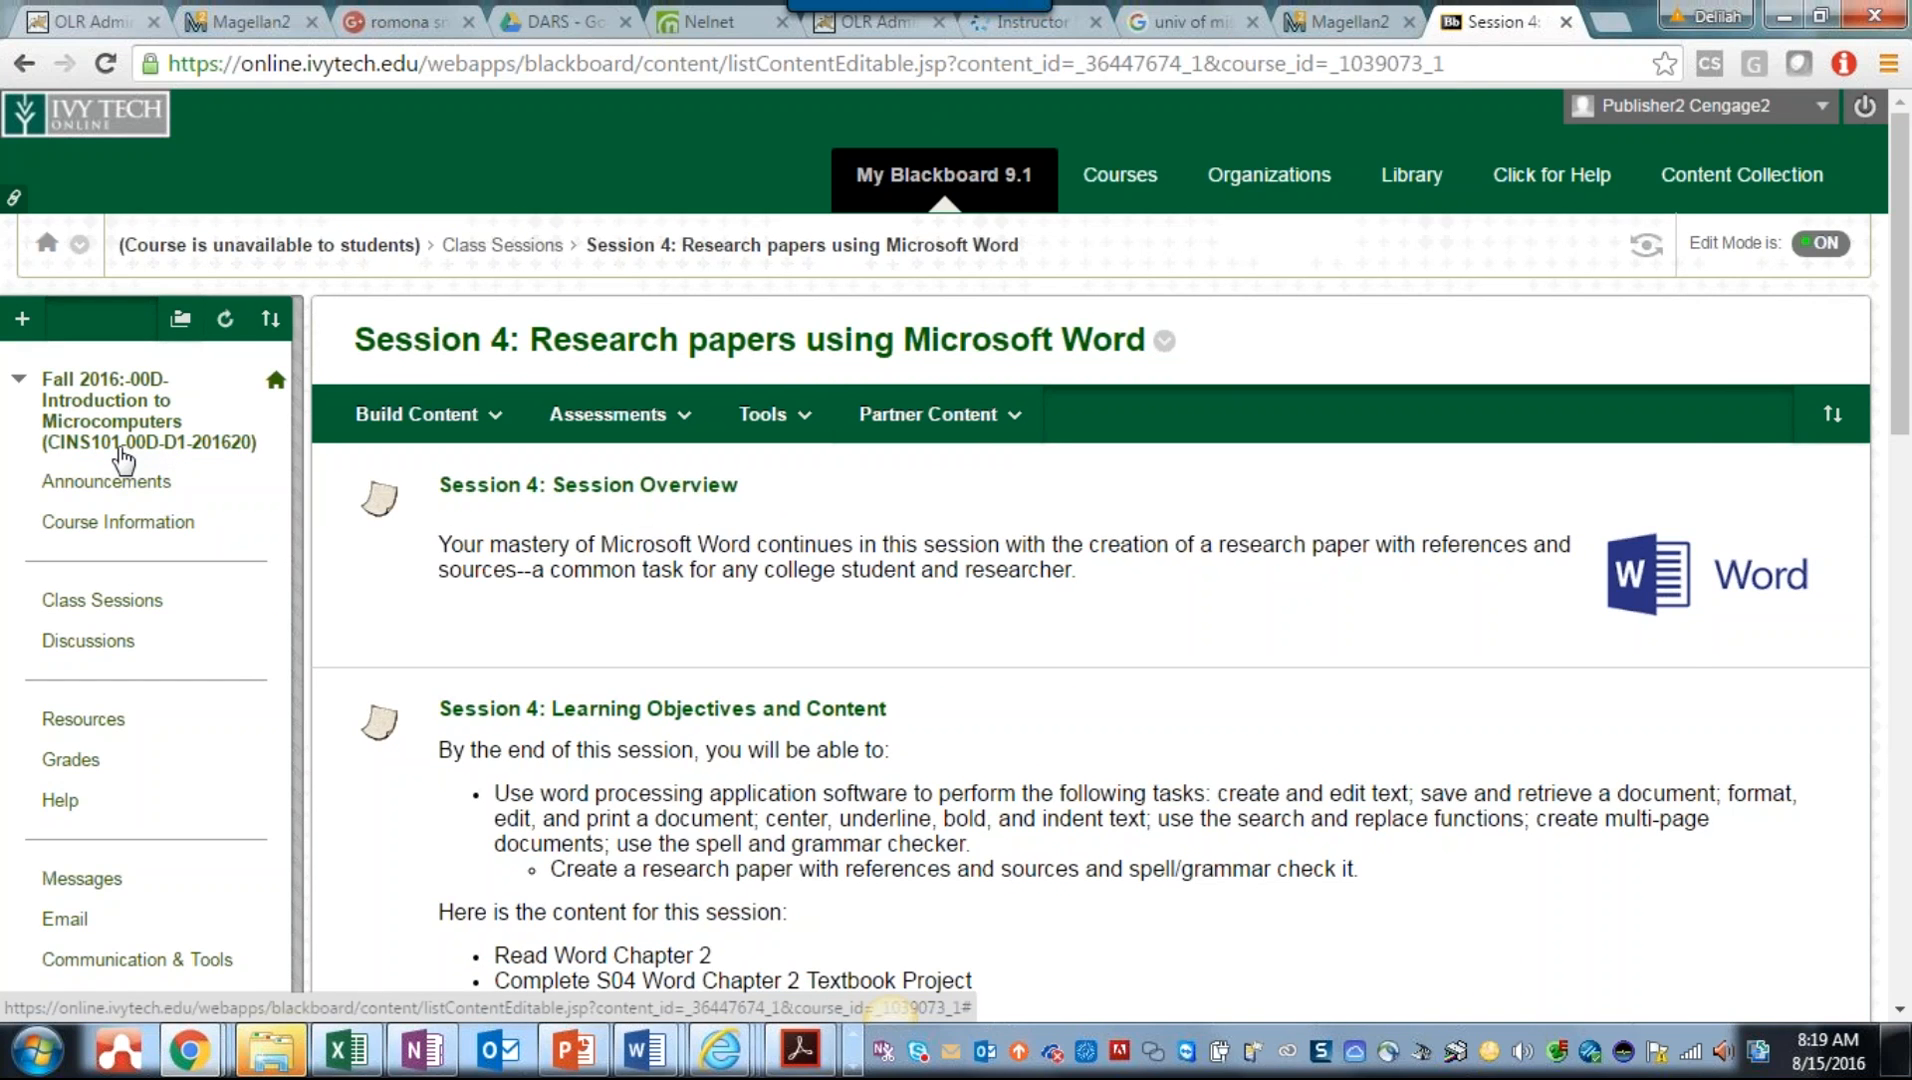
key(alt+Tab)
text(-00D-D1)
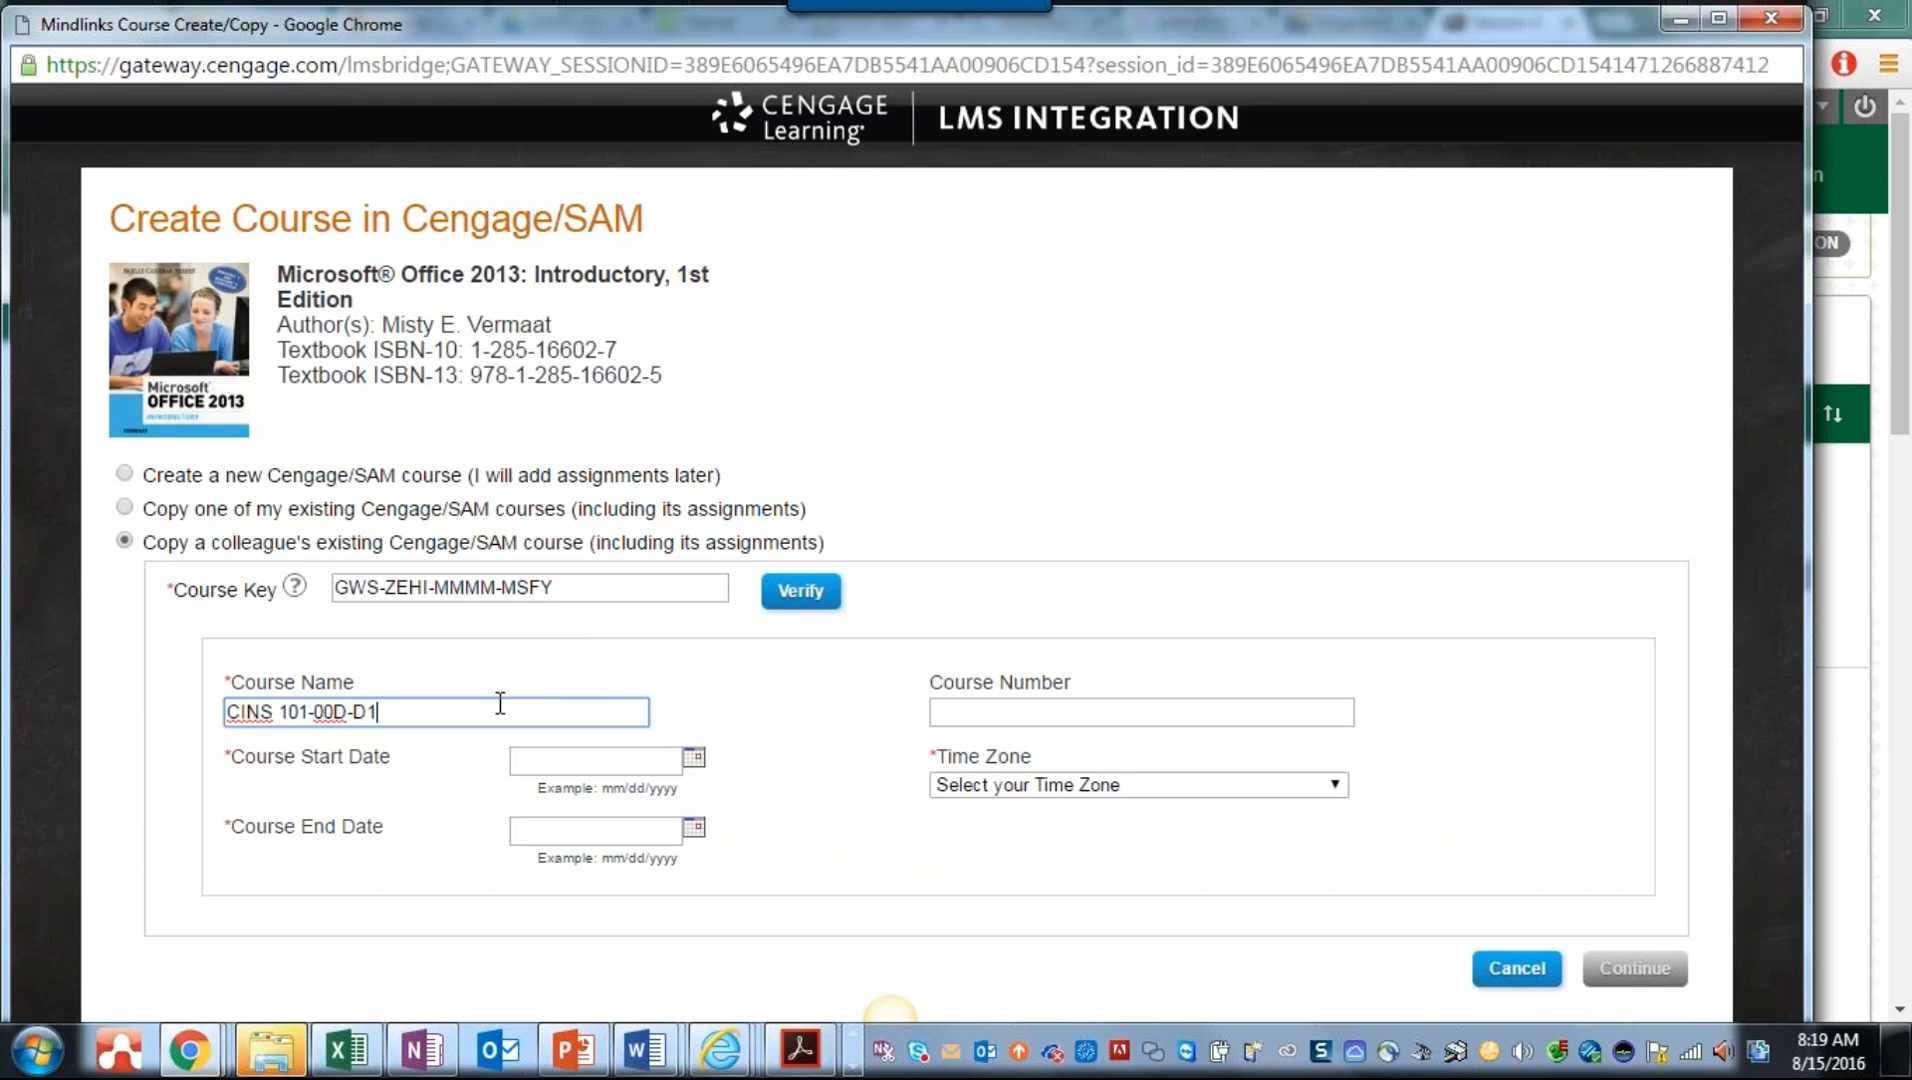
text(-2-1620)
key(BackSpace)
key(BackSpace)
key(BackSpace)
key(BackSpace)
key(BackSpace)
text(06)
key(BackSpace)
text(1620)
click(704, 757)
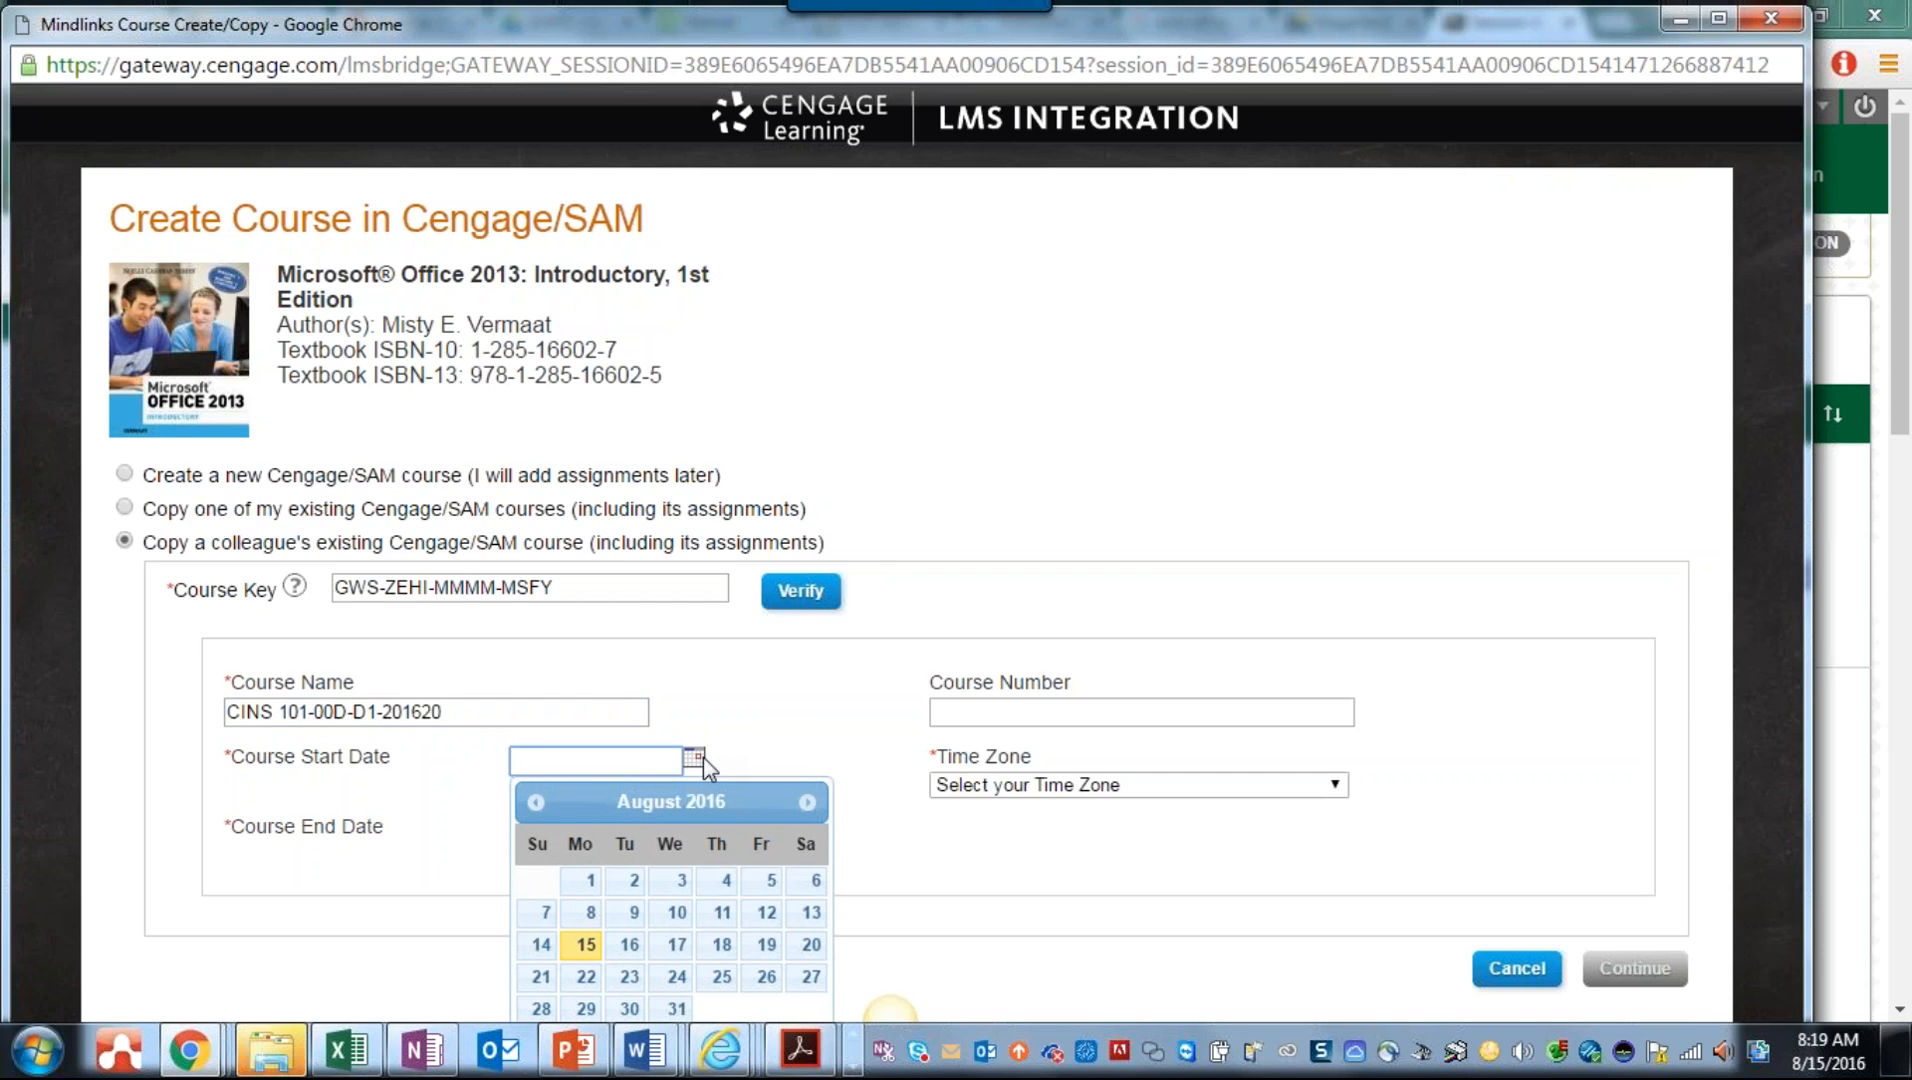
Set the course to run from 08/22/2016 to 08/22/2017
click(588, 978)
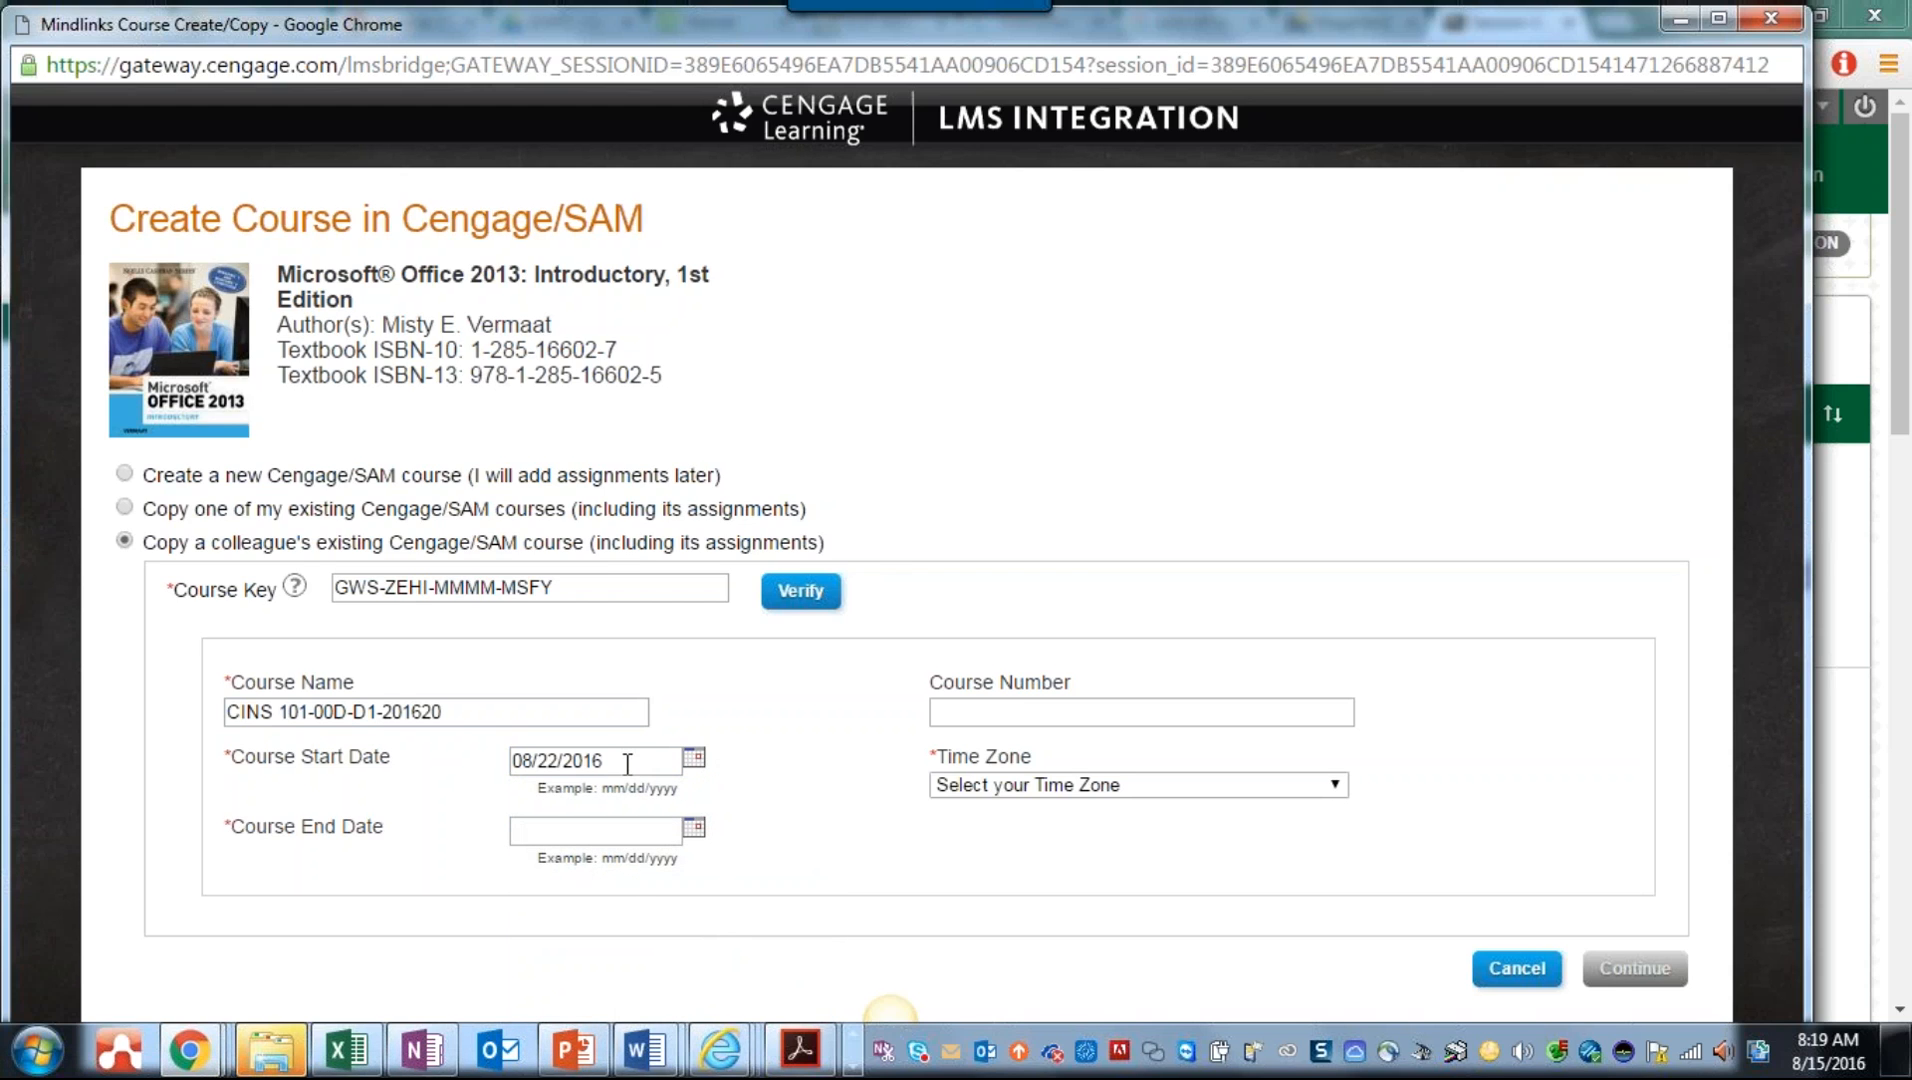
drag(628, 764, 511, 763)
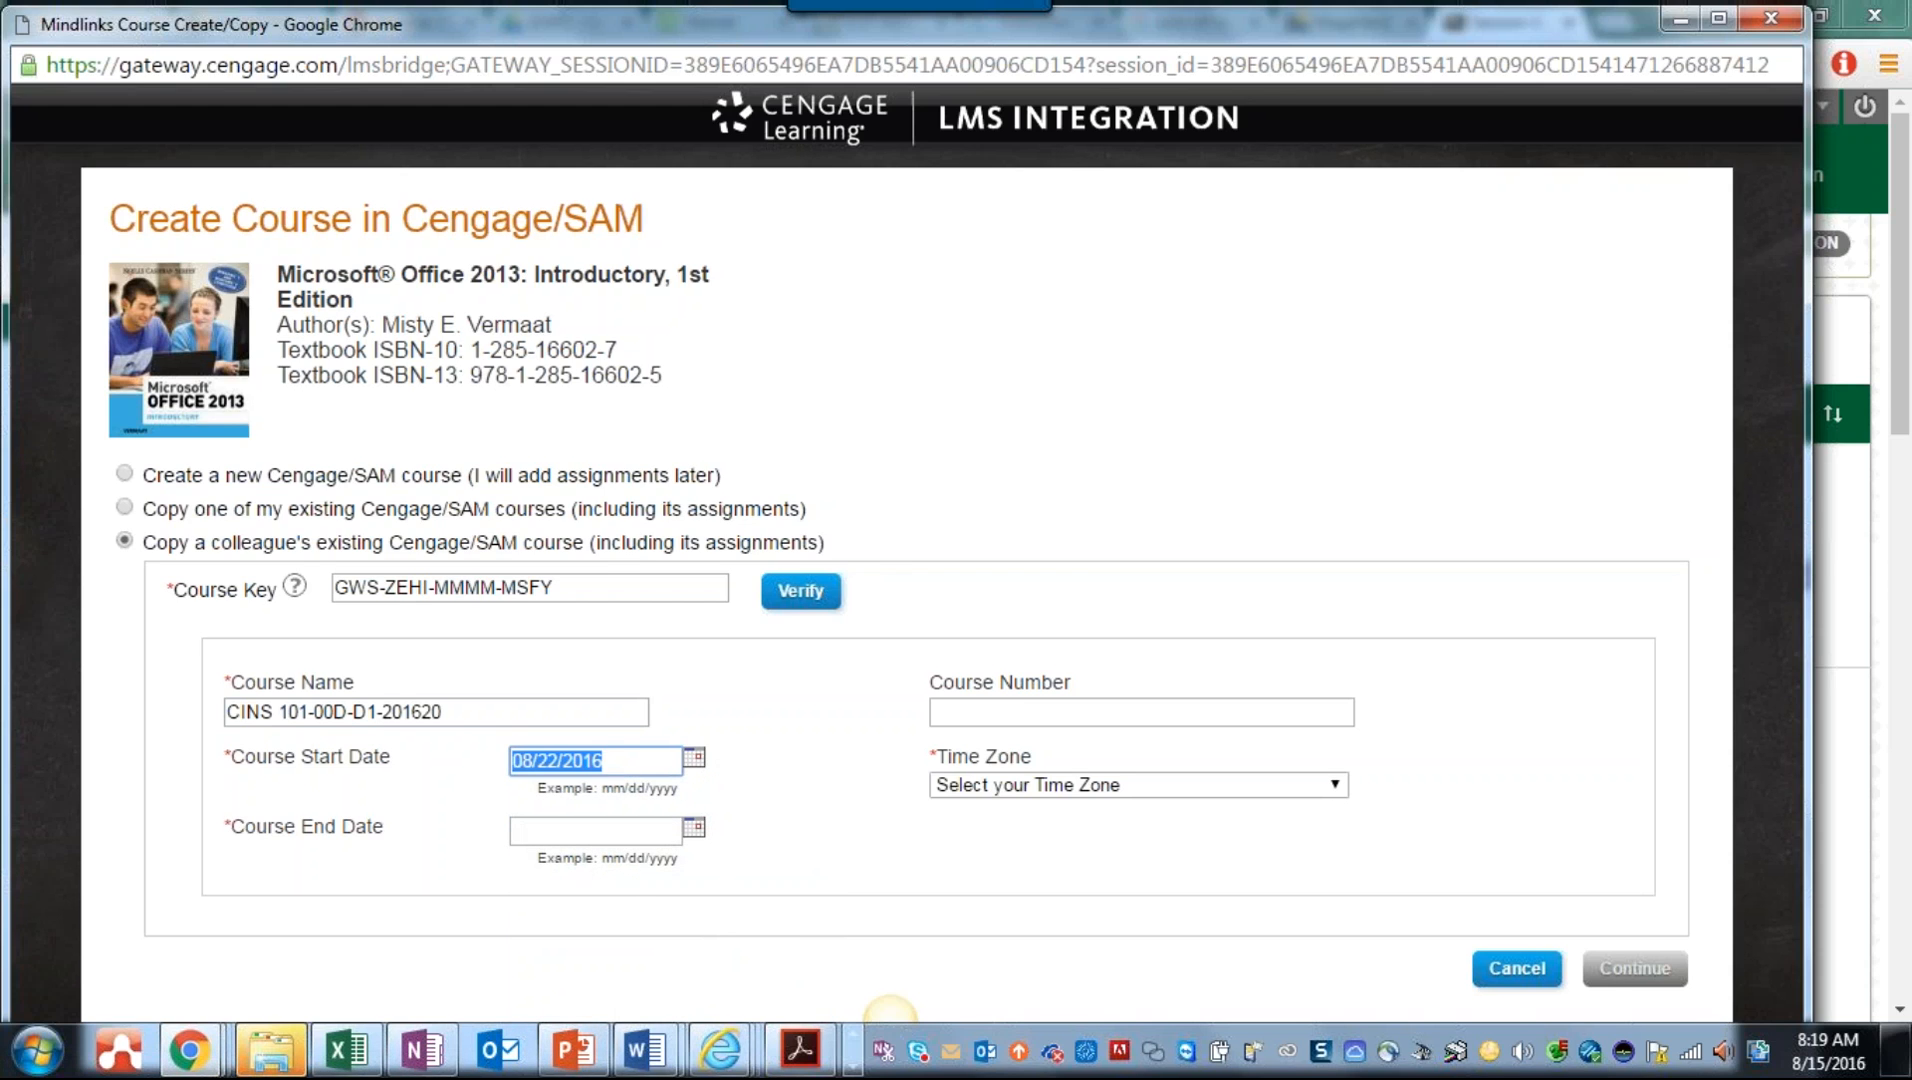
click(536, 832)
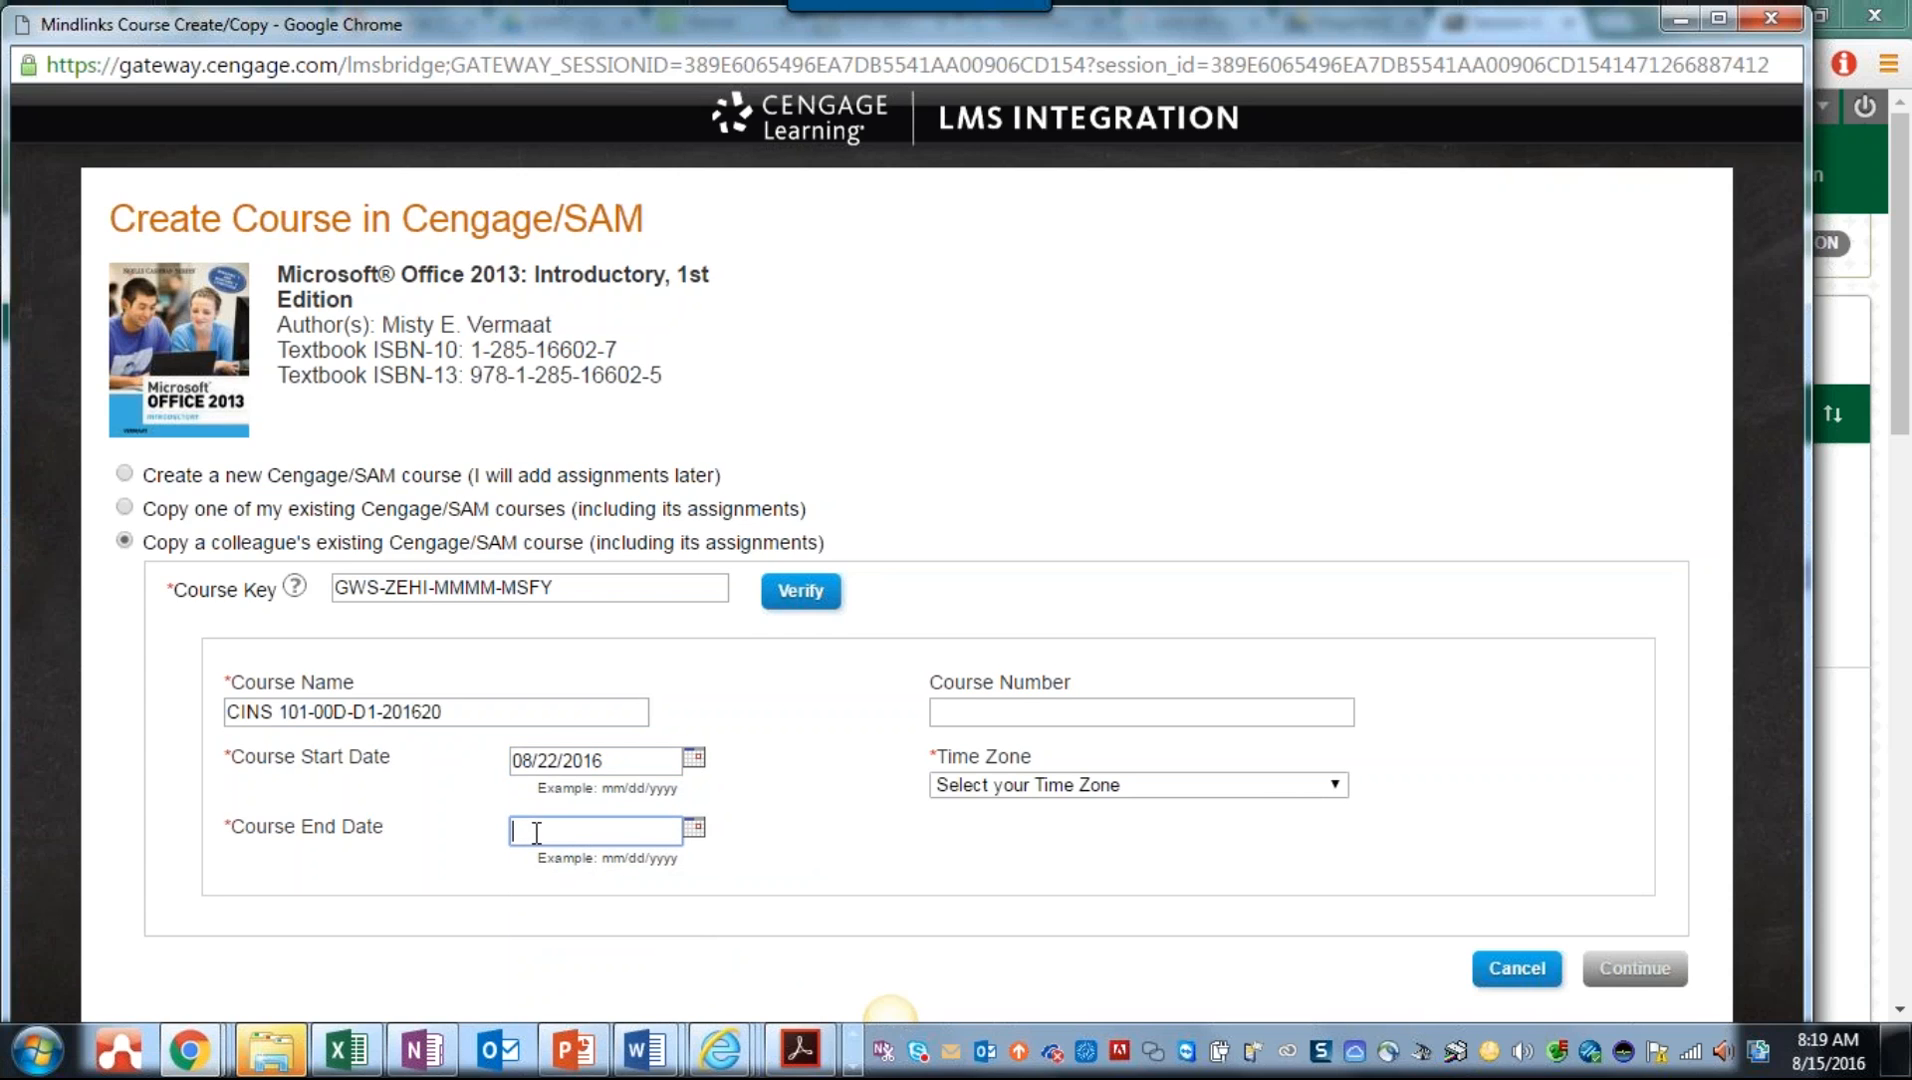
key(ctrl+v)
key(BackSpace)
text(7)
drag(290, 757, 404, 758)
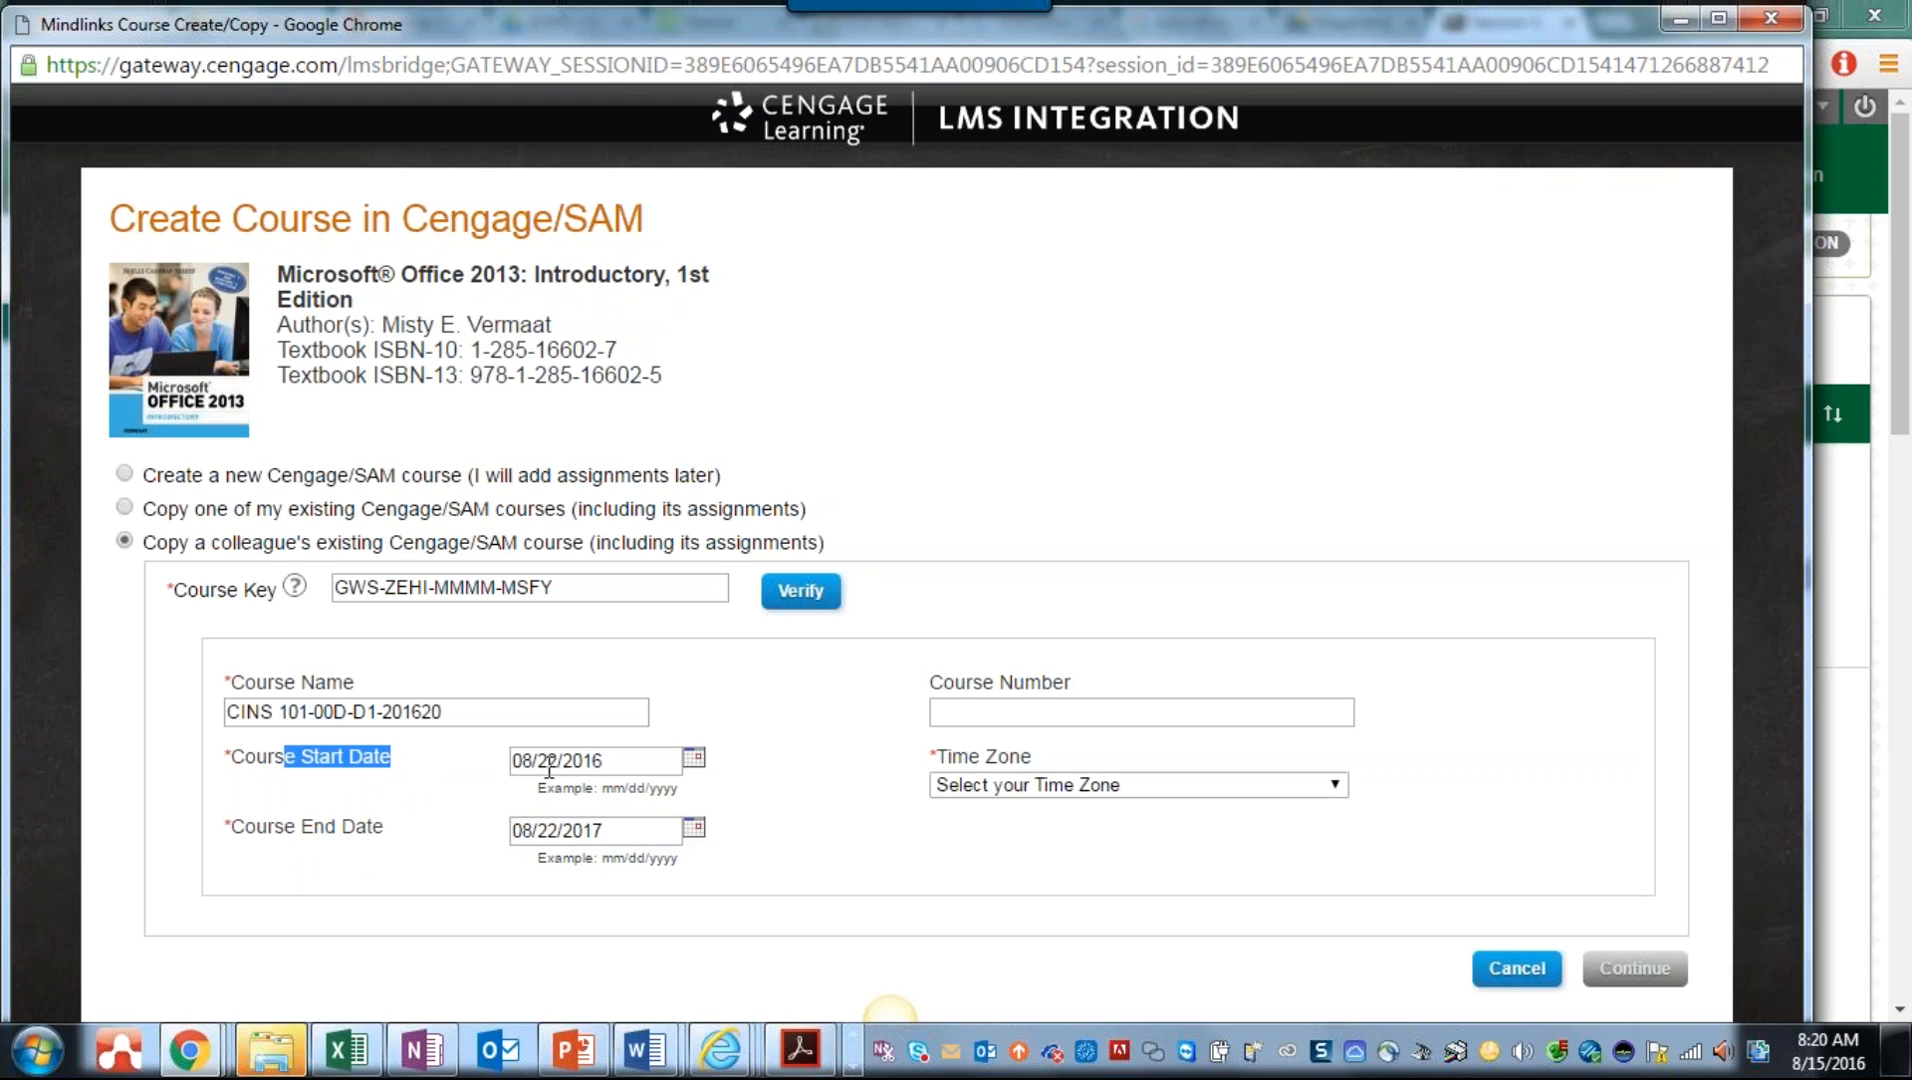
click(865, 783)
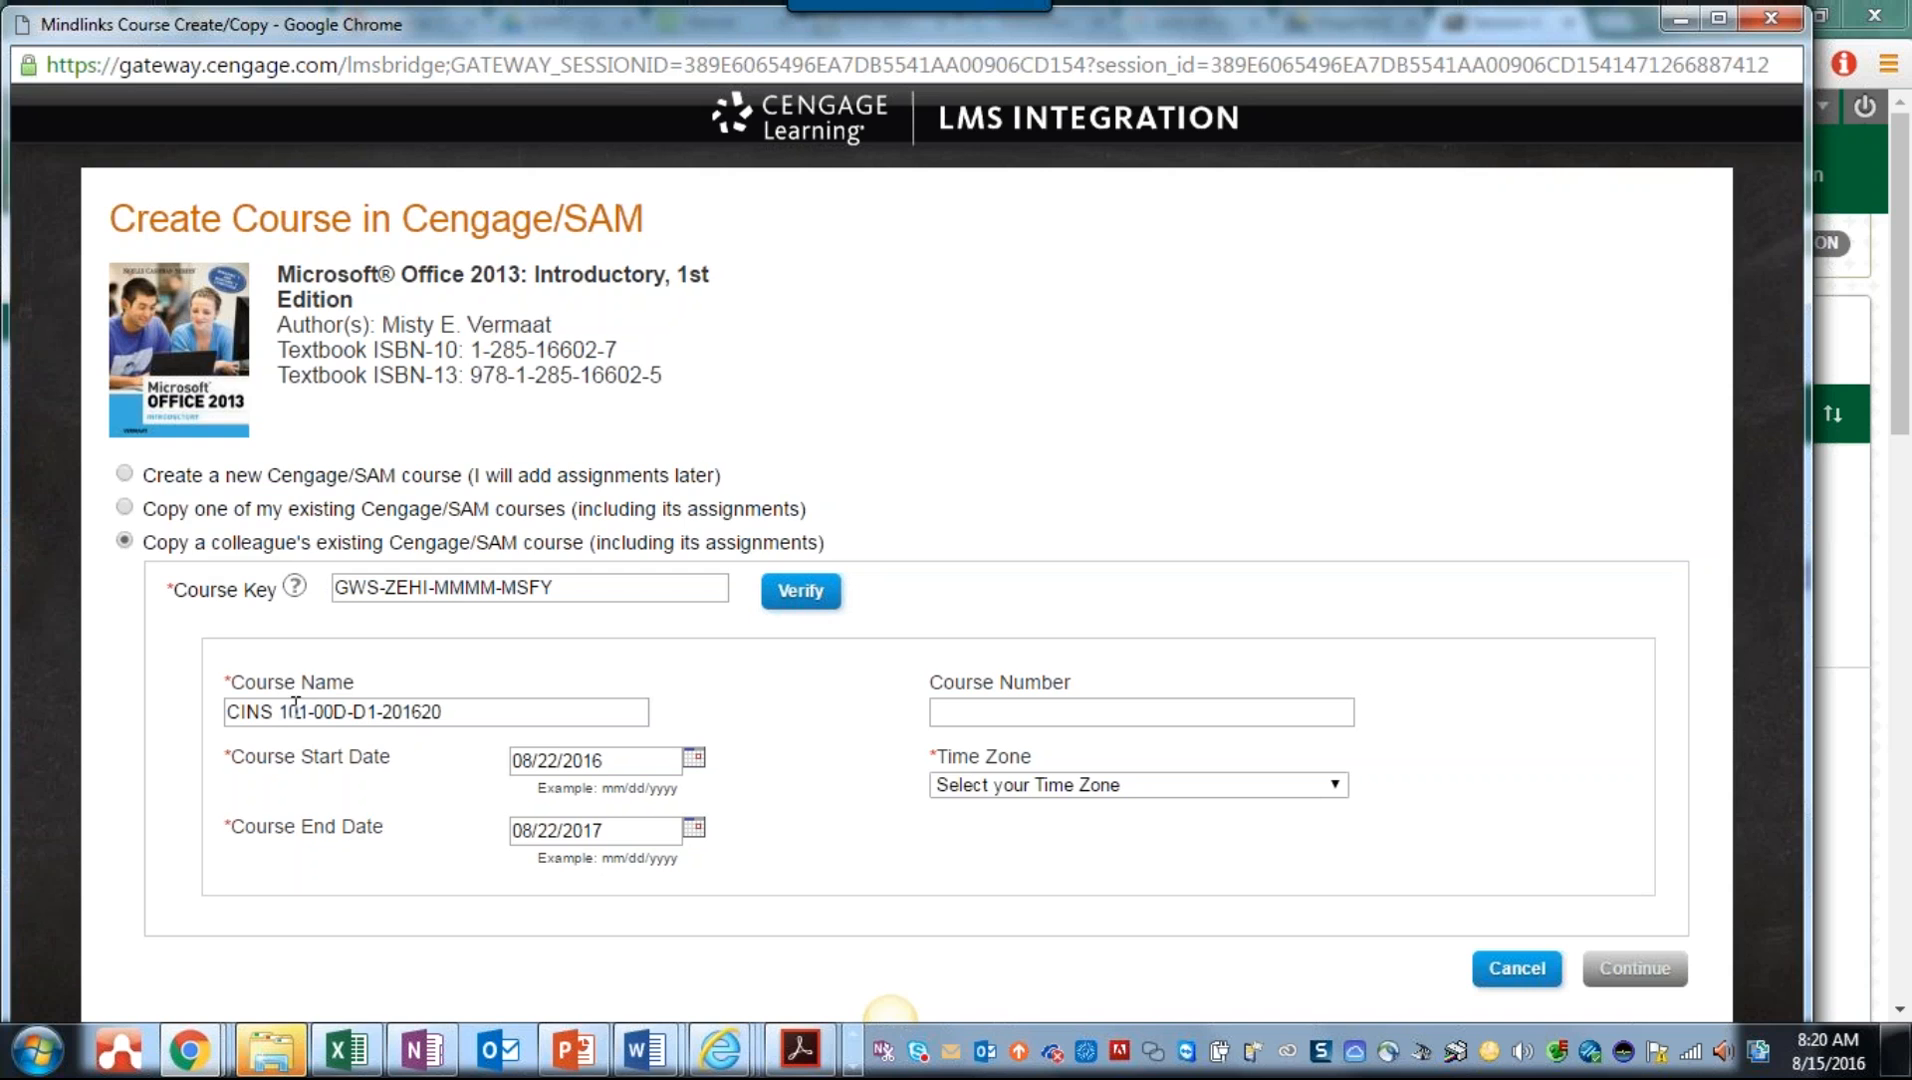
Choose Eastern Time (US & Canada) as the time zone and submit the course details
click(1019, 786)
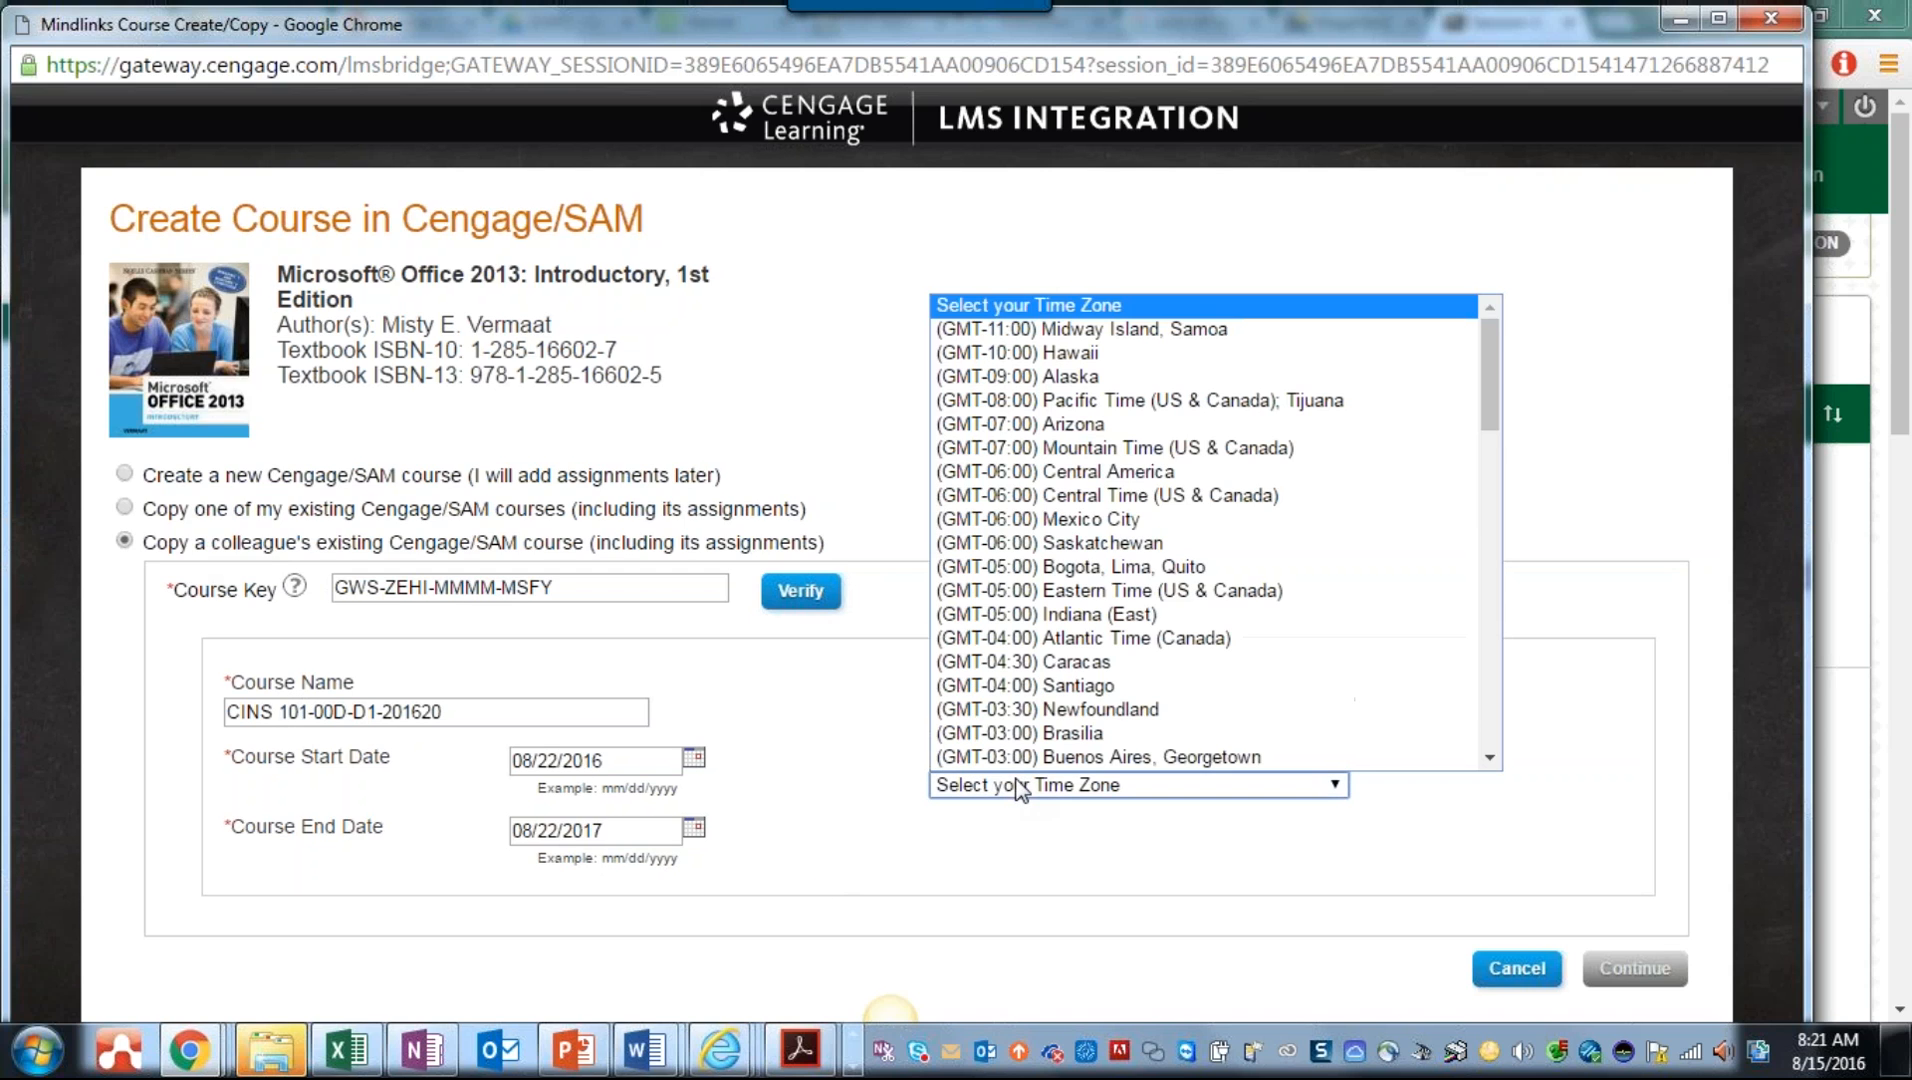
click(1170, 590)
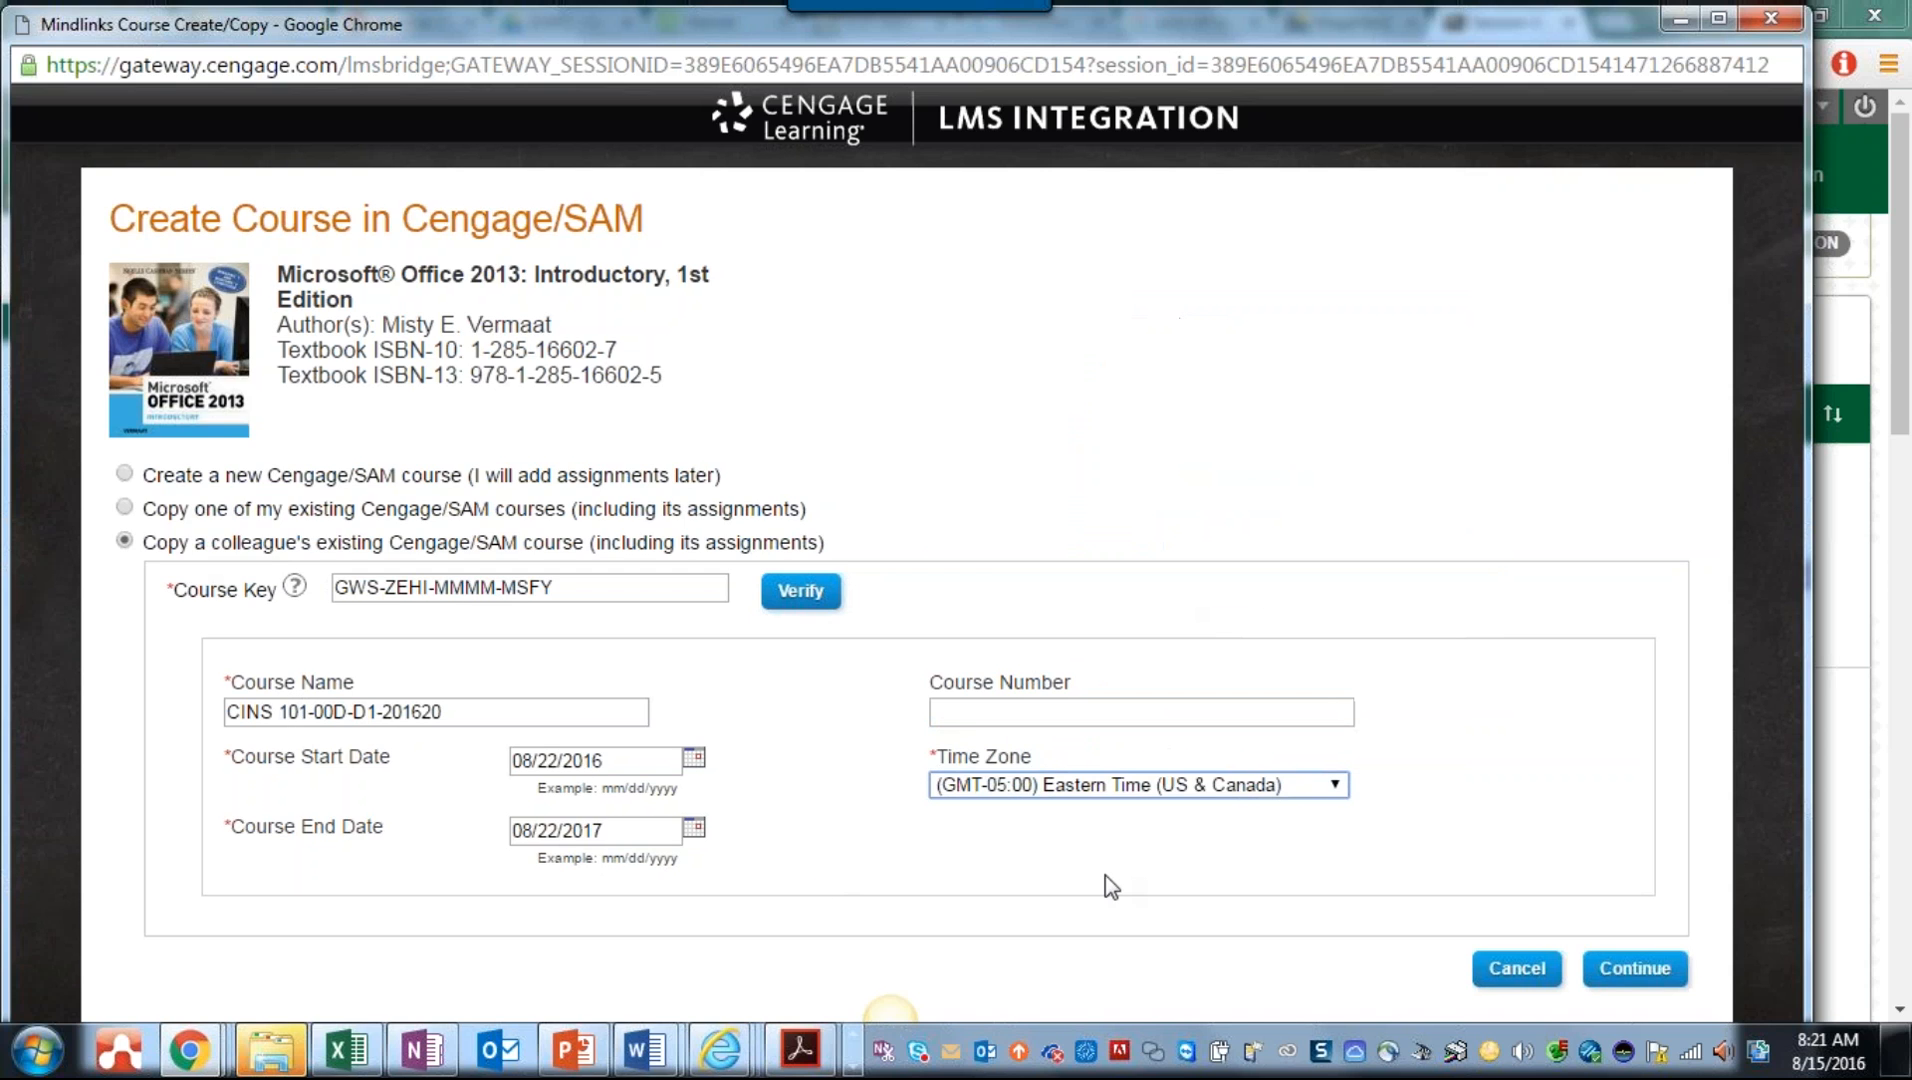
click(1668, 970)
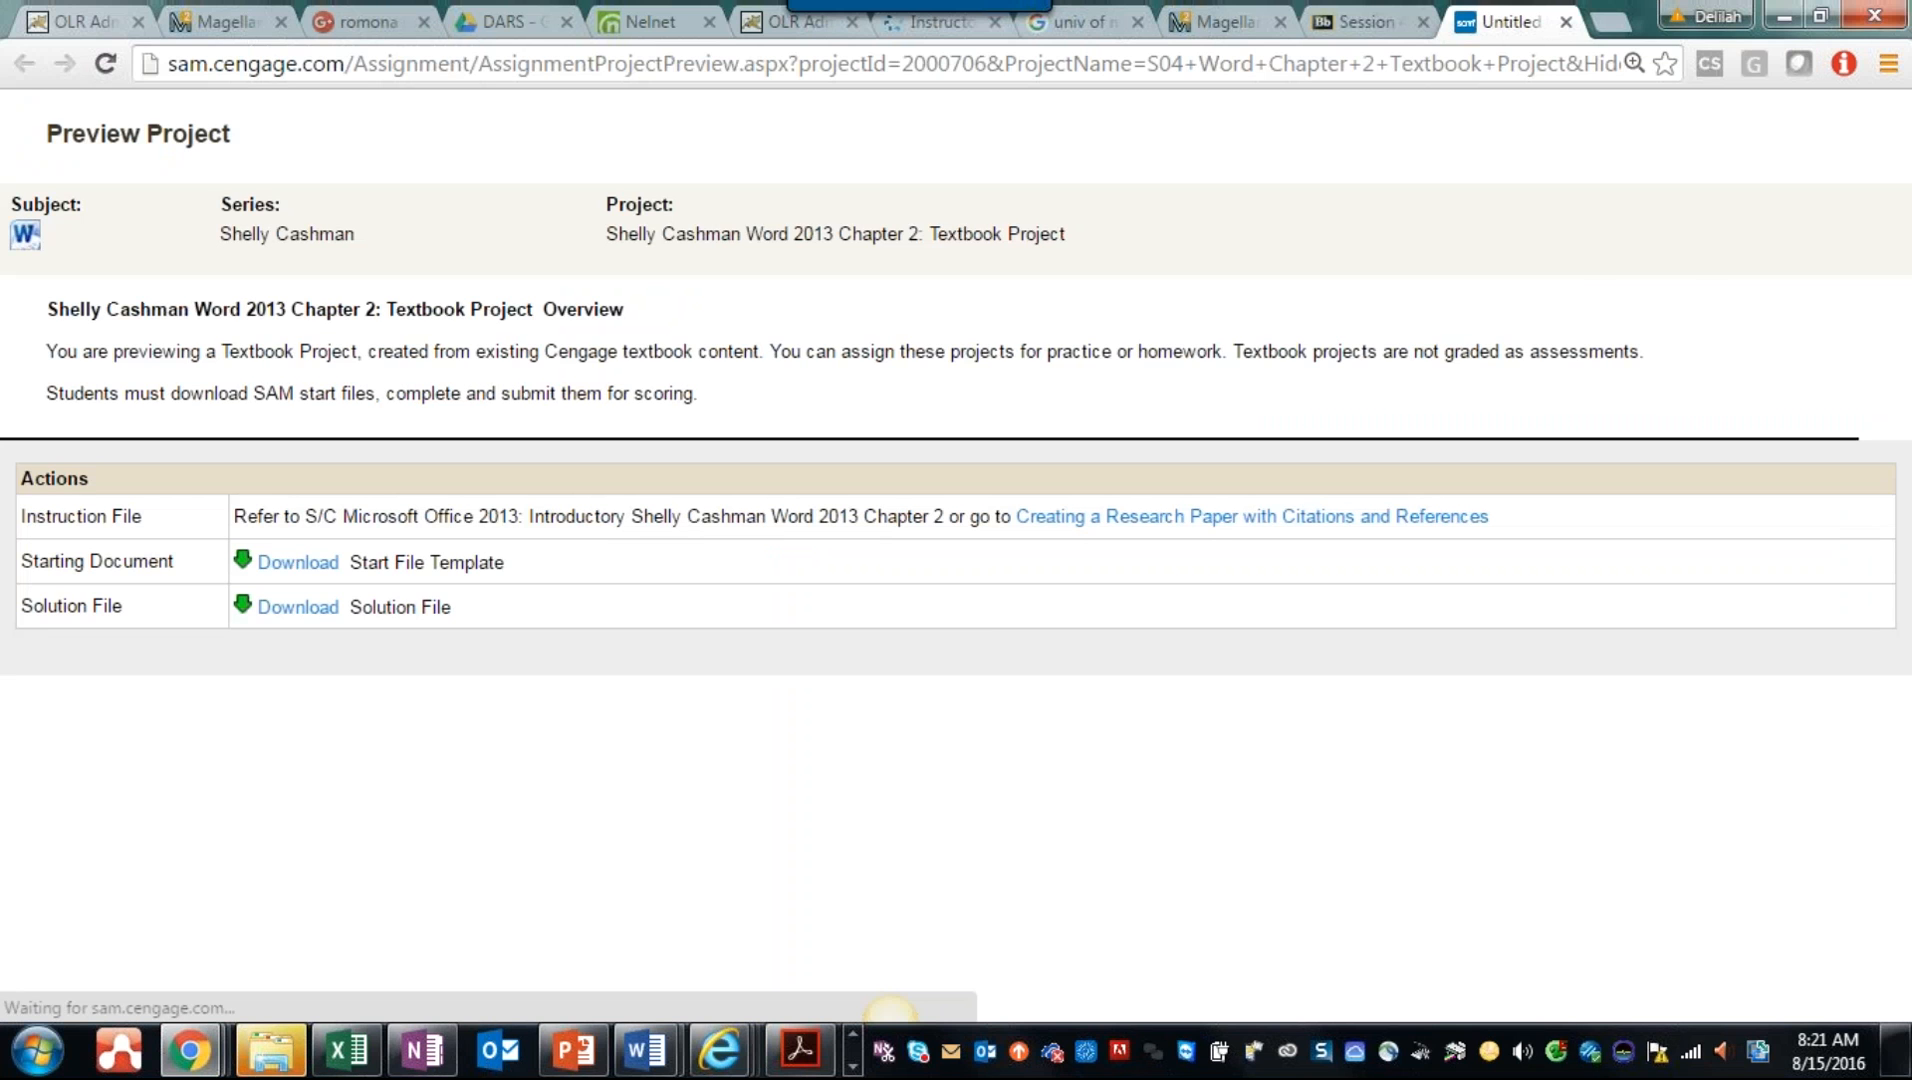
Close the Cengage preview, preview and close the S04 Word Chapter 2 Project, then go to Courses
click(1566, 22)
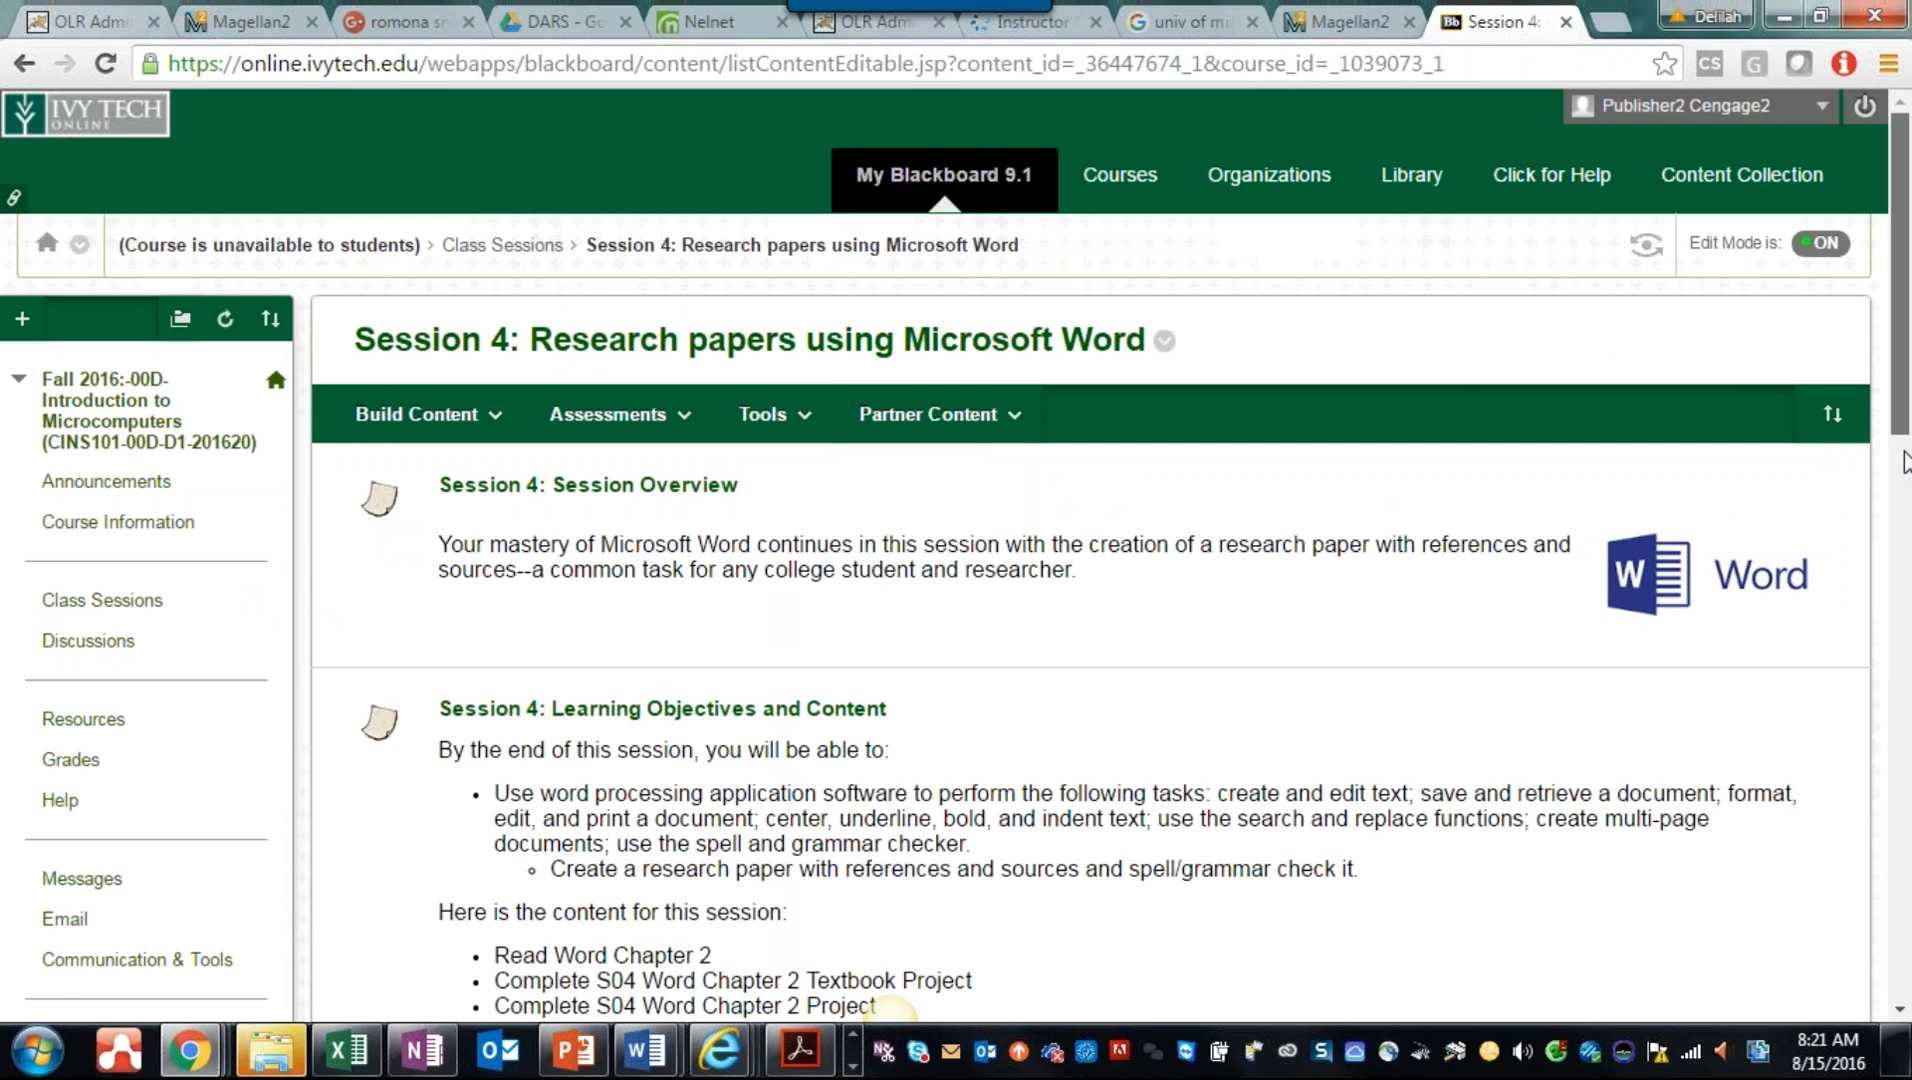
scroll(1904, 463, down, 1)
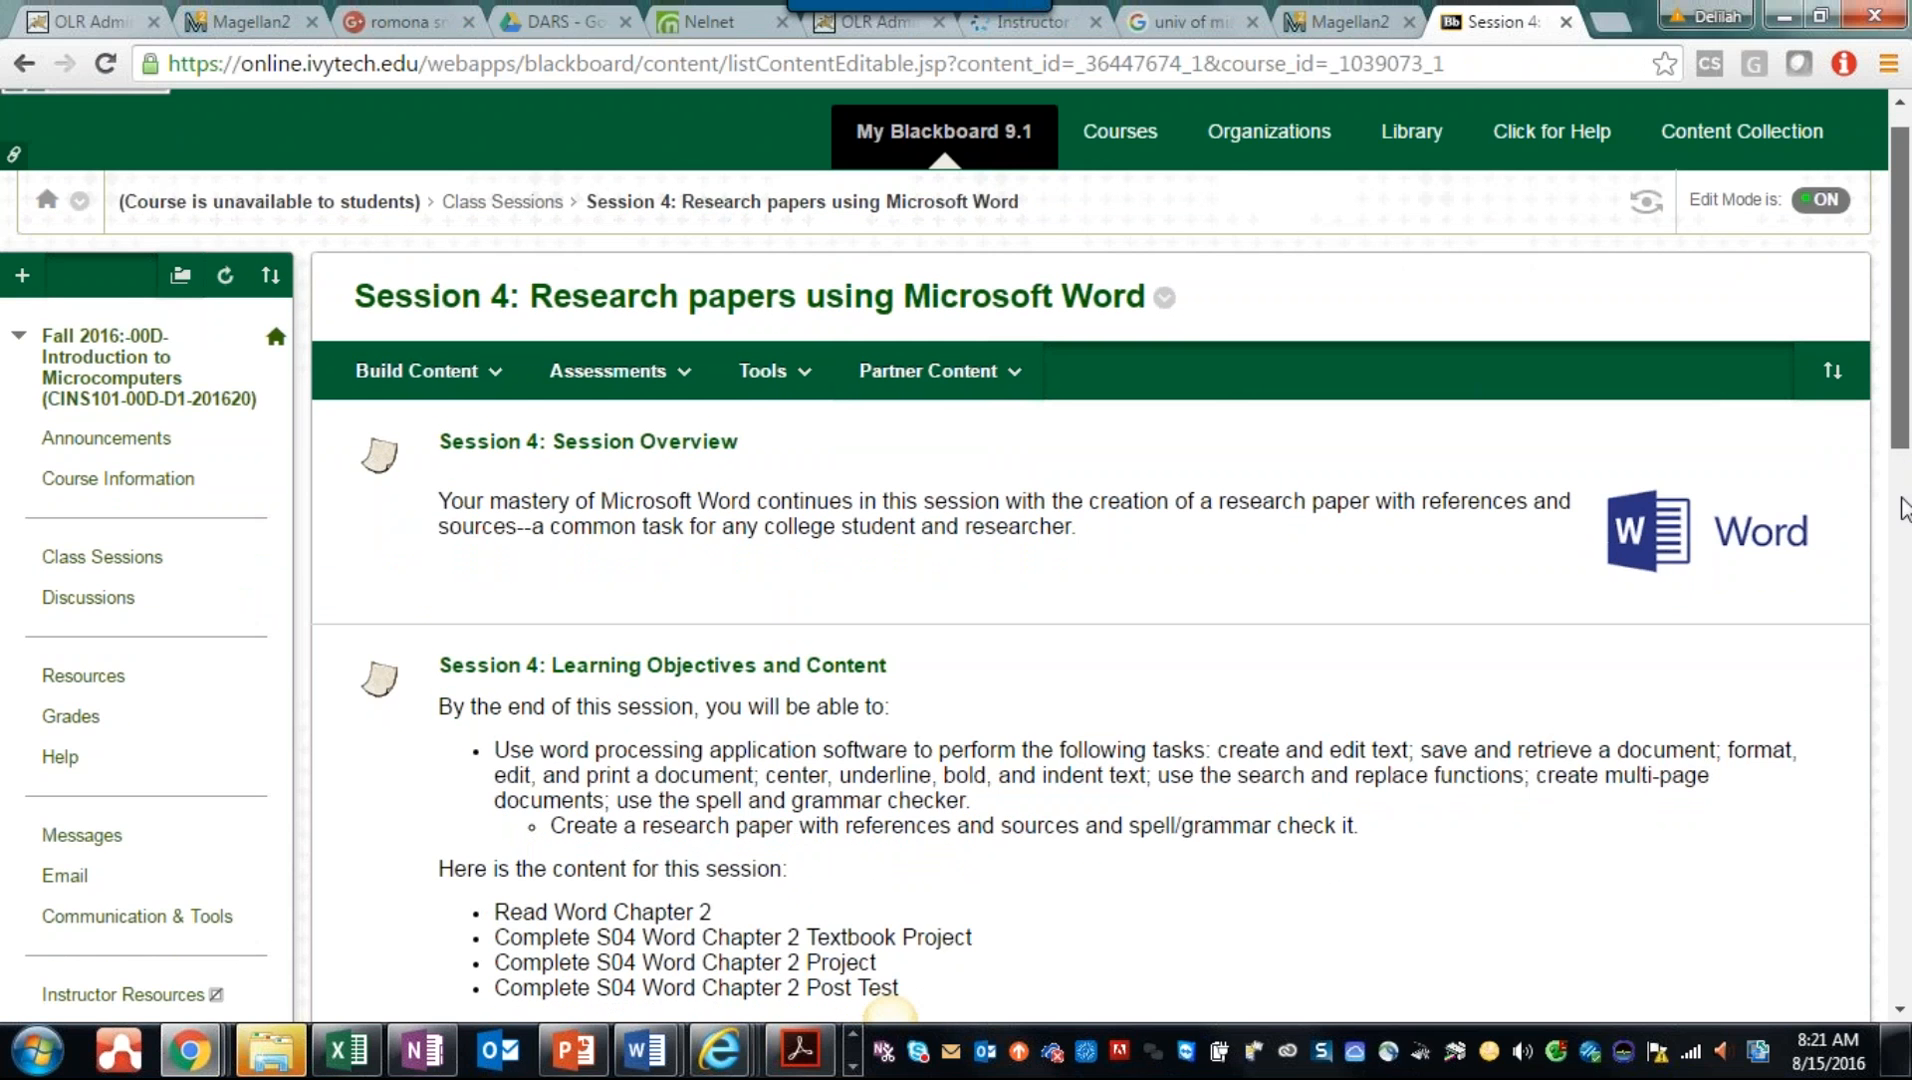
scroll(1904, 510, down, 6)
drag(1900, 657, 1893, 882)
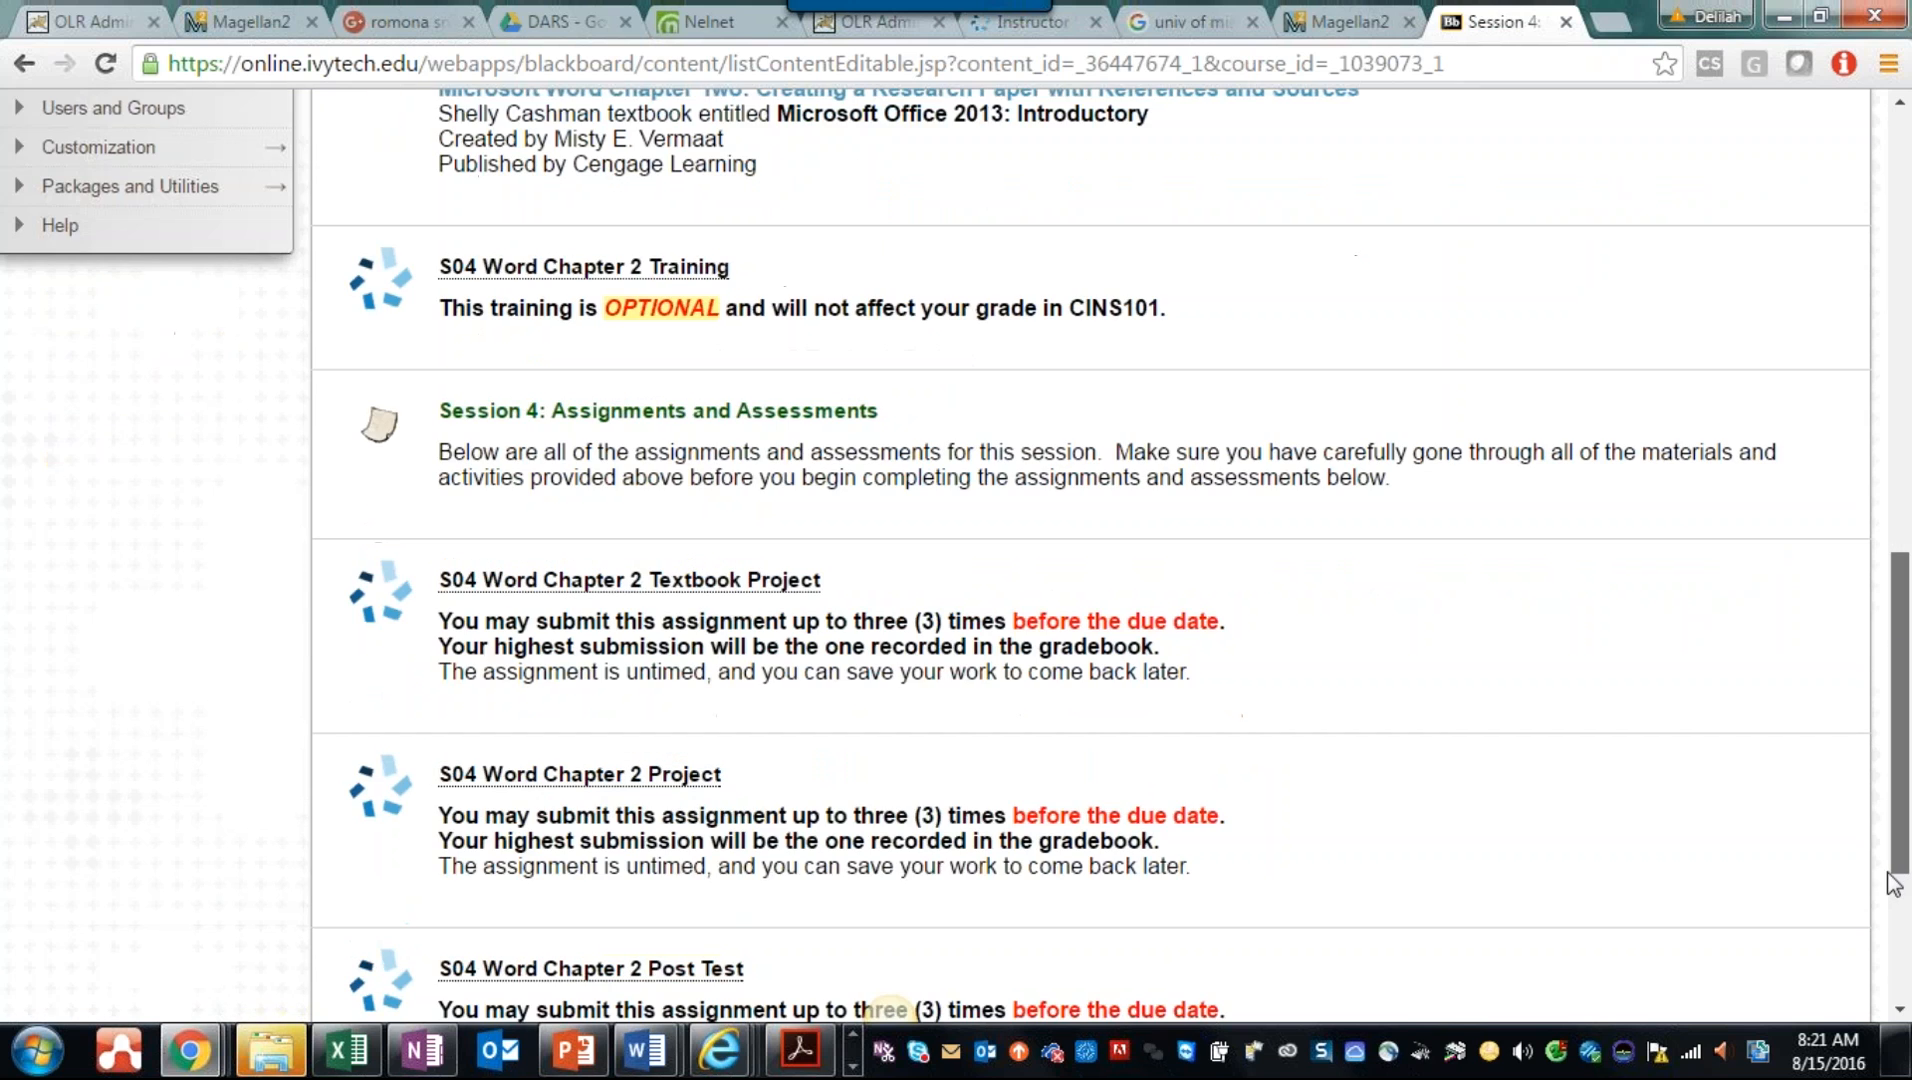
scroll(1893, 882, down, 1)
click(580, 585)
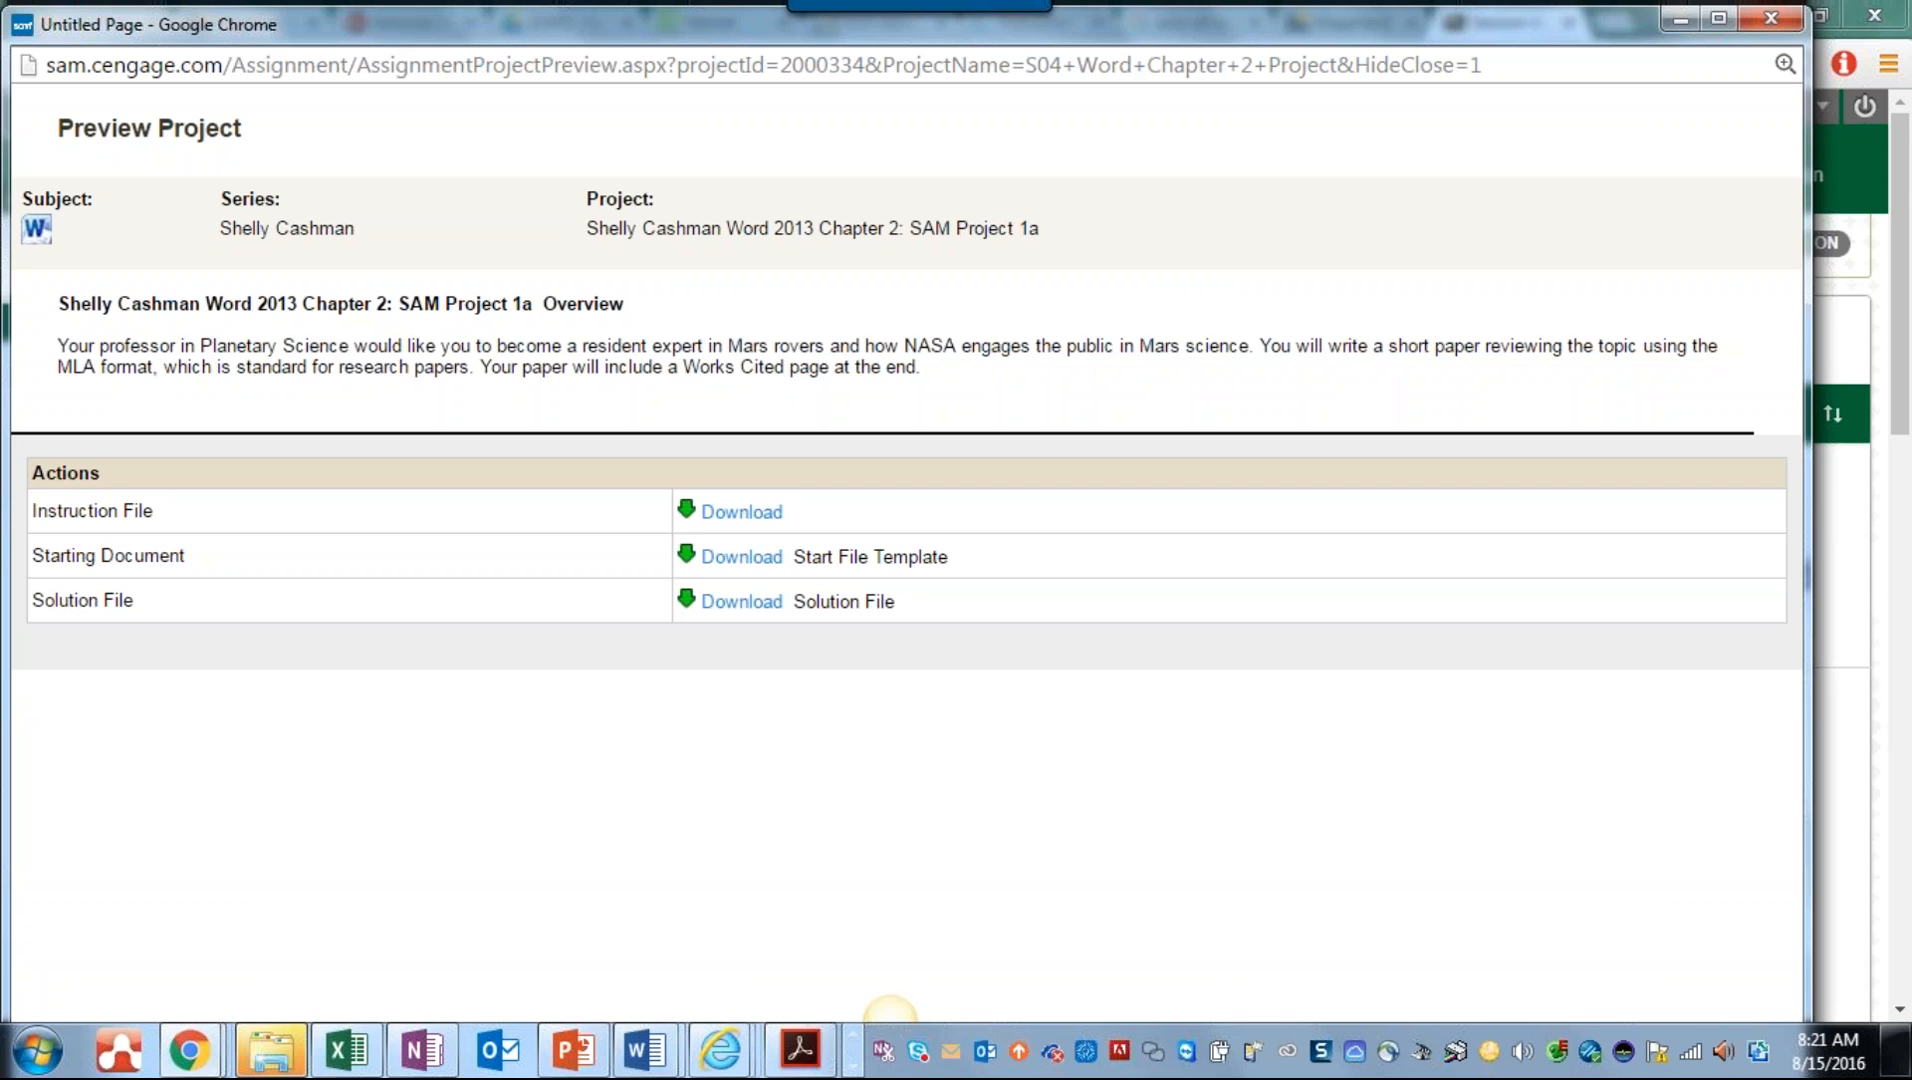
click(1771, 22)
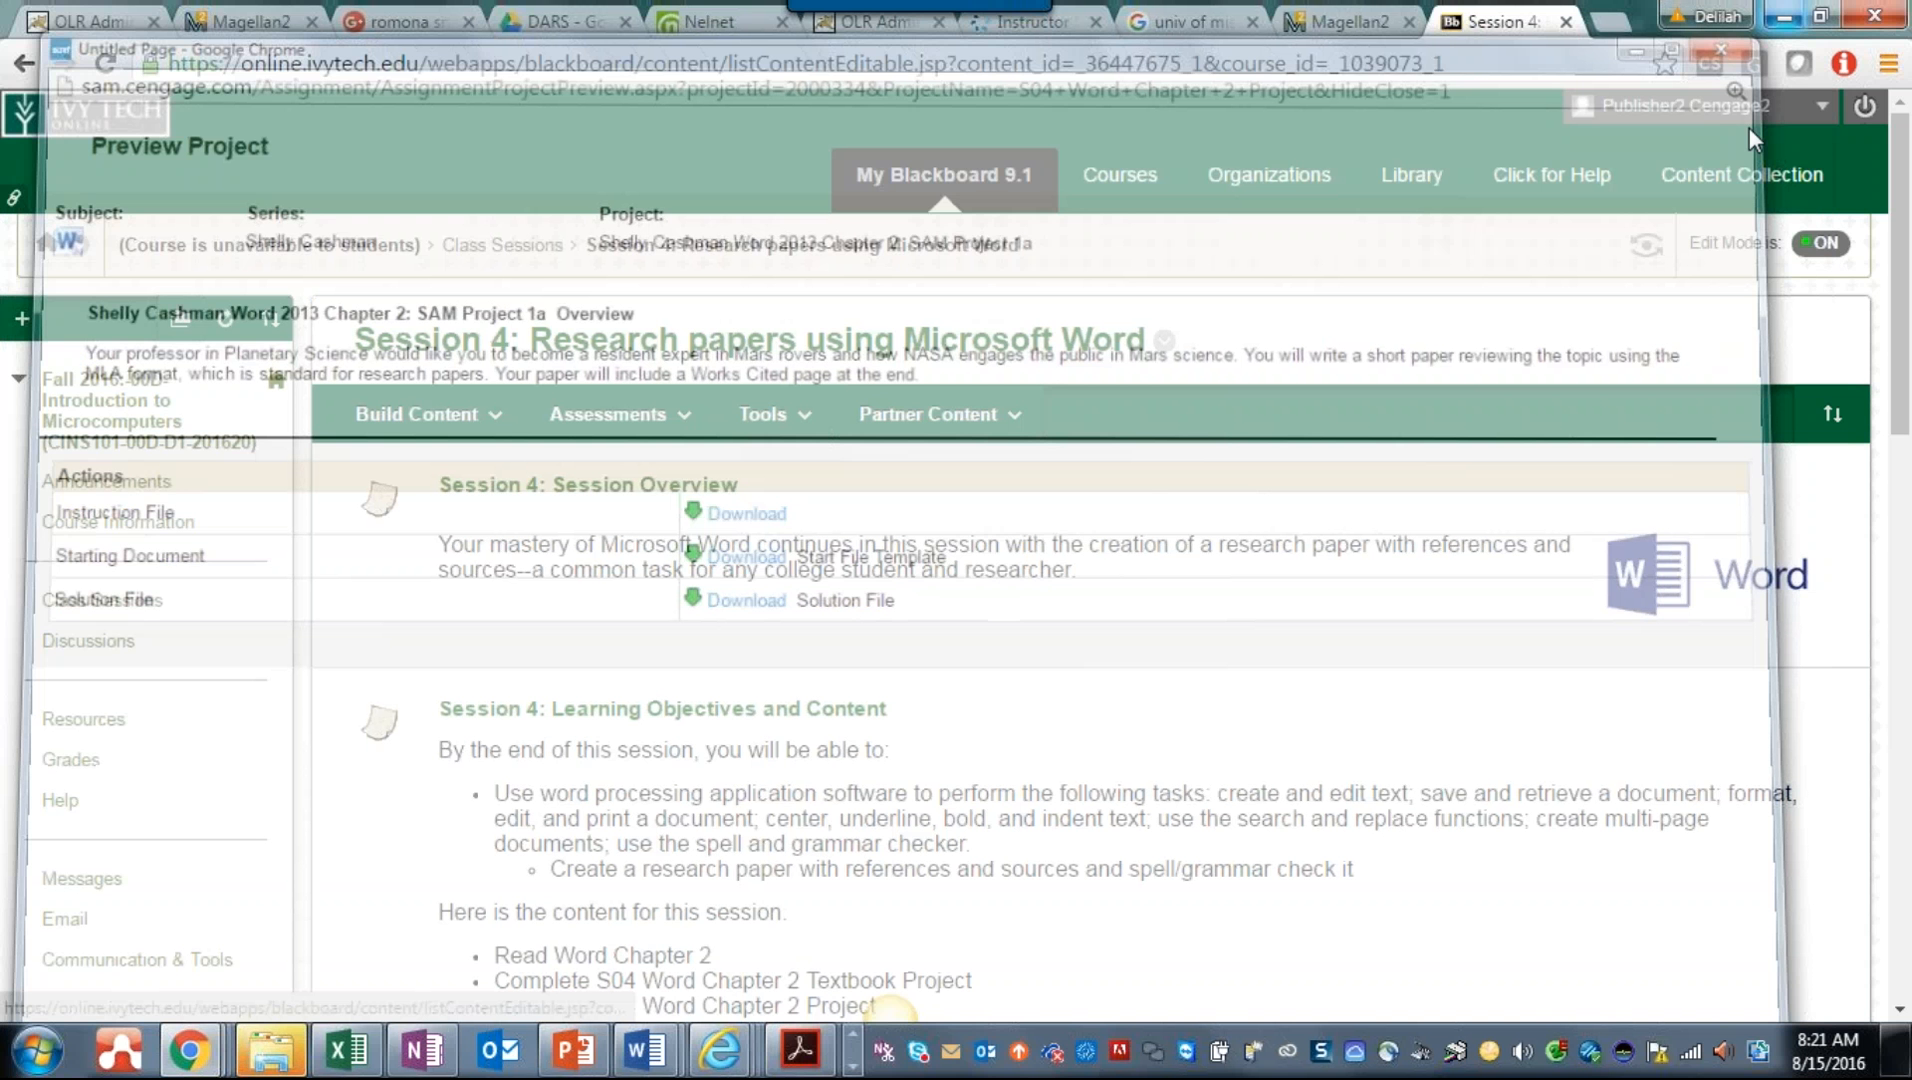
click(1119, 180)
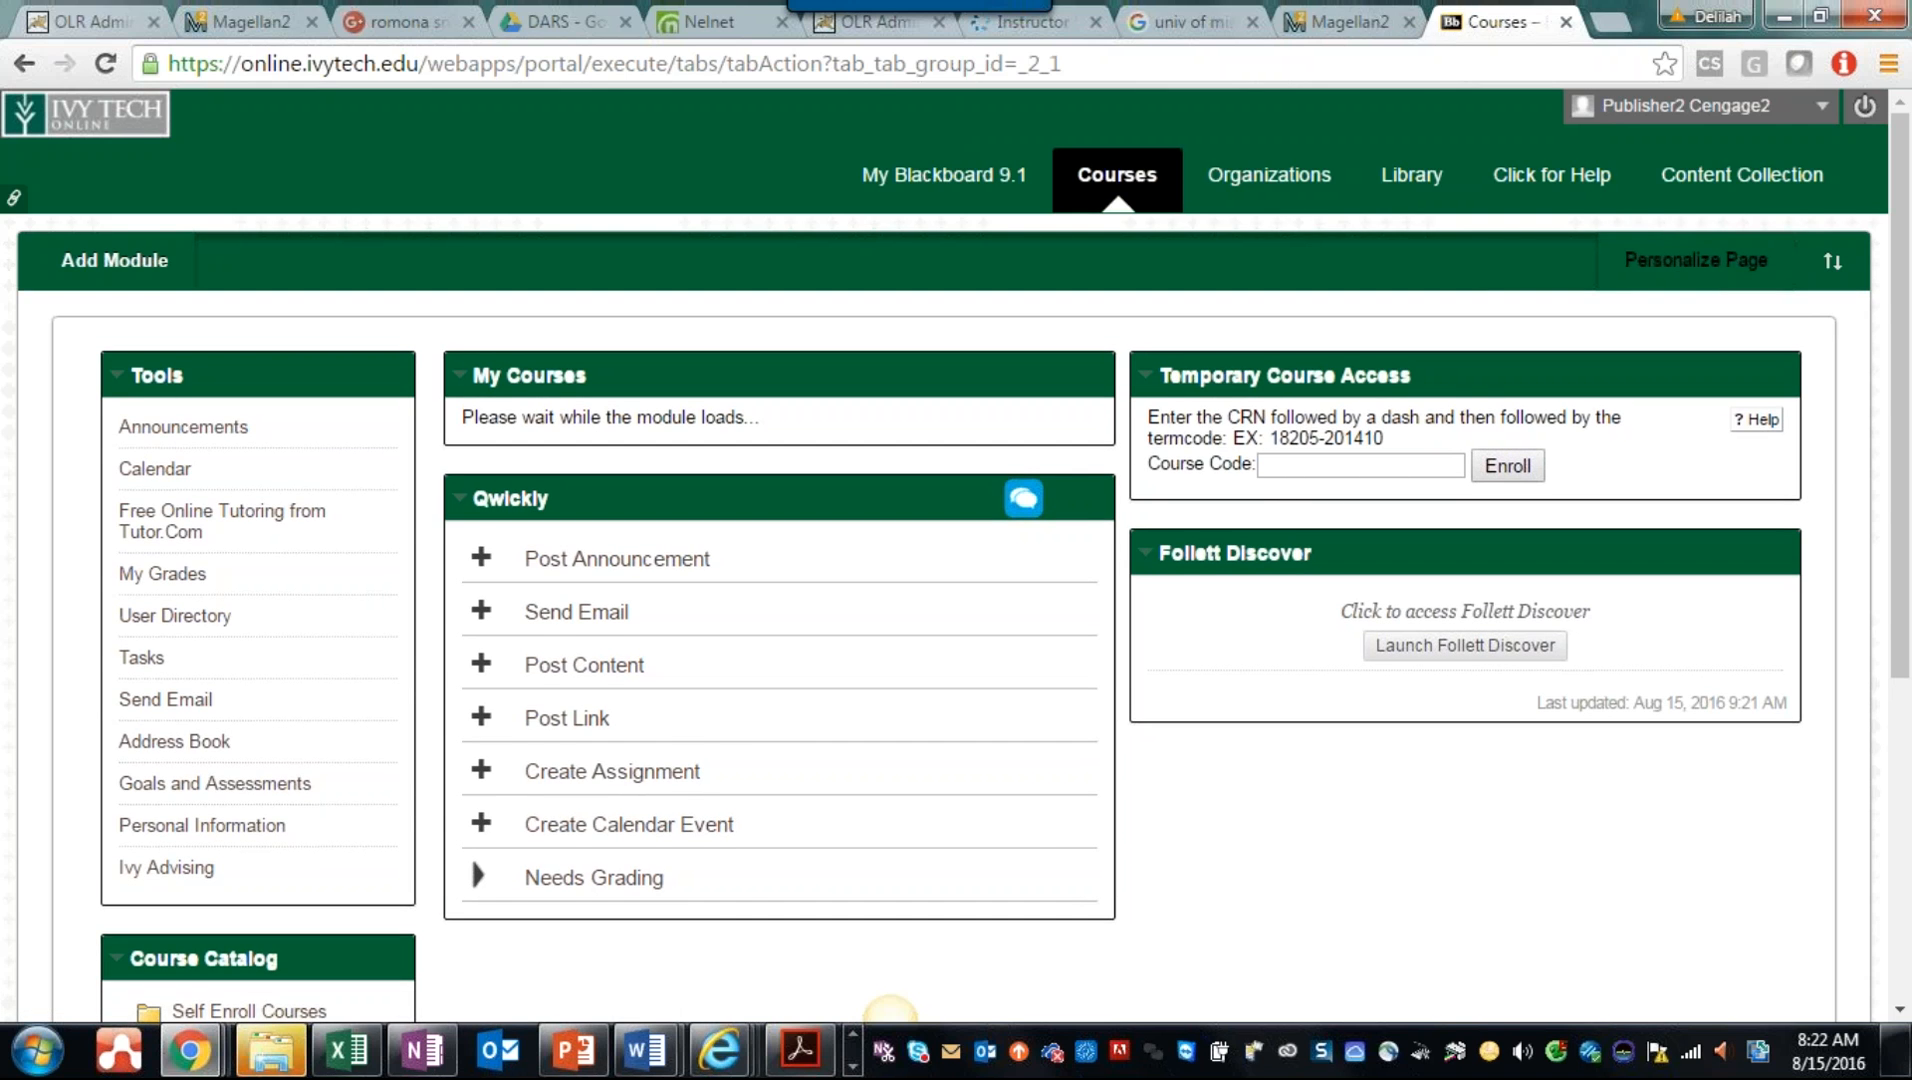
Find the BOAT218 course in the course list by searching '218' and open it
key(ctrl+f)
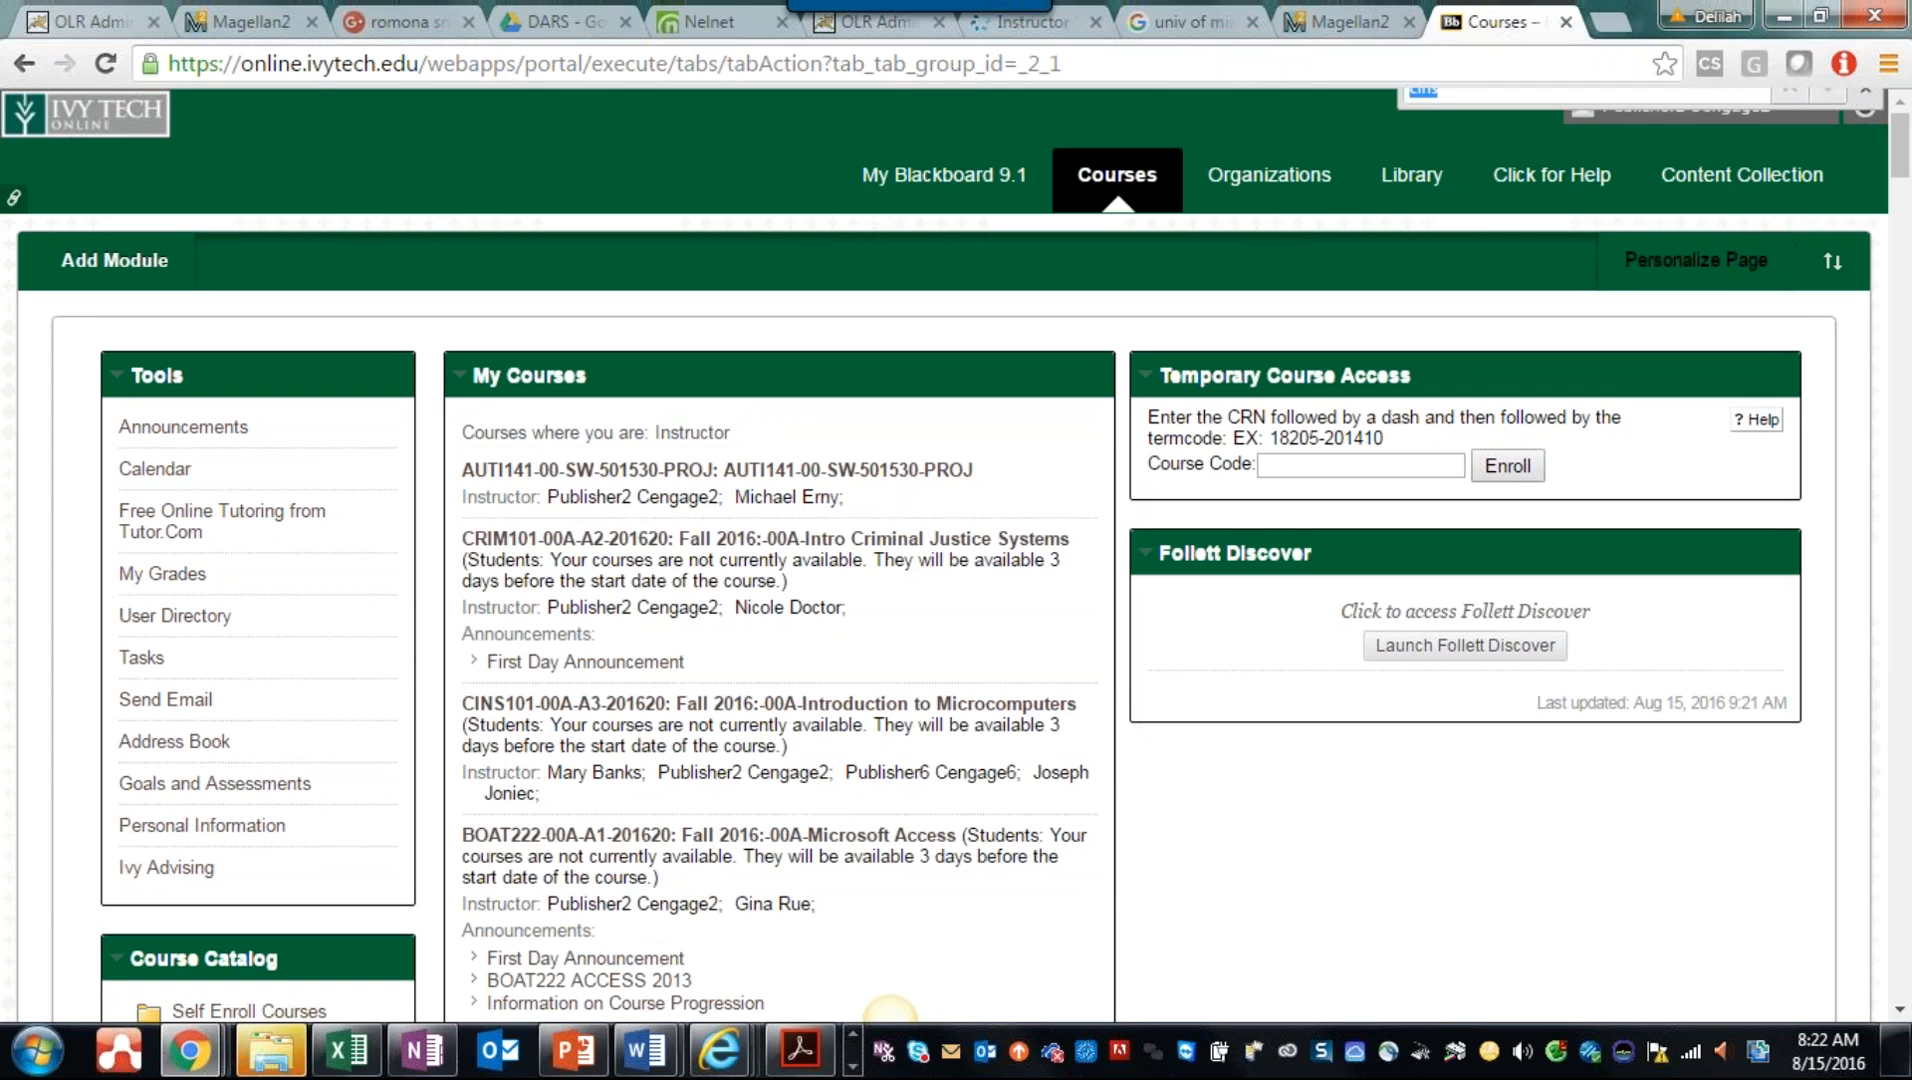
text(21)
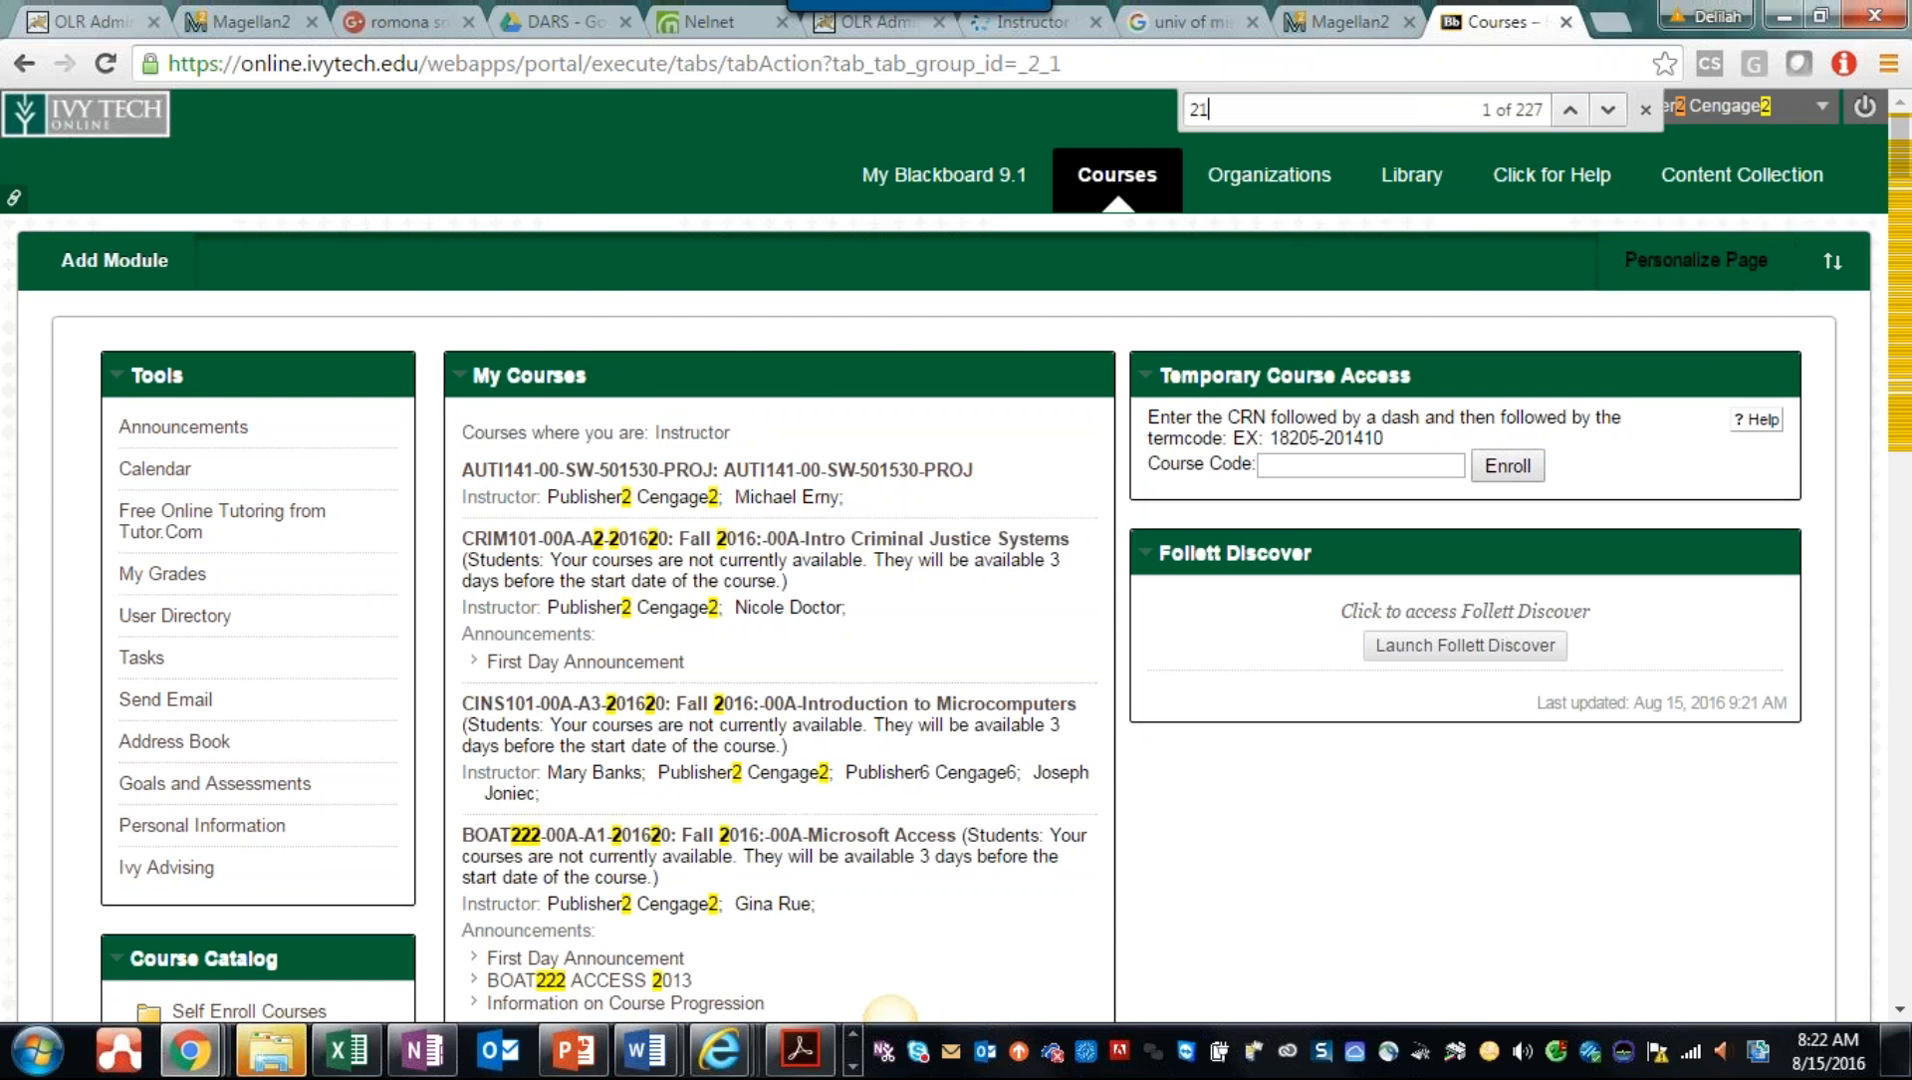
text(8)
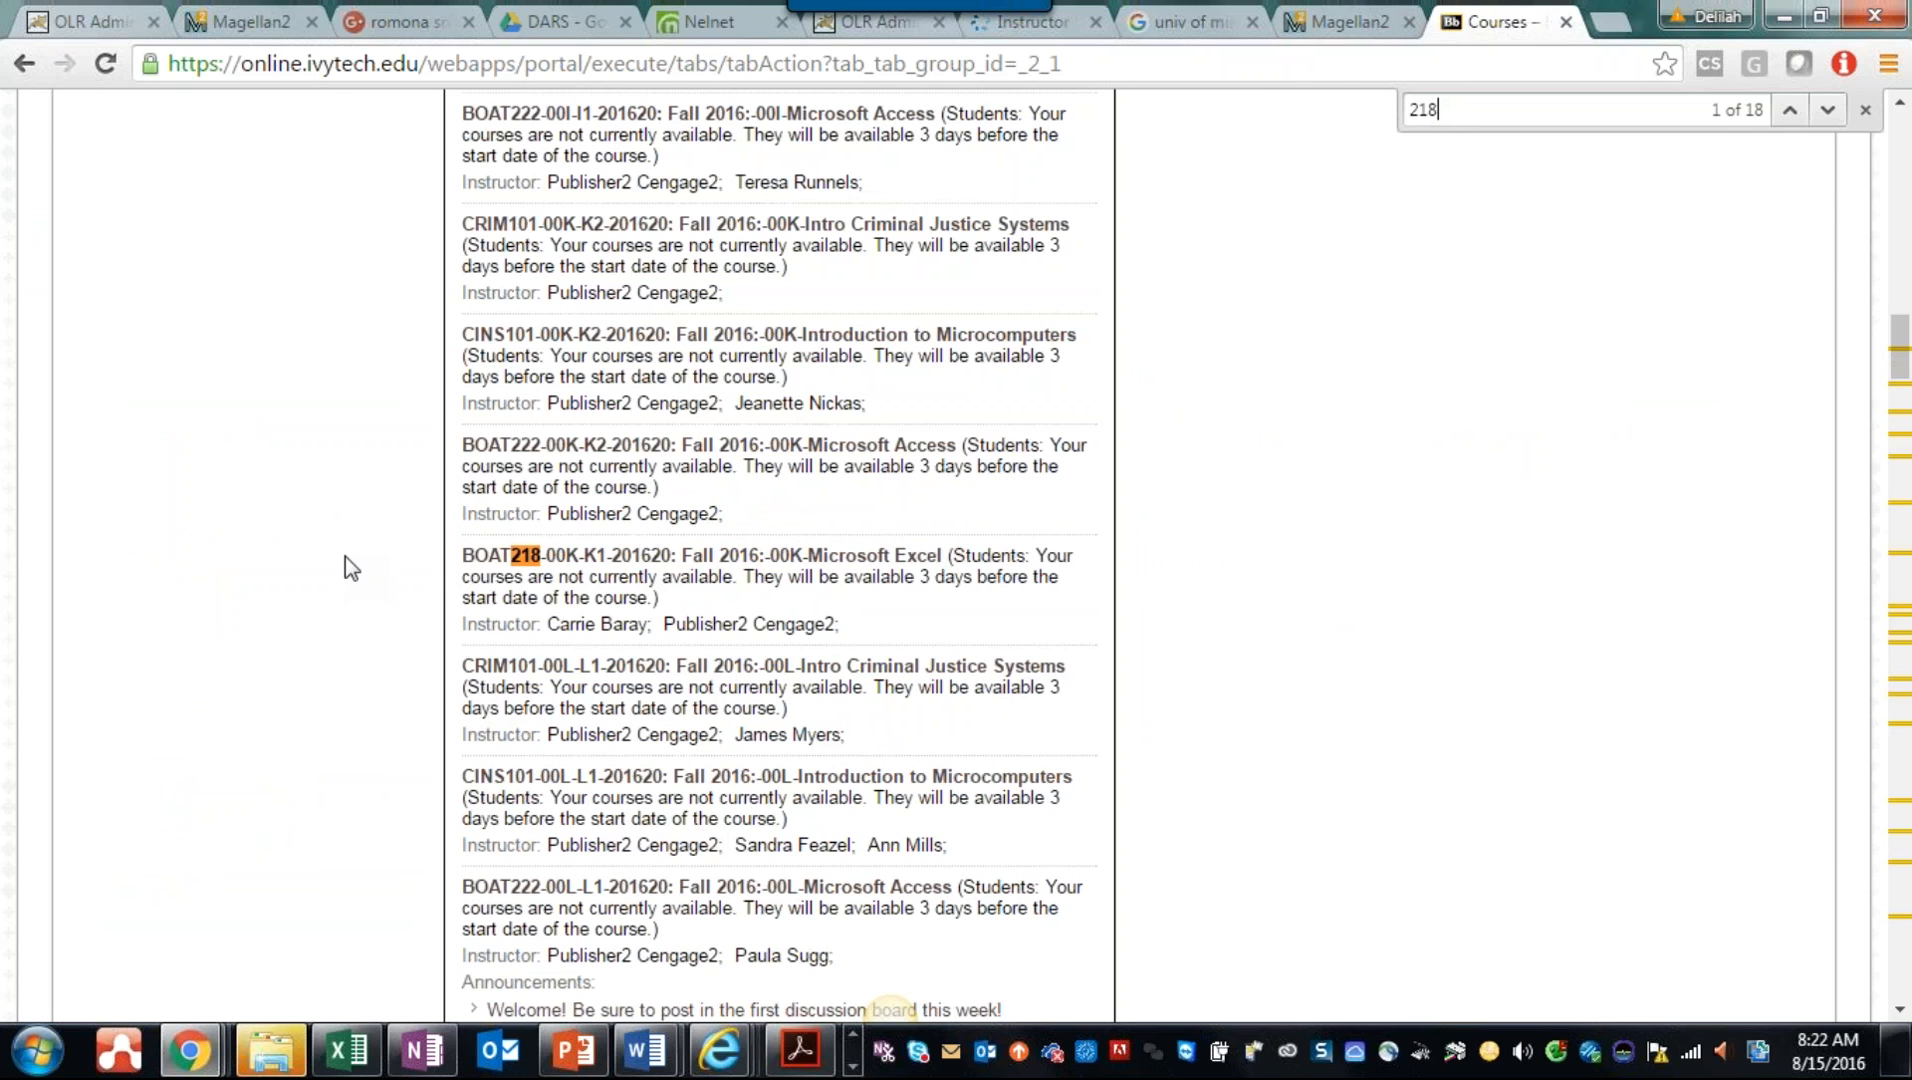
click(505, 558)
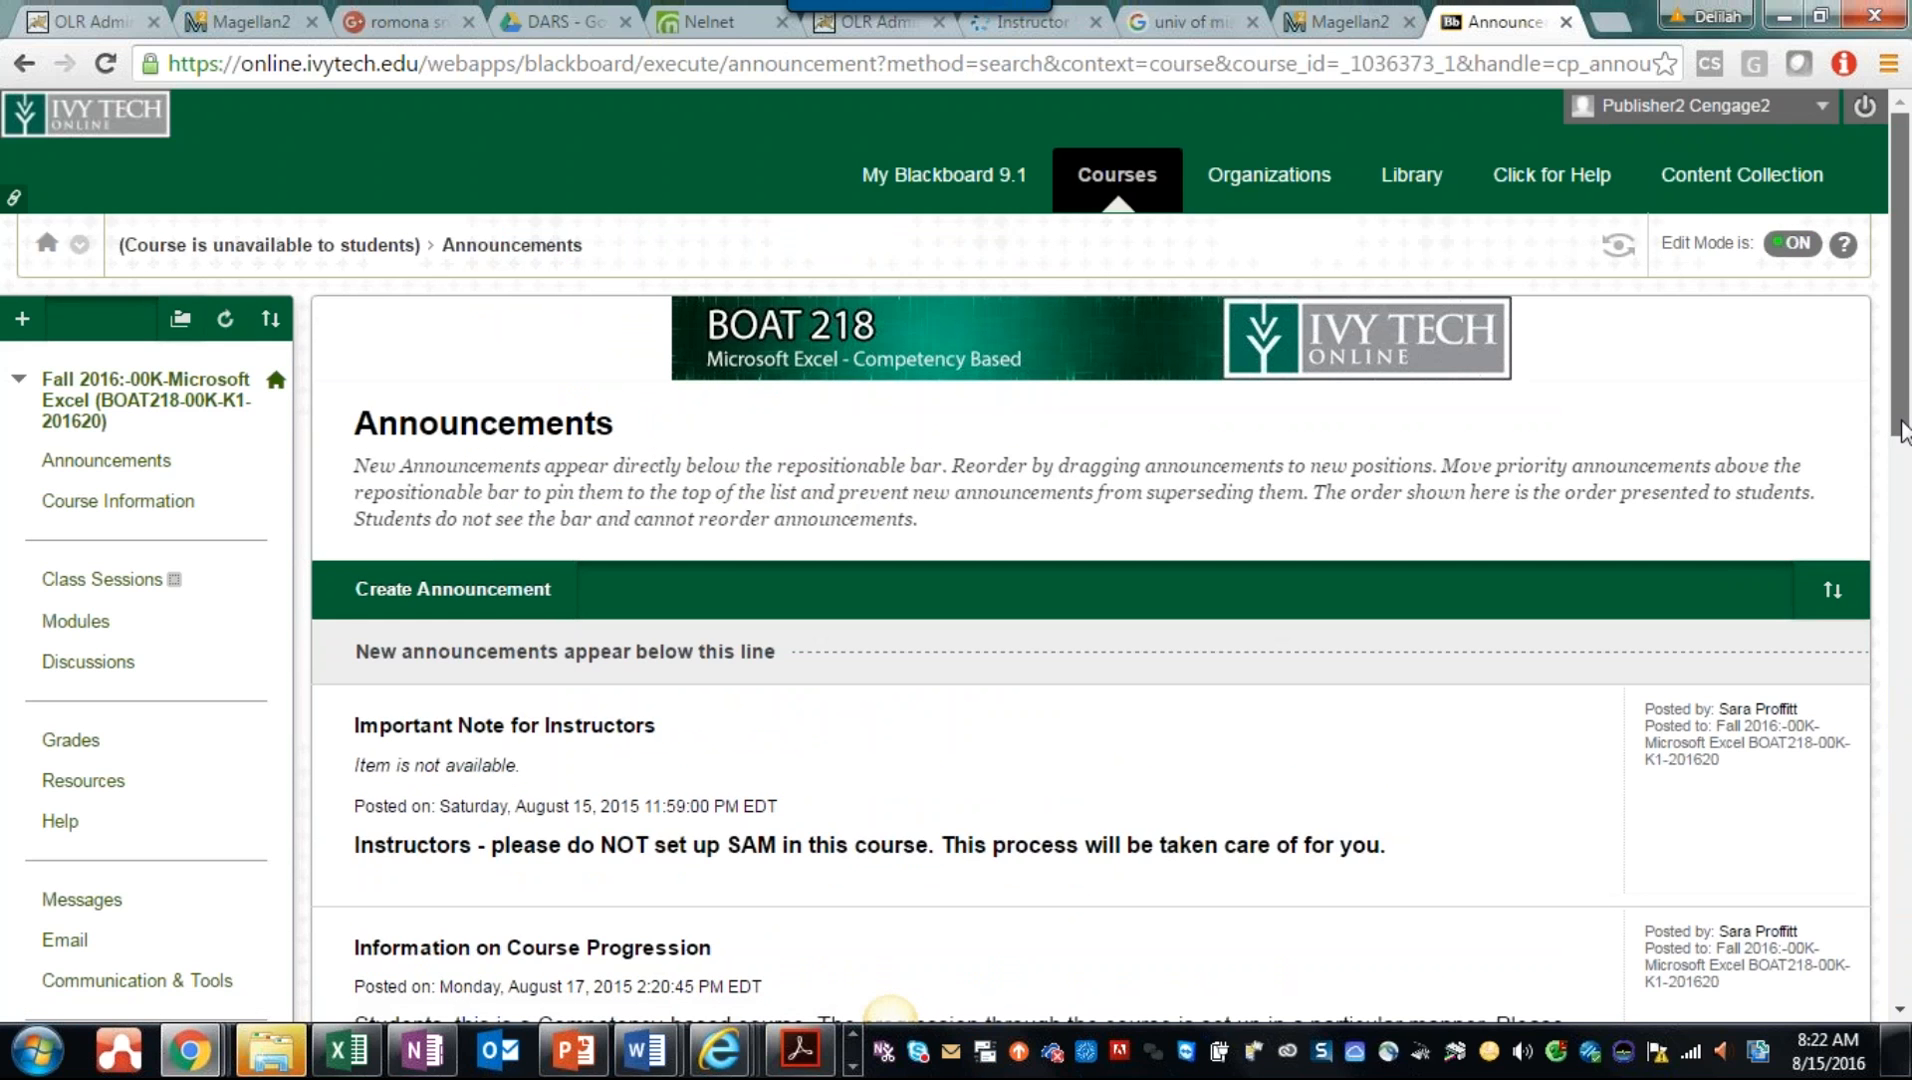
From Instructor Resources, open the BOAT 218 - Course Level Instructor Access link
drag(1903, 437, 1904, 474)
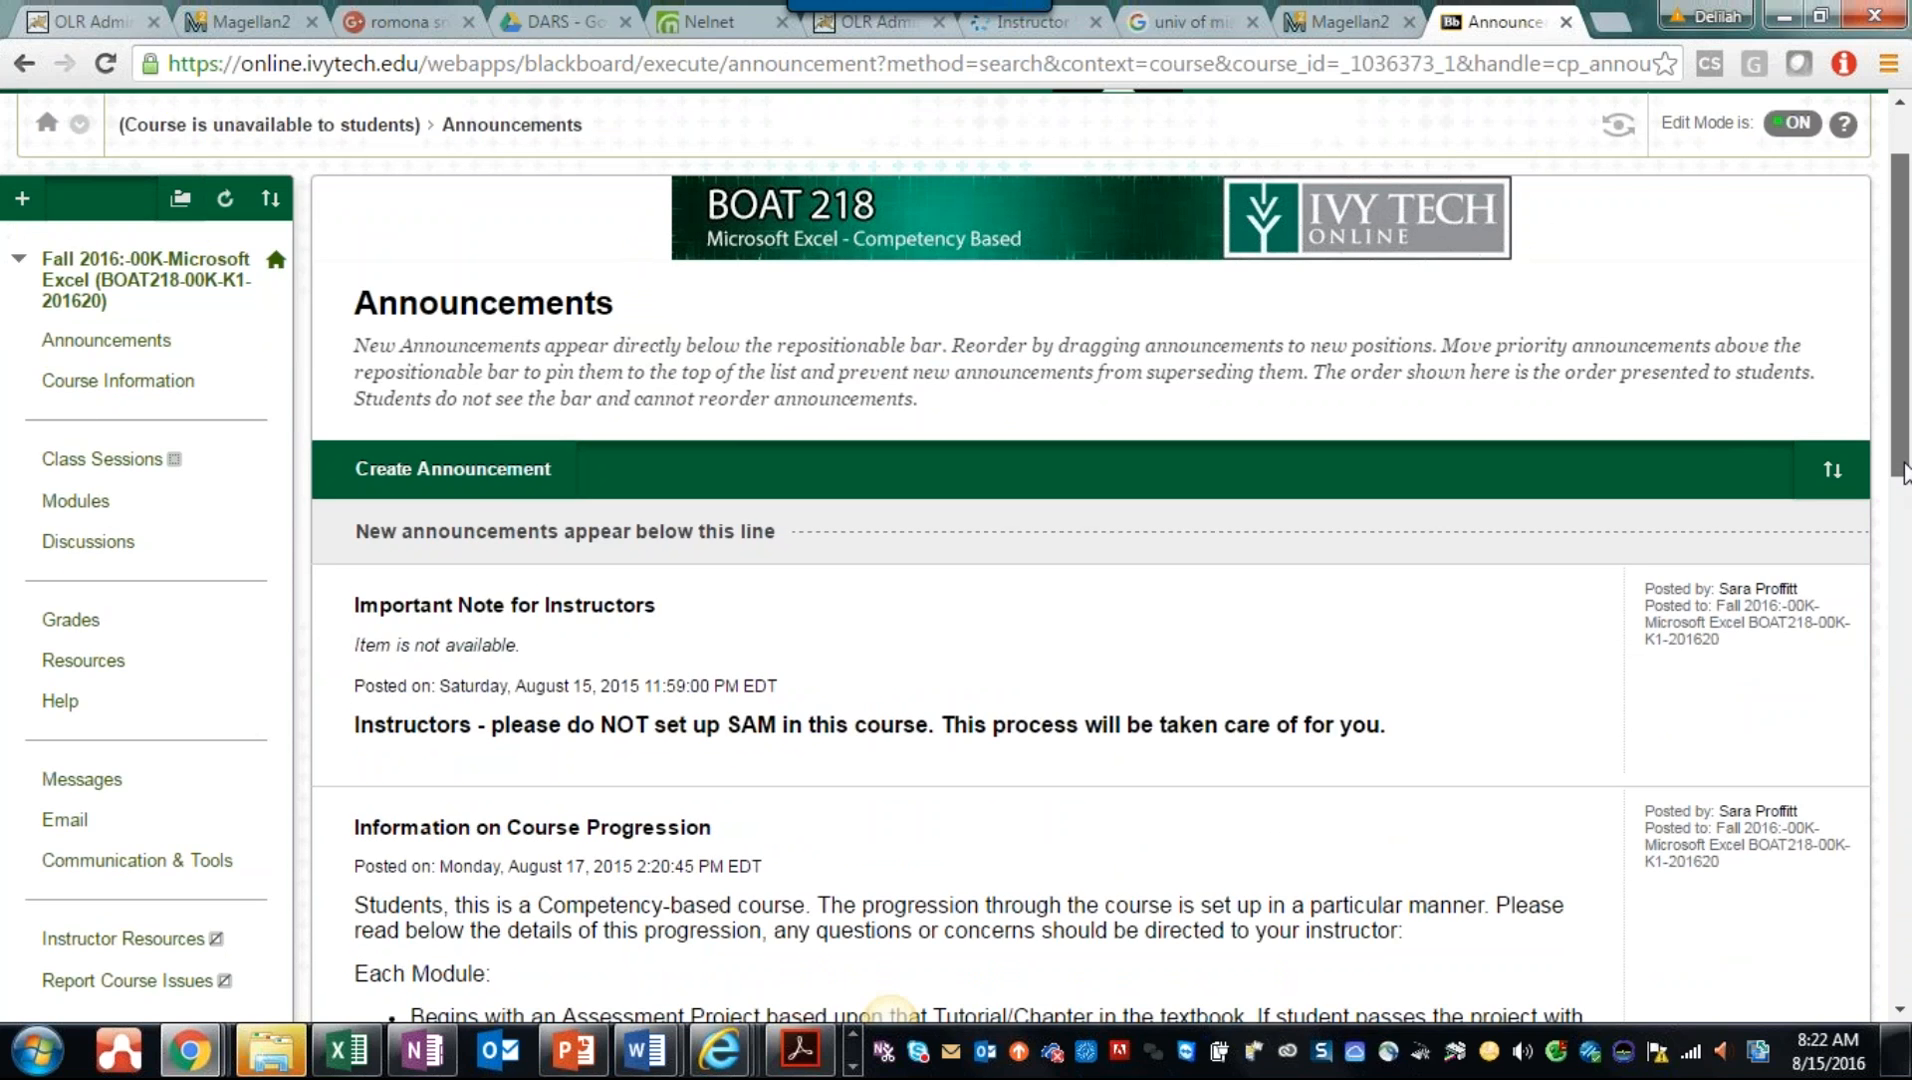
drag(1905, 477, 1904, 570)
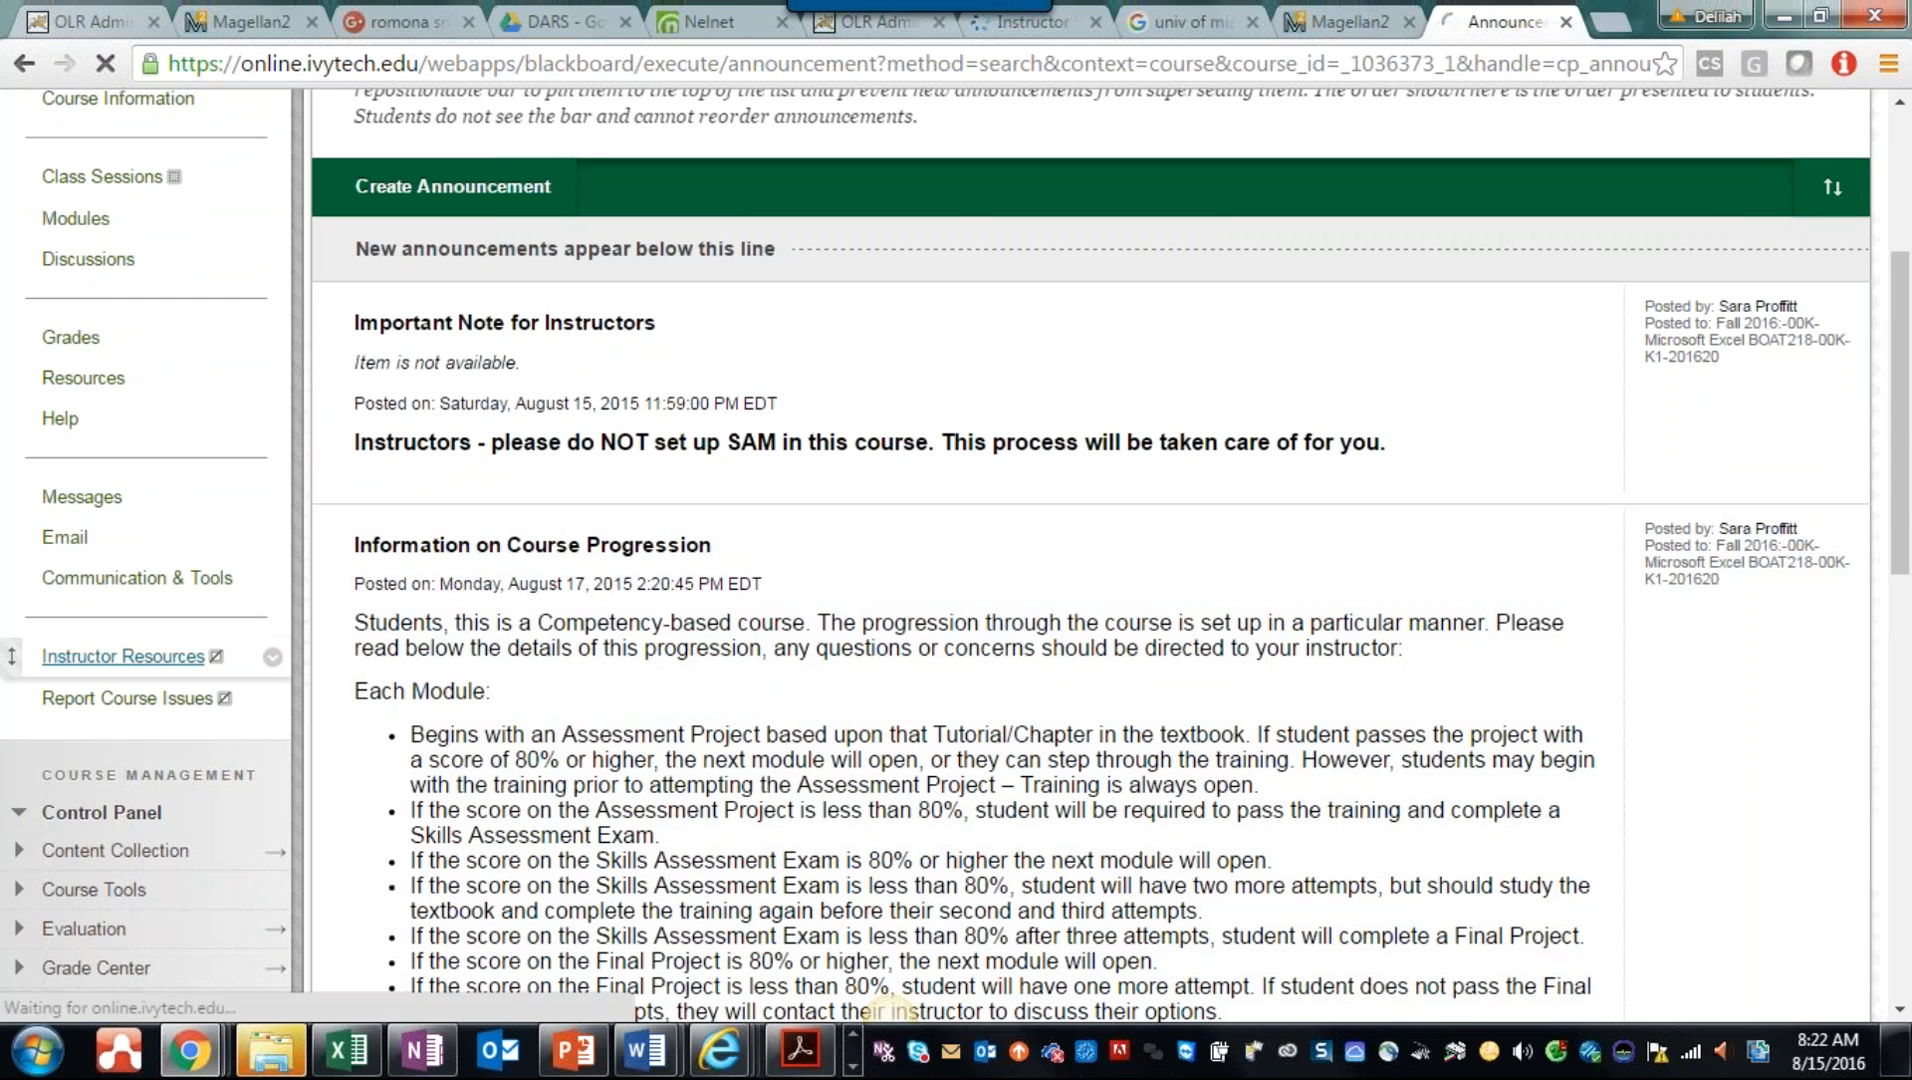
click(120, 656)
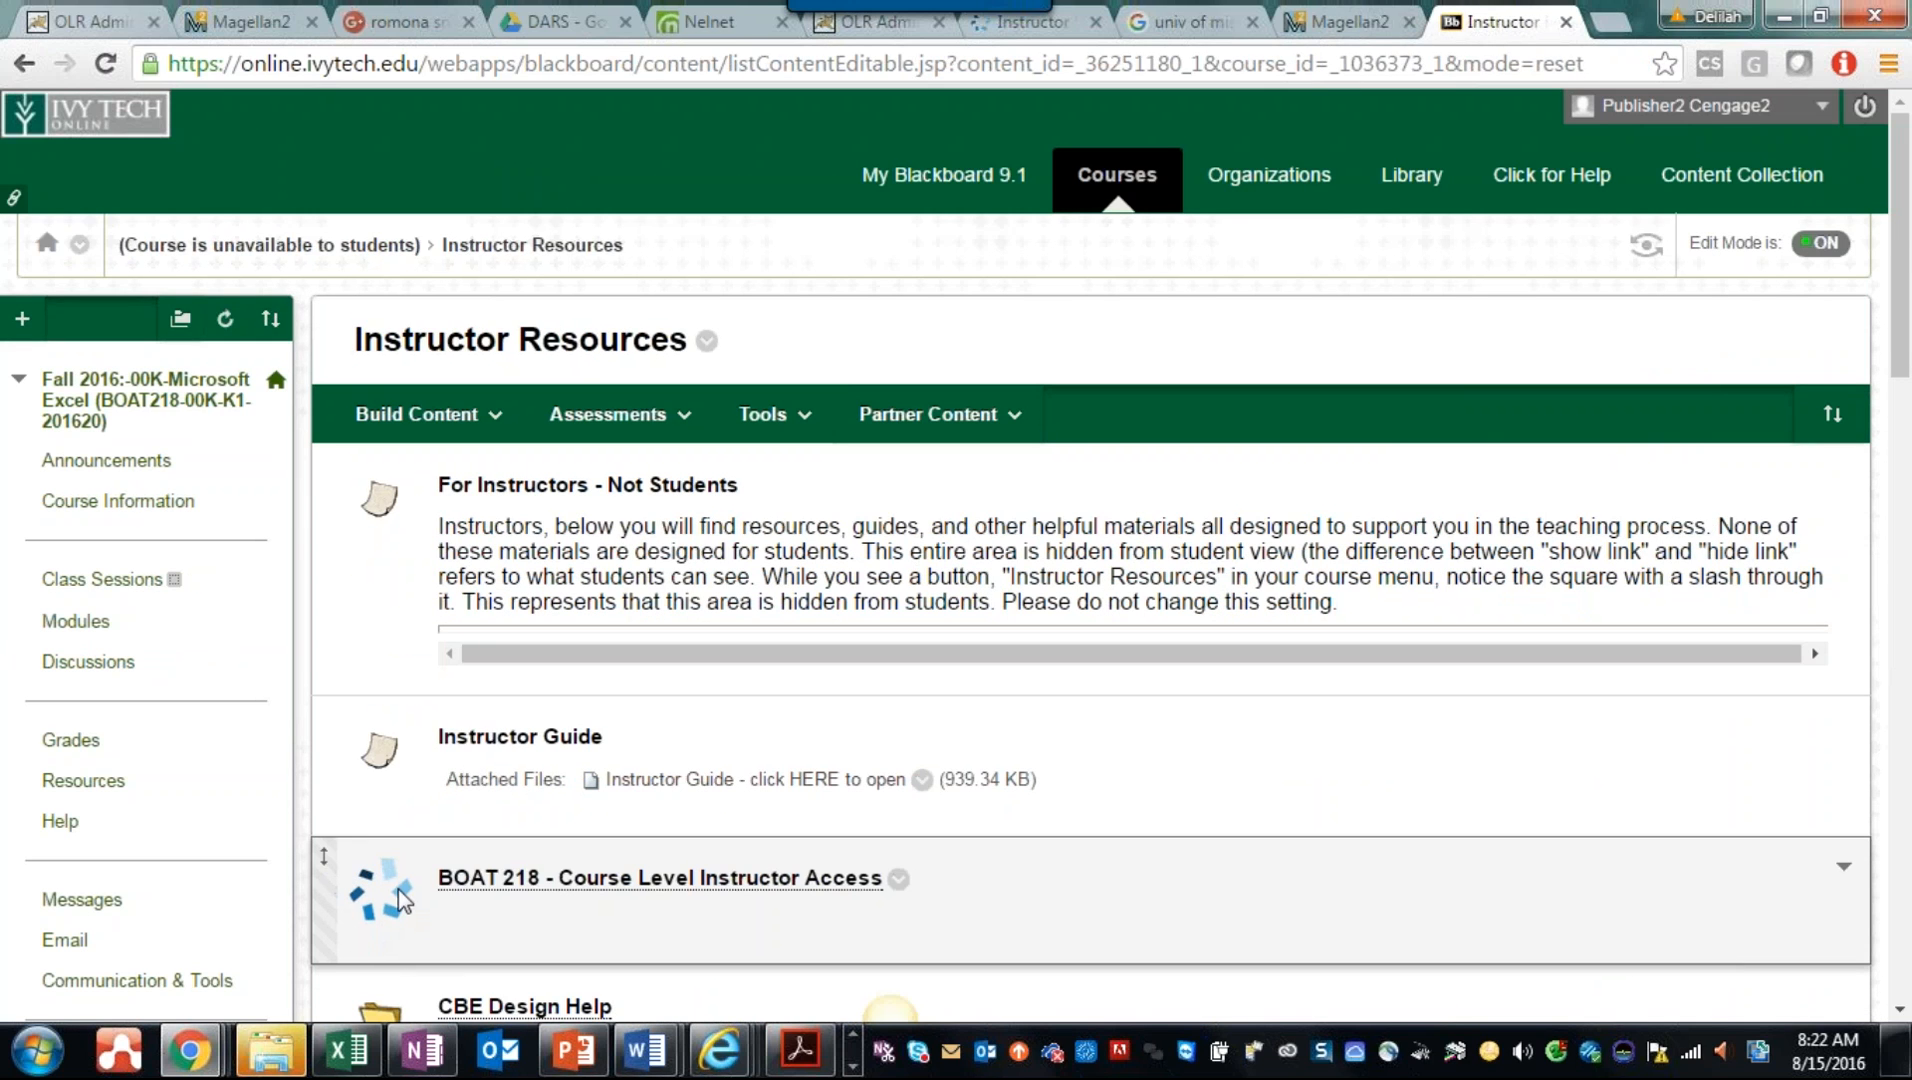
click(558, 882)
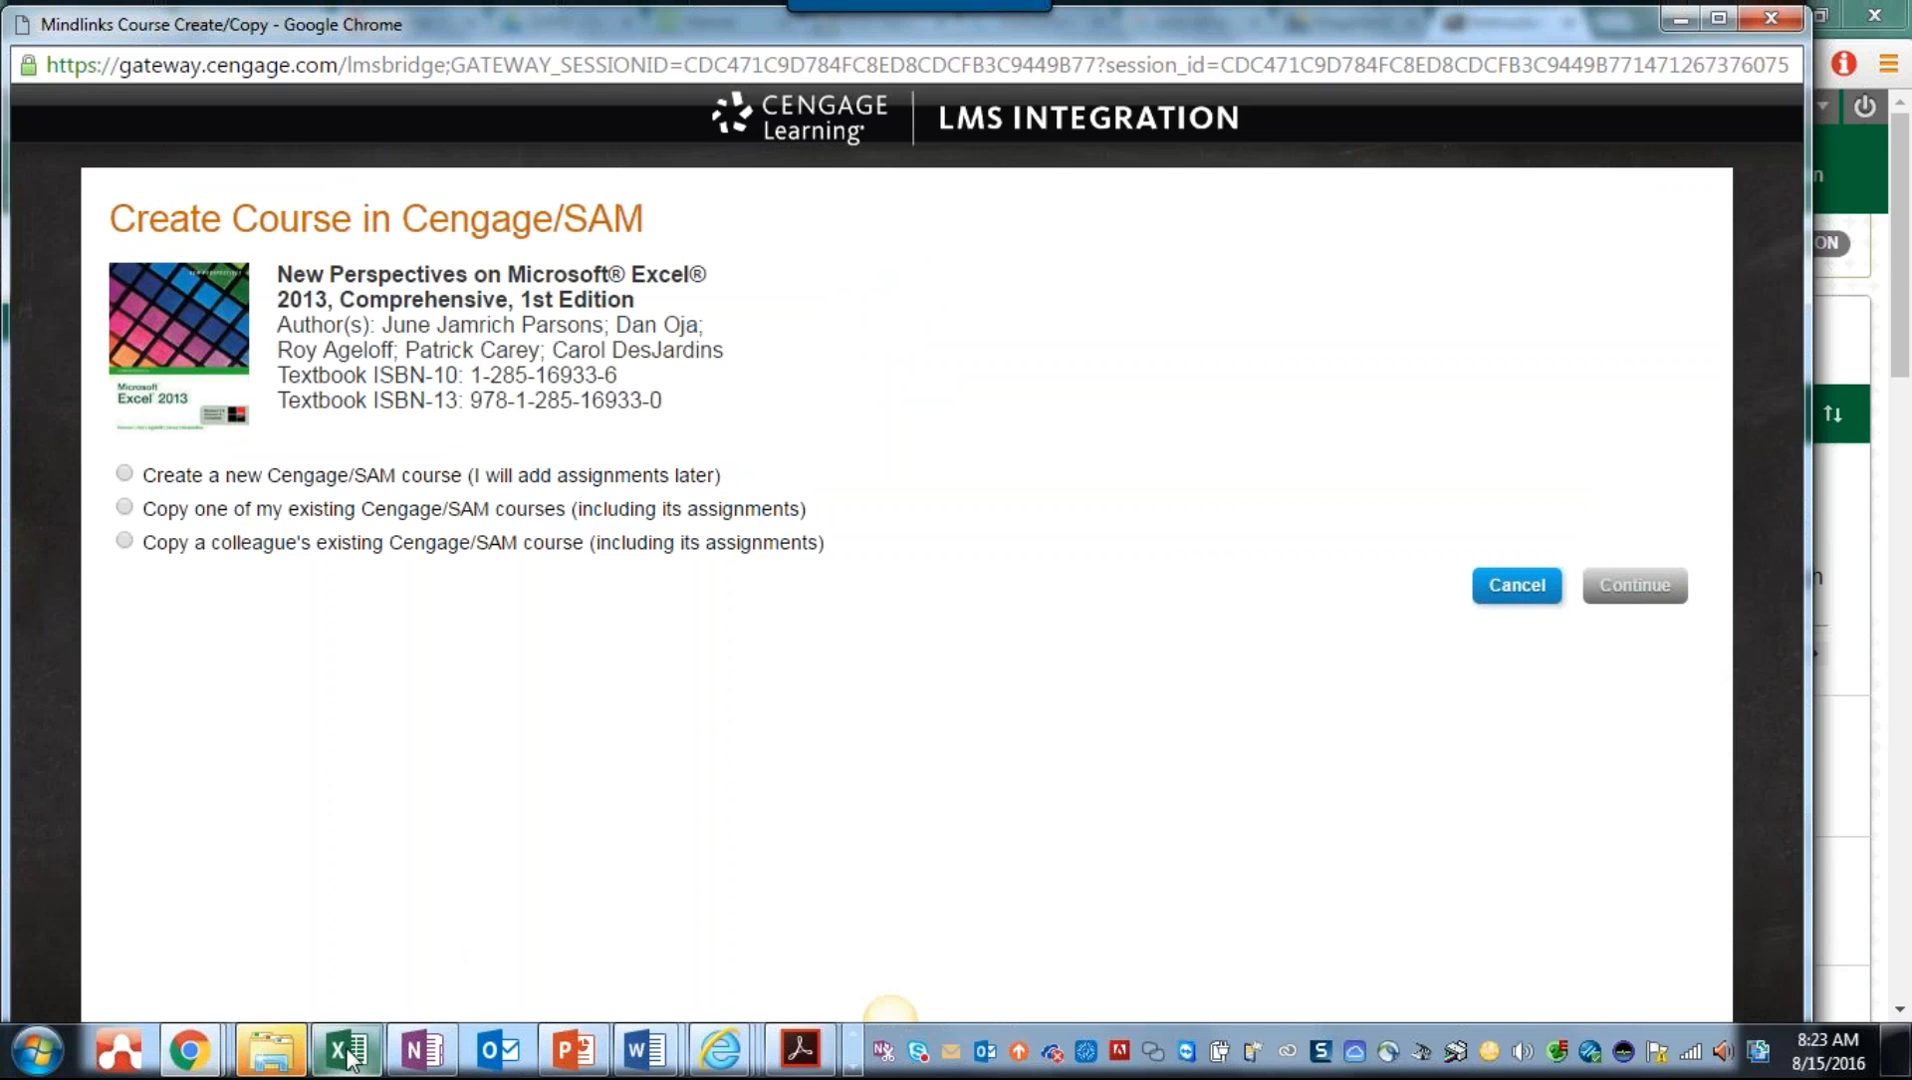
Locate the BOAT 218 row in the Pairing Keys Final workbook by searching '218'
mouse_move(350, 1058)
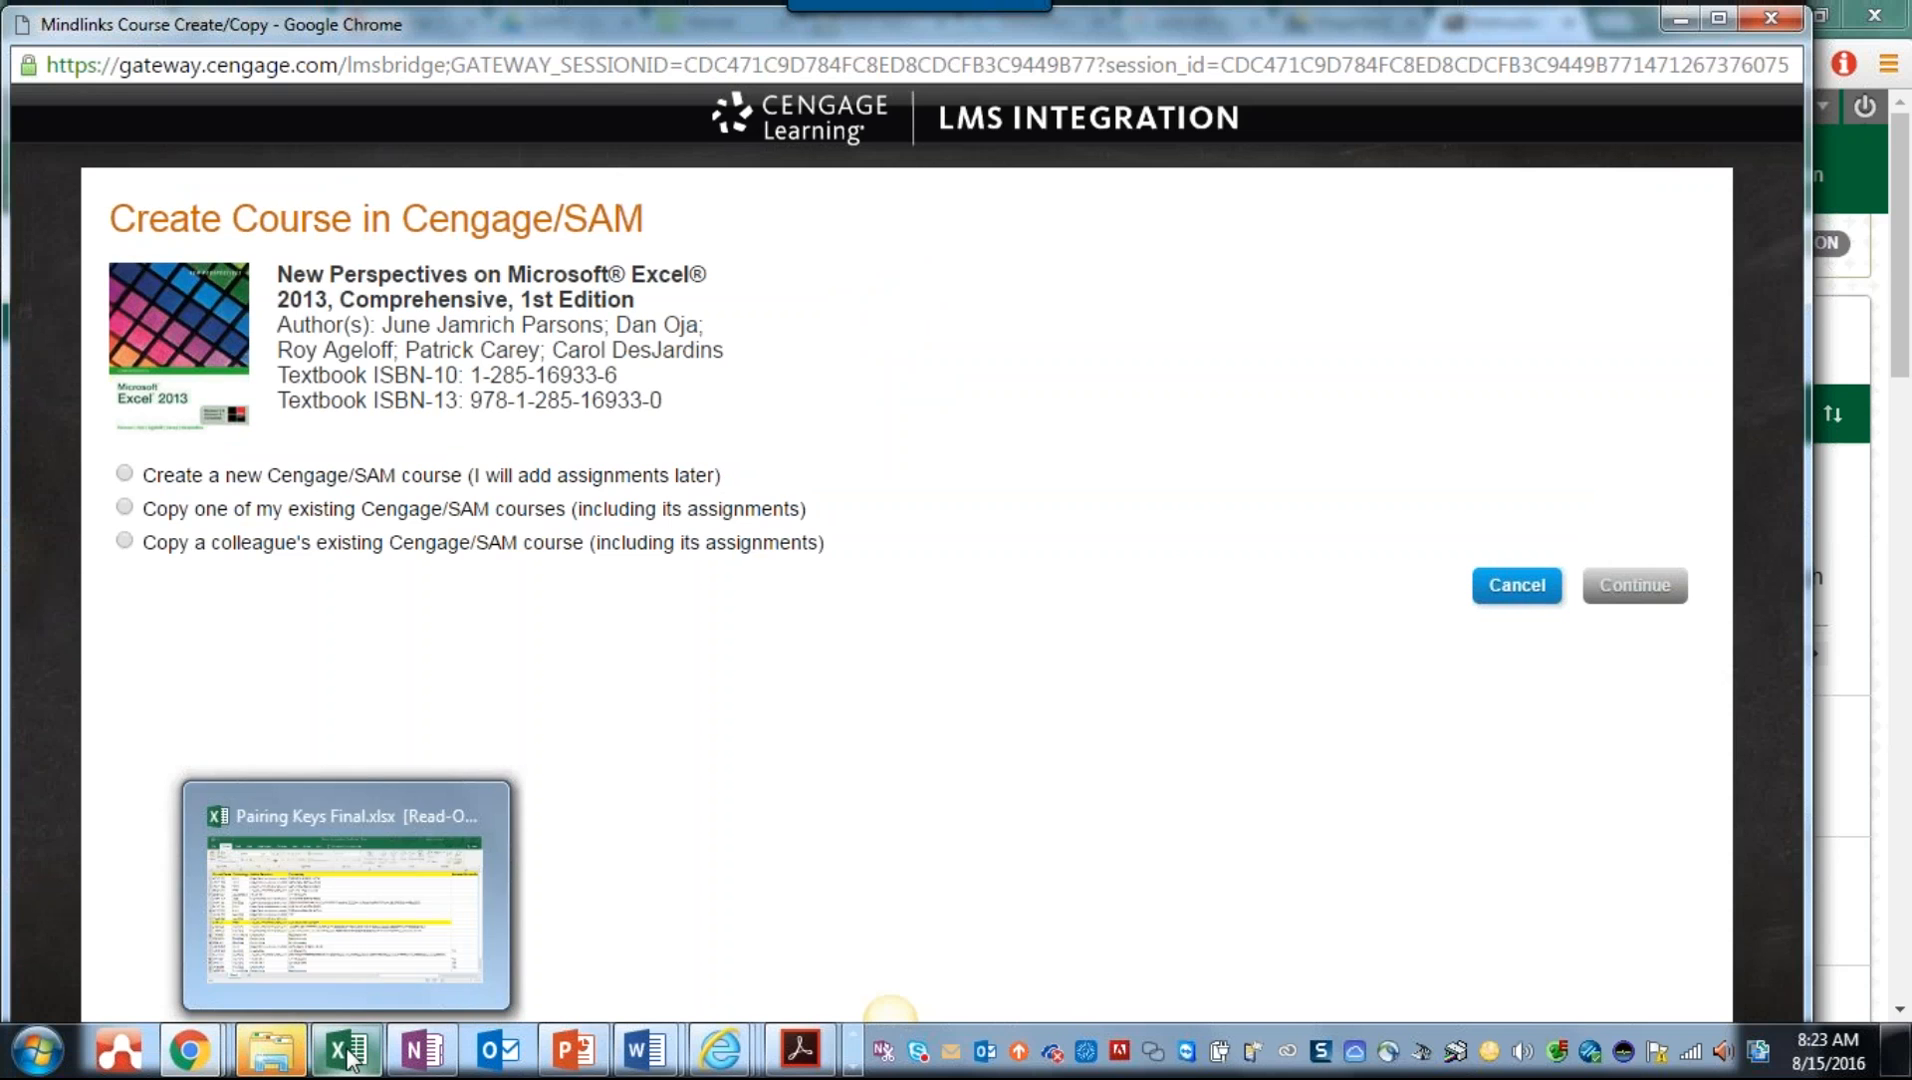
click(430, 907)
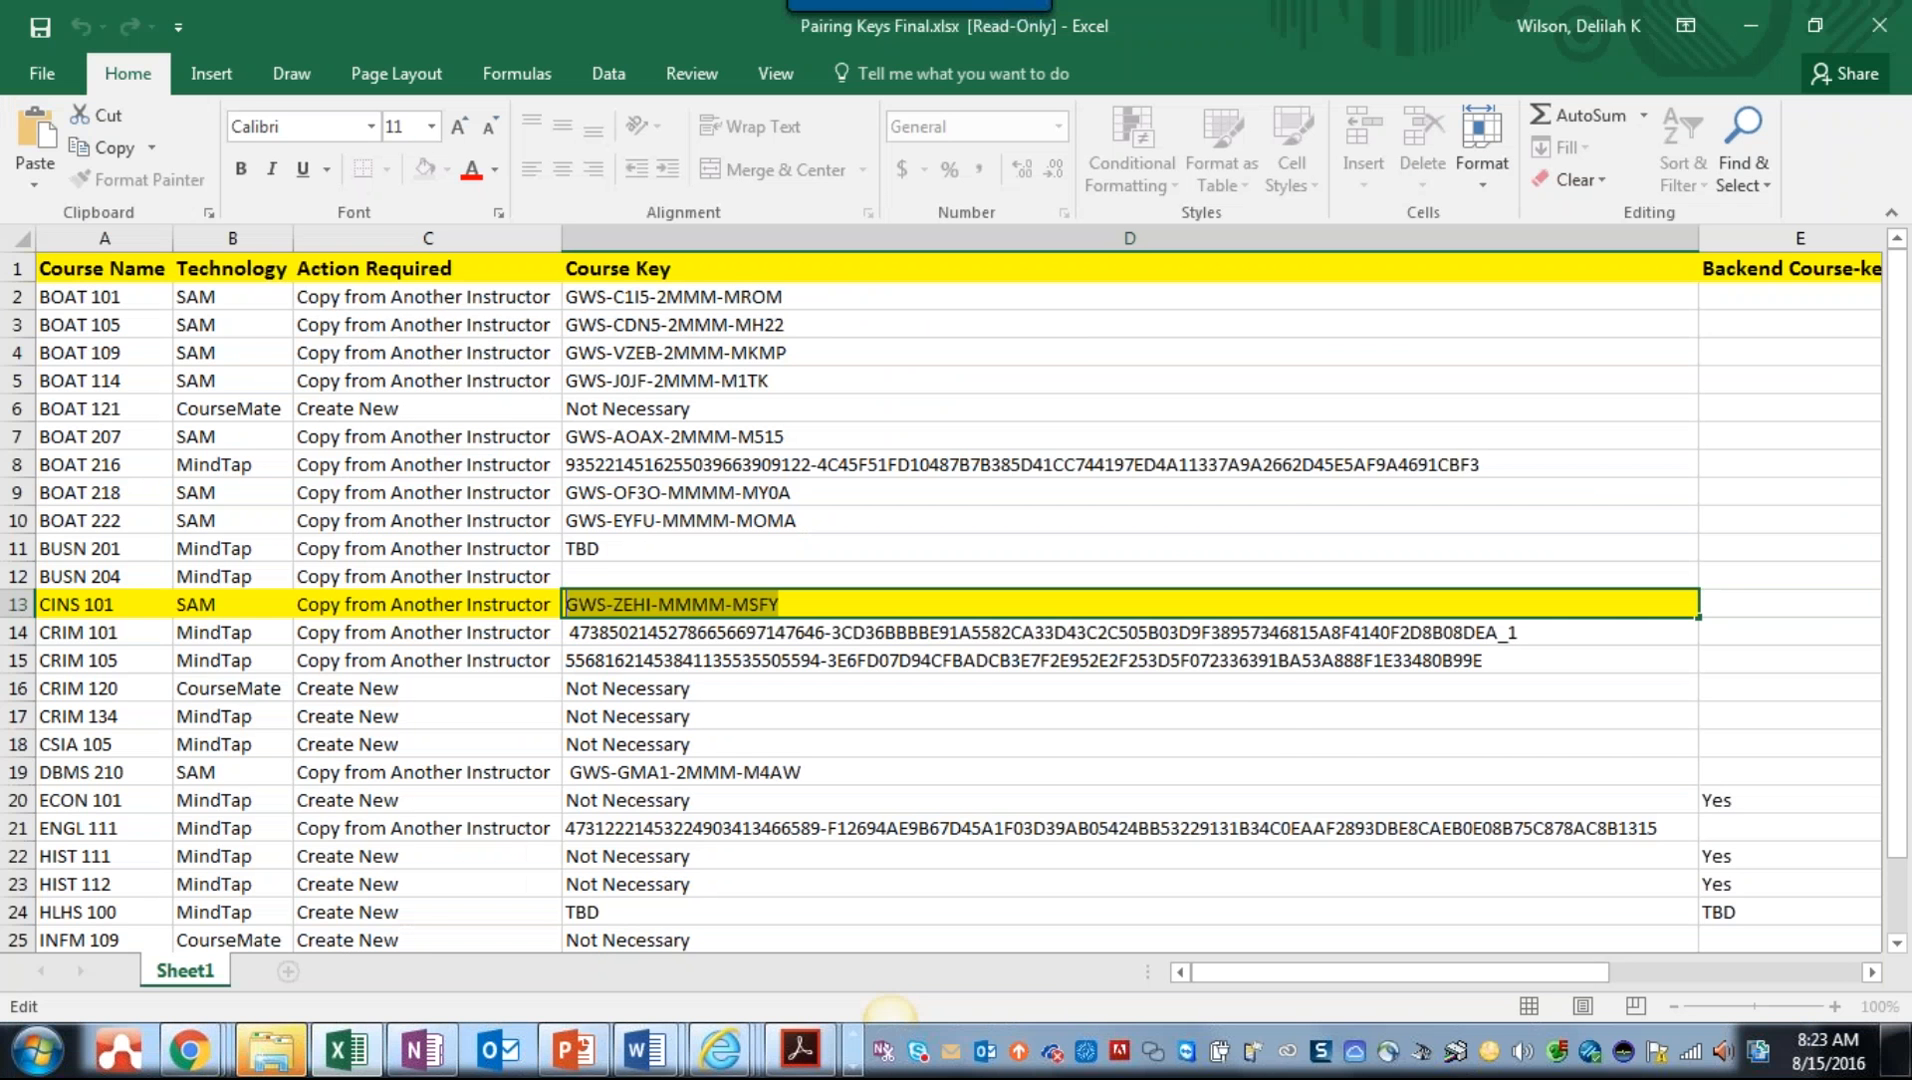
key(ctrl+f)
text(218)
key(Return)
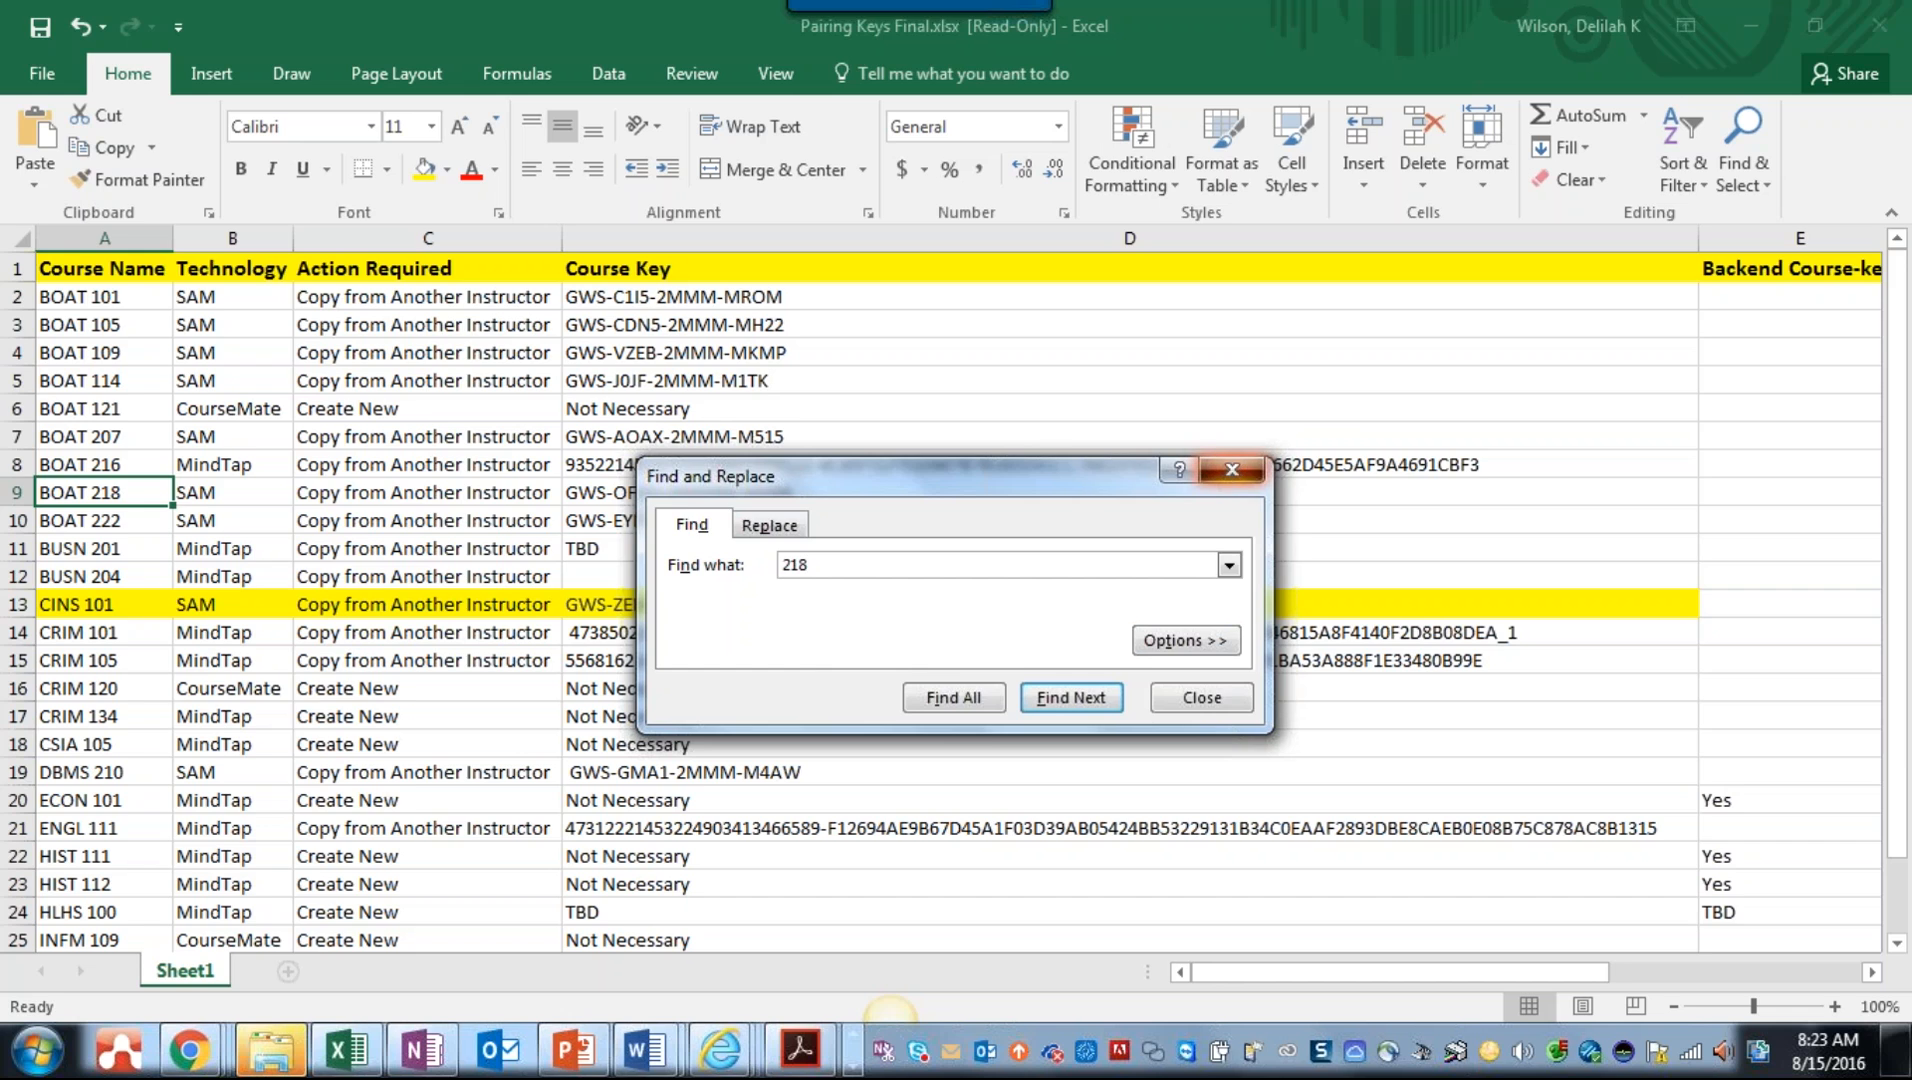
click(1232, 469)
Copy the BOAT 218 course key from its cell and return to Chrome
drag(100, 492, 646, 494)
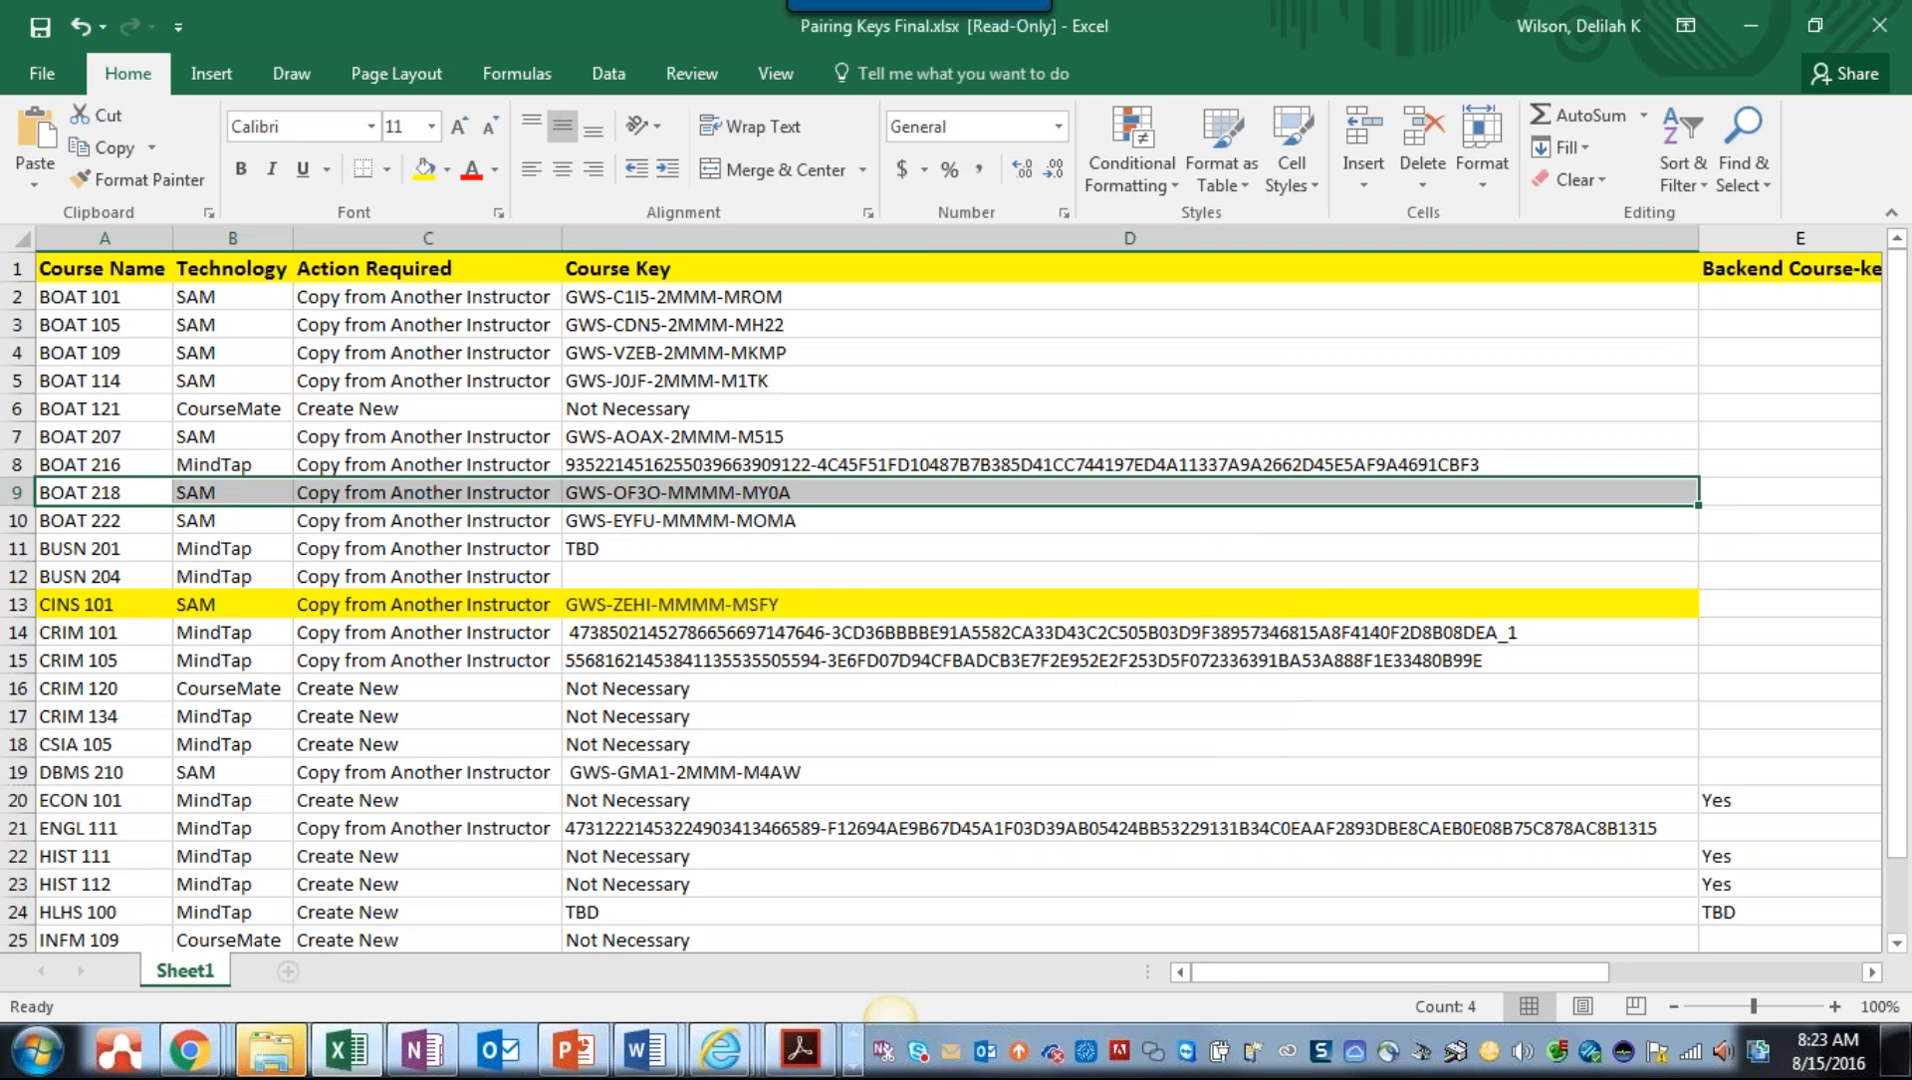
double_click(650, 497)
click(802, 493)
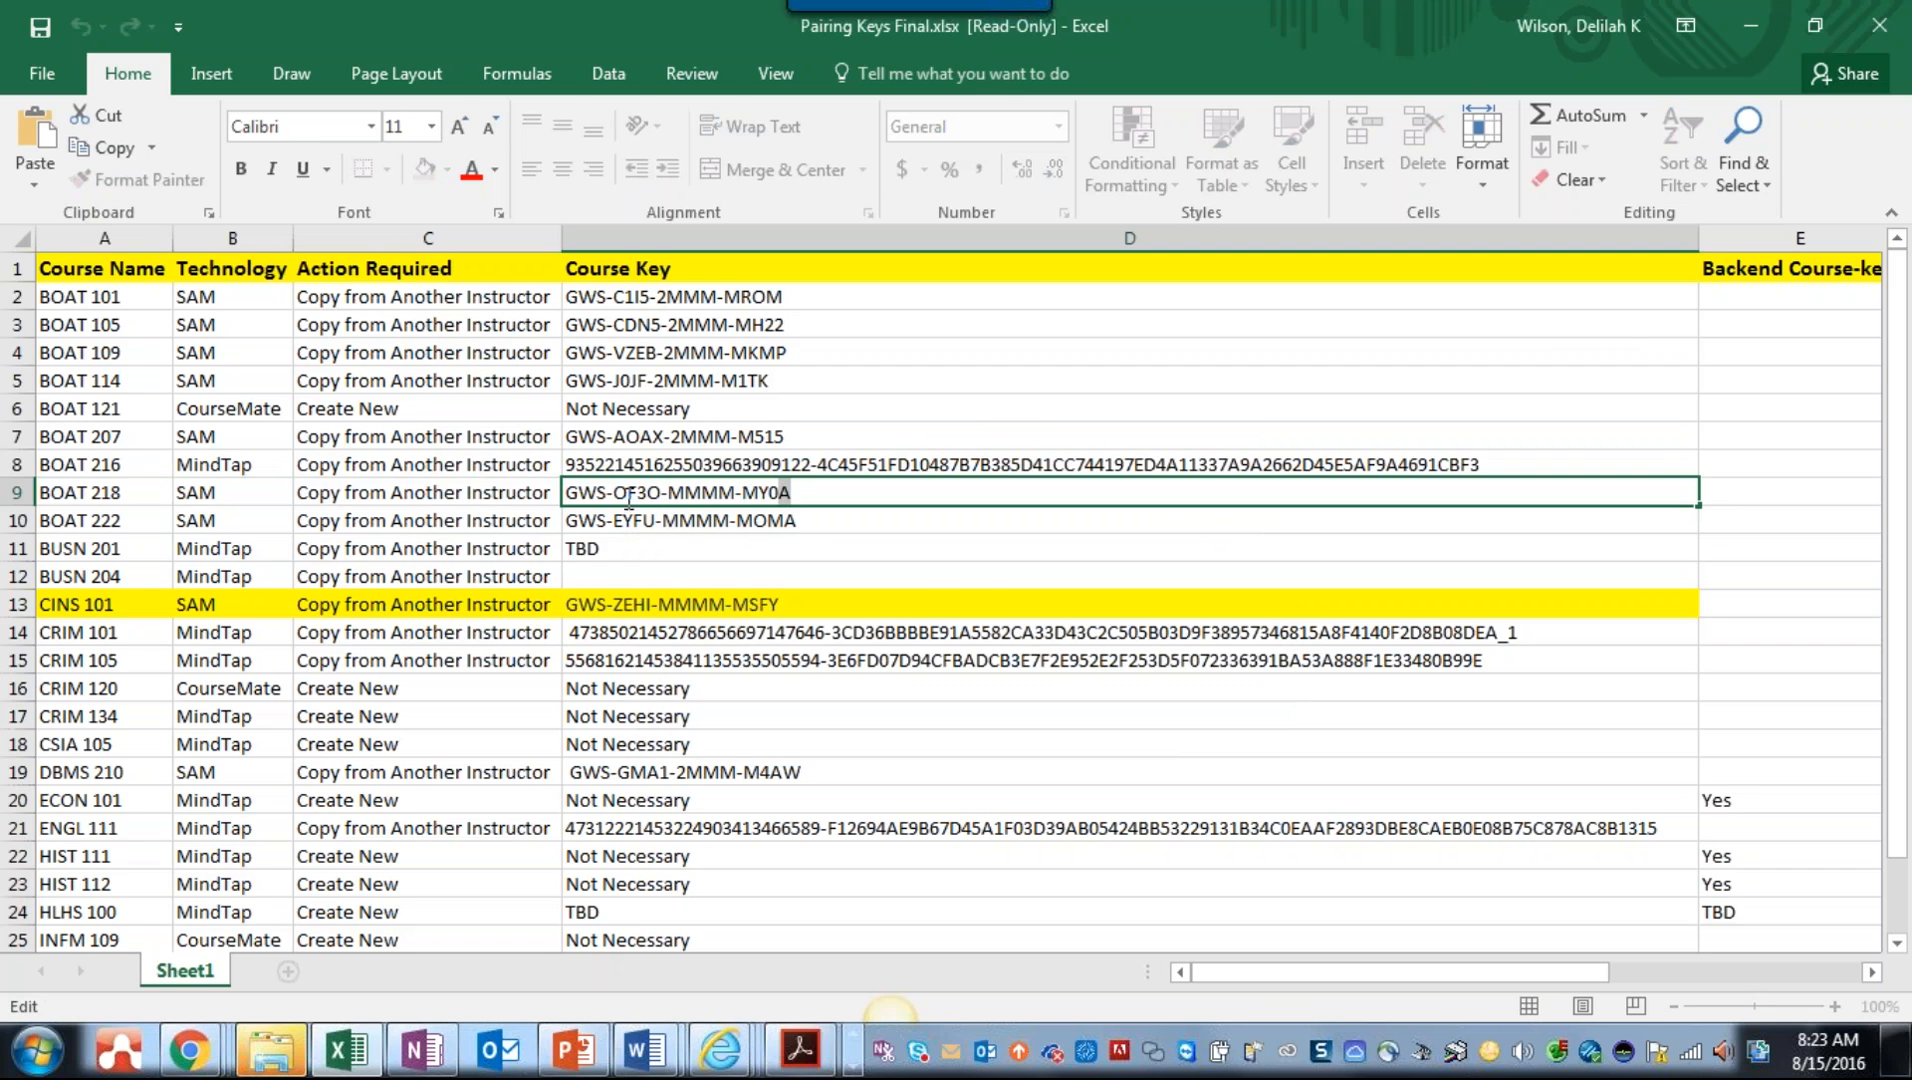
drag(786, 493, 569, 497)
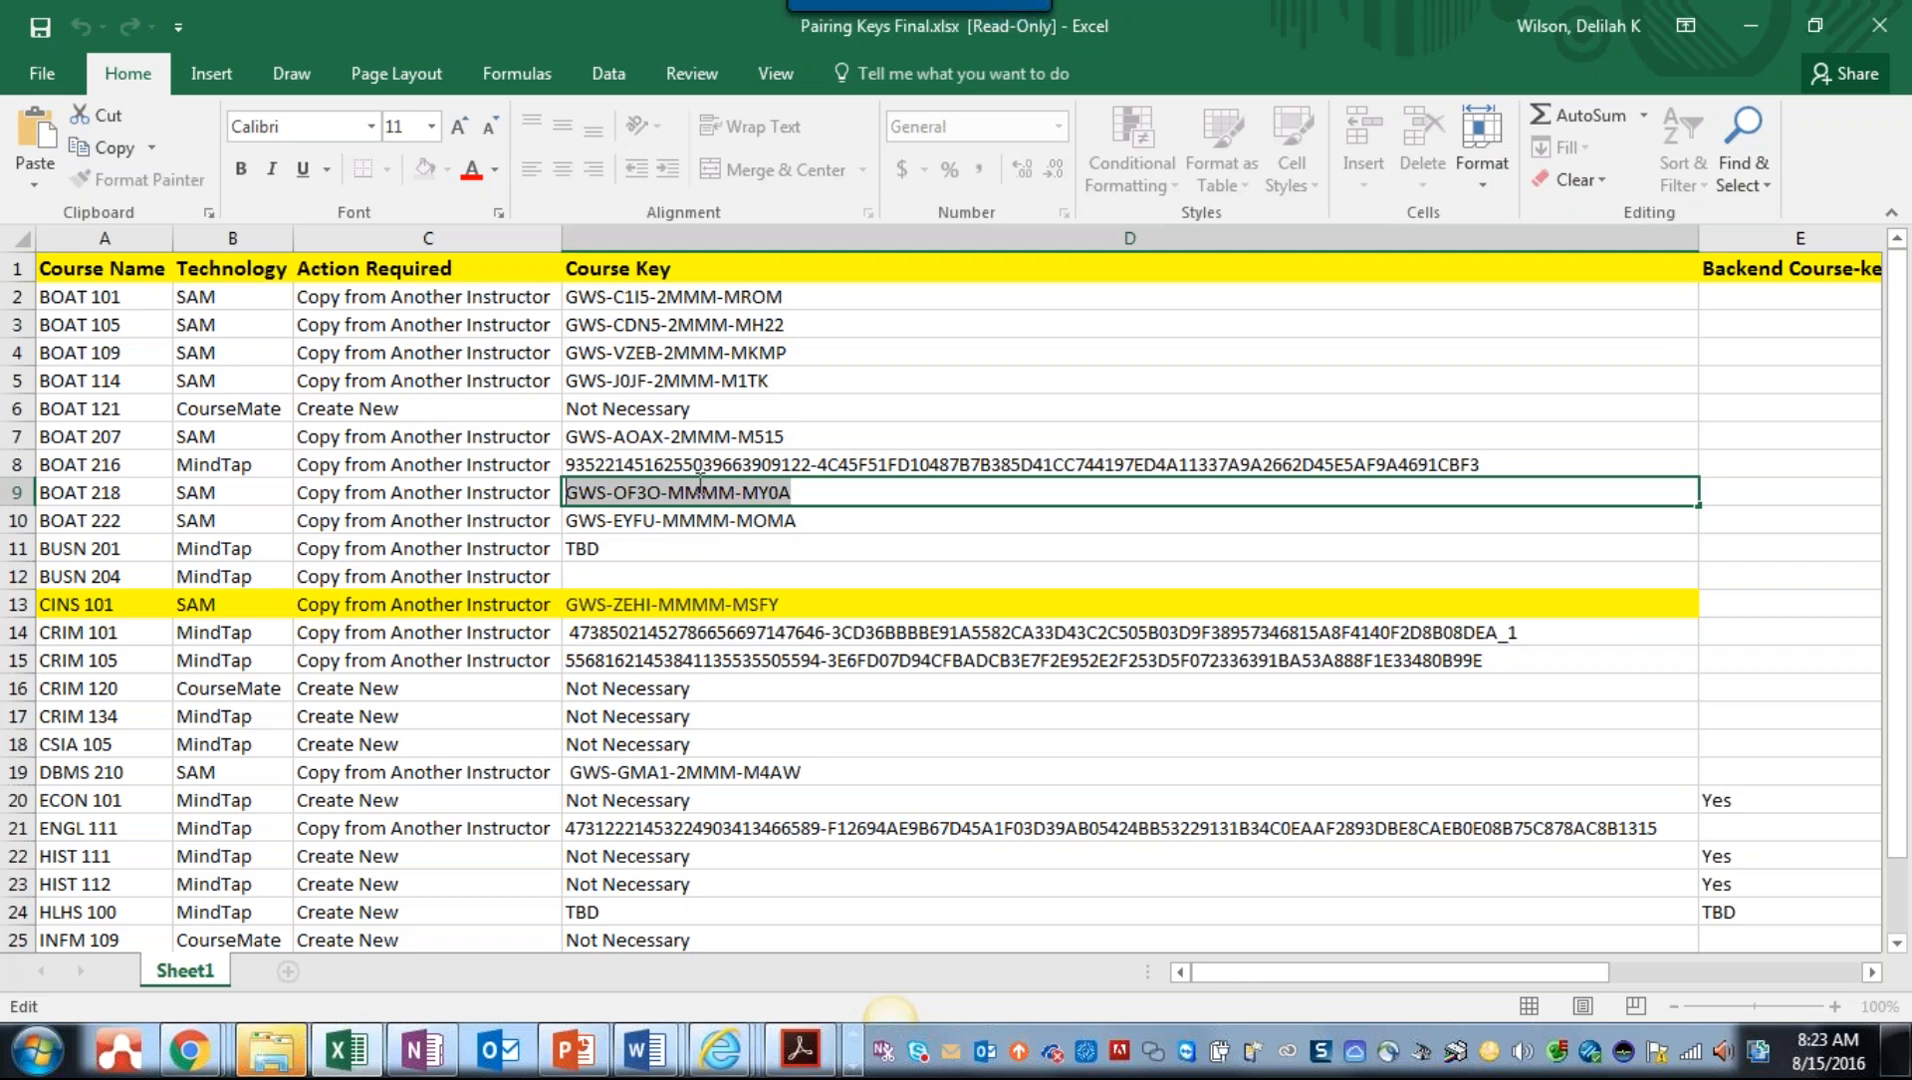
key(alt+Tab)
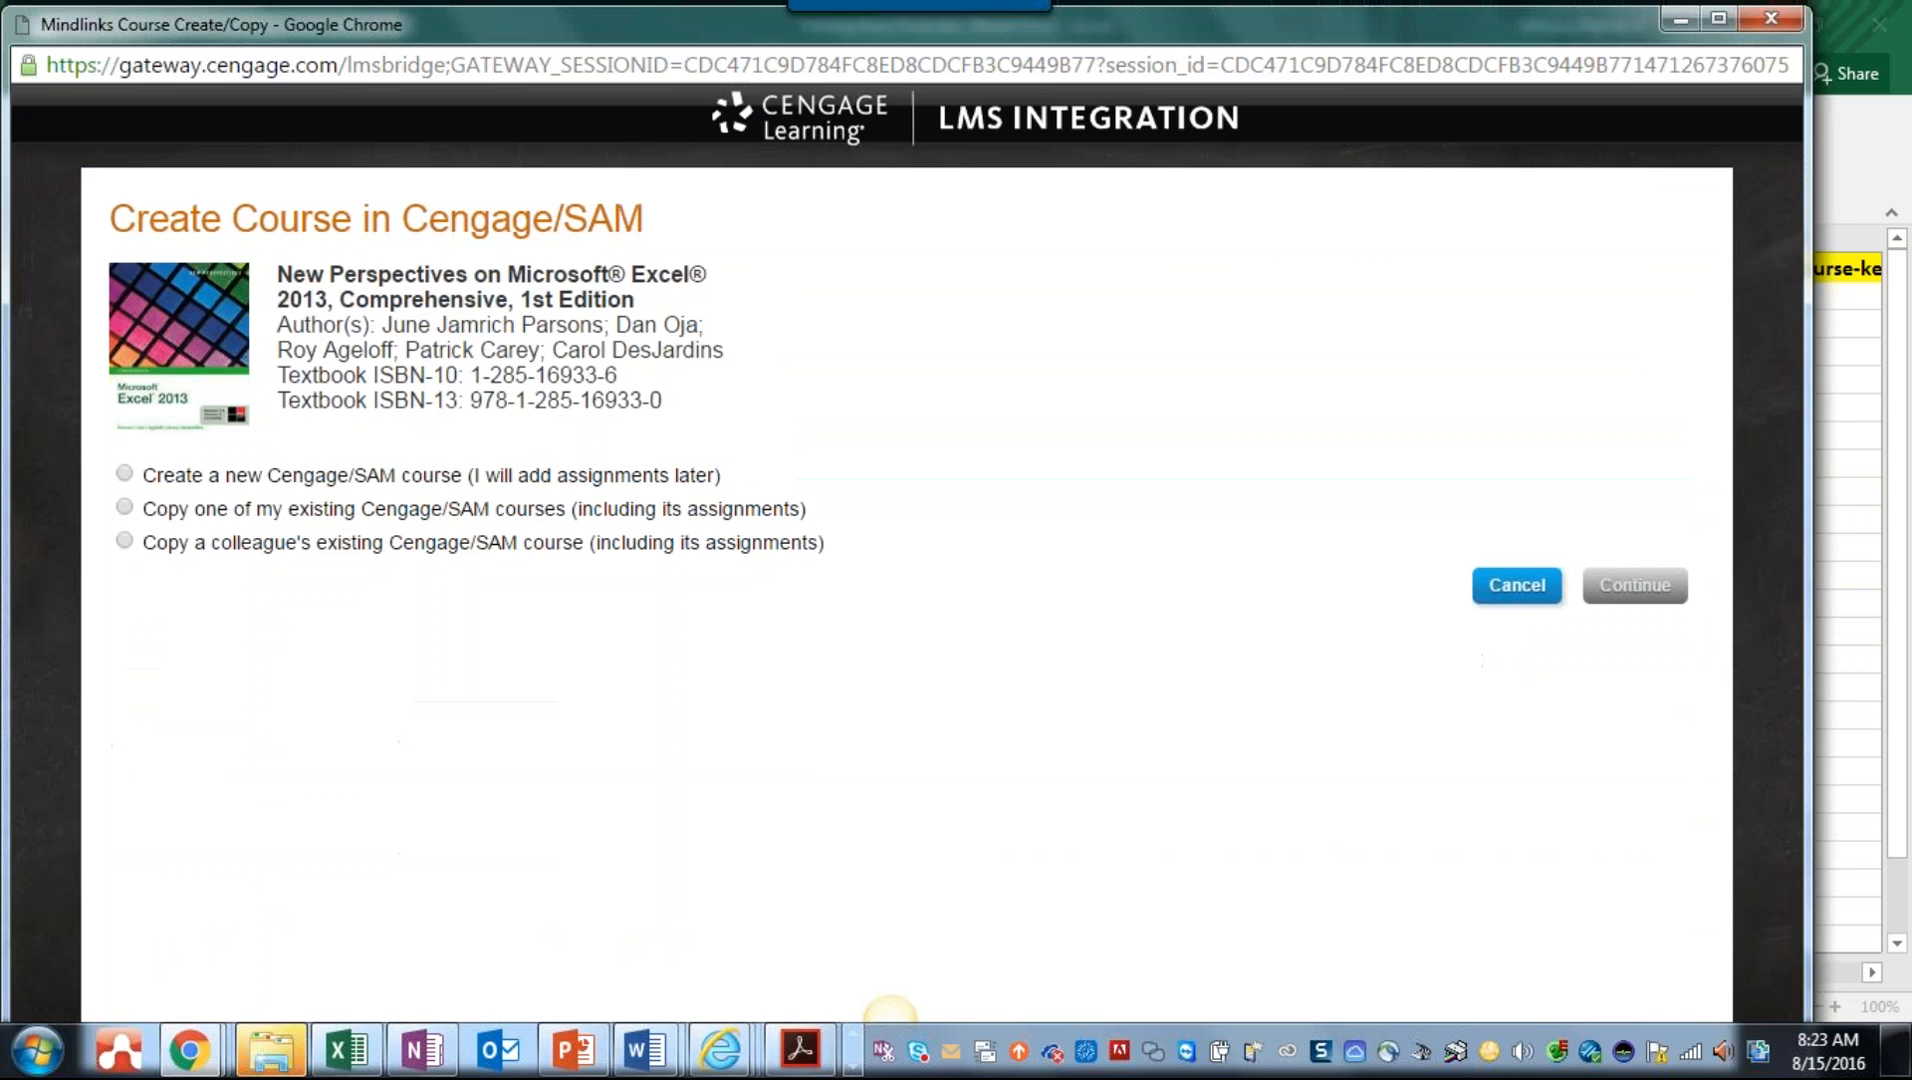
Choose 'Copy a colleague's existing Cengage/SAM course', paste the BOAT 218 key, and verify it
click(125, 541)
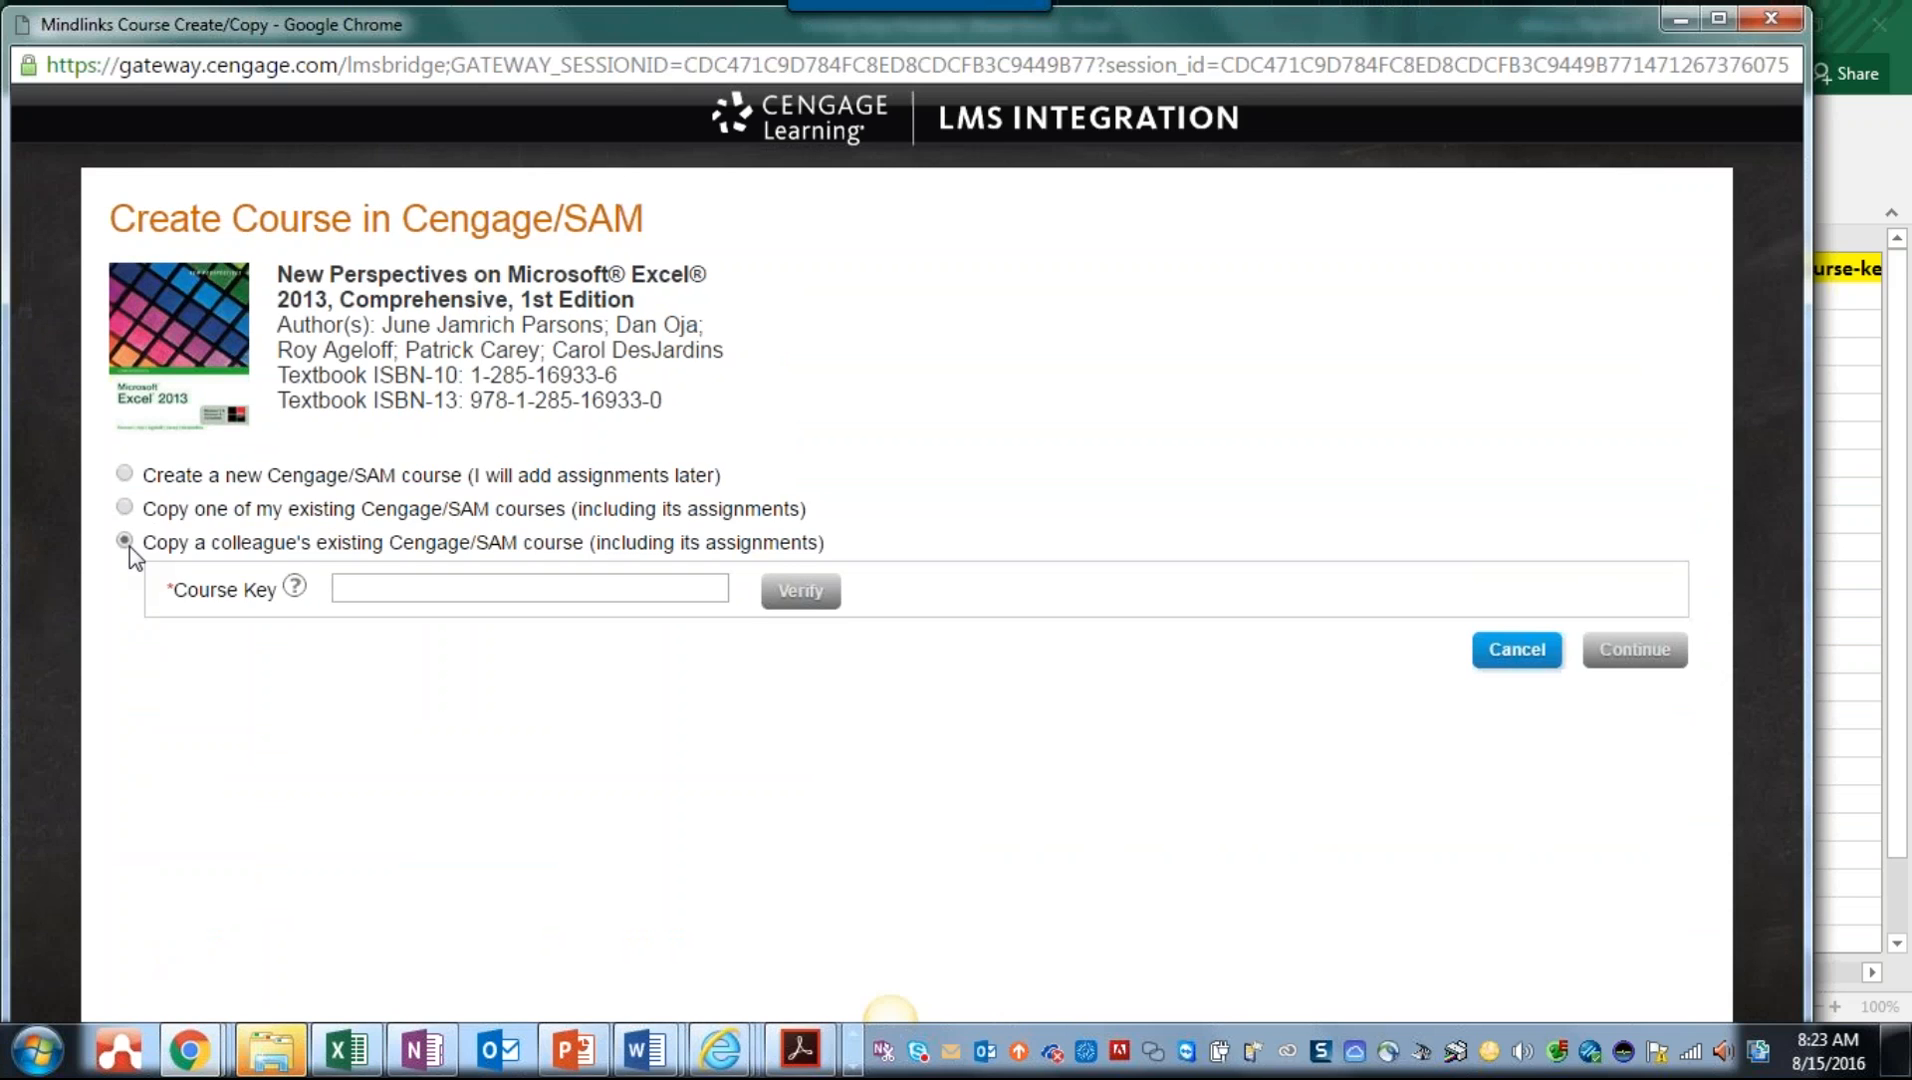
drag(263, 544, 341, 546)
click(388, 587)
drag(222, 542, 302, 542)
click(390, 585)
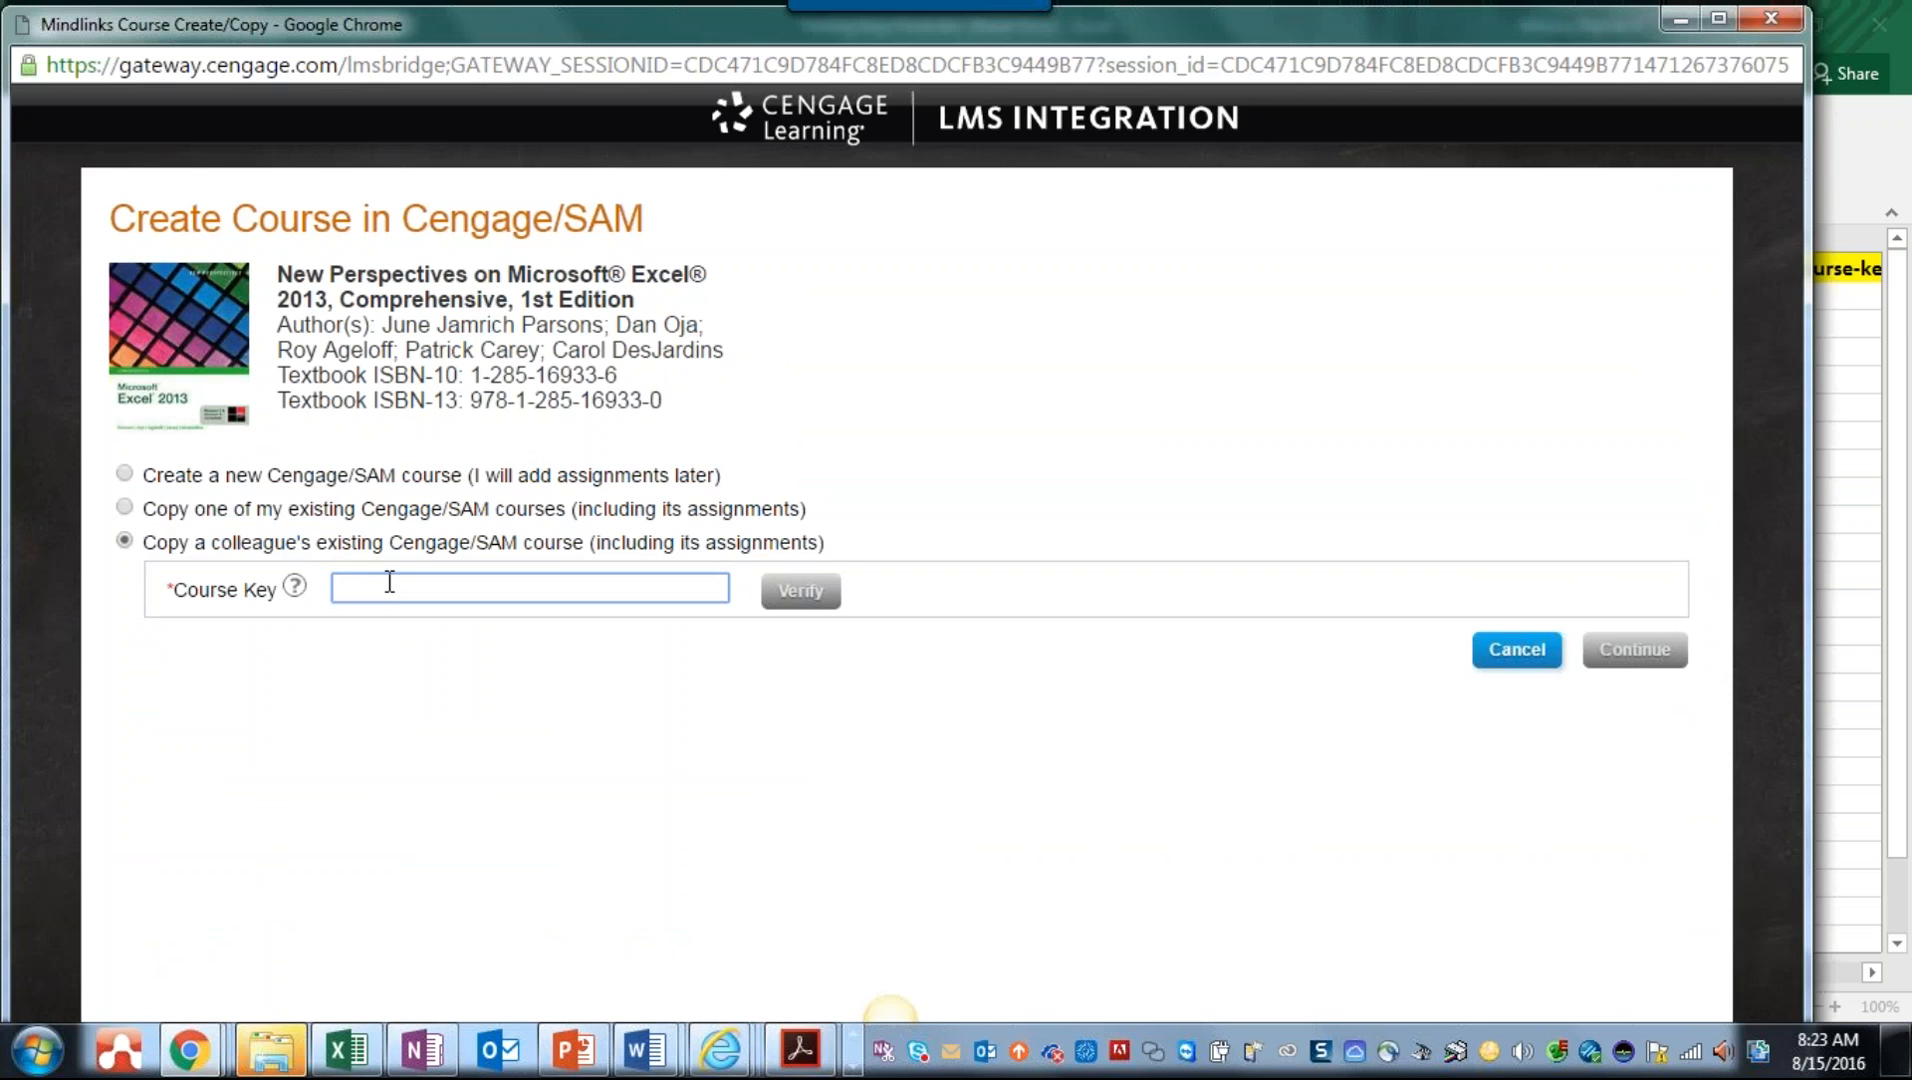
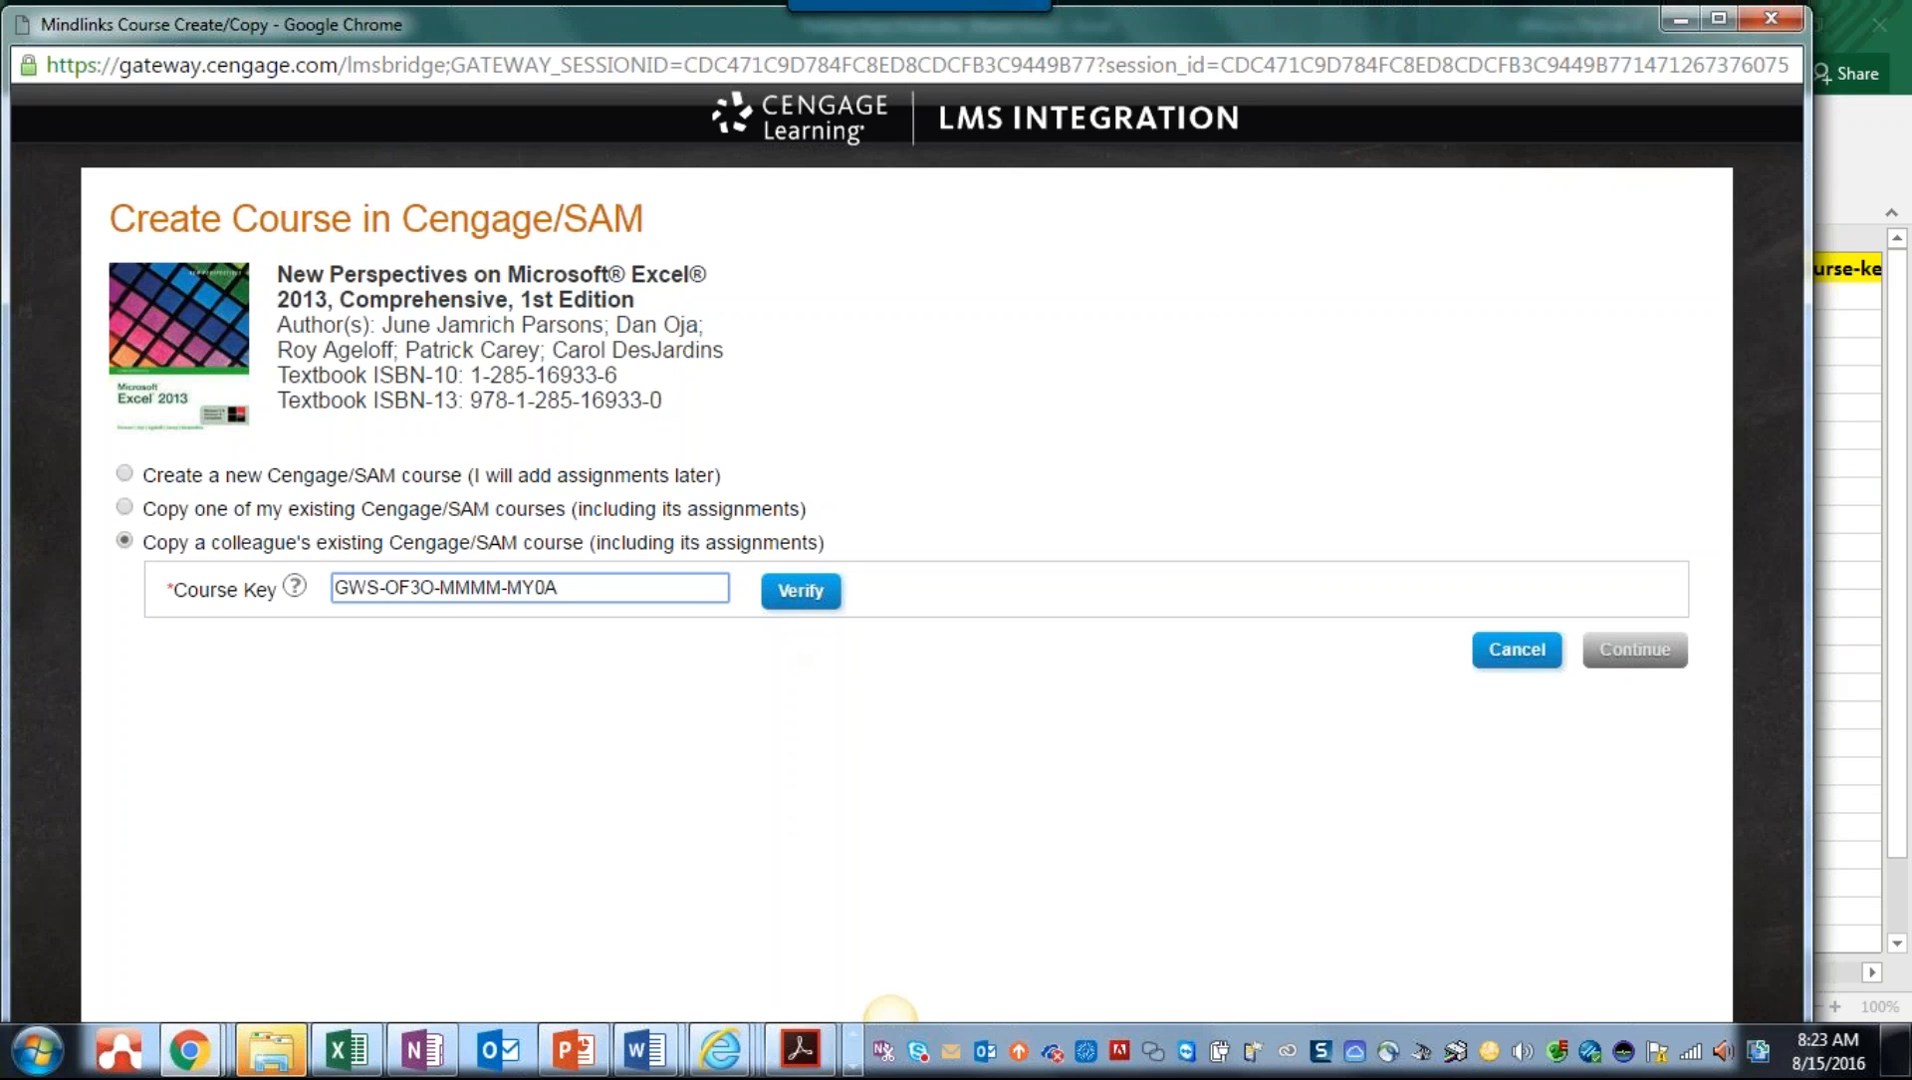
click(803, 594)
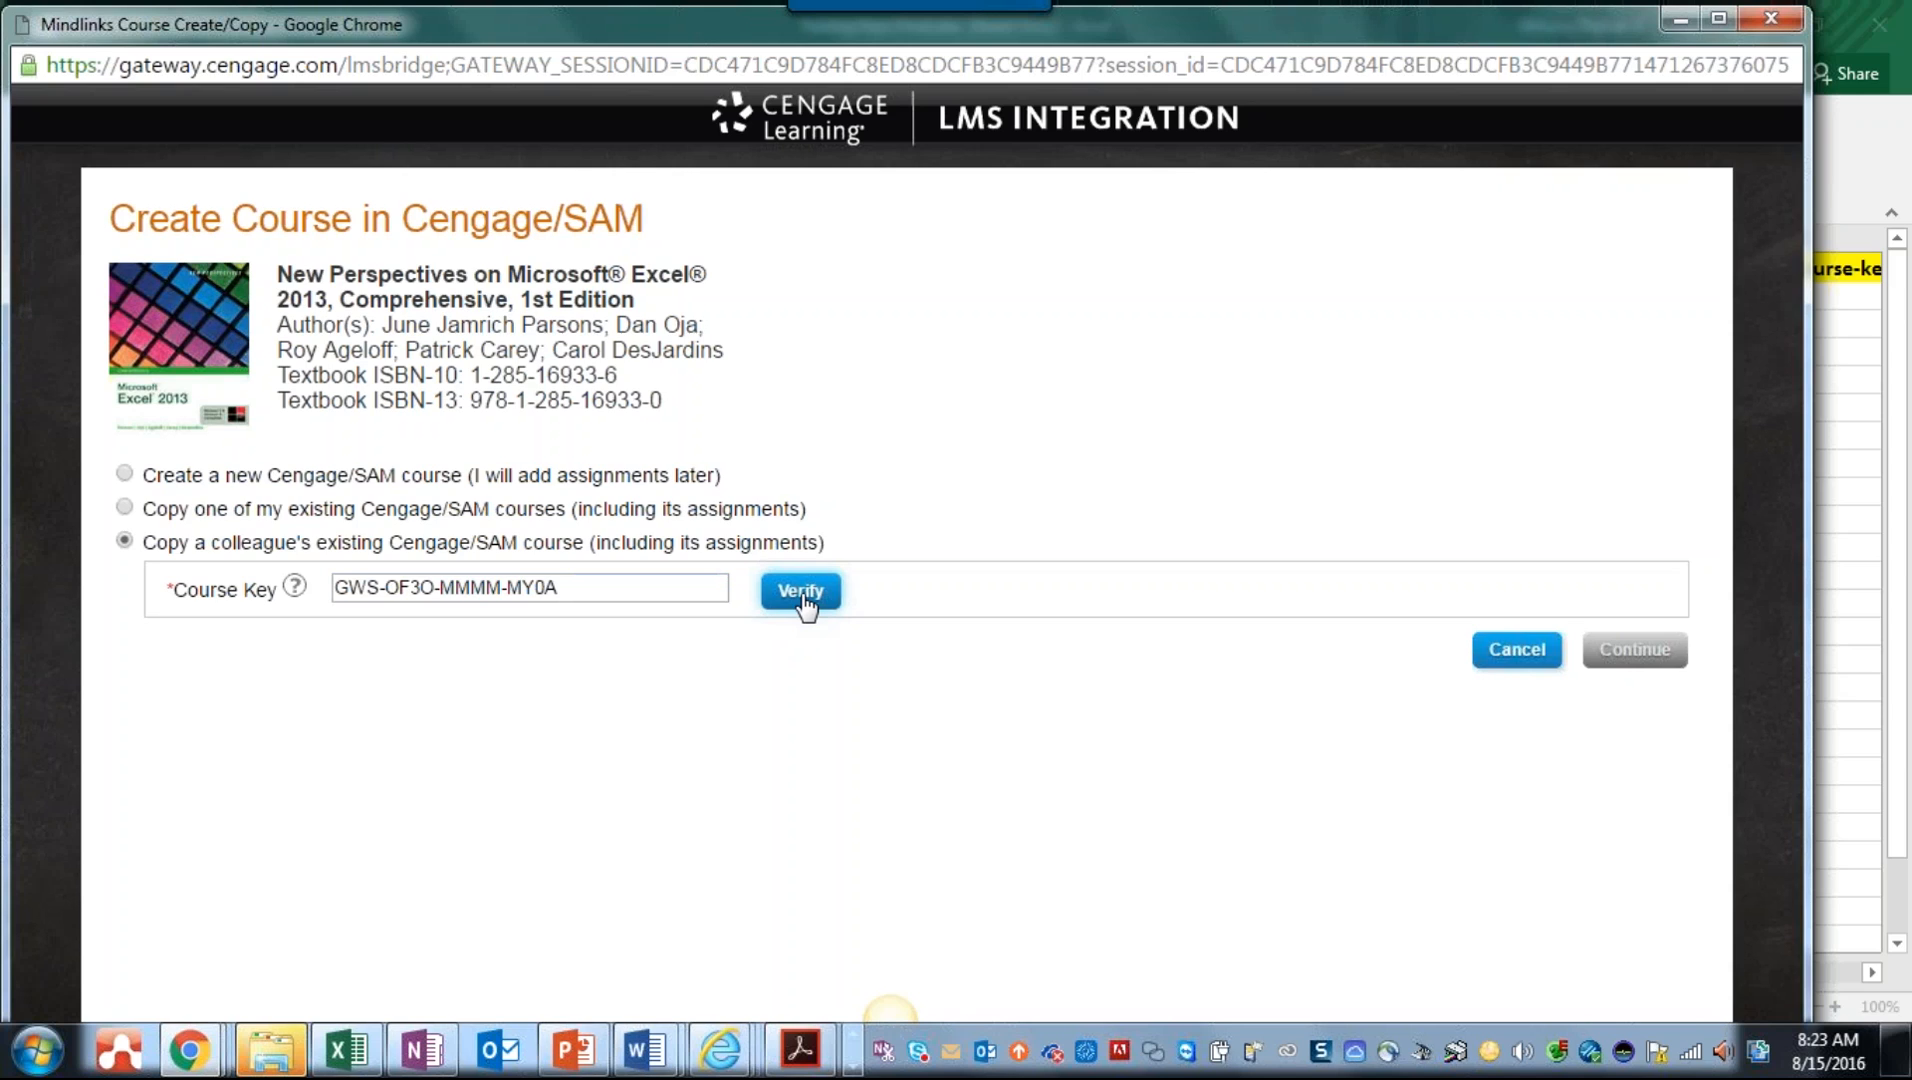
click(490, 716)
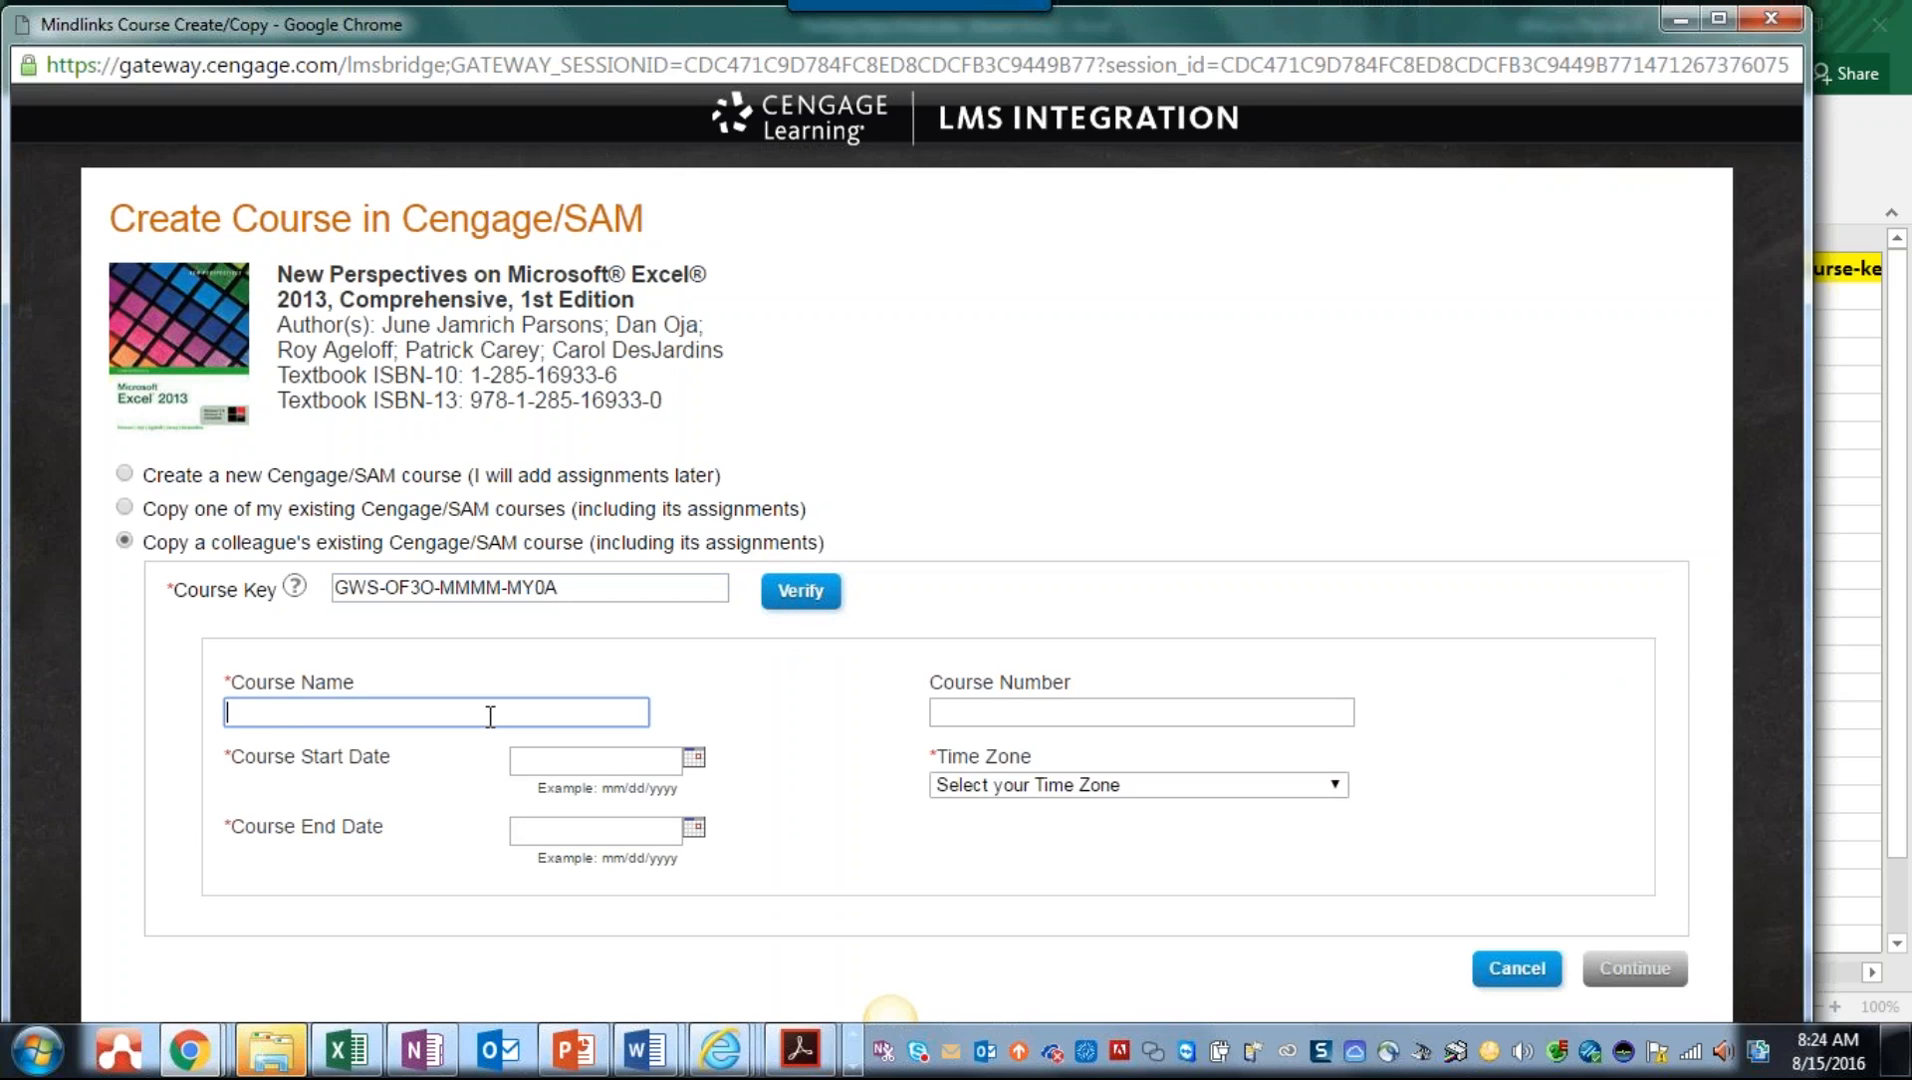
Name the course BOAT 218-00K-K1-201620, checking the course code in Blackboard
text(BOAT 218)
click(190, 1045)
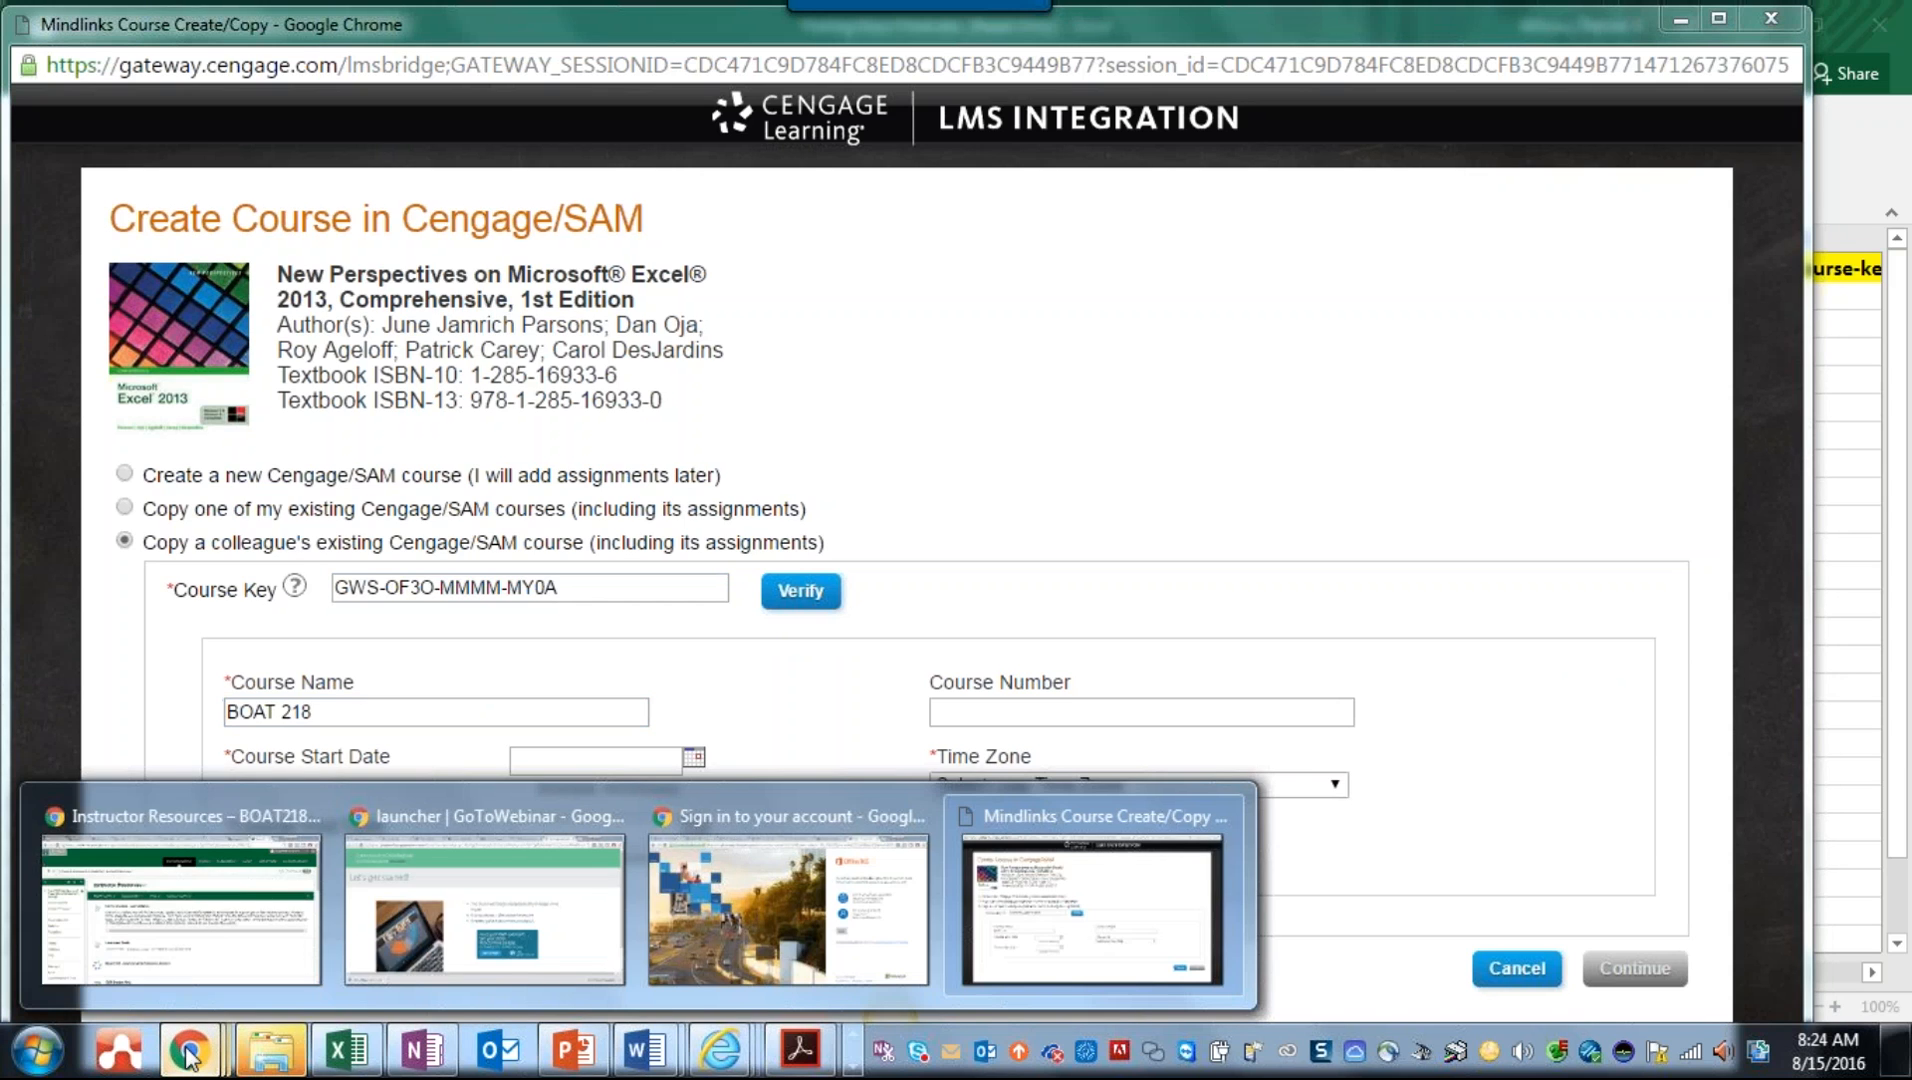
click(180, 936)
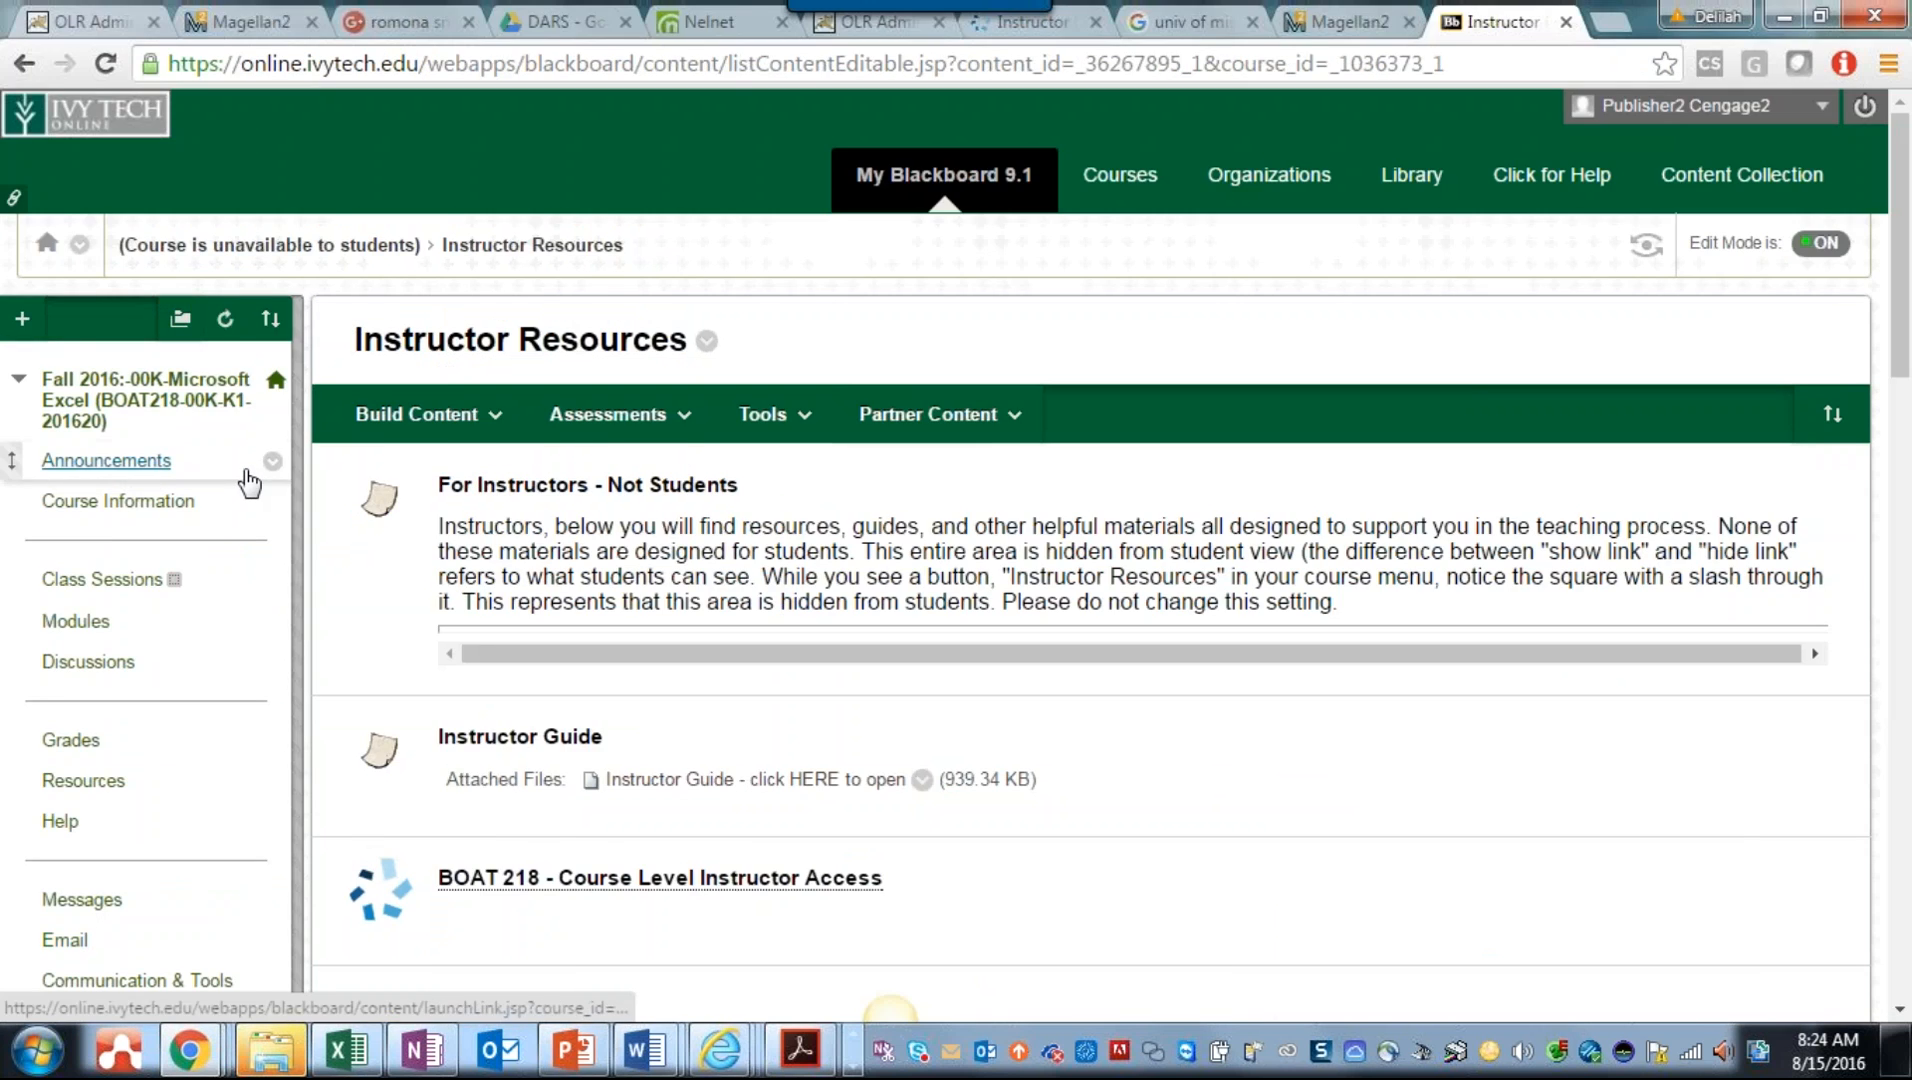
key(alt+Tab)
text(0)
key(BackSpace)
key(BackSpace)
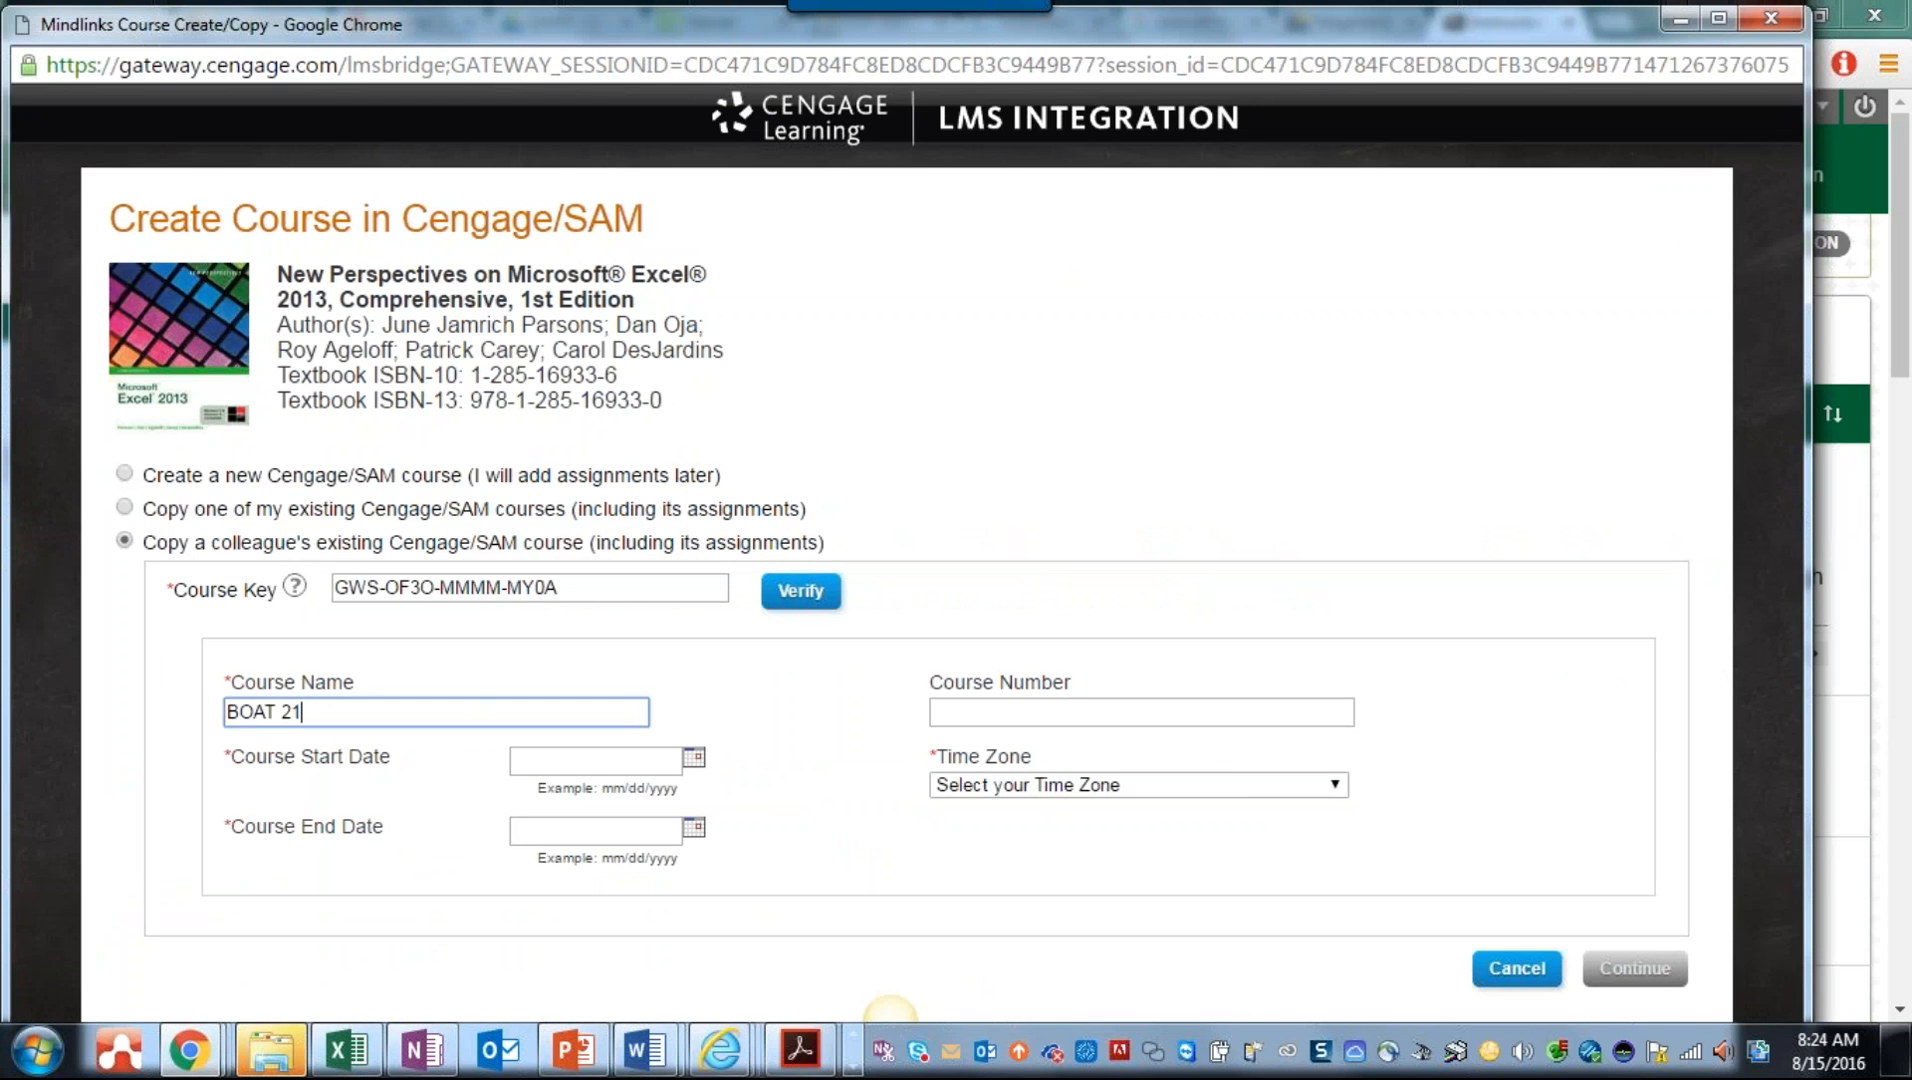
text(8-00K)
key(alt+Tab)
key(alt+Tab)
text(-k1)
key(BackSpace)
key(BackSpace)
text(K1-201620)
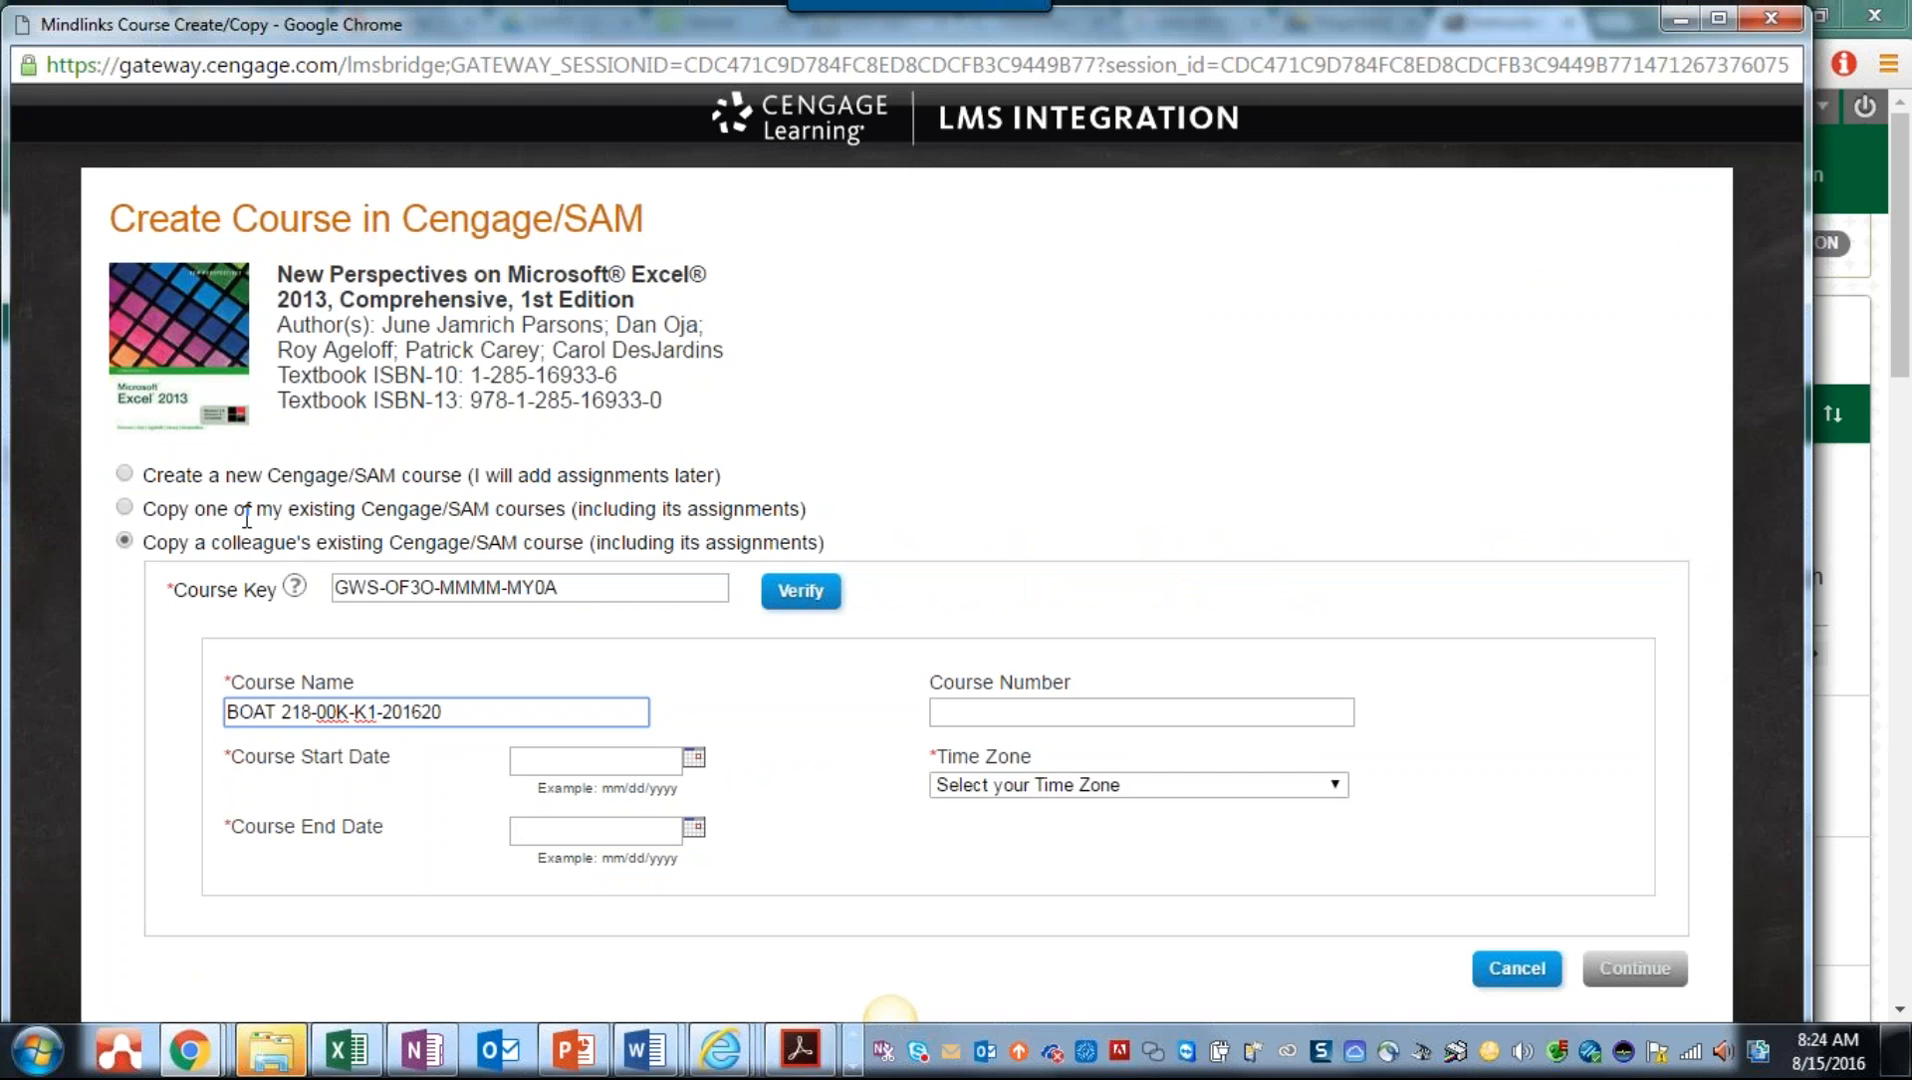
Set the course to run from 08/22/2016 to 08/22/2017
click(695, 760)
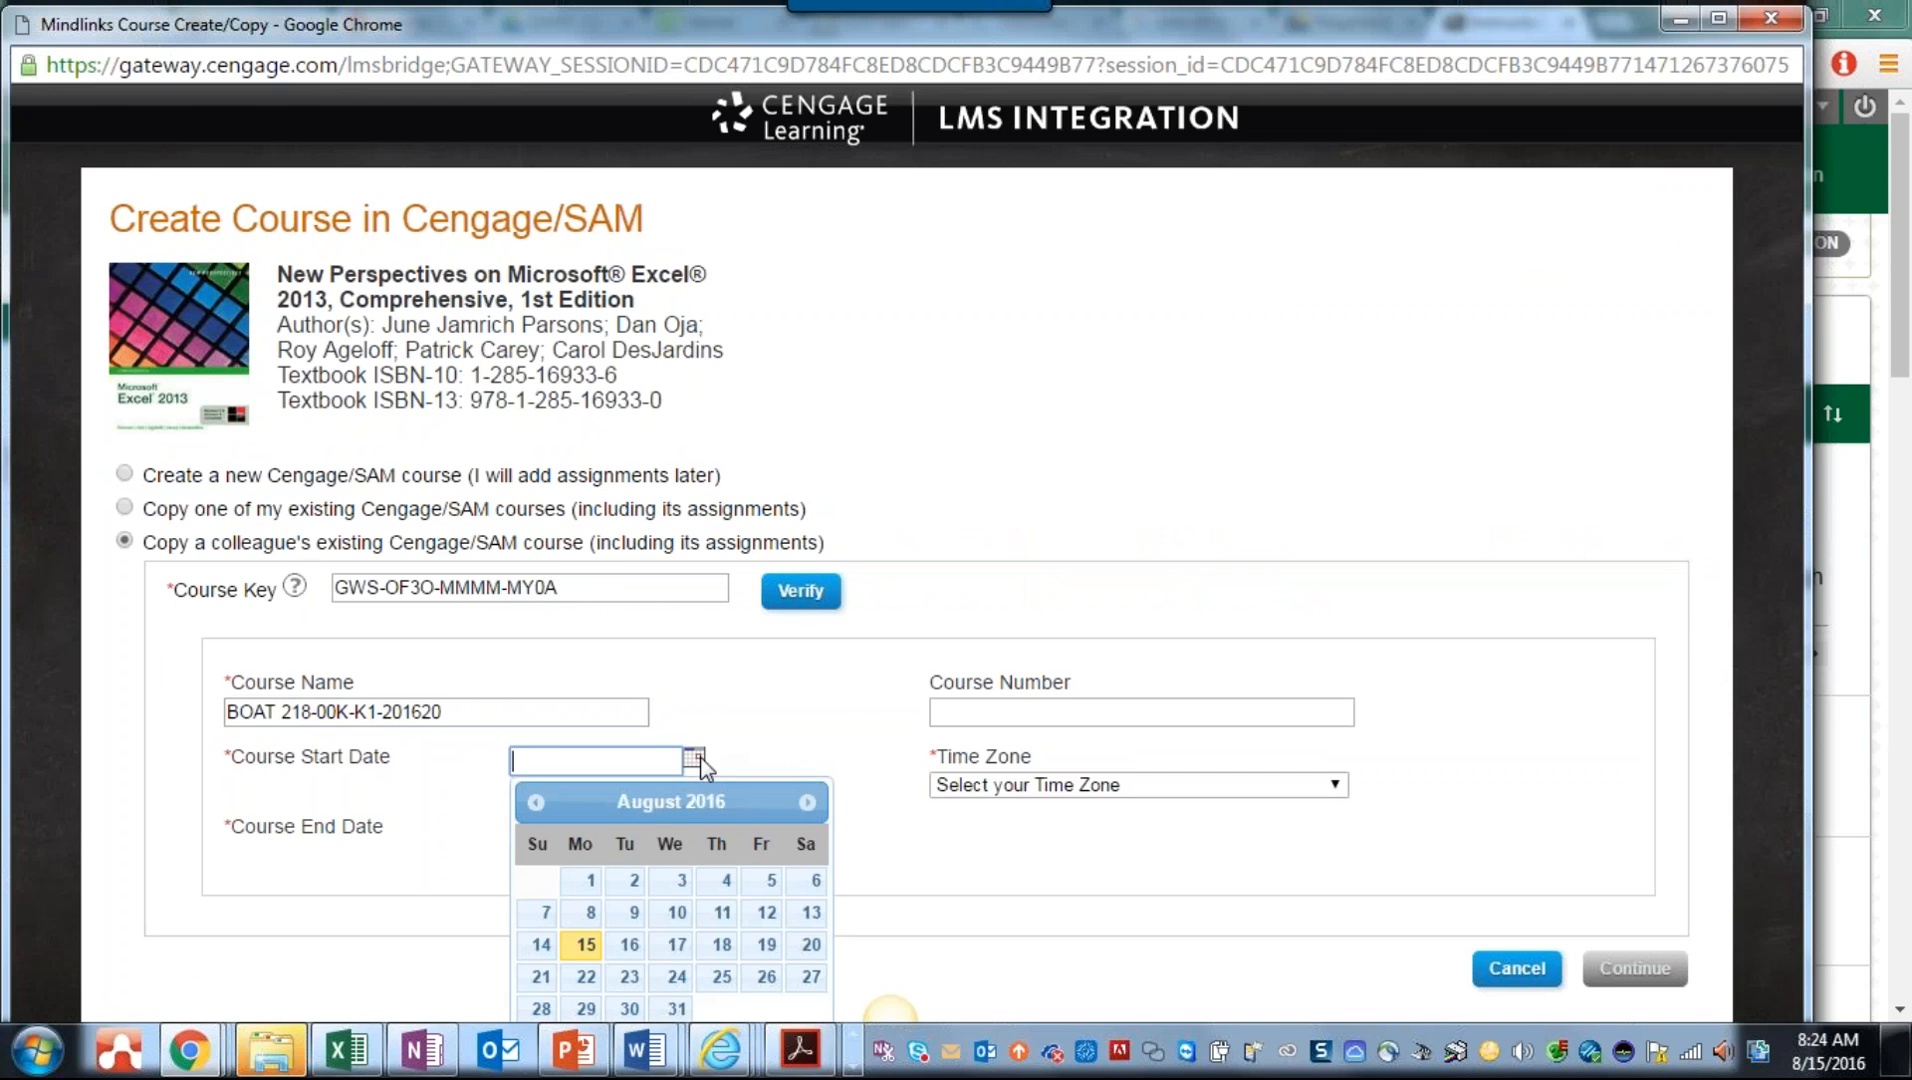
click(588, 978)
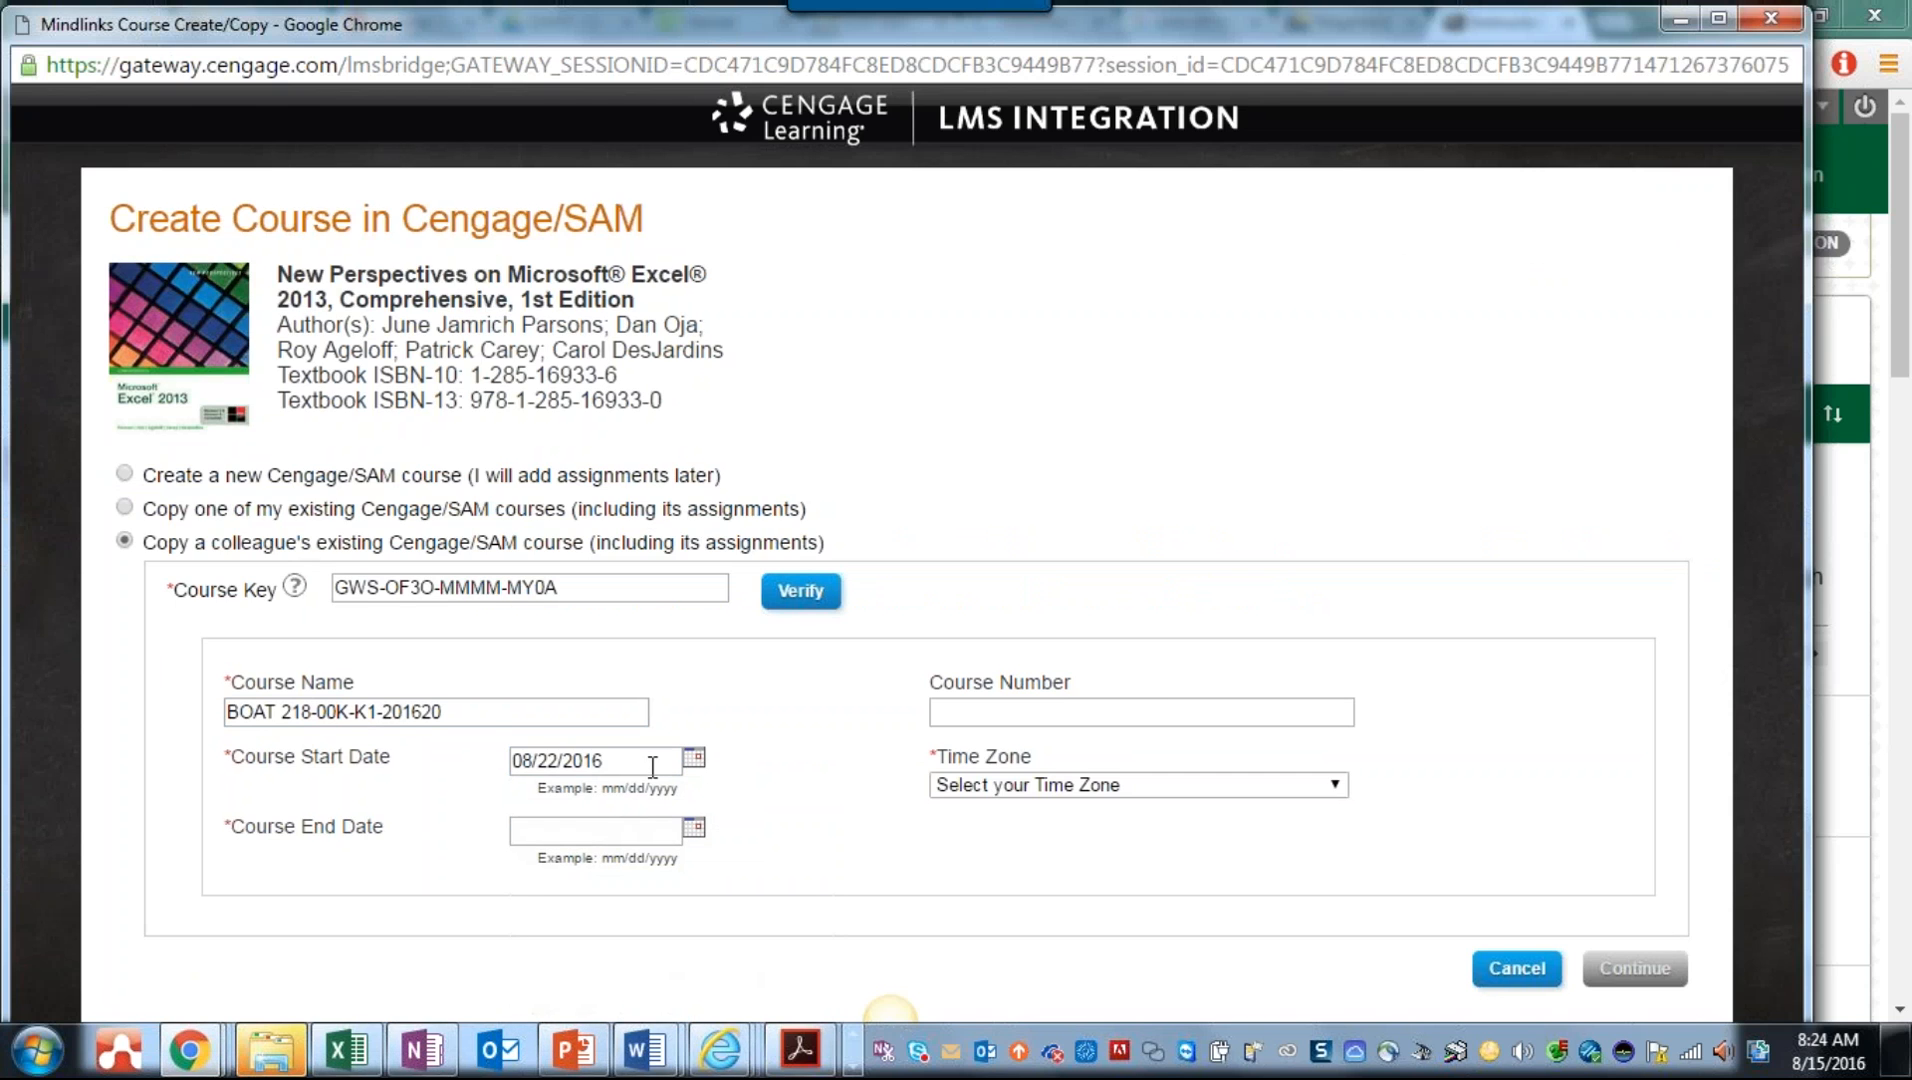
key(ctrl+a)
key(ctrl+c)
key(Tab)
key(ctrl+v)
key(BackSpace)
text(7)
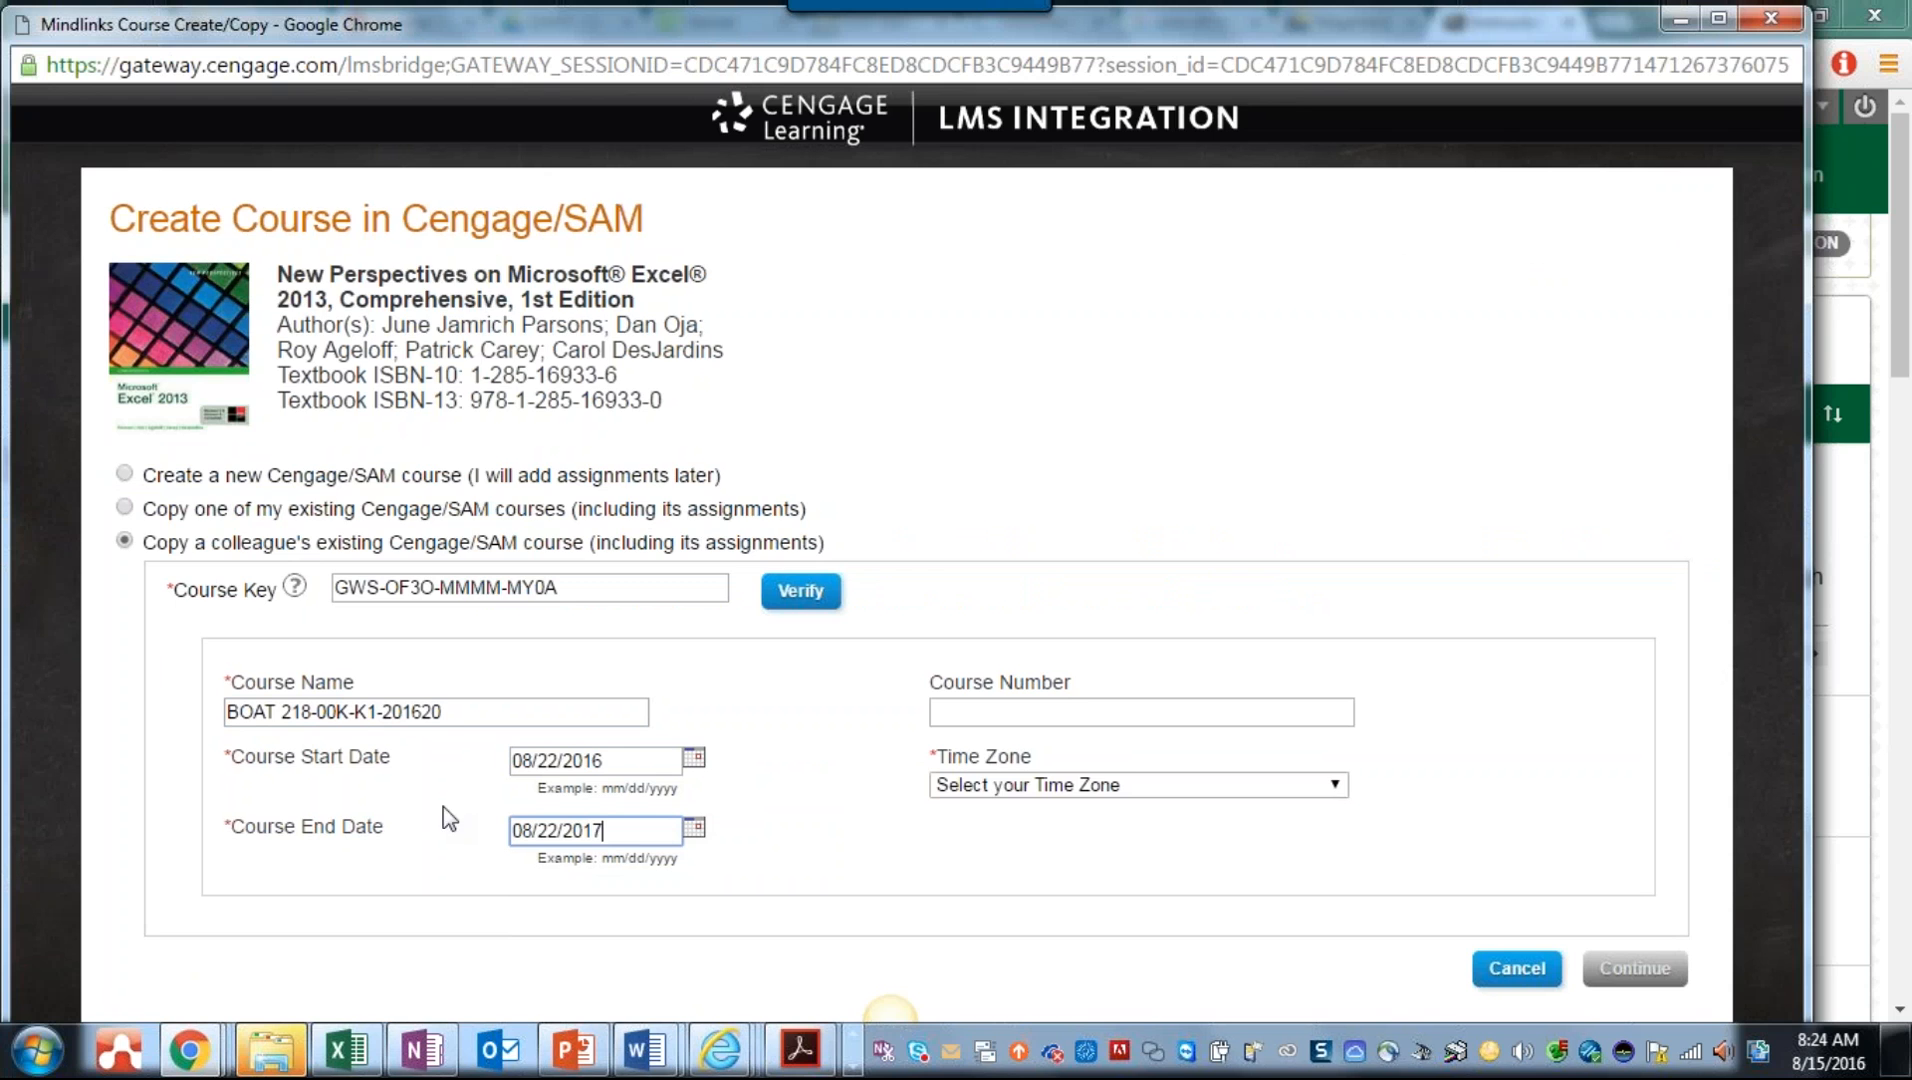
click(920, 863)
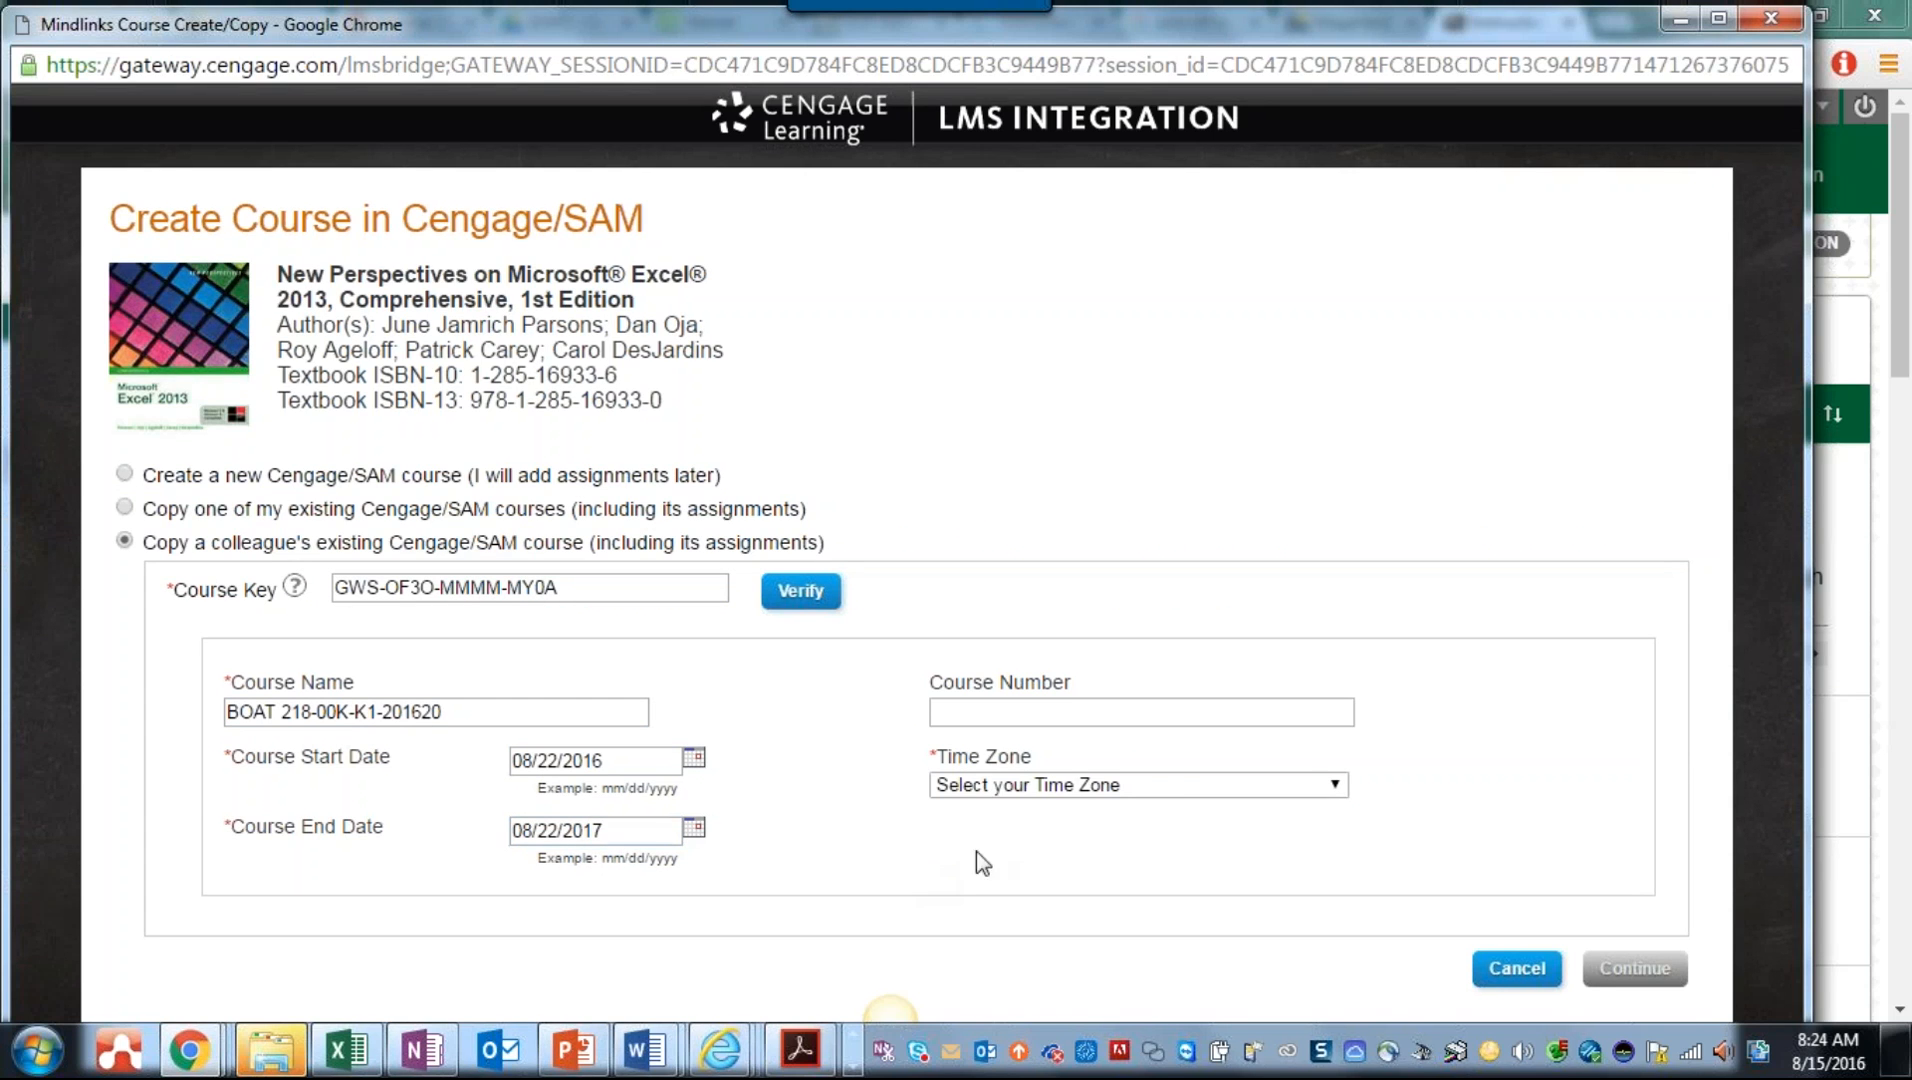
Pick Eastern Time (US & Canada) as the time zone and submit the course details
click(1158, 792)
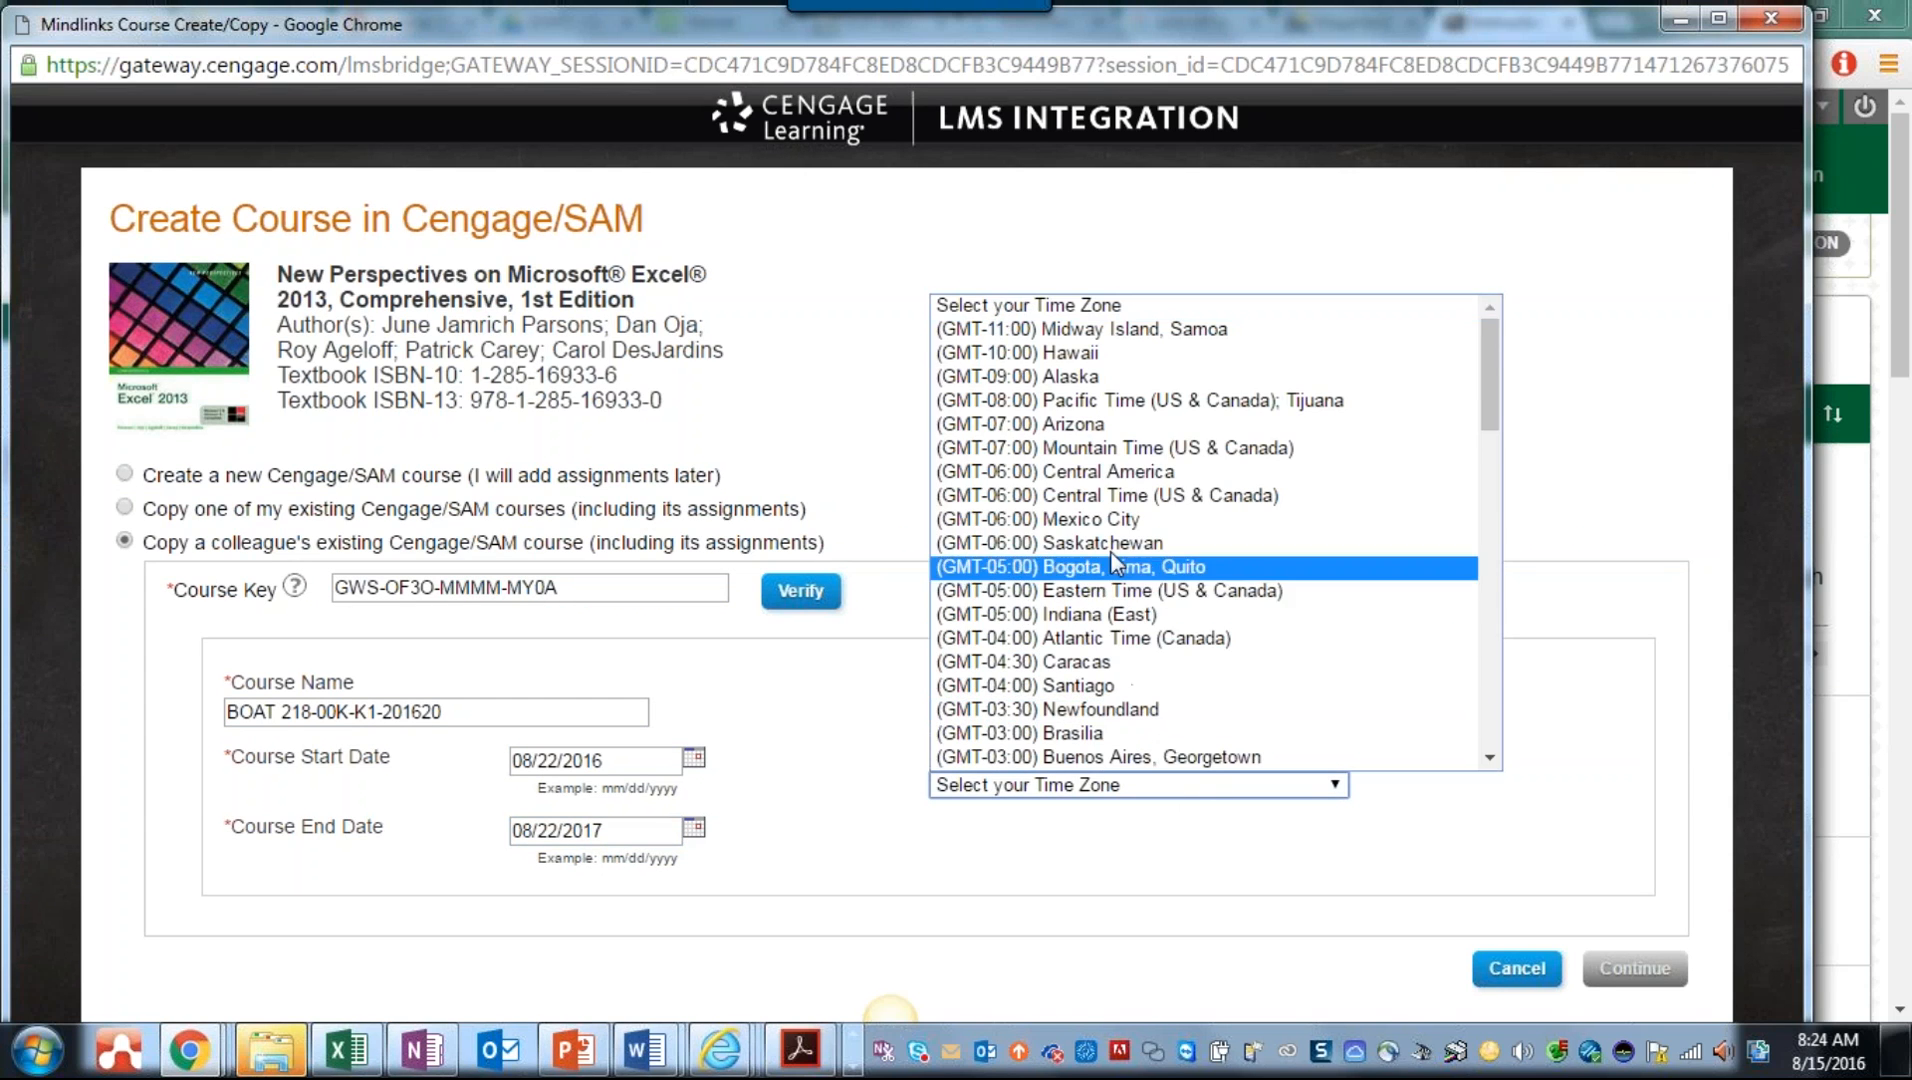
click(1118, 592)
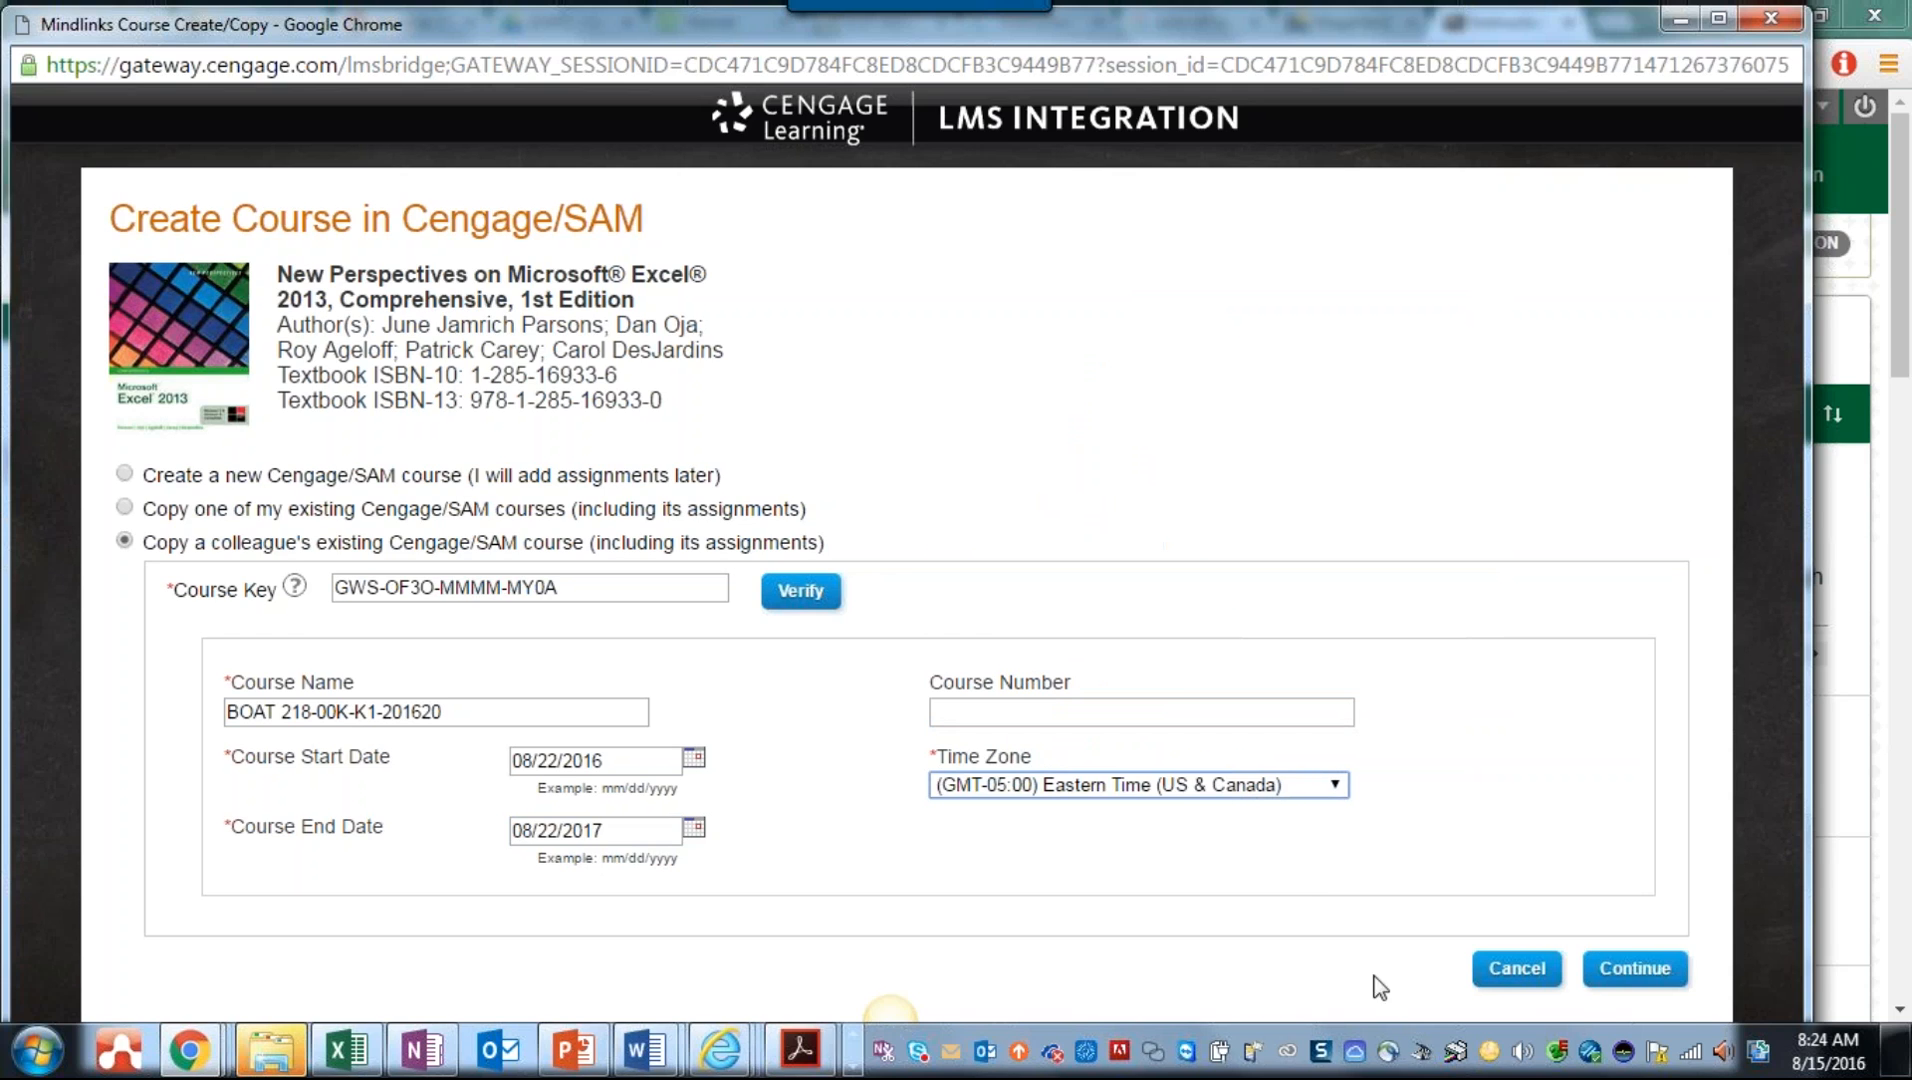
click(1640, 970)
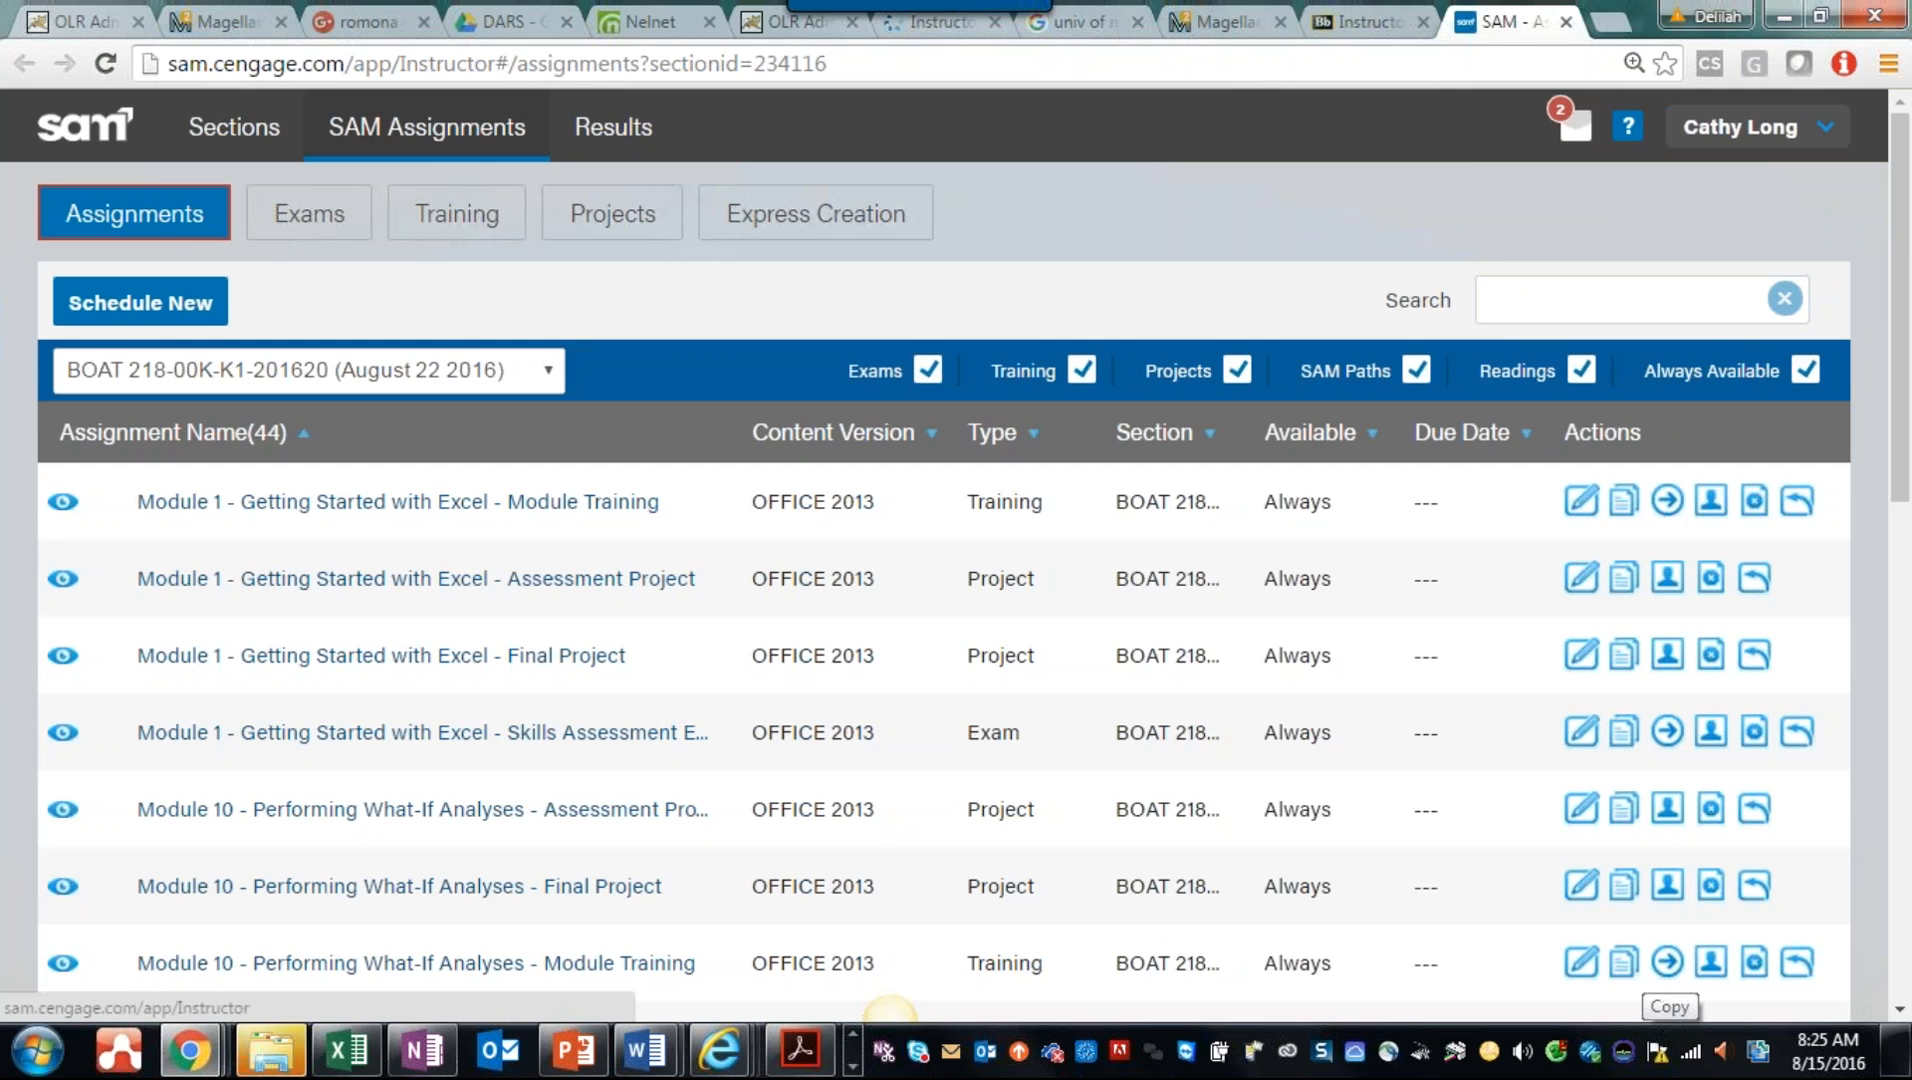
Close the SAM tab listing the new section's 44 assignments
click(1566, 22)
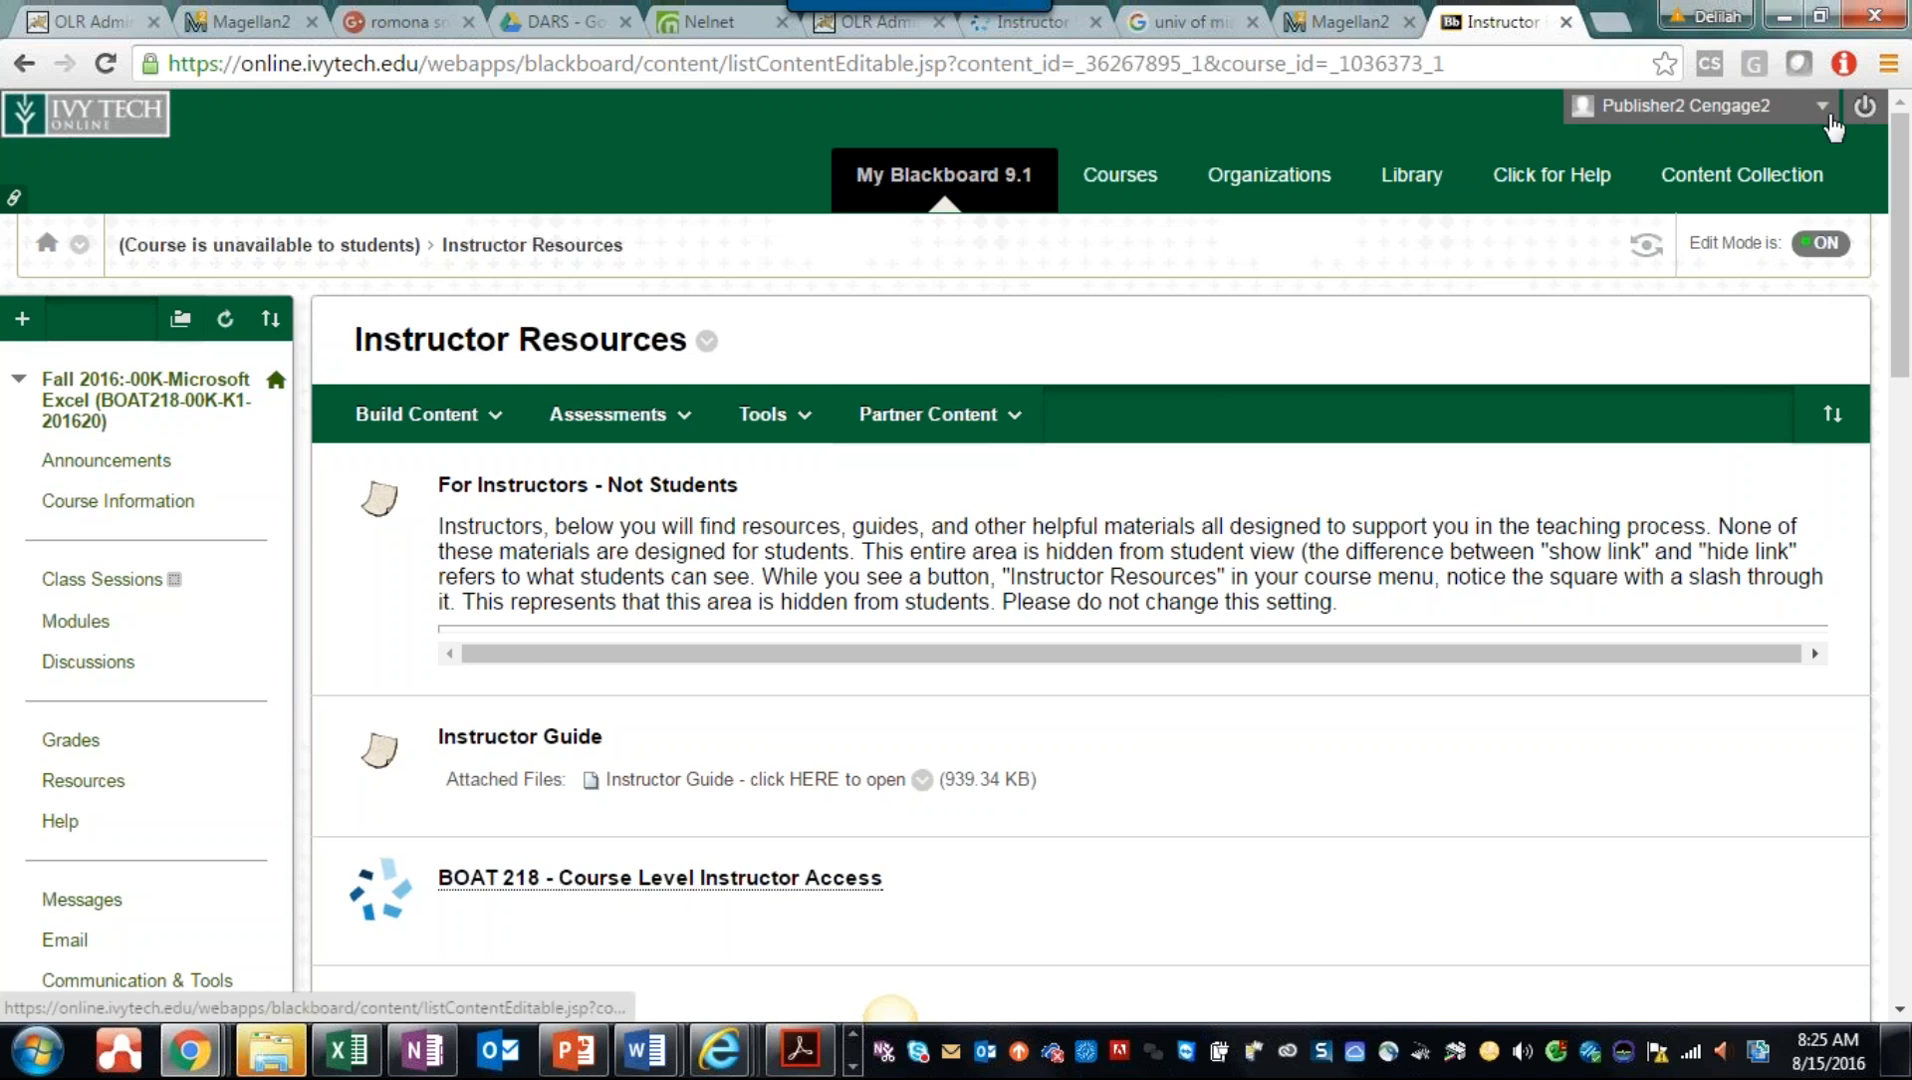
Log out of Blackboard and correct the saved username in the Login Here box
click(1861, 116)
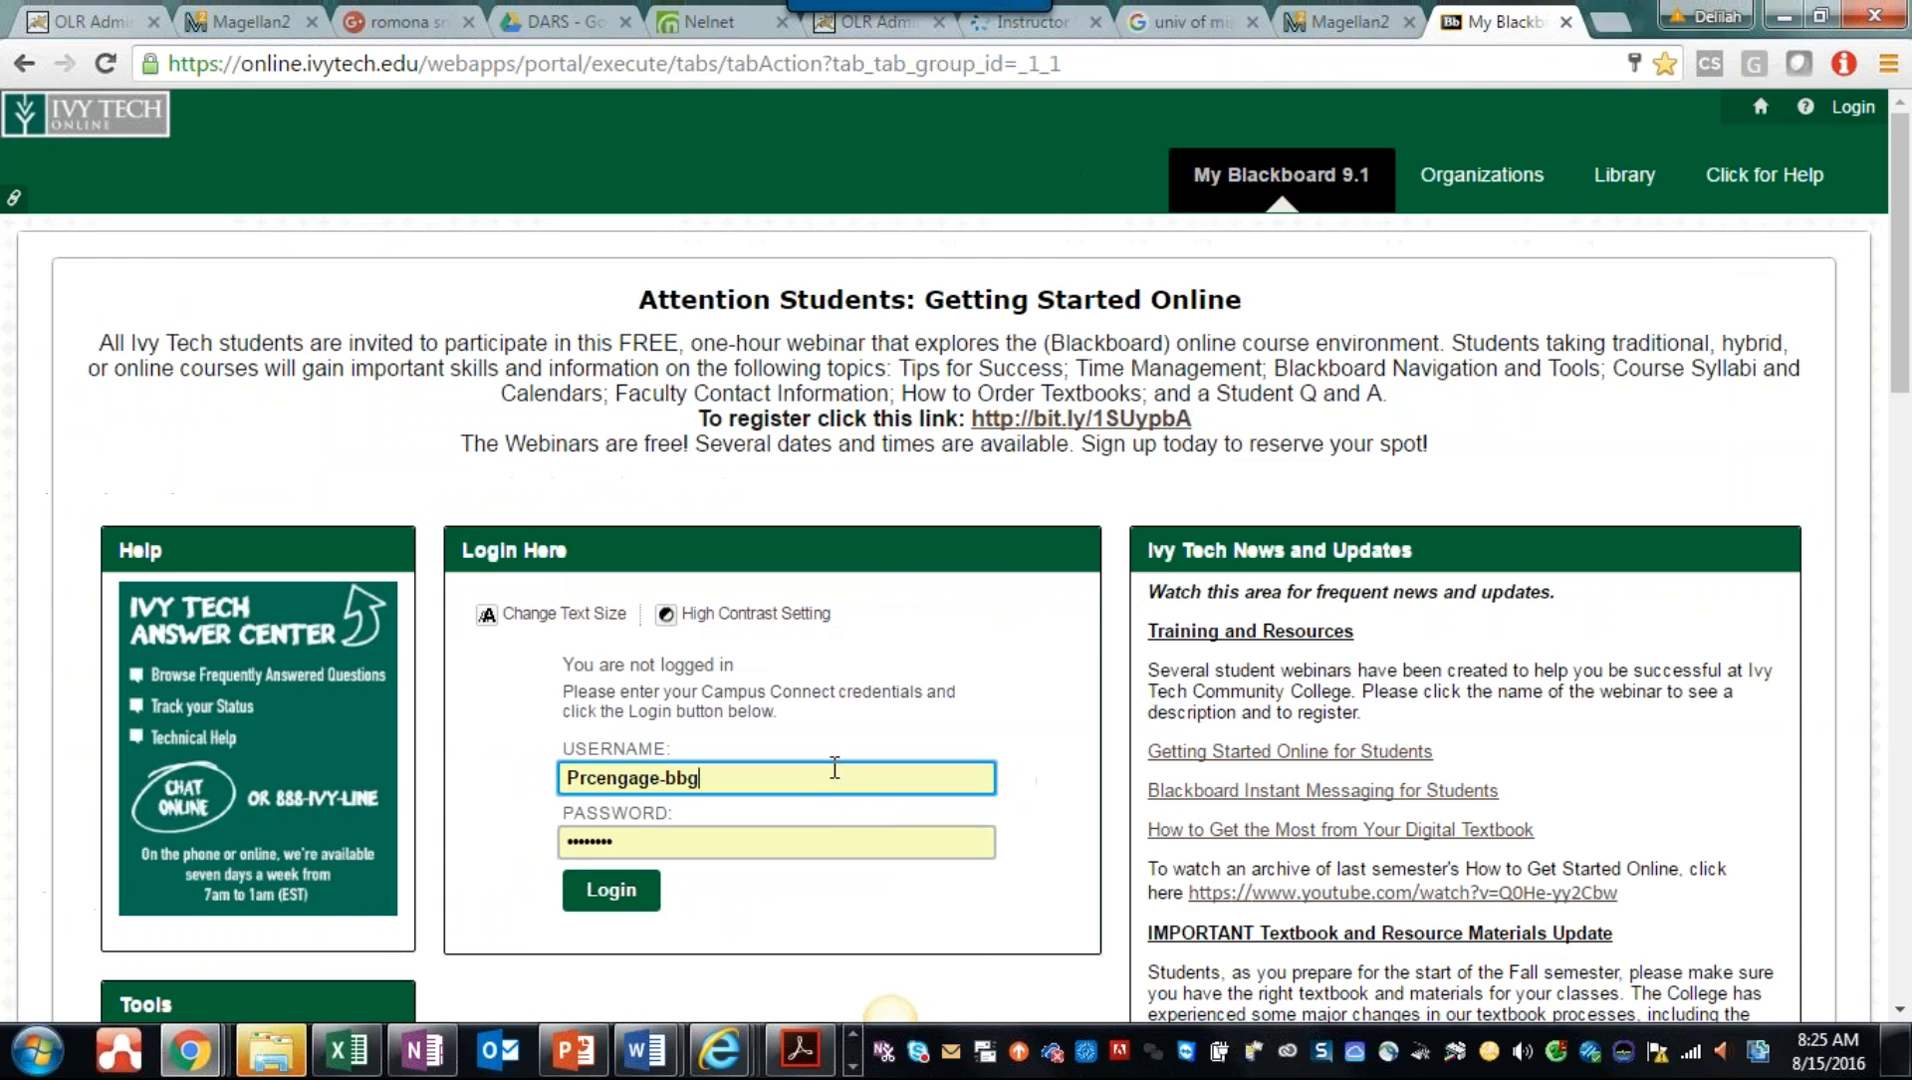
key(ctrl+a)
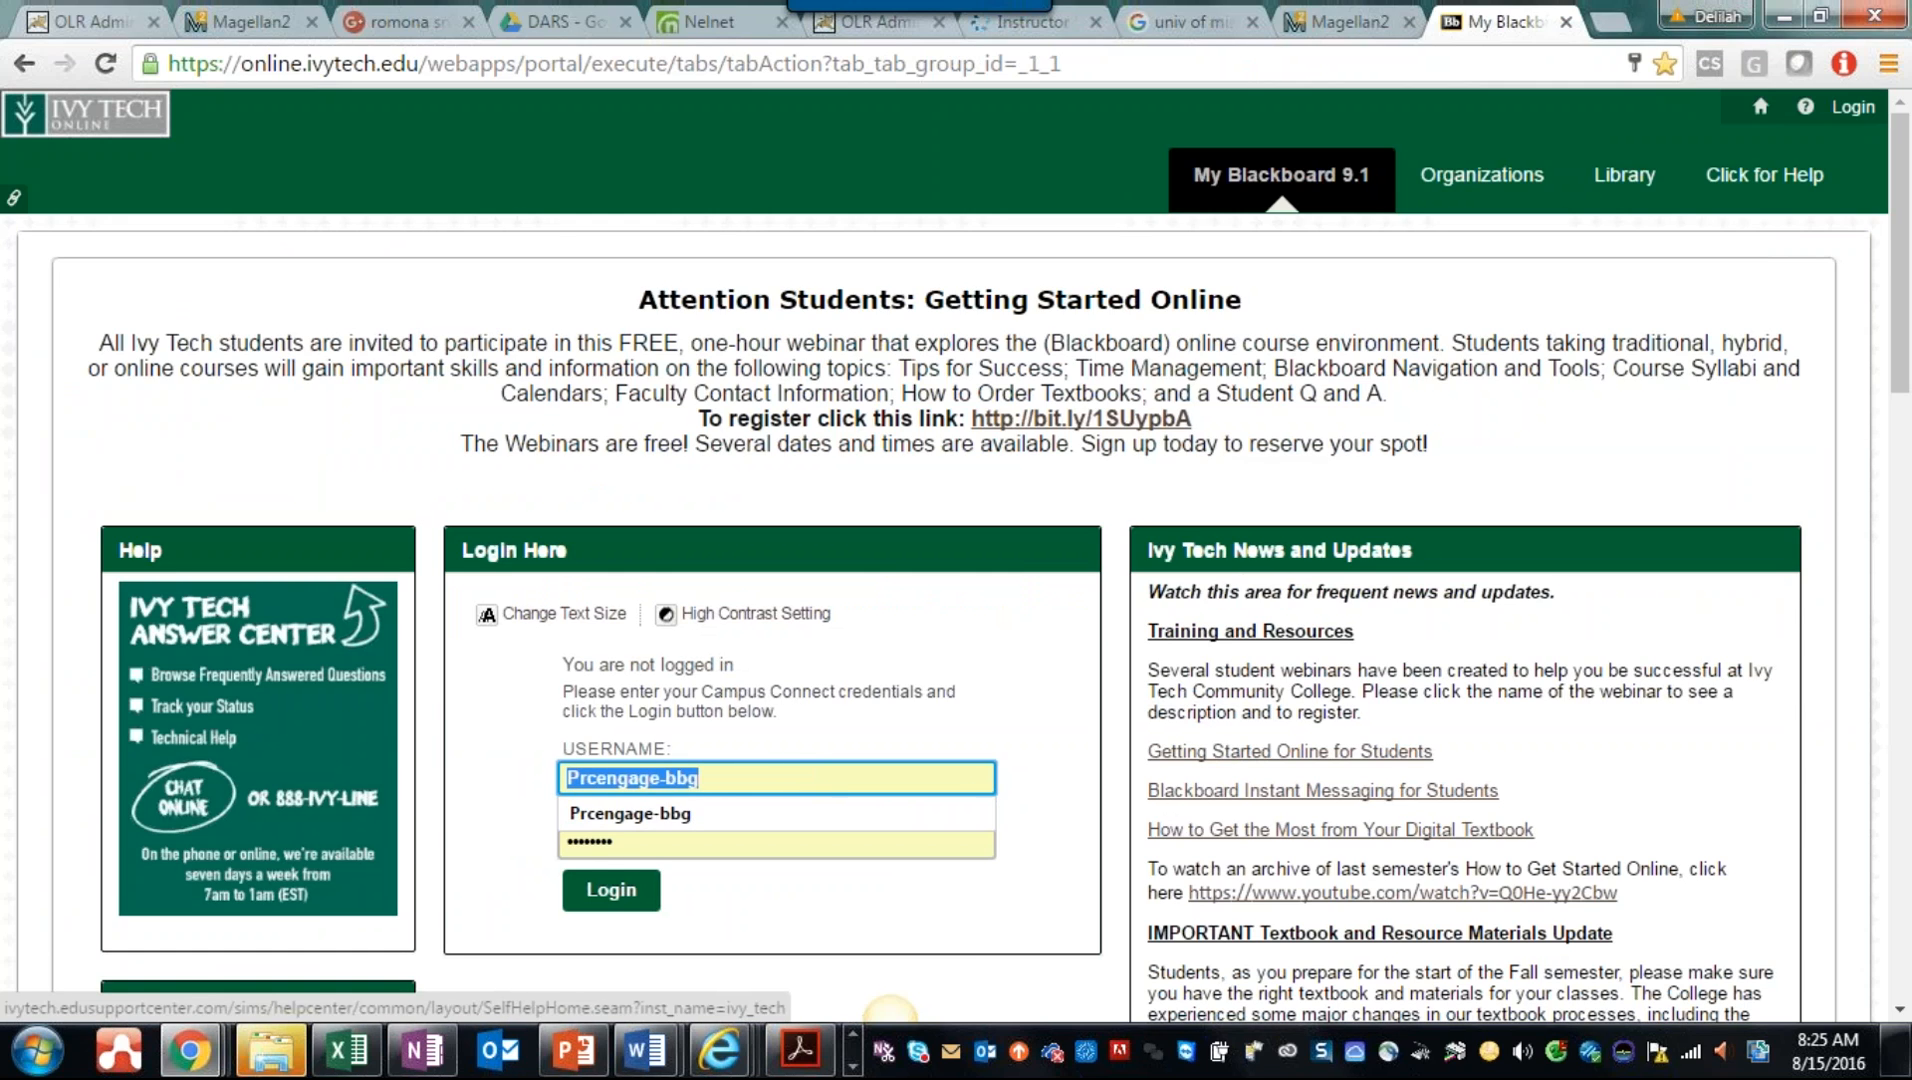
click(585, 779)
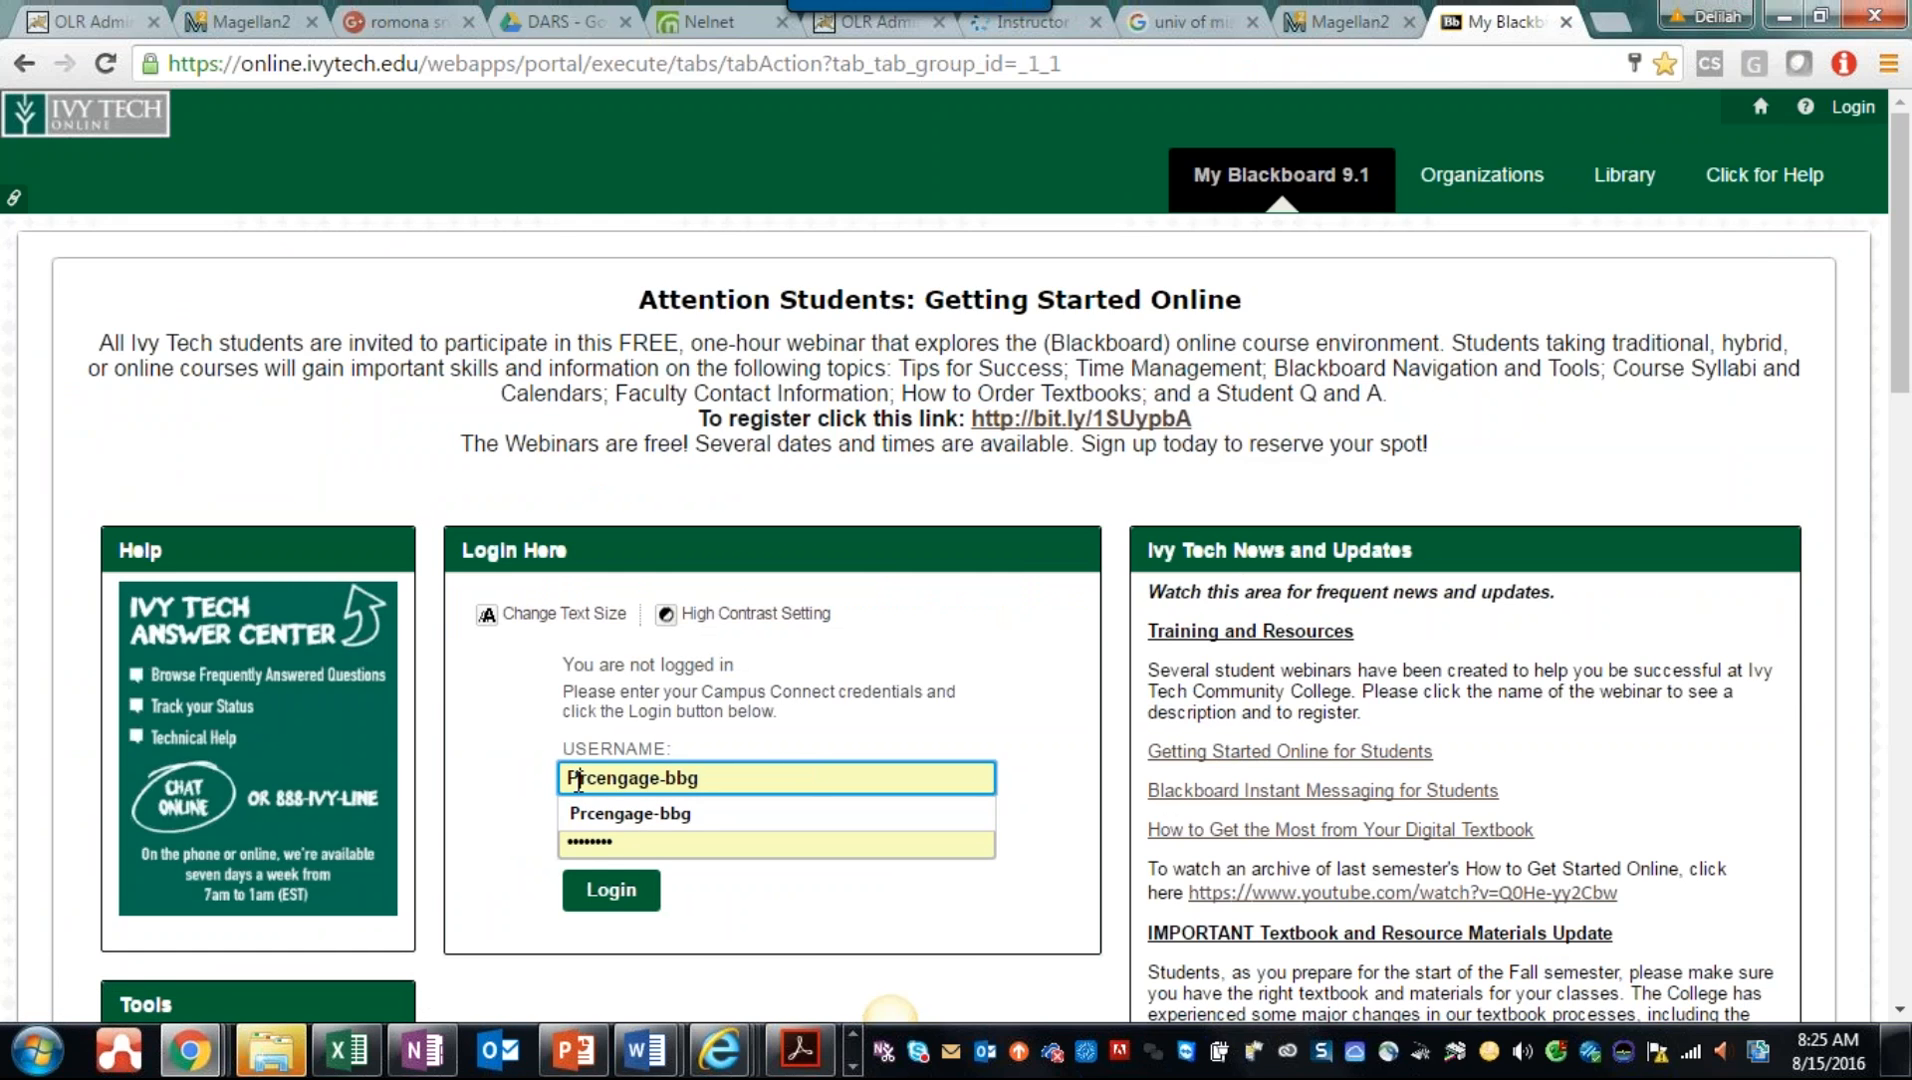
key(BackSpace)
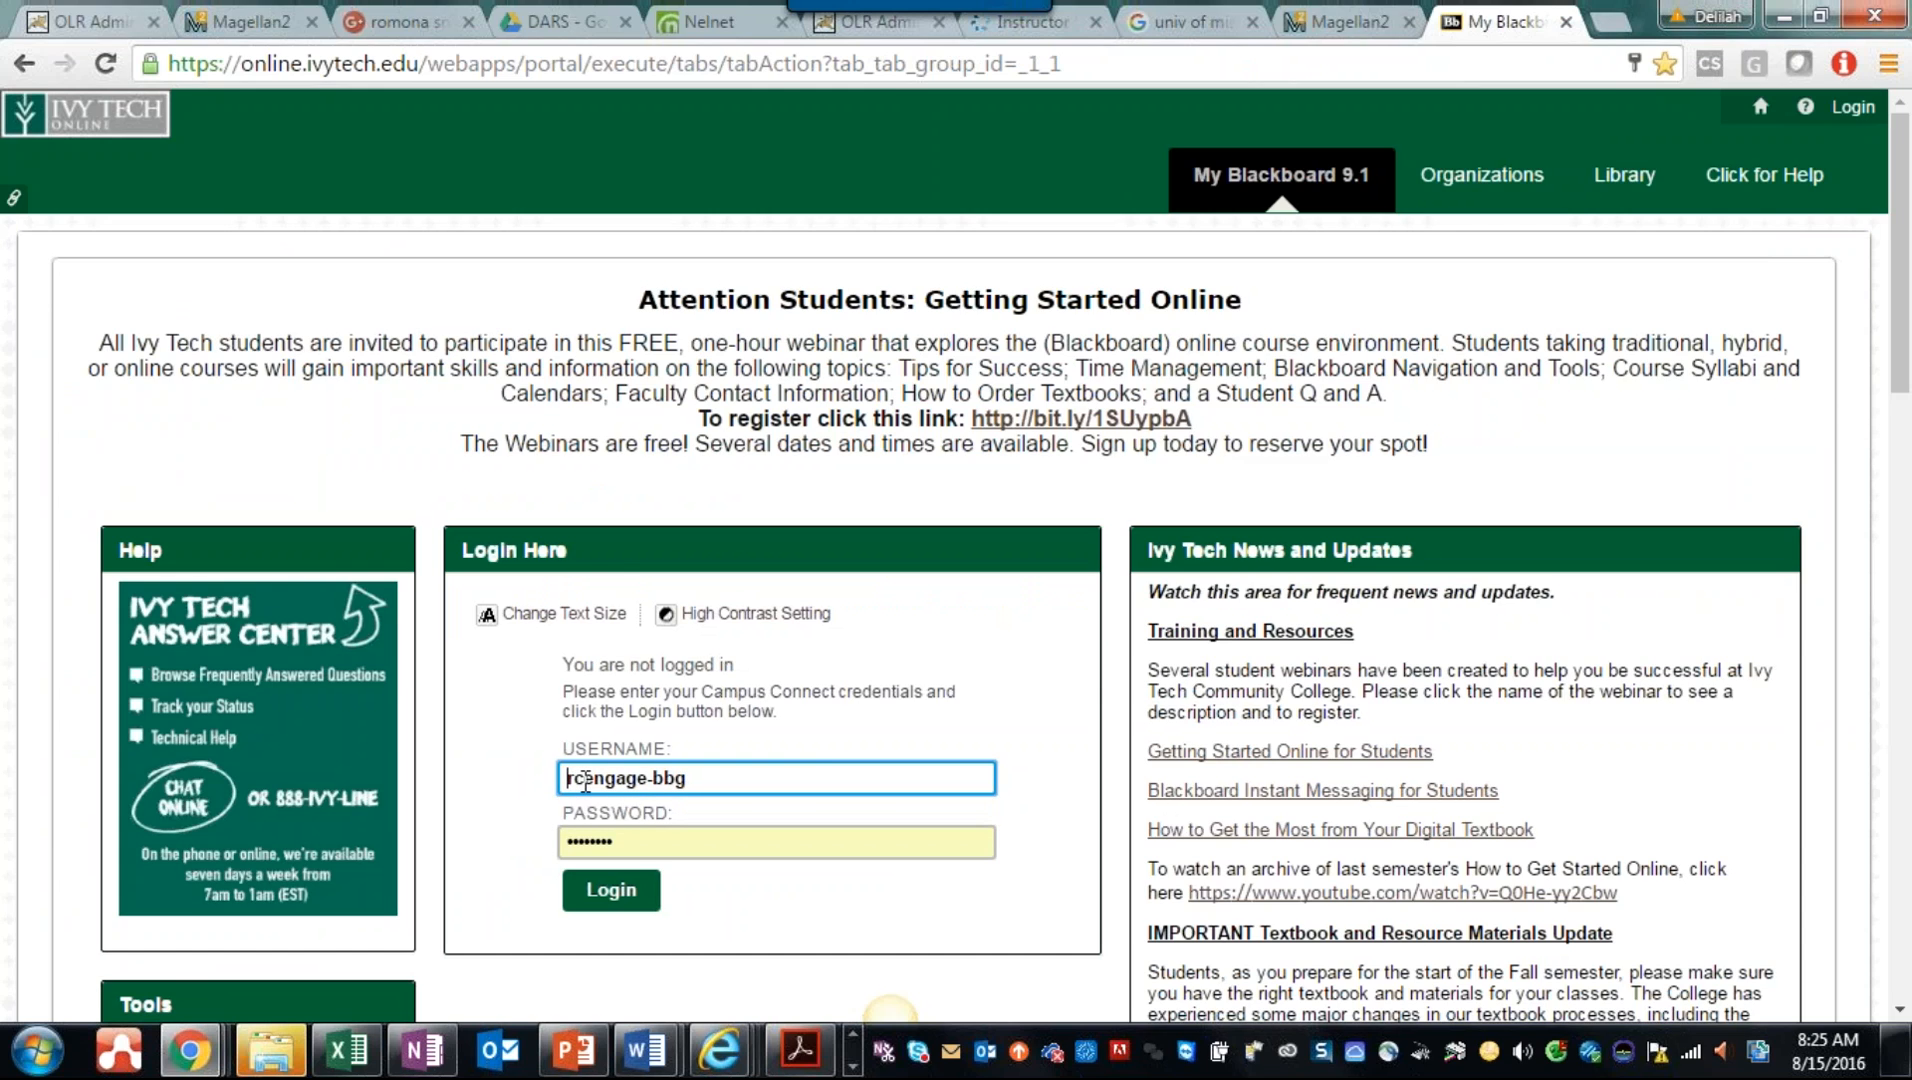
key(Delete)
key(Right)
key(Right)
key(Right)
key(Right)
key(Right)
key(Right)
key(Right)
text(3)
Re-enter the account password and sign in to Blackboard
click(636, 840)
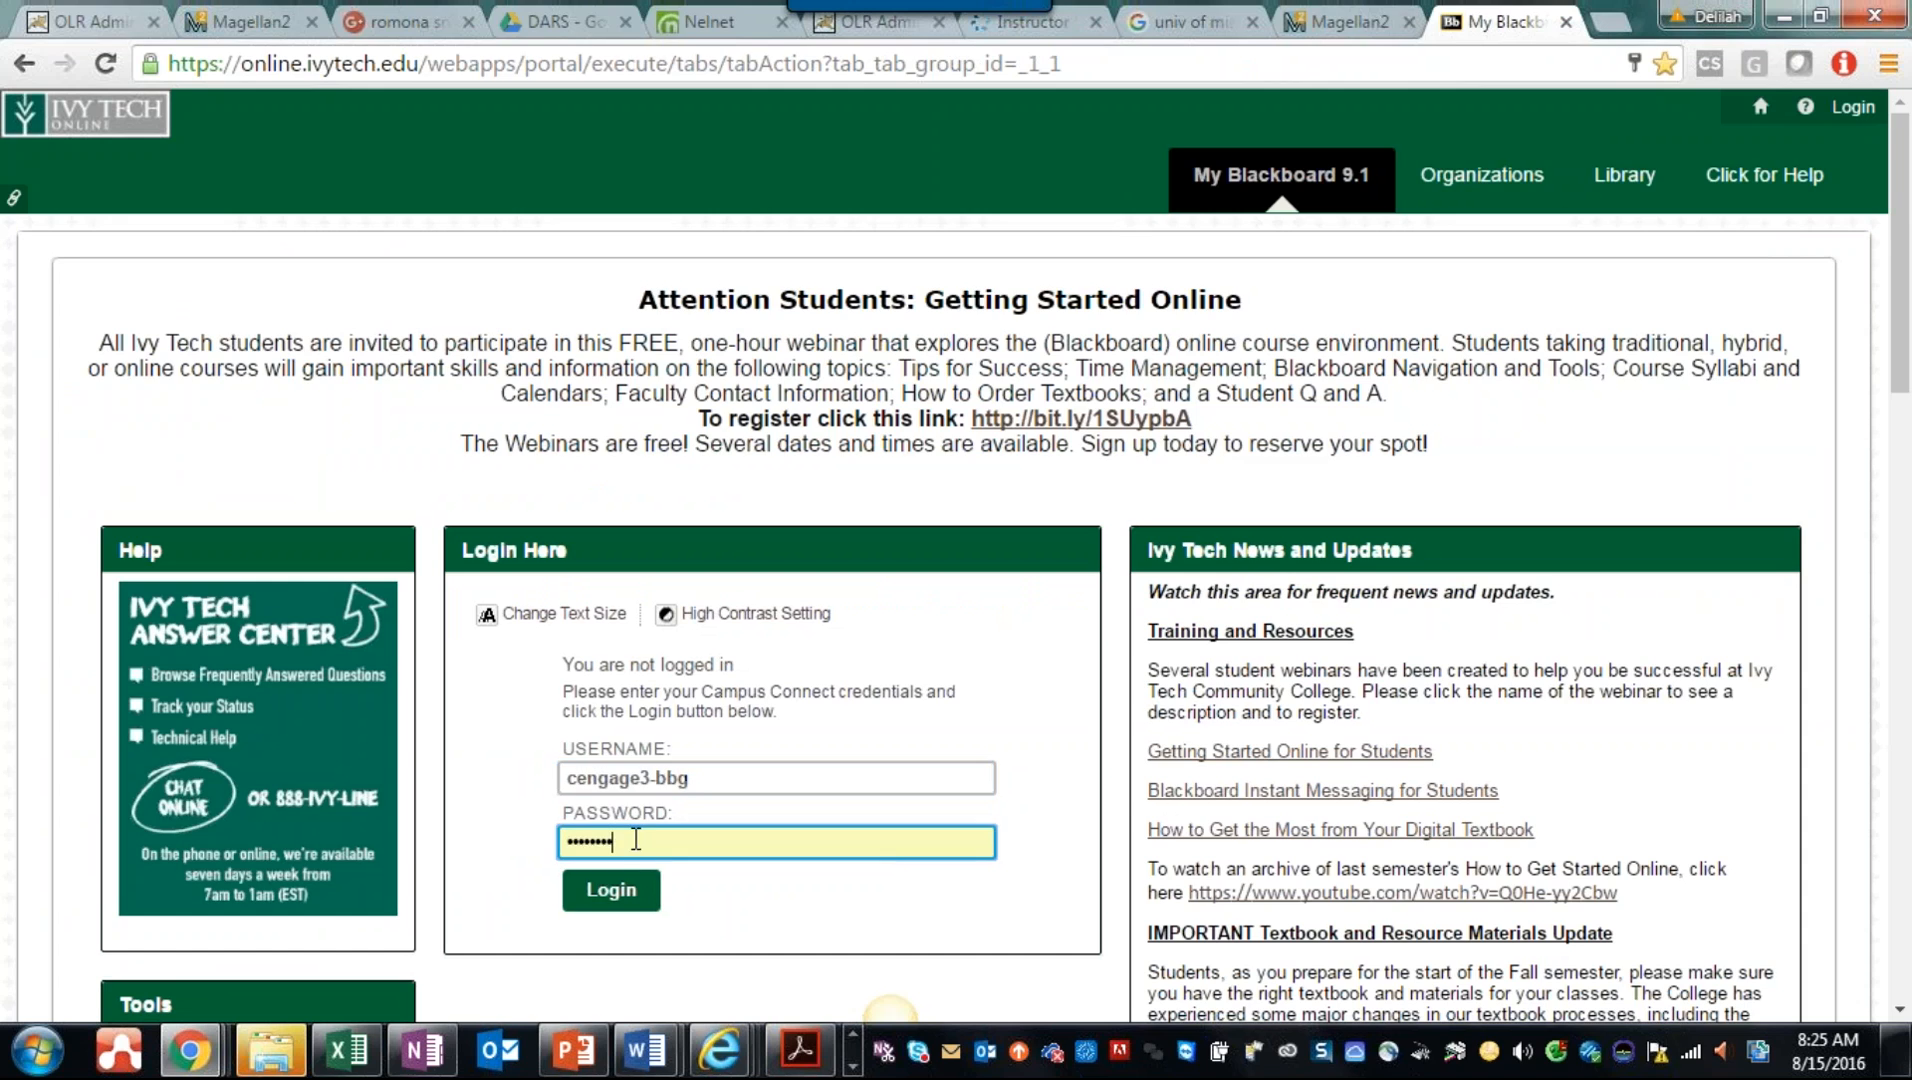
drag(636, 840, 566, 842)
text(•••••)
key(BackSpace)
key(BackSpace)
key(BackSpace)
key(BackSpace)
key(BackSpace)
text(••••)
key(BackSpace)
key(BackSpace)
key(BackSpace)
key(BackSpace)
text(•••••••••)
key(Return)
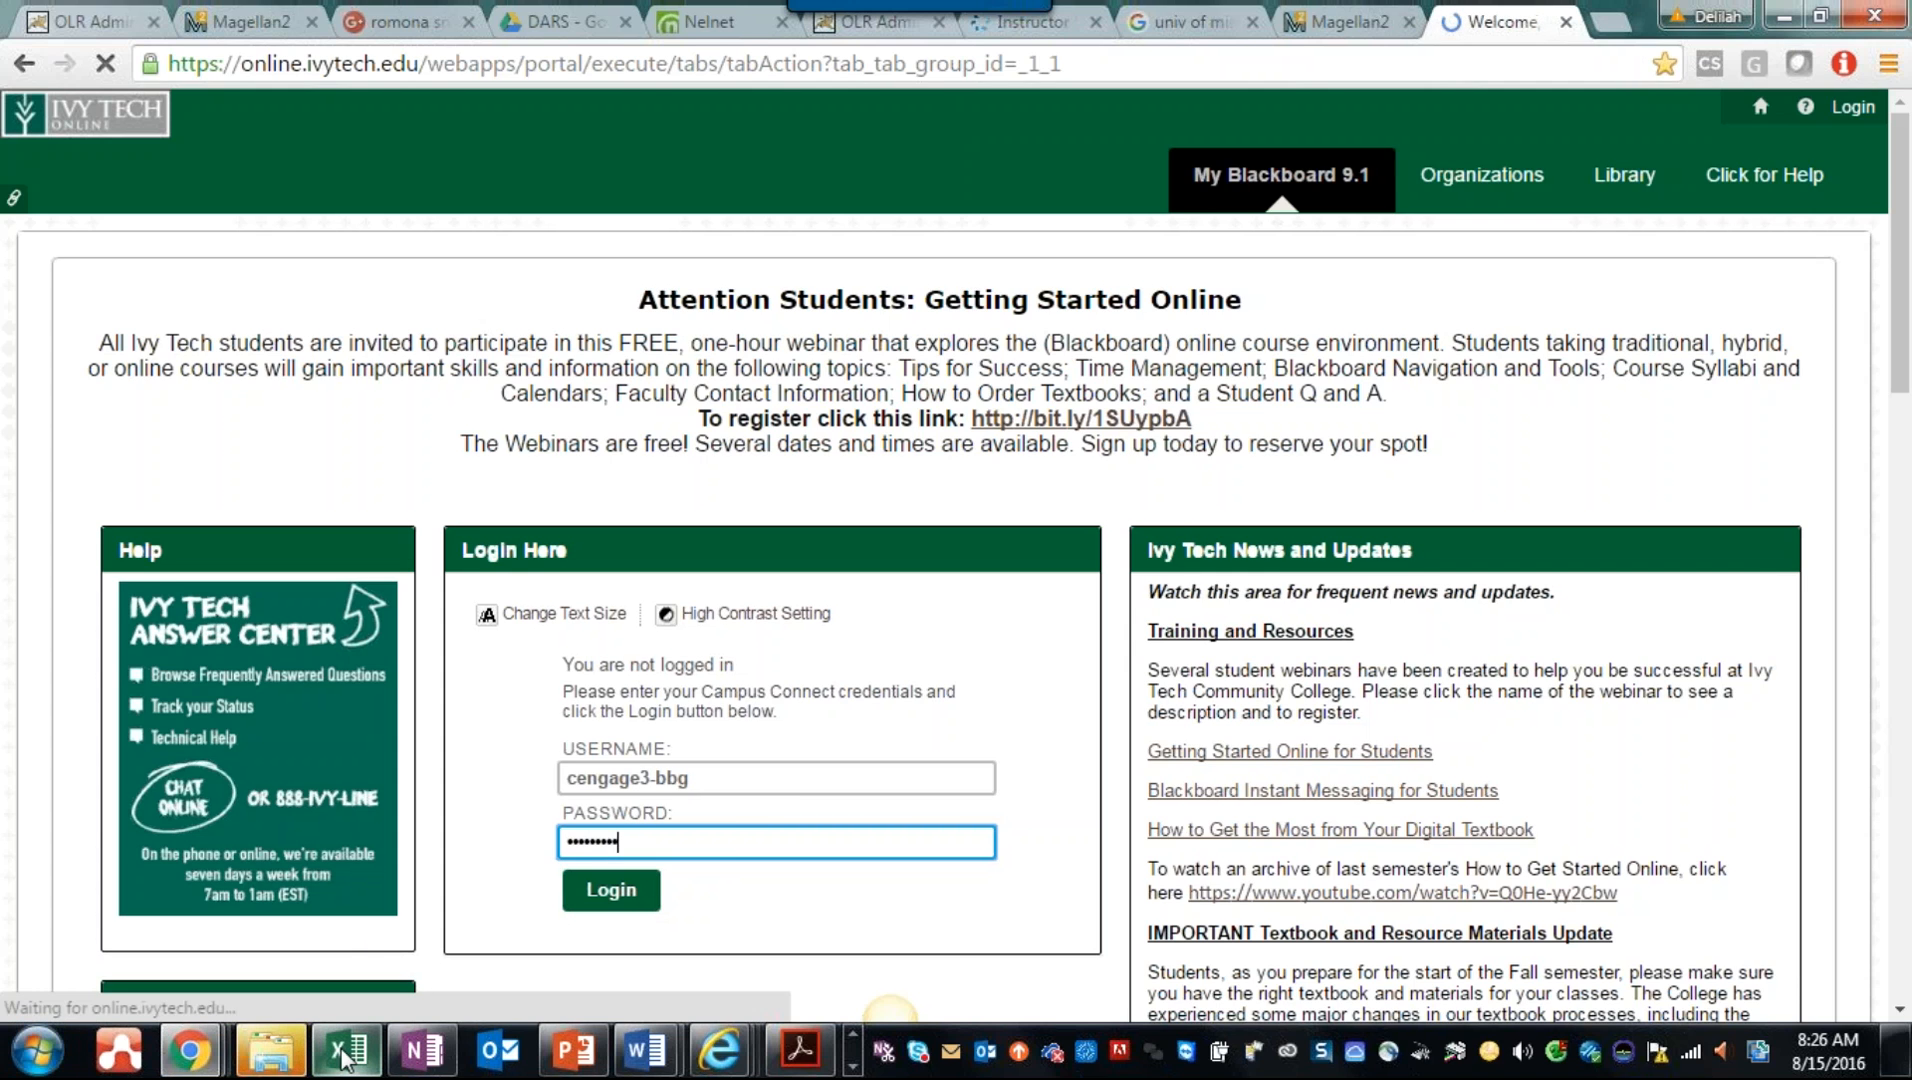
mouse_move(343, 1056)
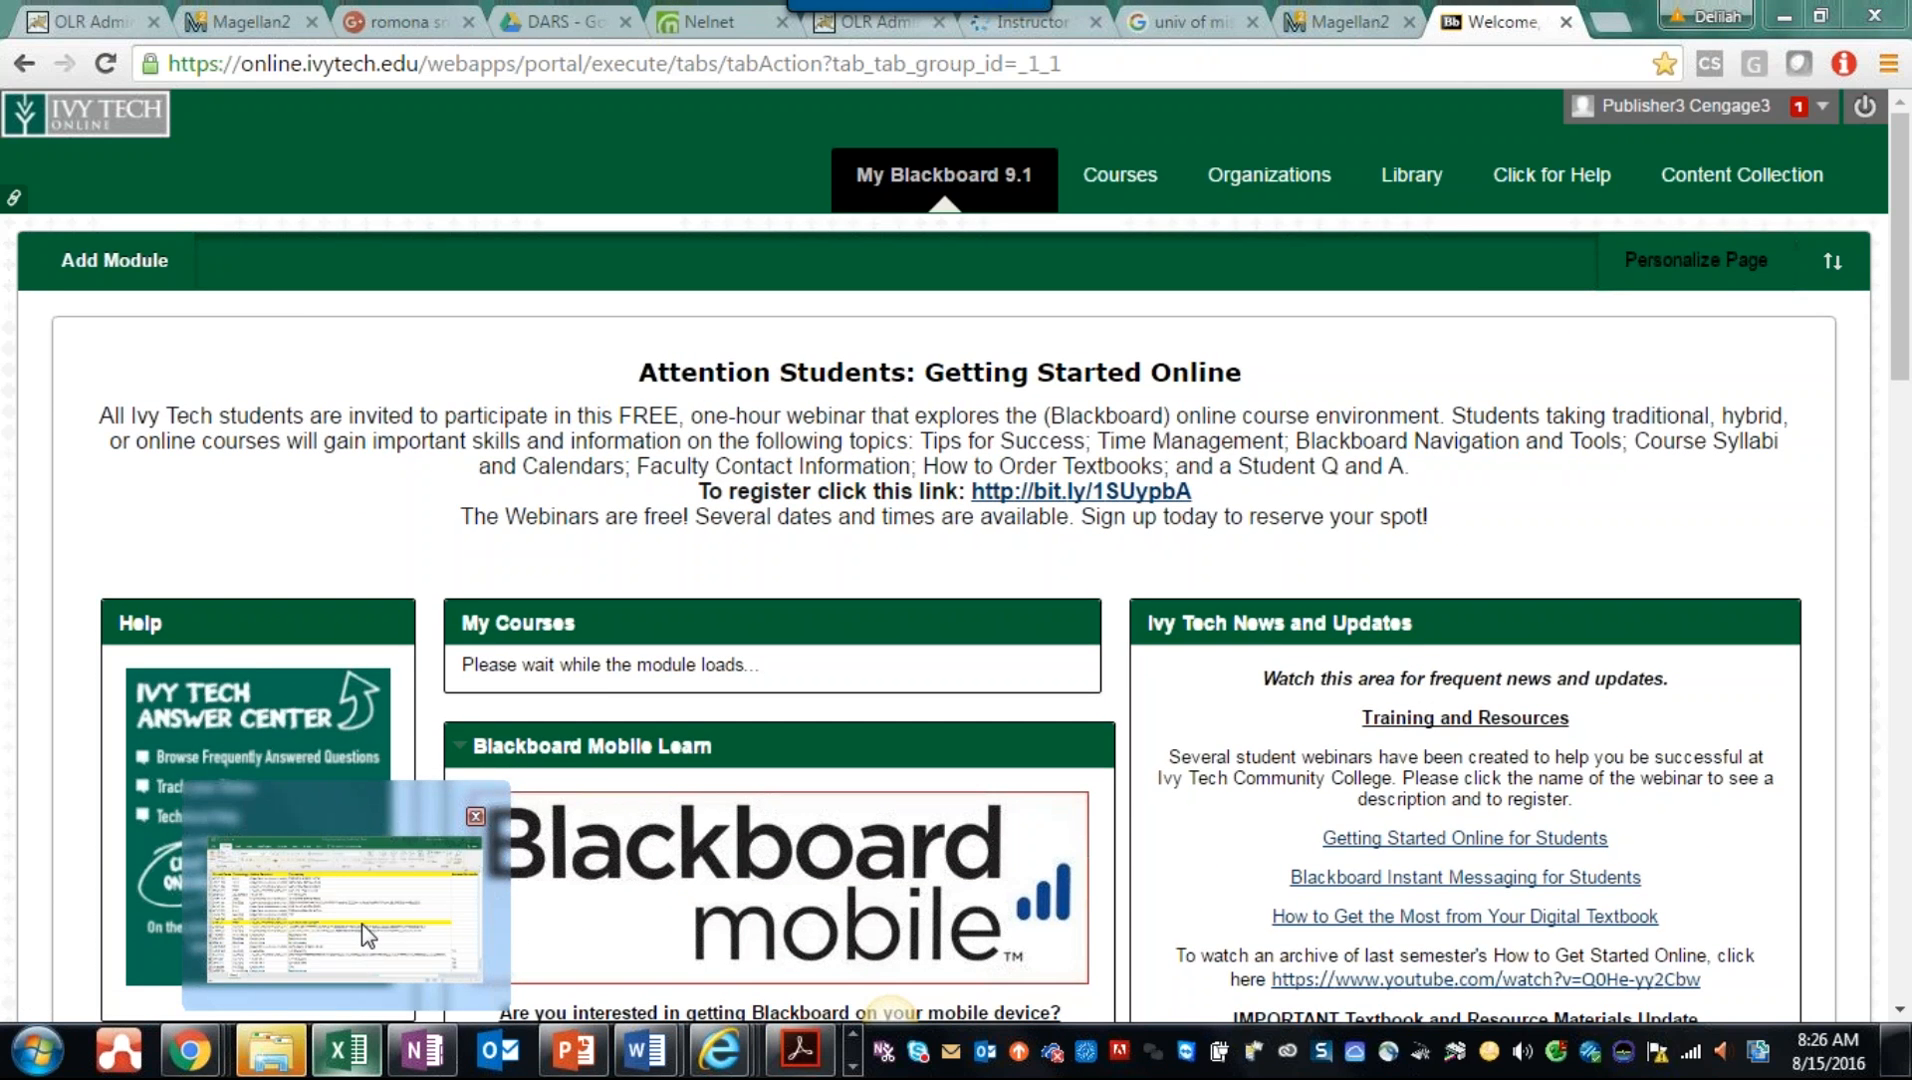
click(361, 924)
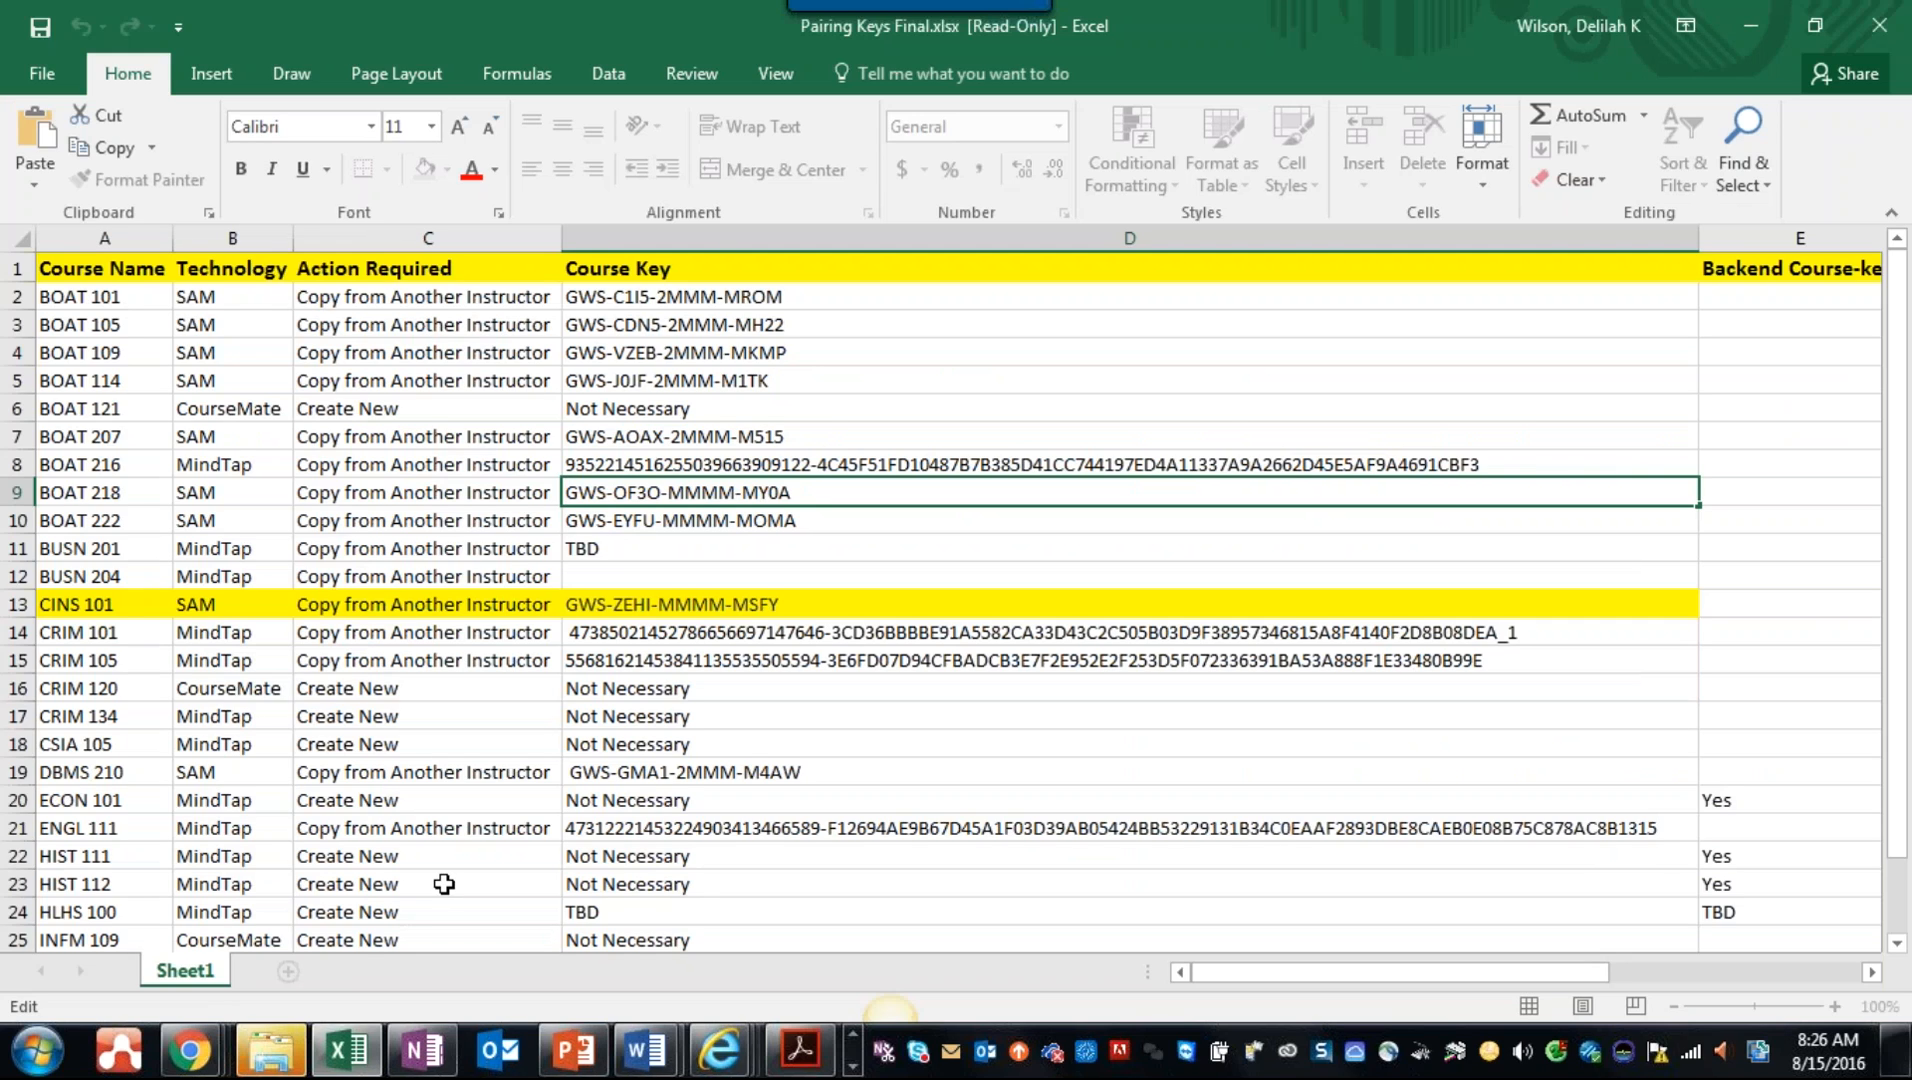
click(197, 856)
key(Down)
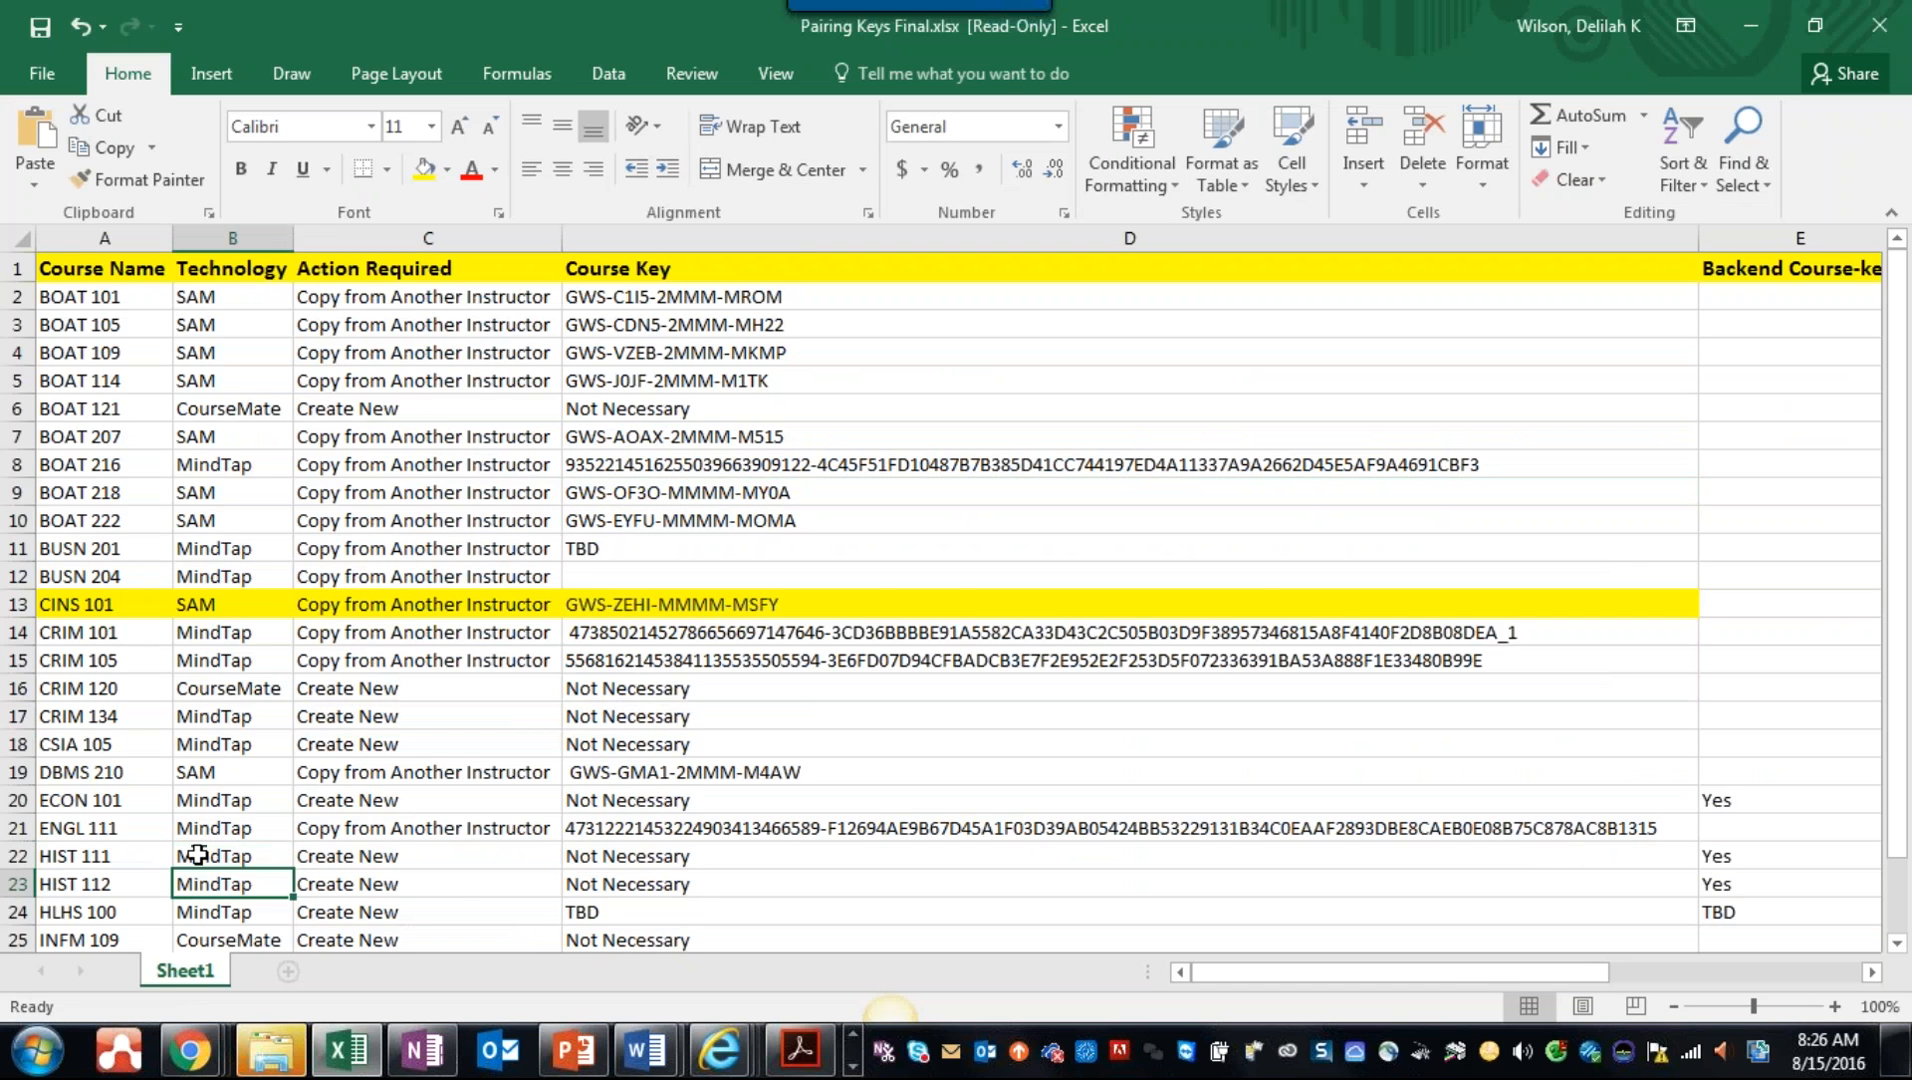
key(Right)
key(Right)
key(Left)
key(Right)
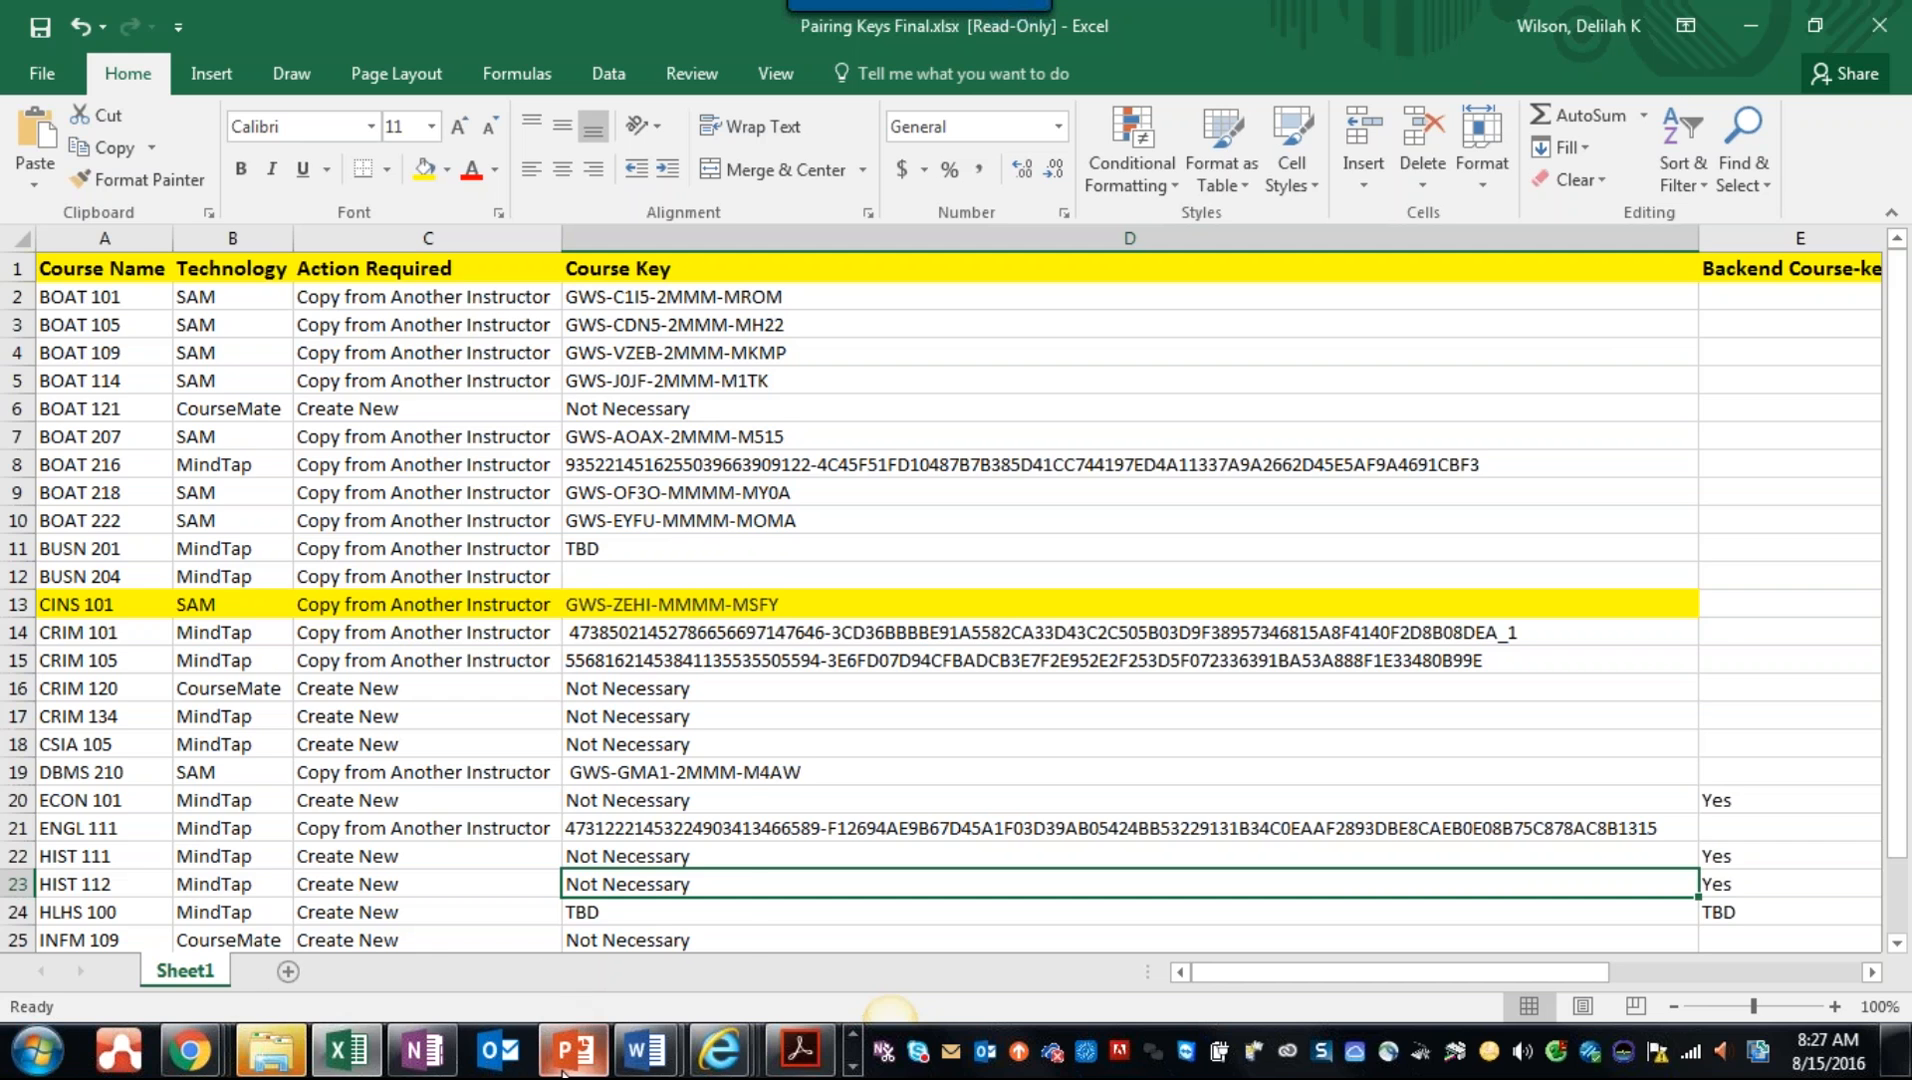
mouse_move(562, 1070)
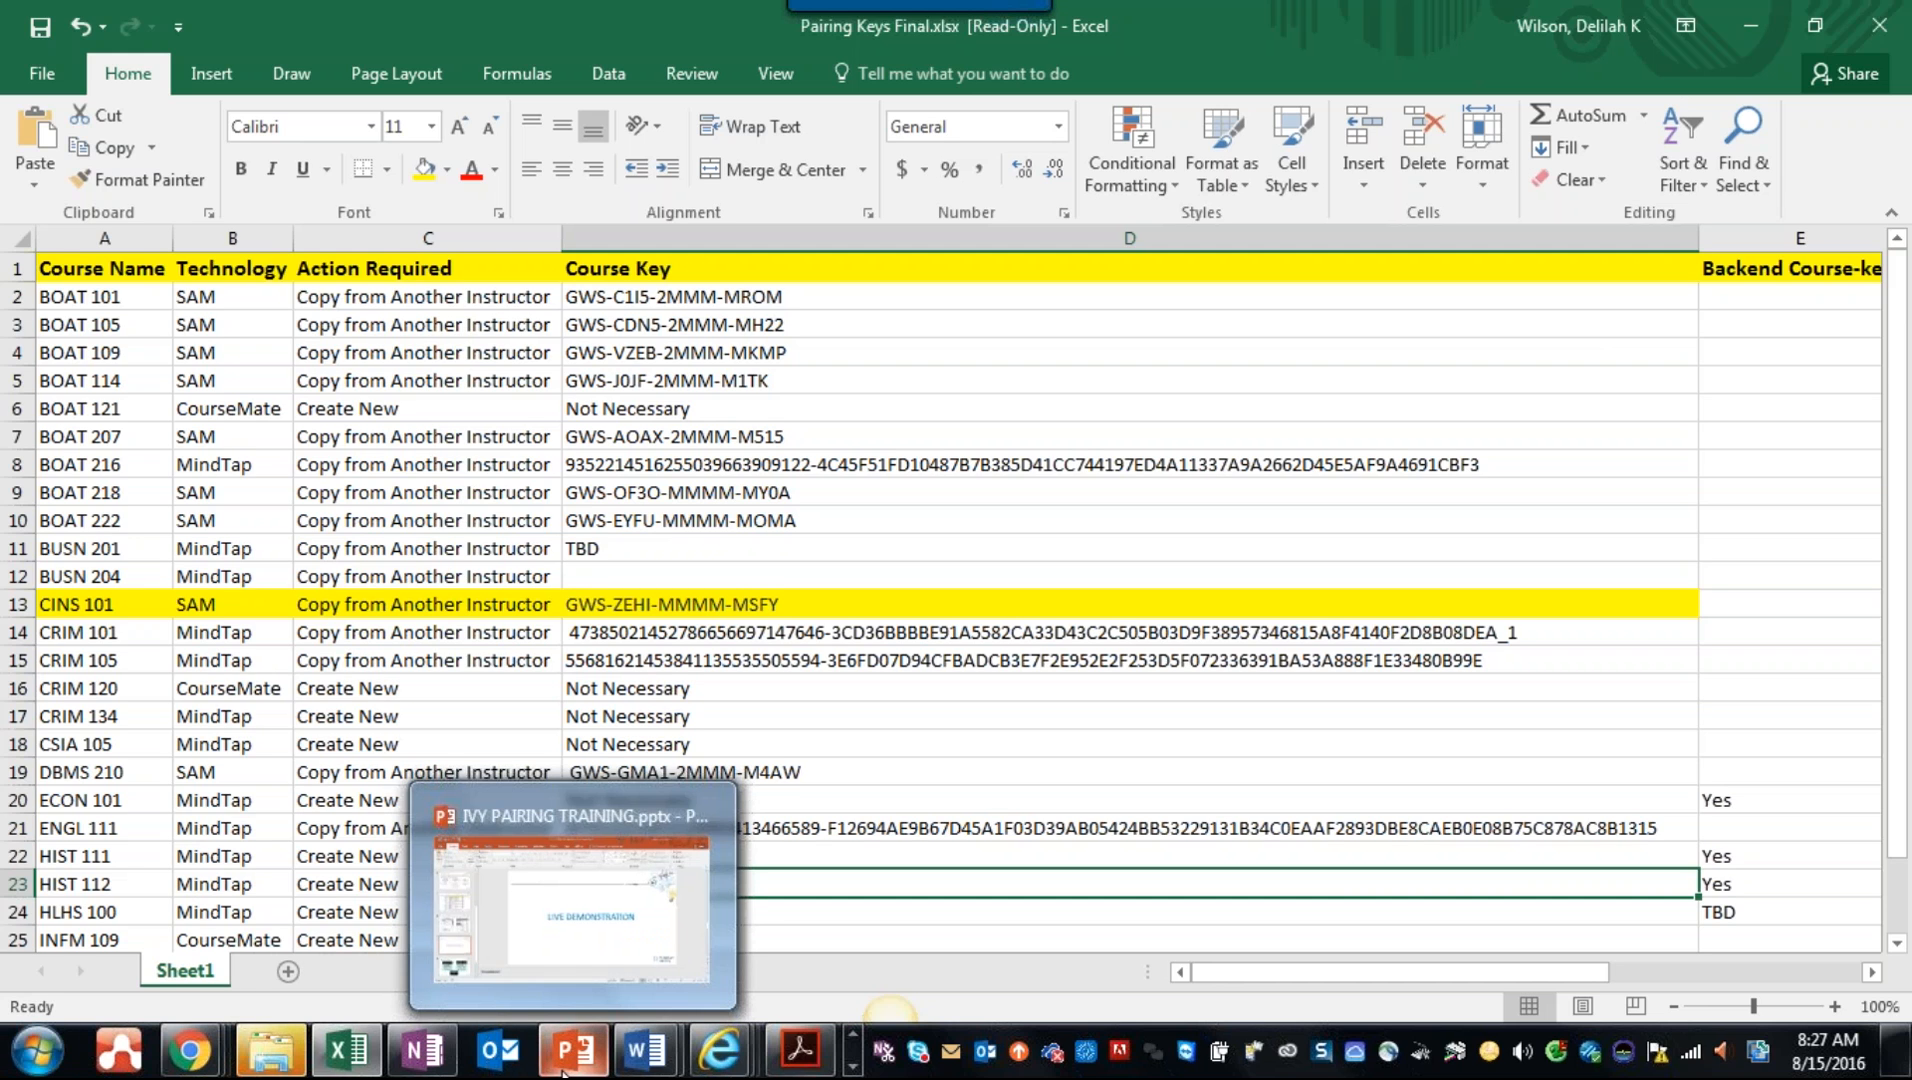
On slide 3, make 'Paired by Cengage Learning' in the Online column bold and red
click(574, 922)
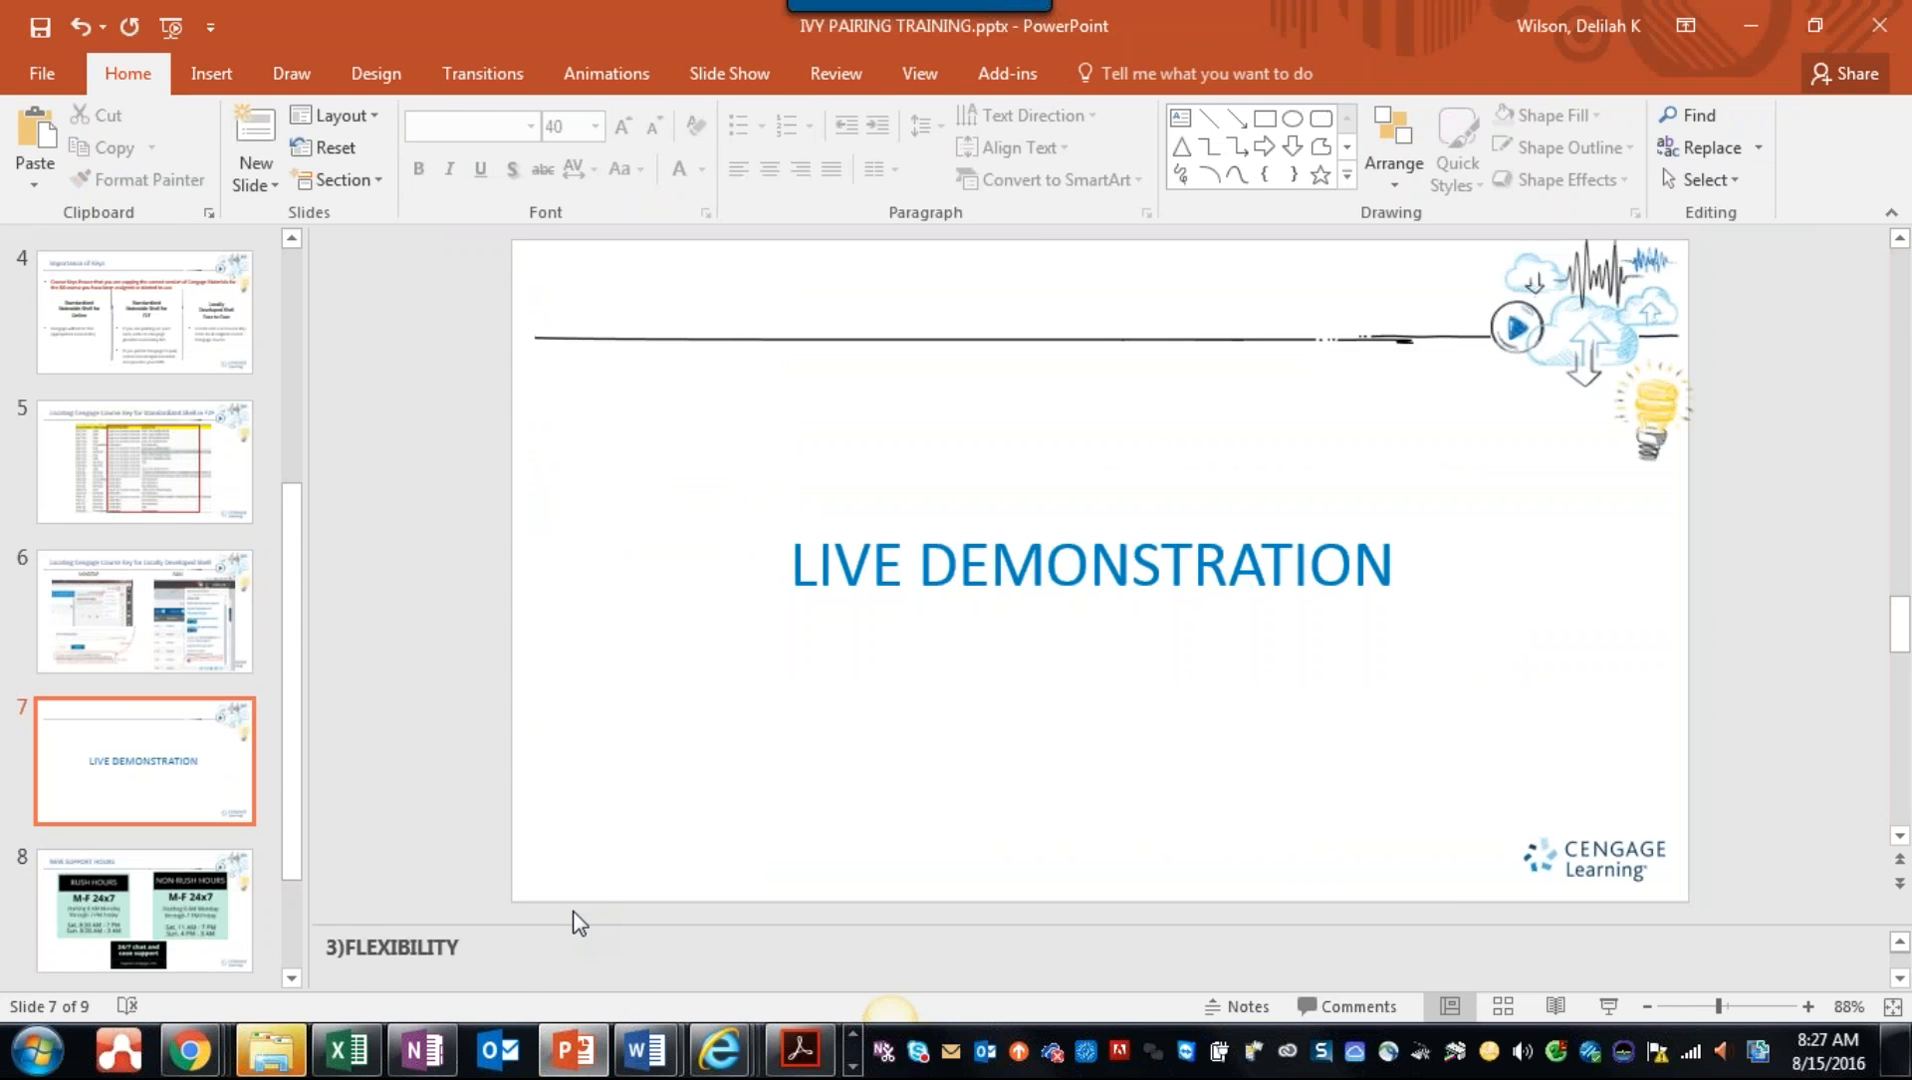
key(Up)
key(Up)
key(Up)
key(Up)
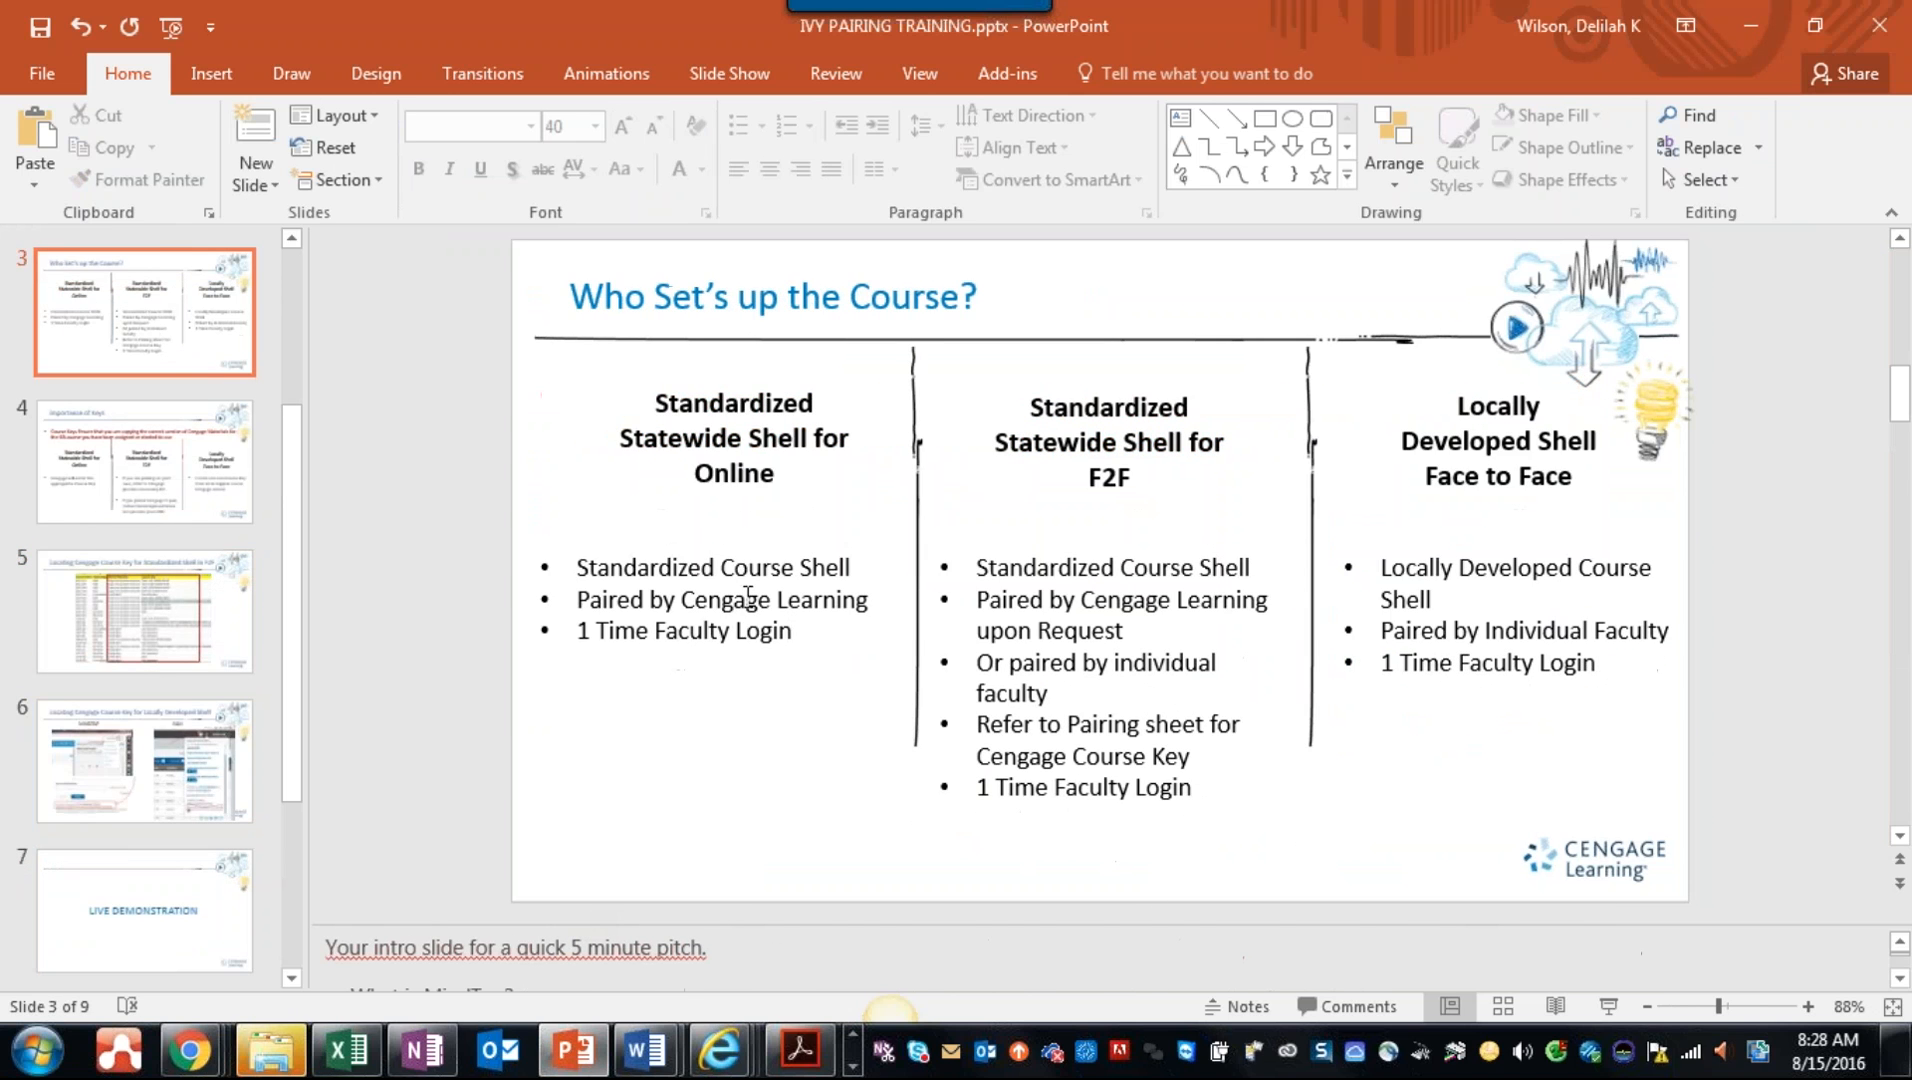
click(745, 598)
triple_click(745, 598)
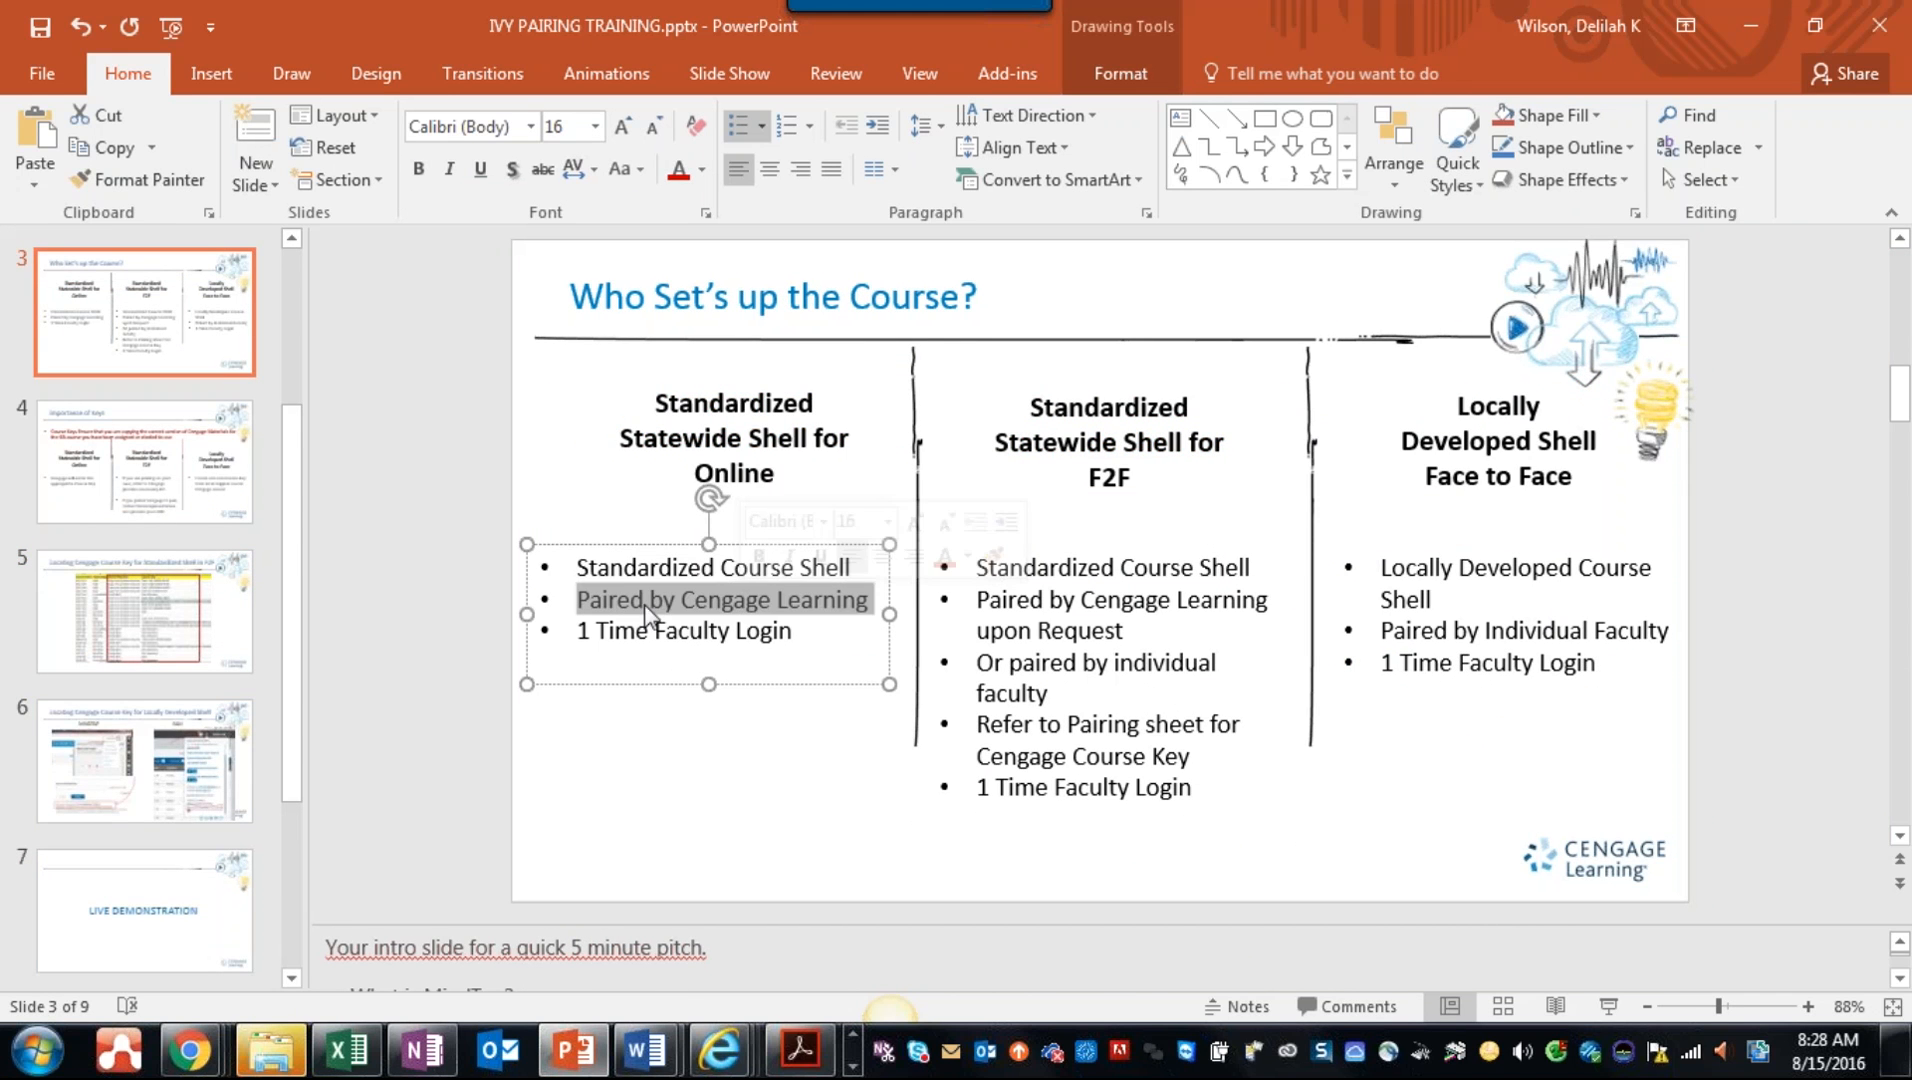
click(678, 170)
key(ctrl+b)
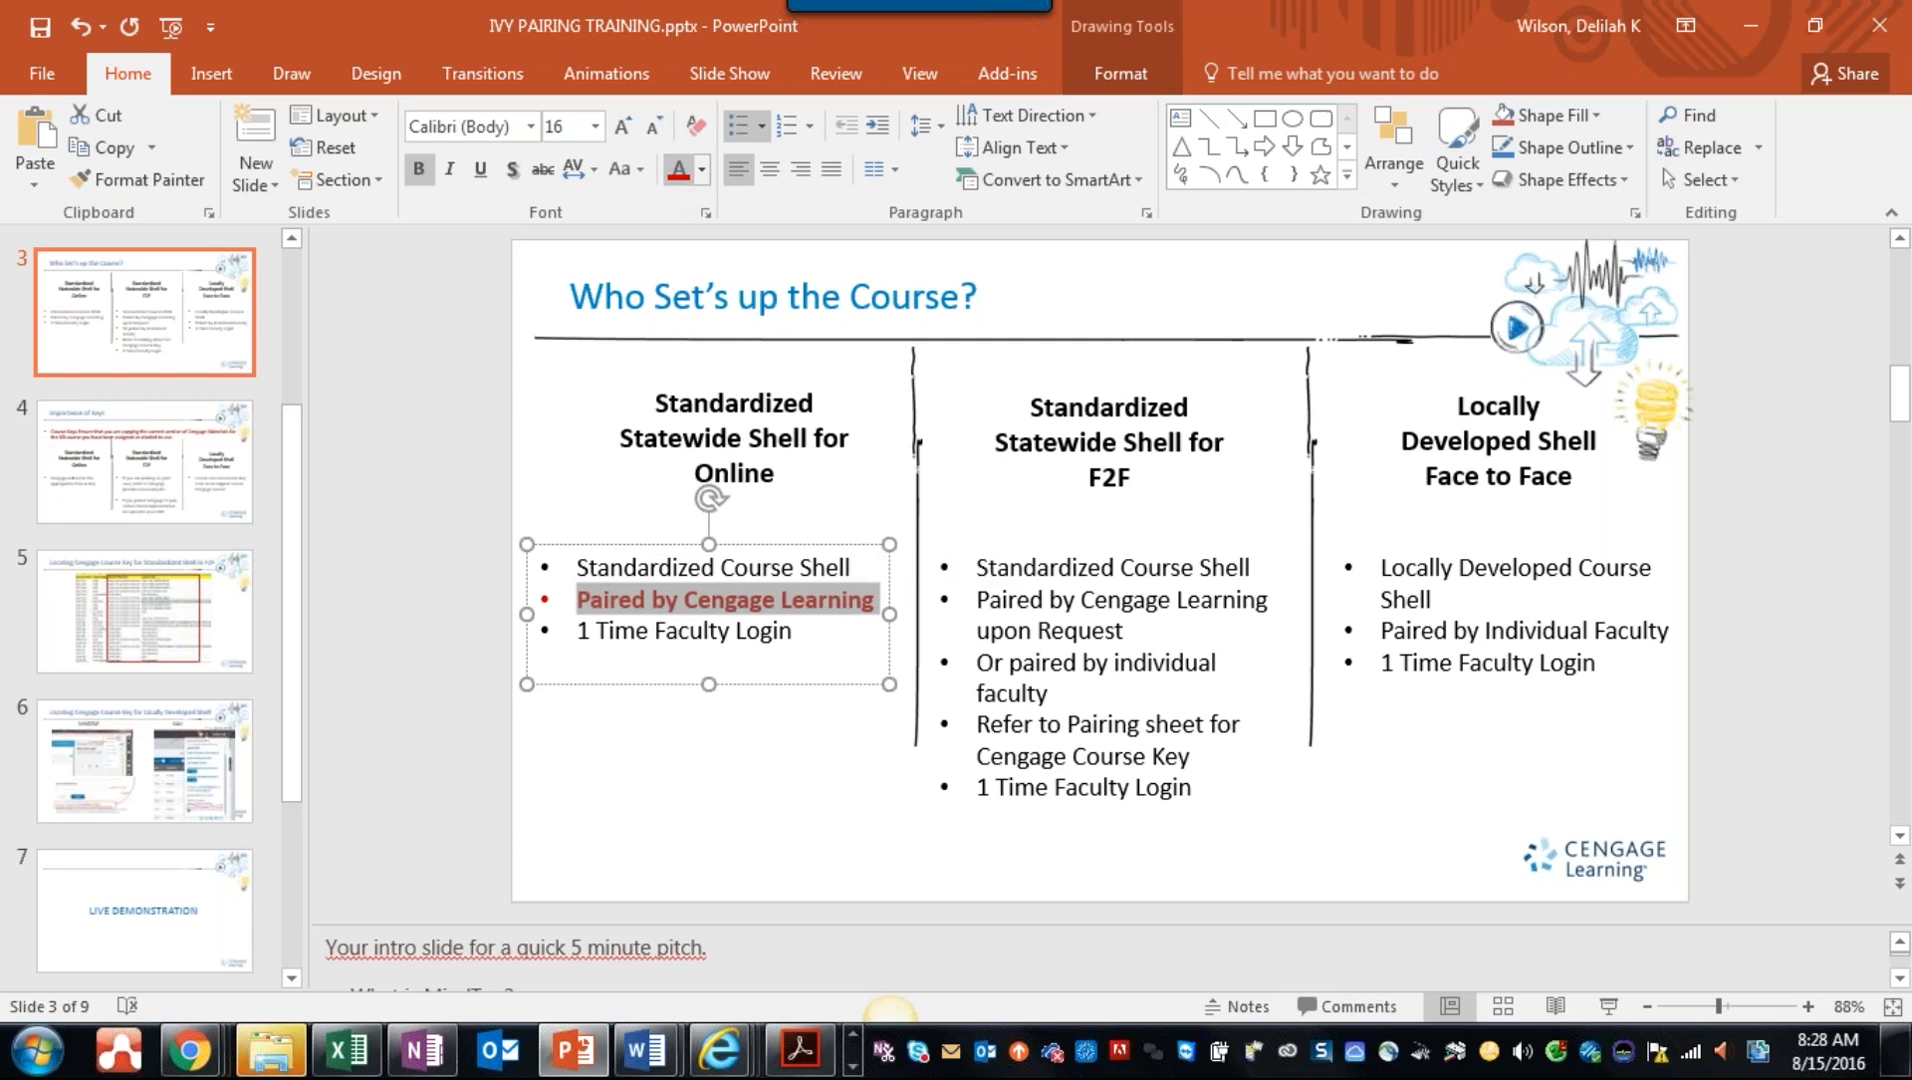
click(1124, 687)
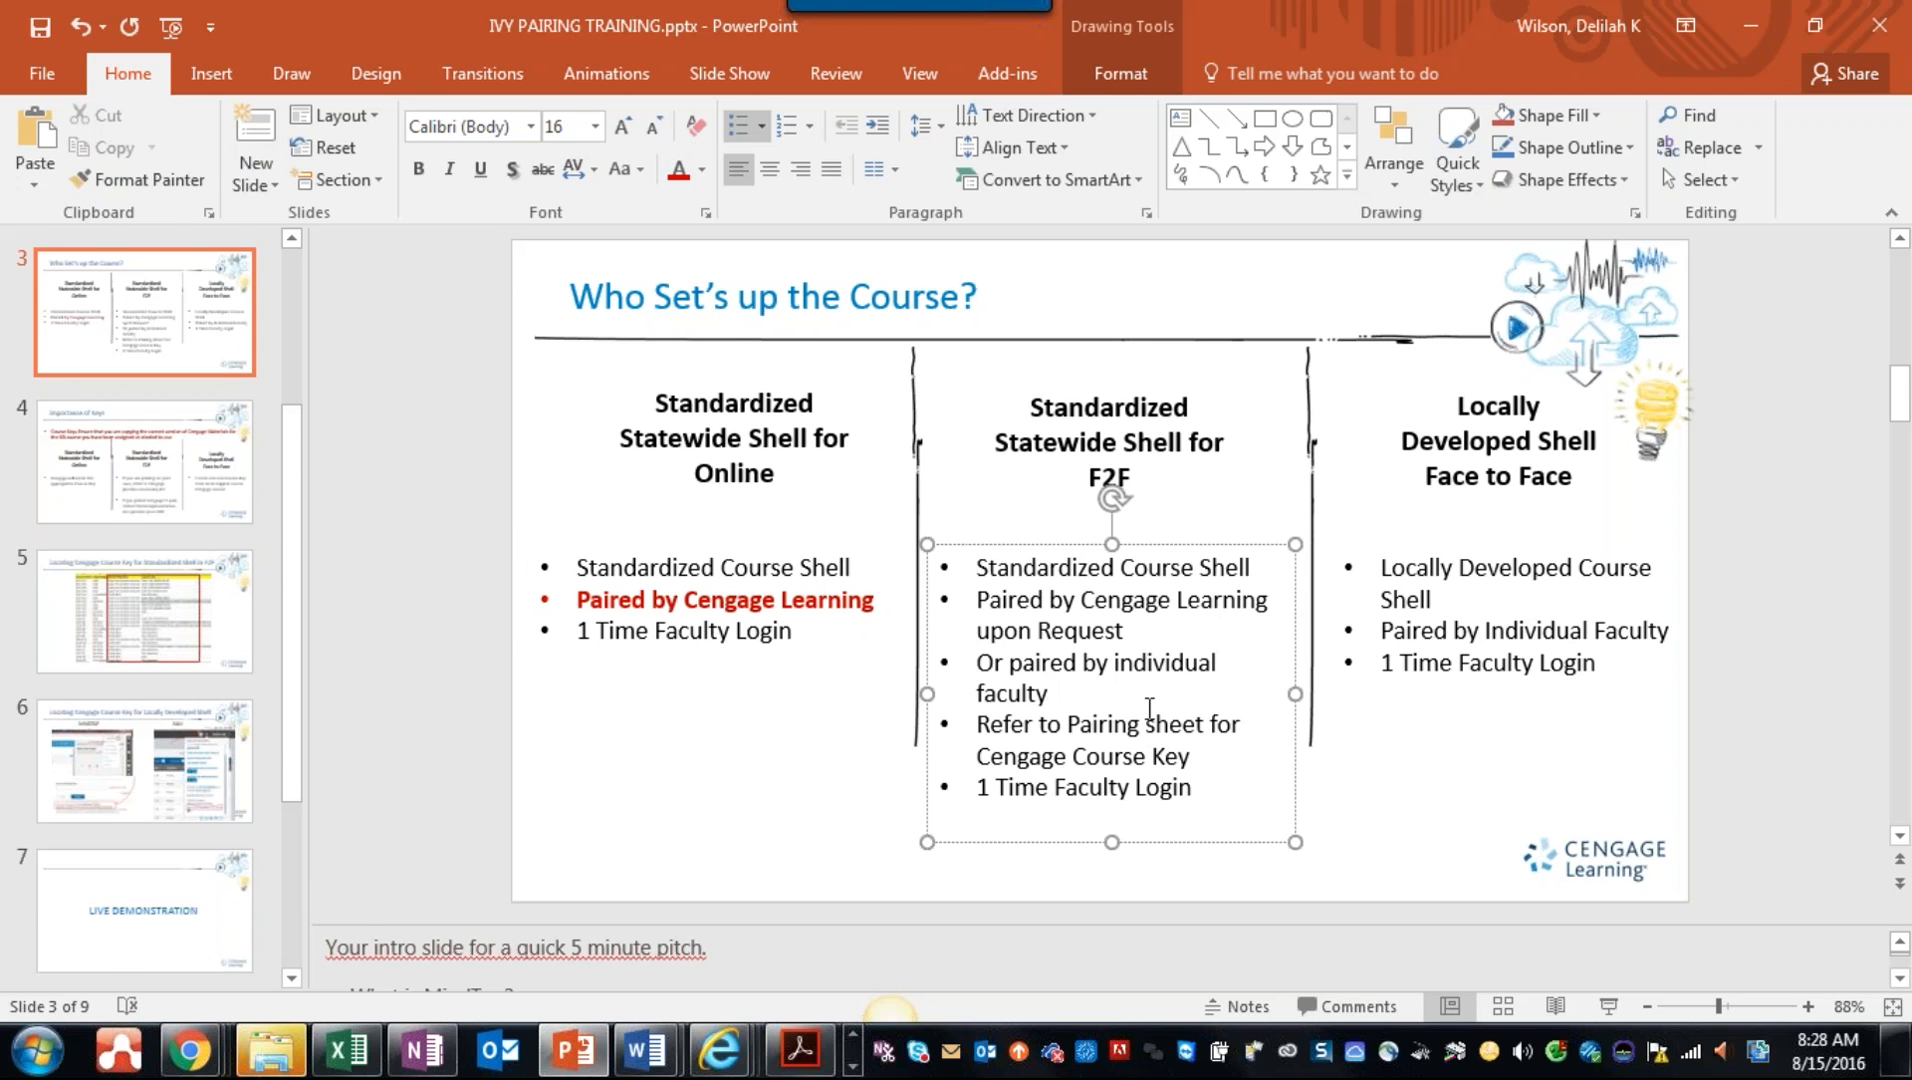
key(alt+Tab)
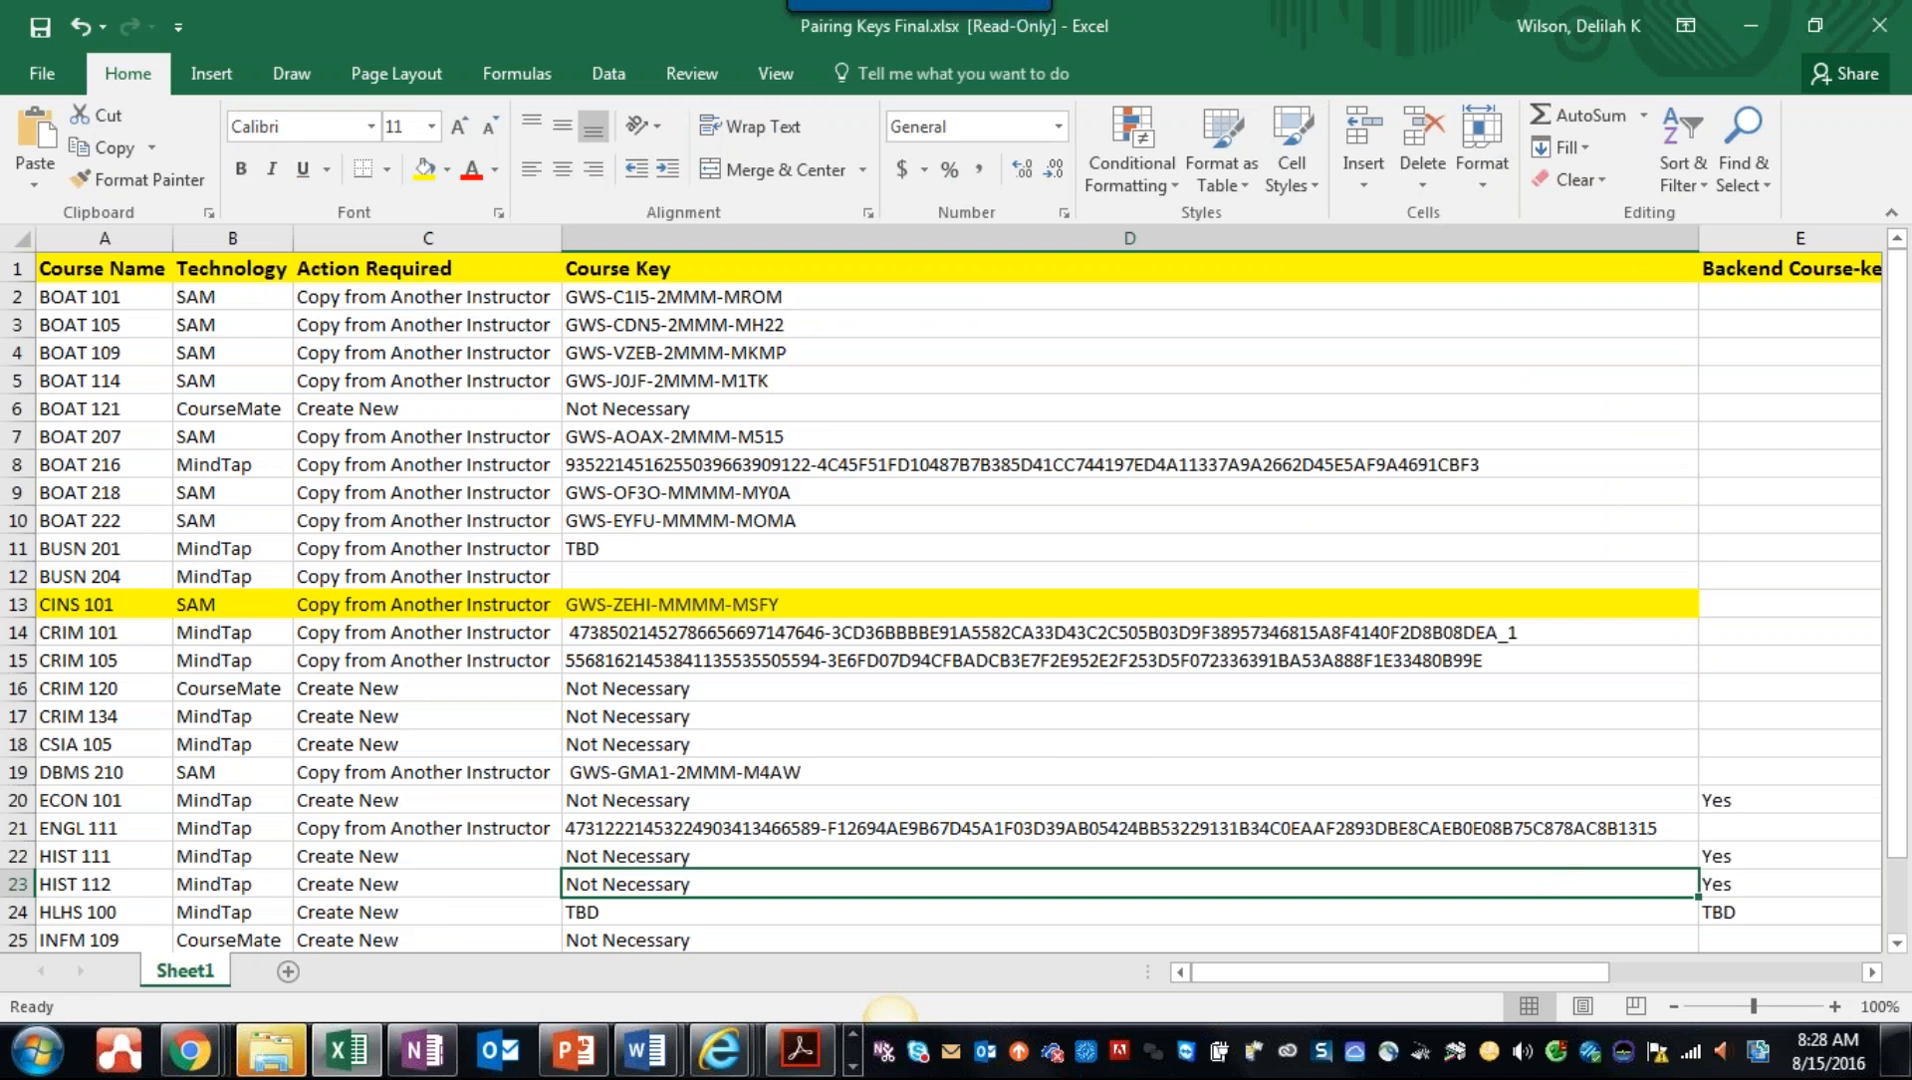
Search the Blackboard My Courses list for 'crim' to highlight the criminology courses
mouse_move(185, 1062)
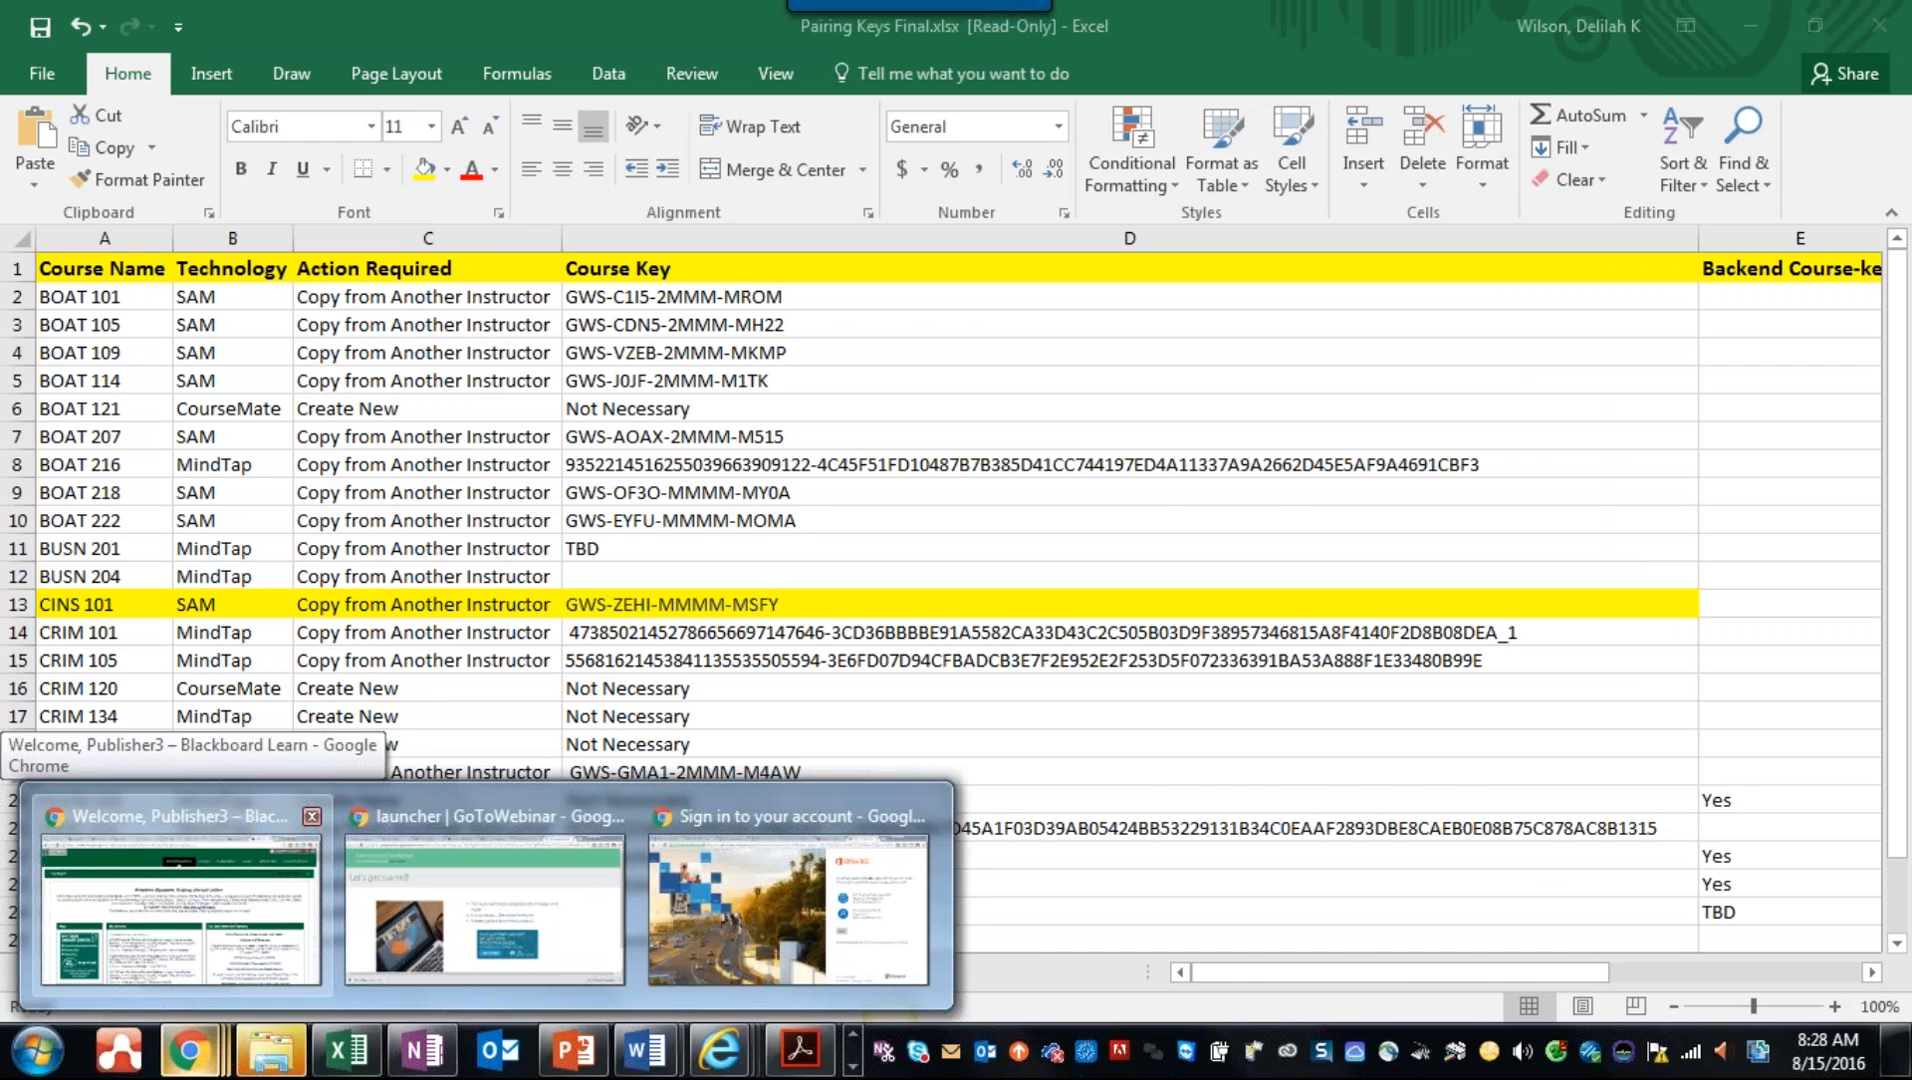
click(180, 900)
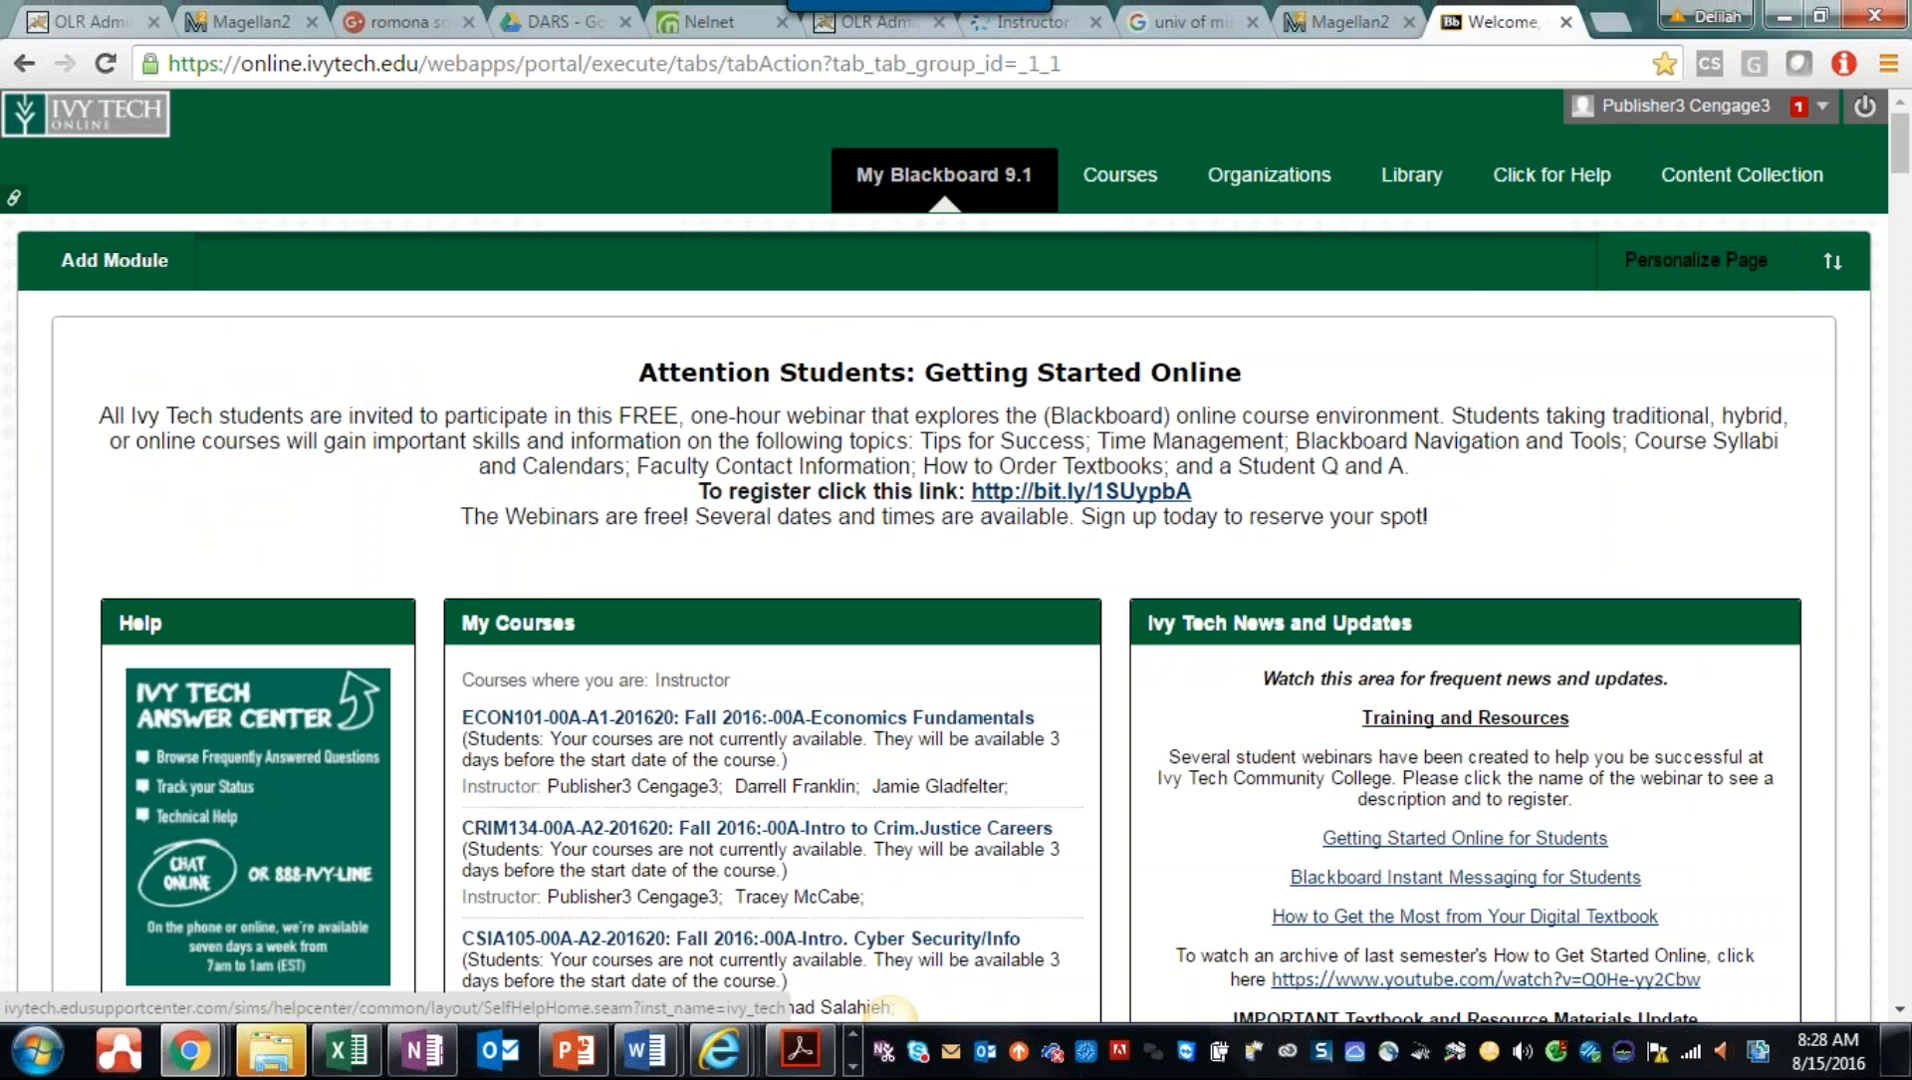
key(ctrl+f)
text(c)
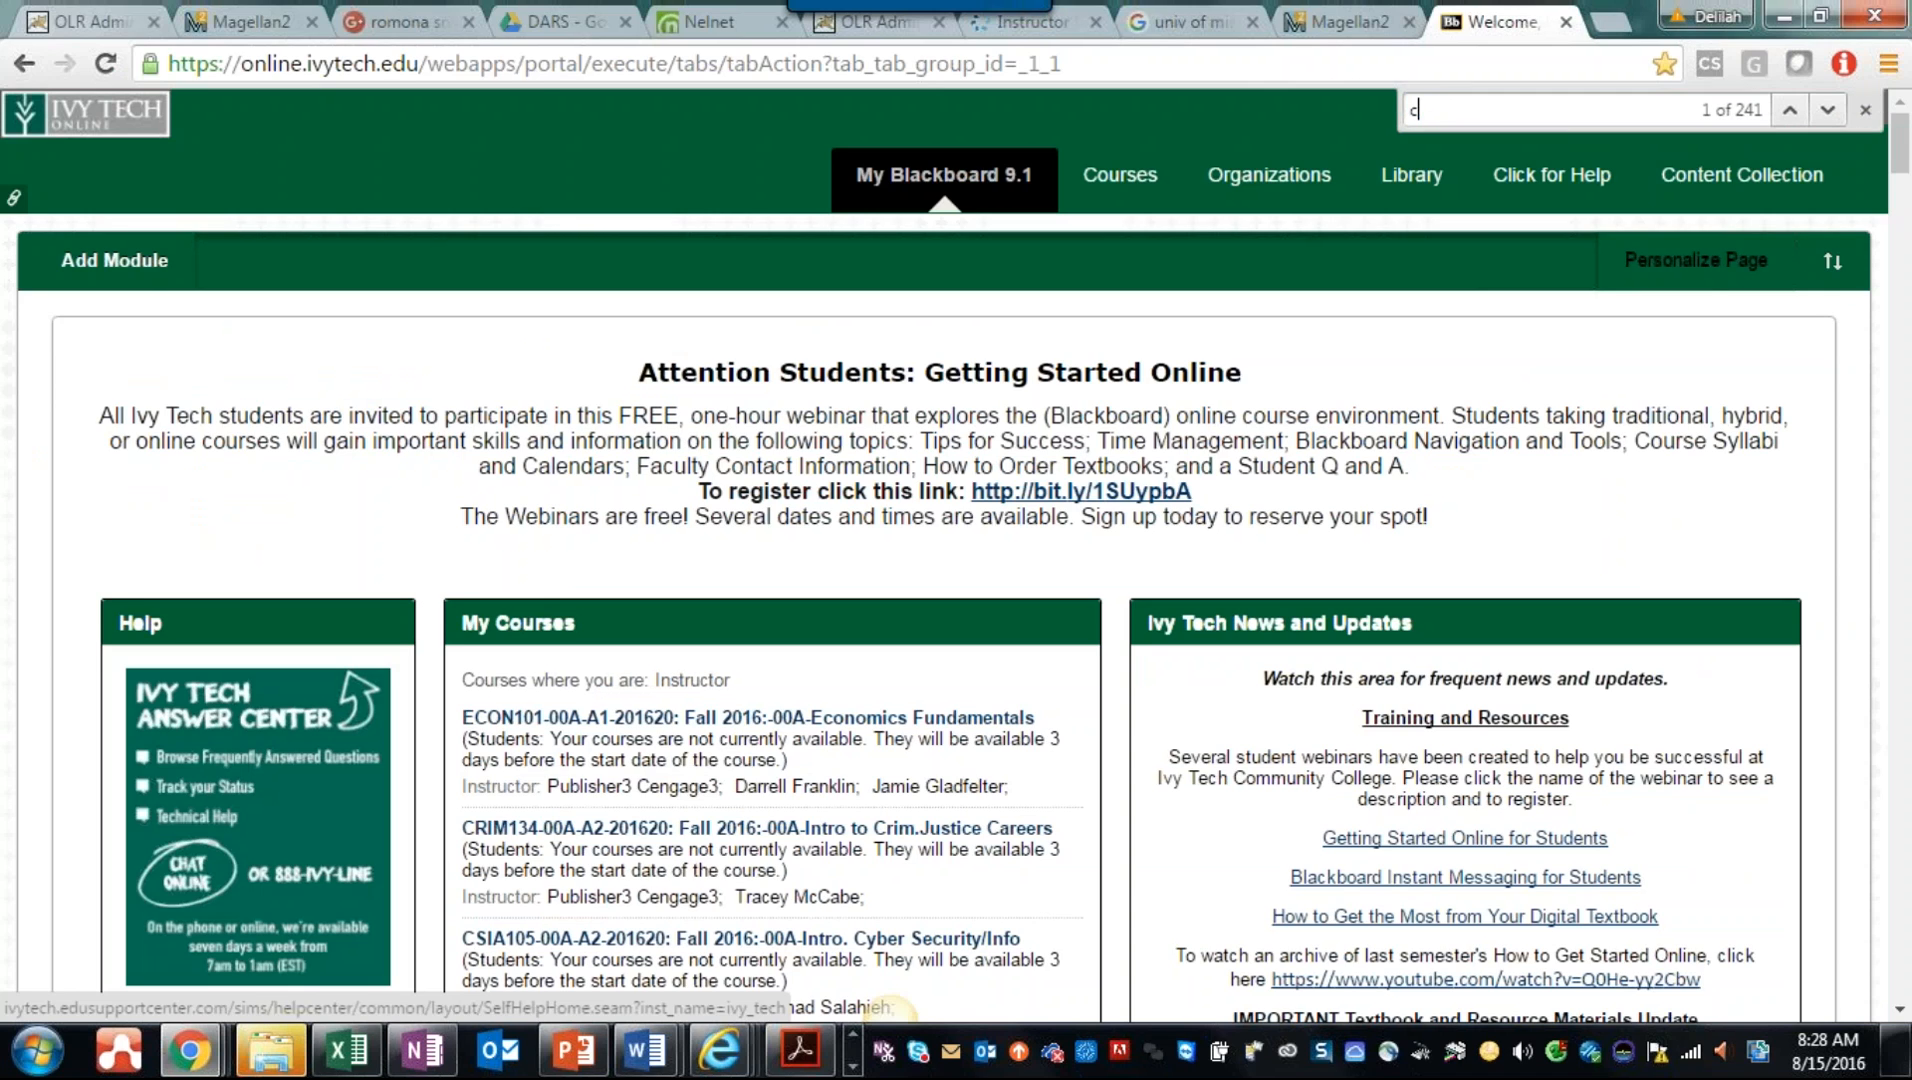
text(rim)
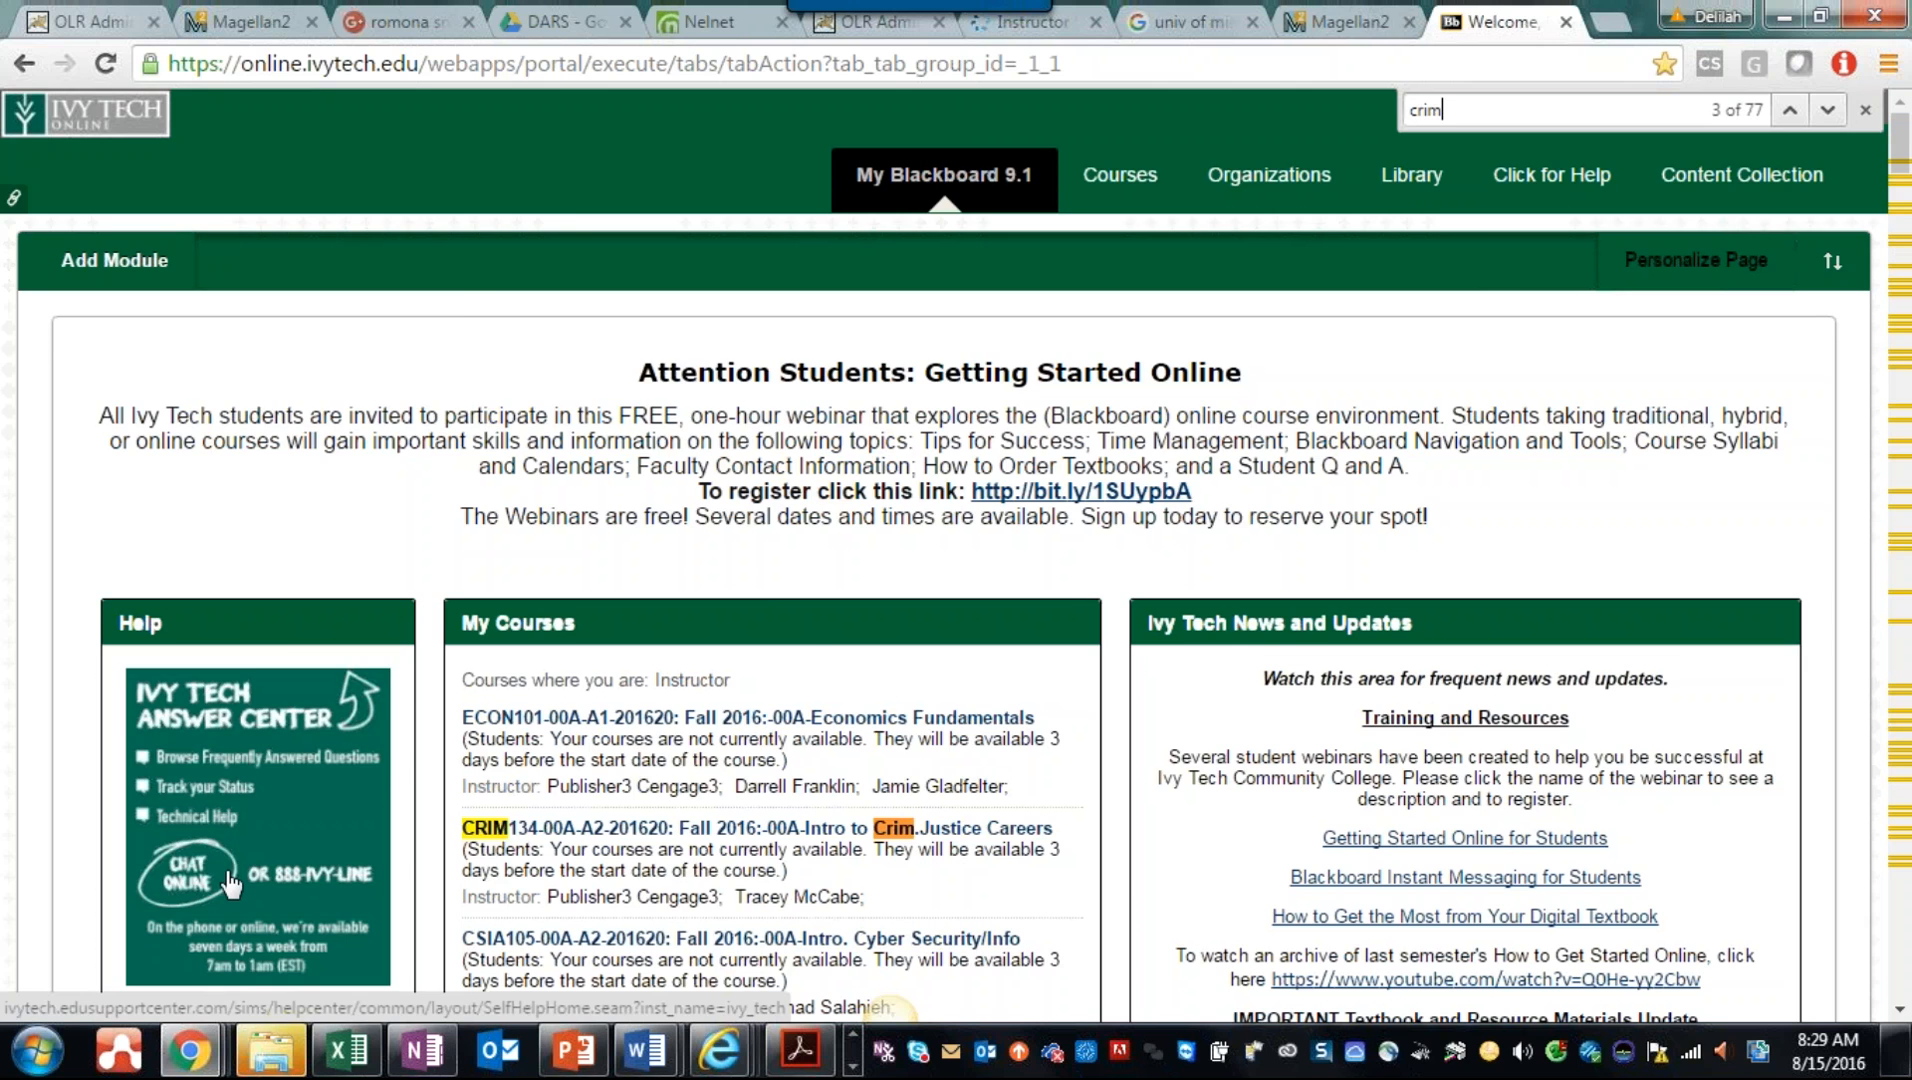
scroll(230, 883, down, 5)
After checking the pairing workbook, open the CRIM105 Introduction to Criminology course
mouse_move(340, 1047)
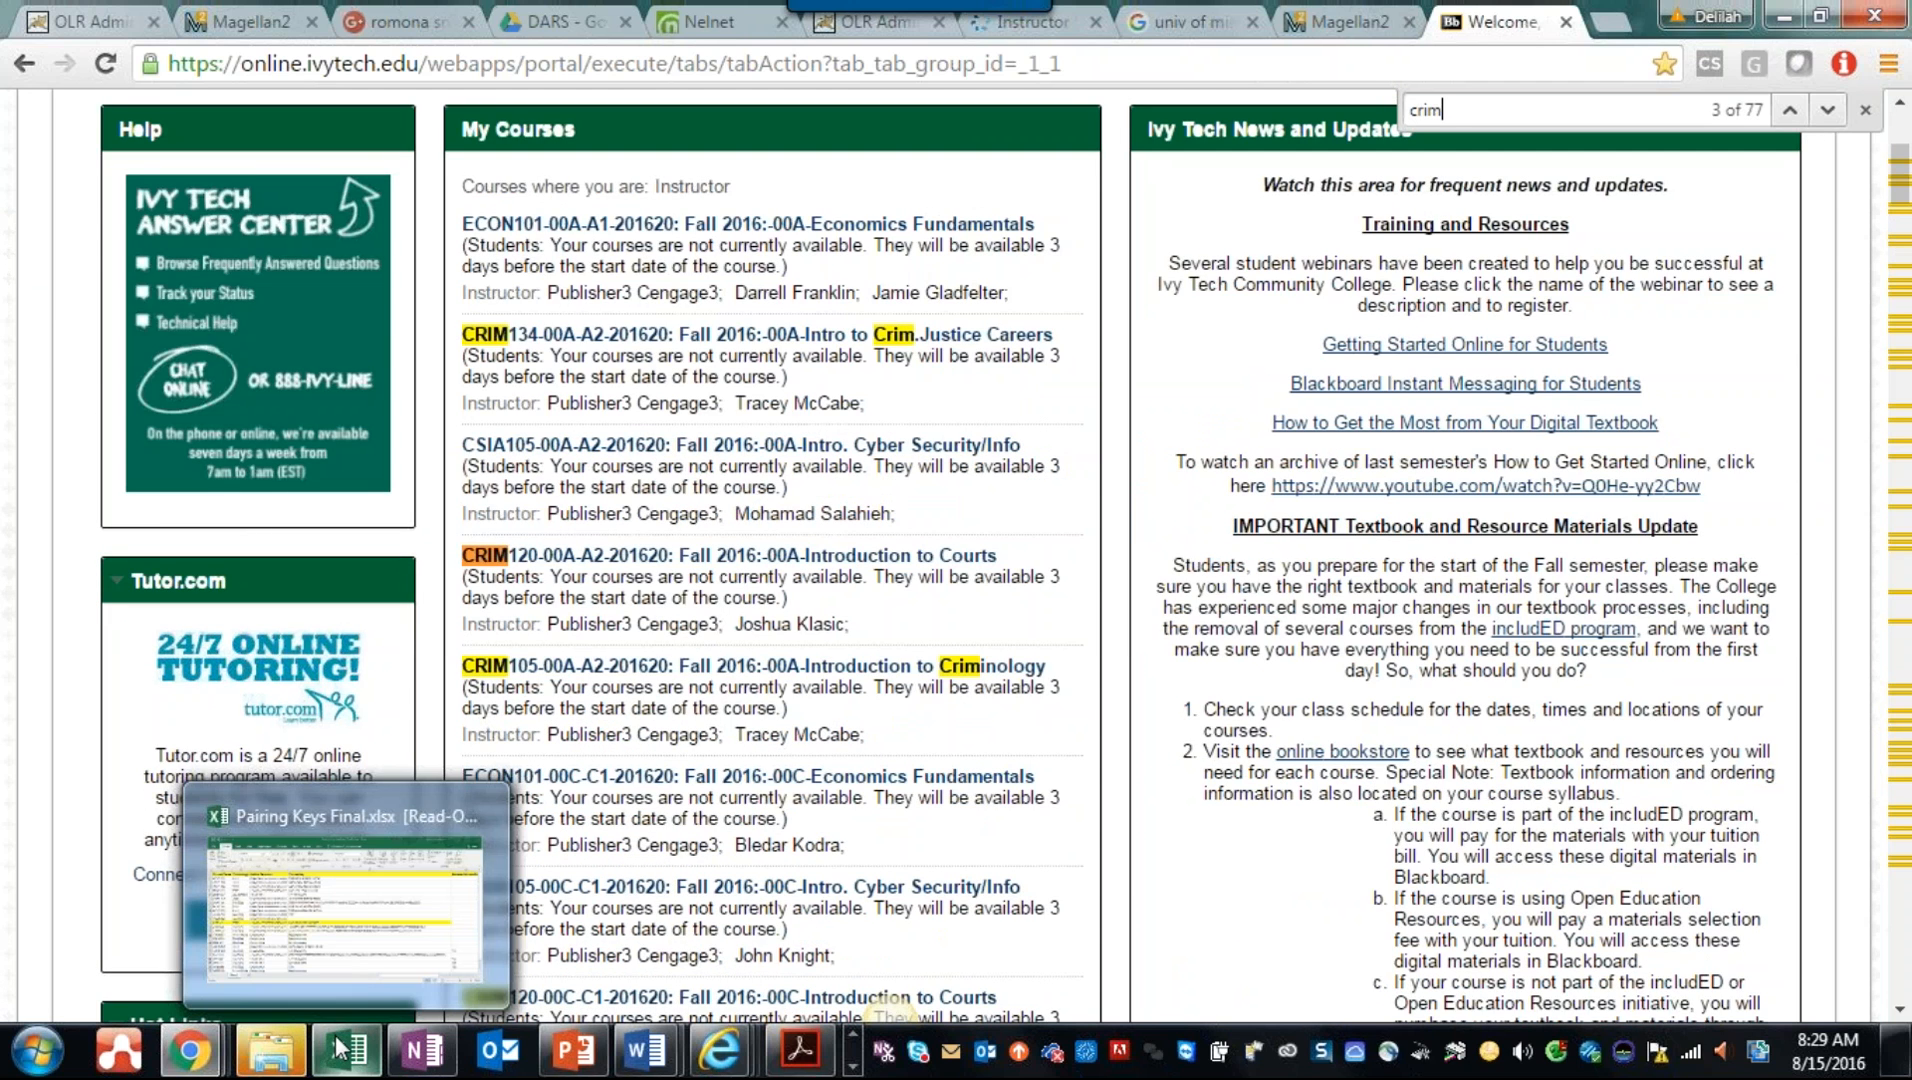
click(370, 960)
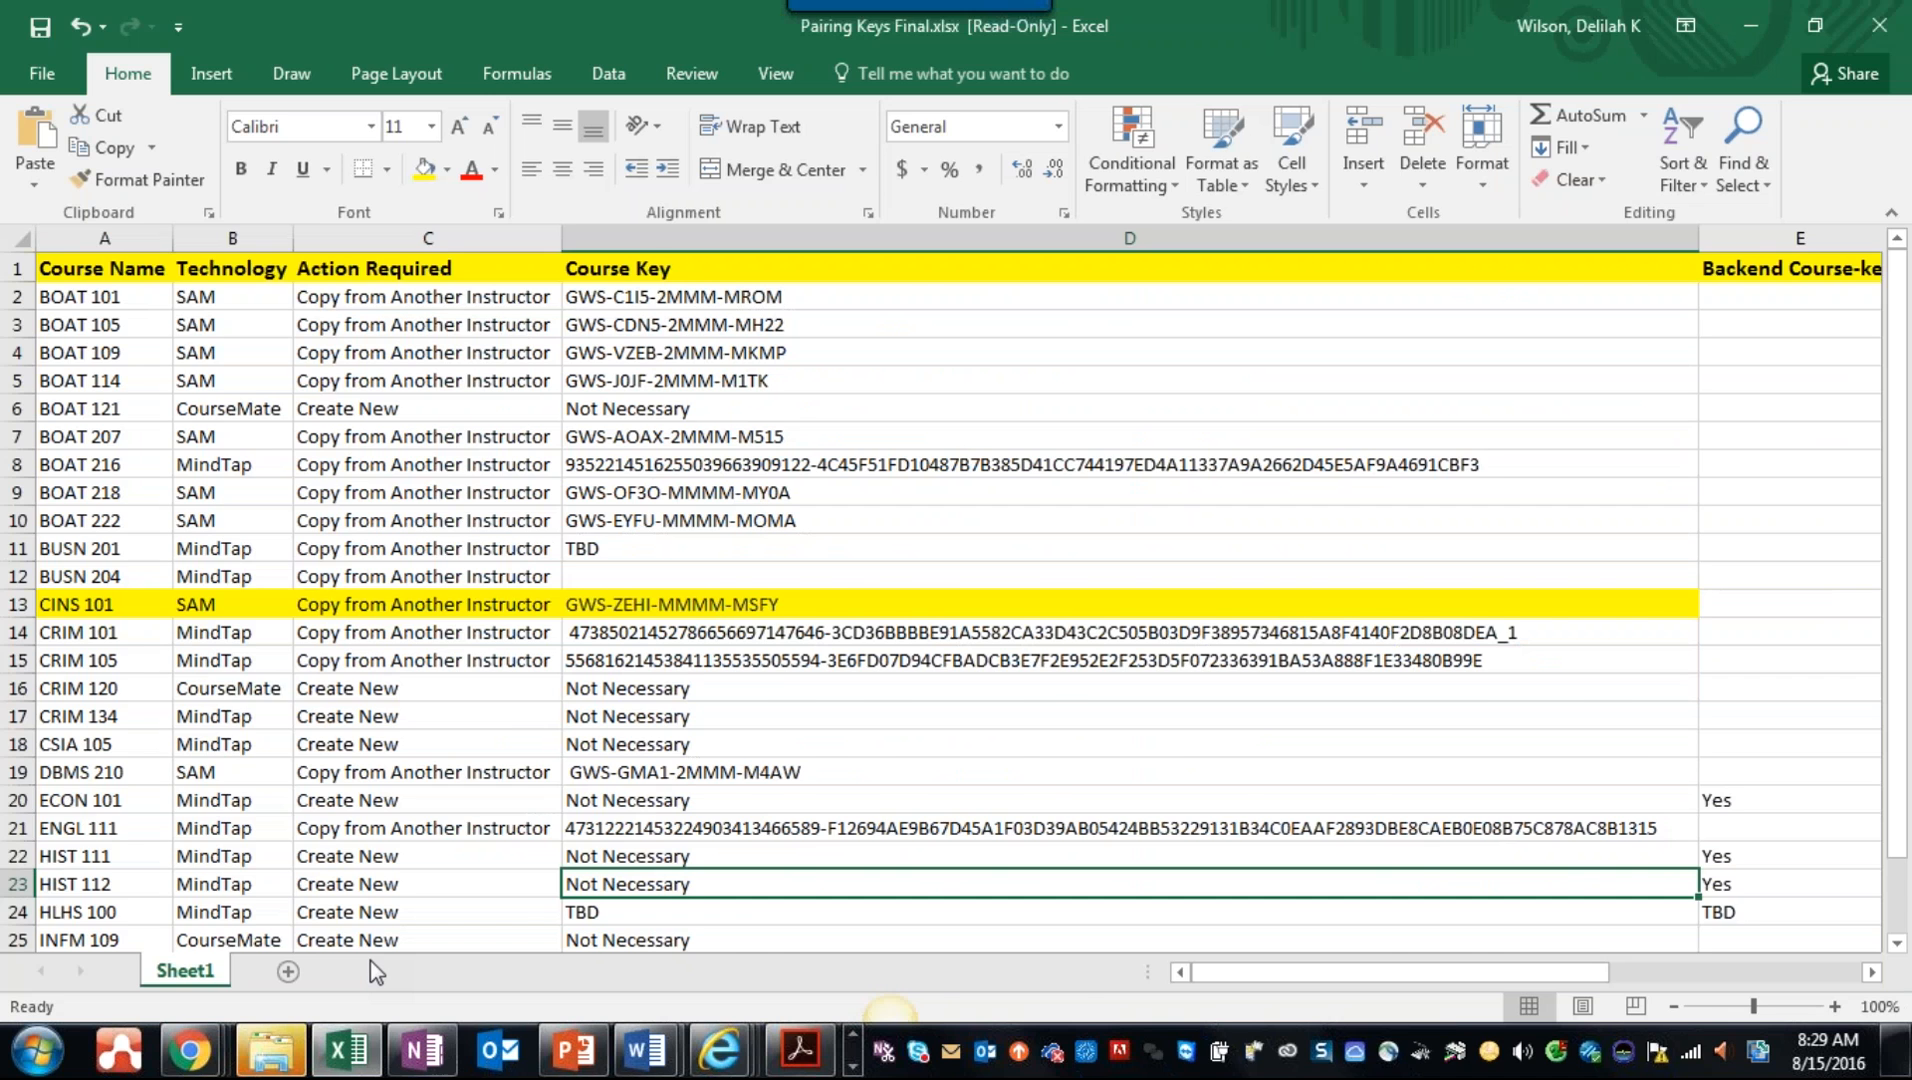
key(alt+Tab)
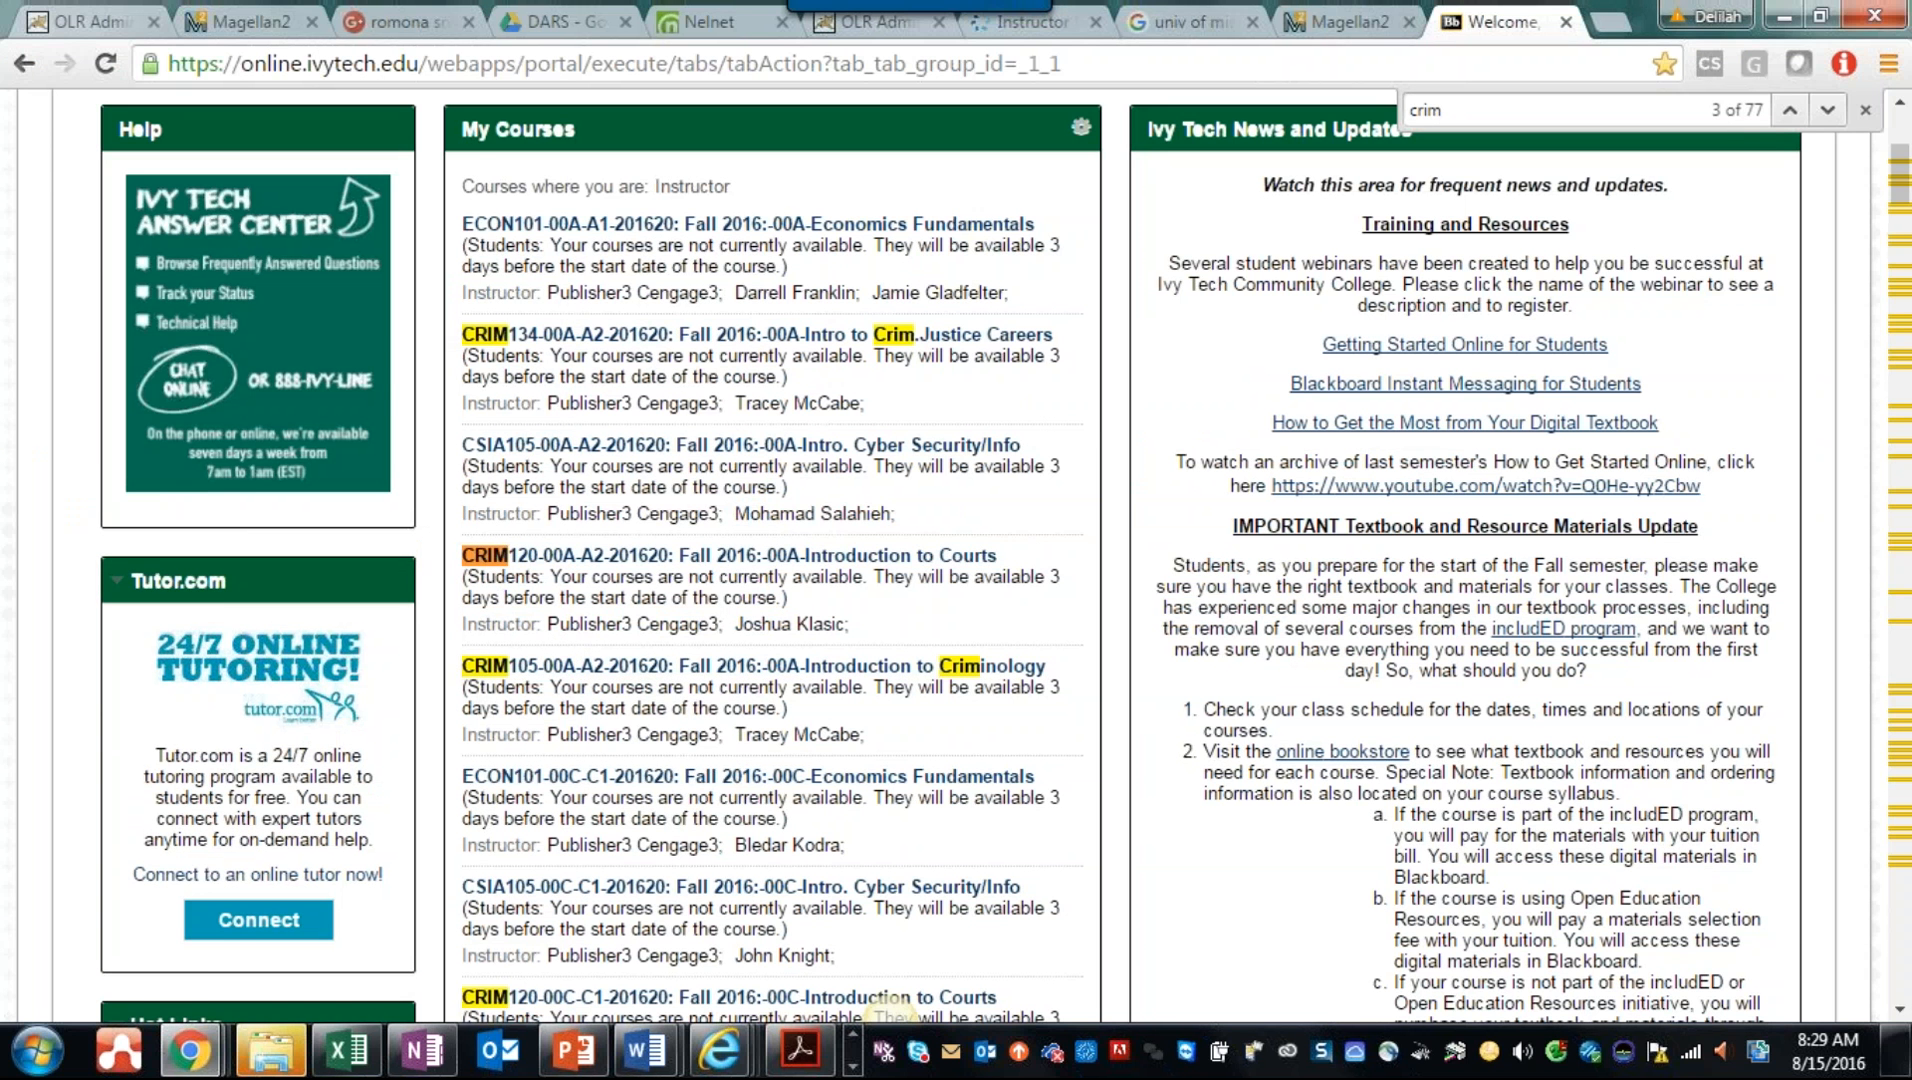
click(704, 683)
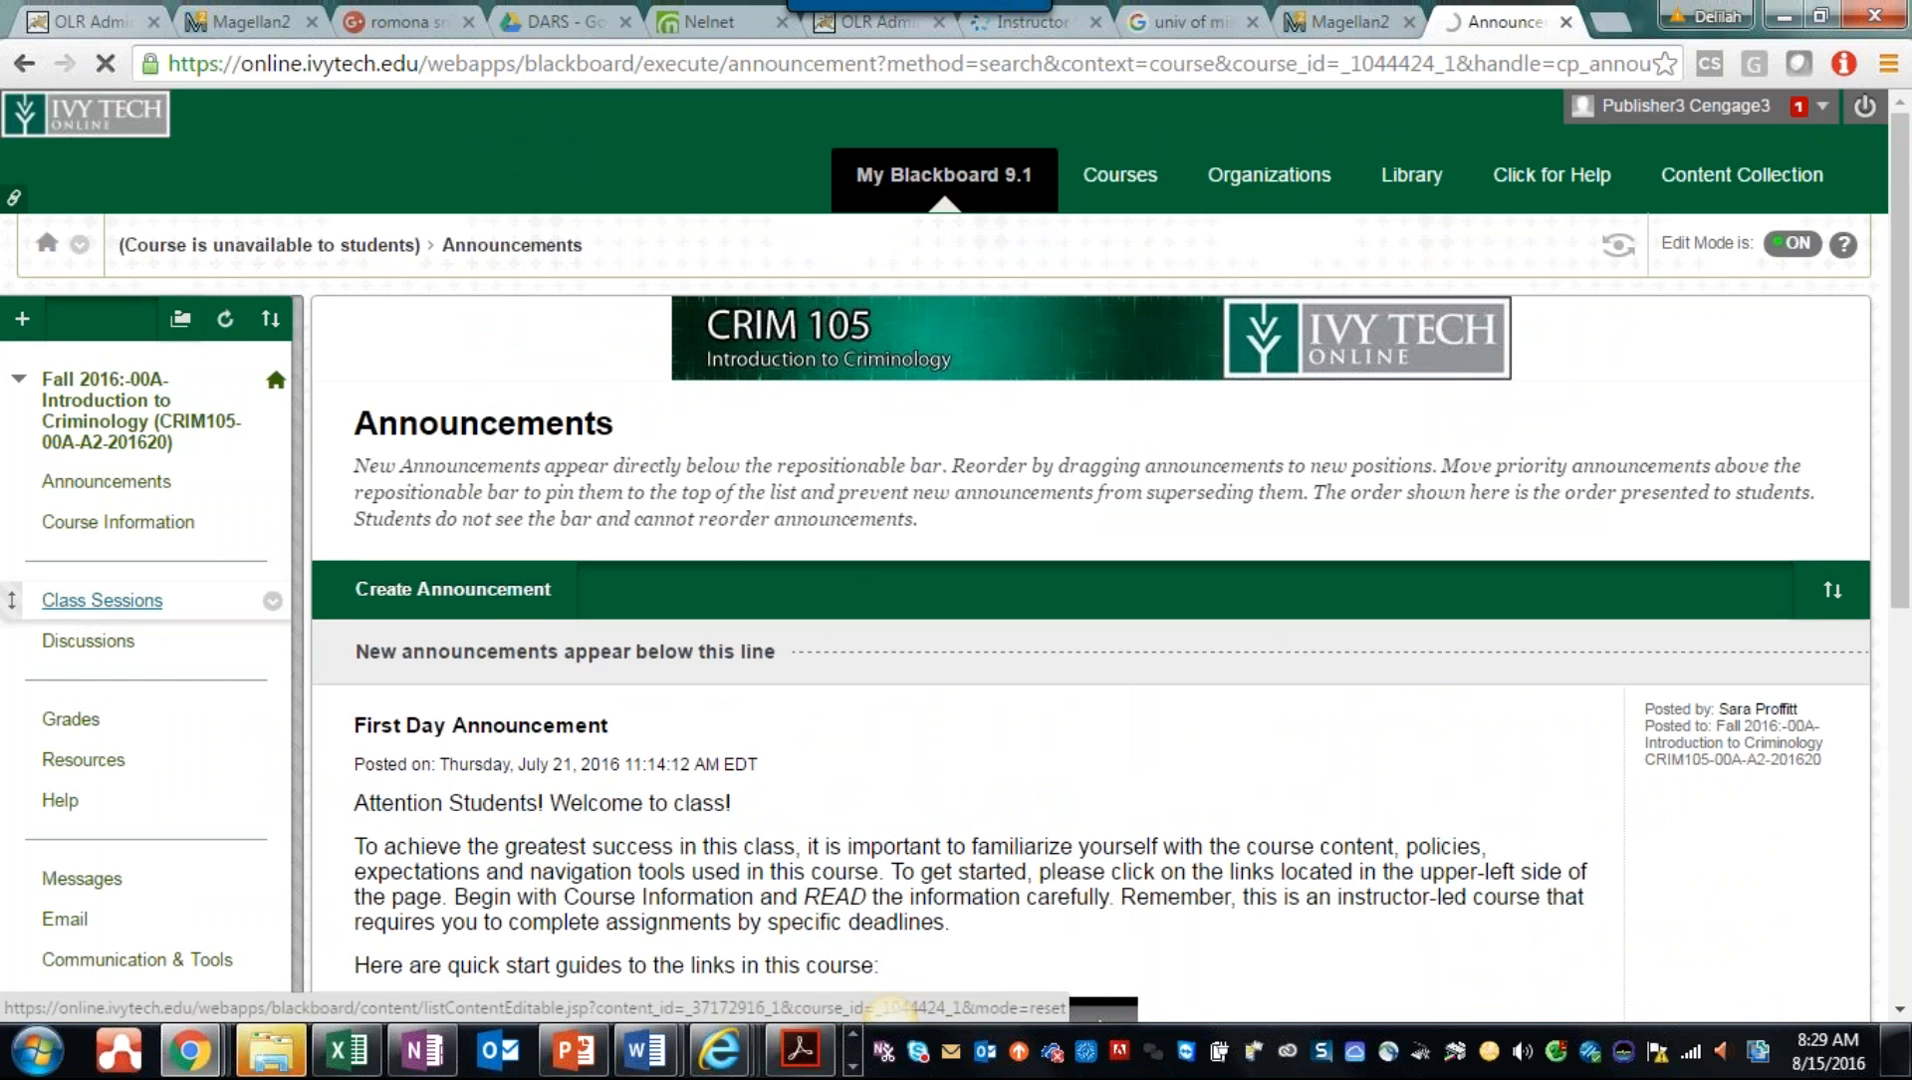
Go through Class Sessions to Session 4: Rational Choice Theory, then Session 4: Learning Activities
click(100, 600)
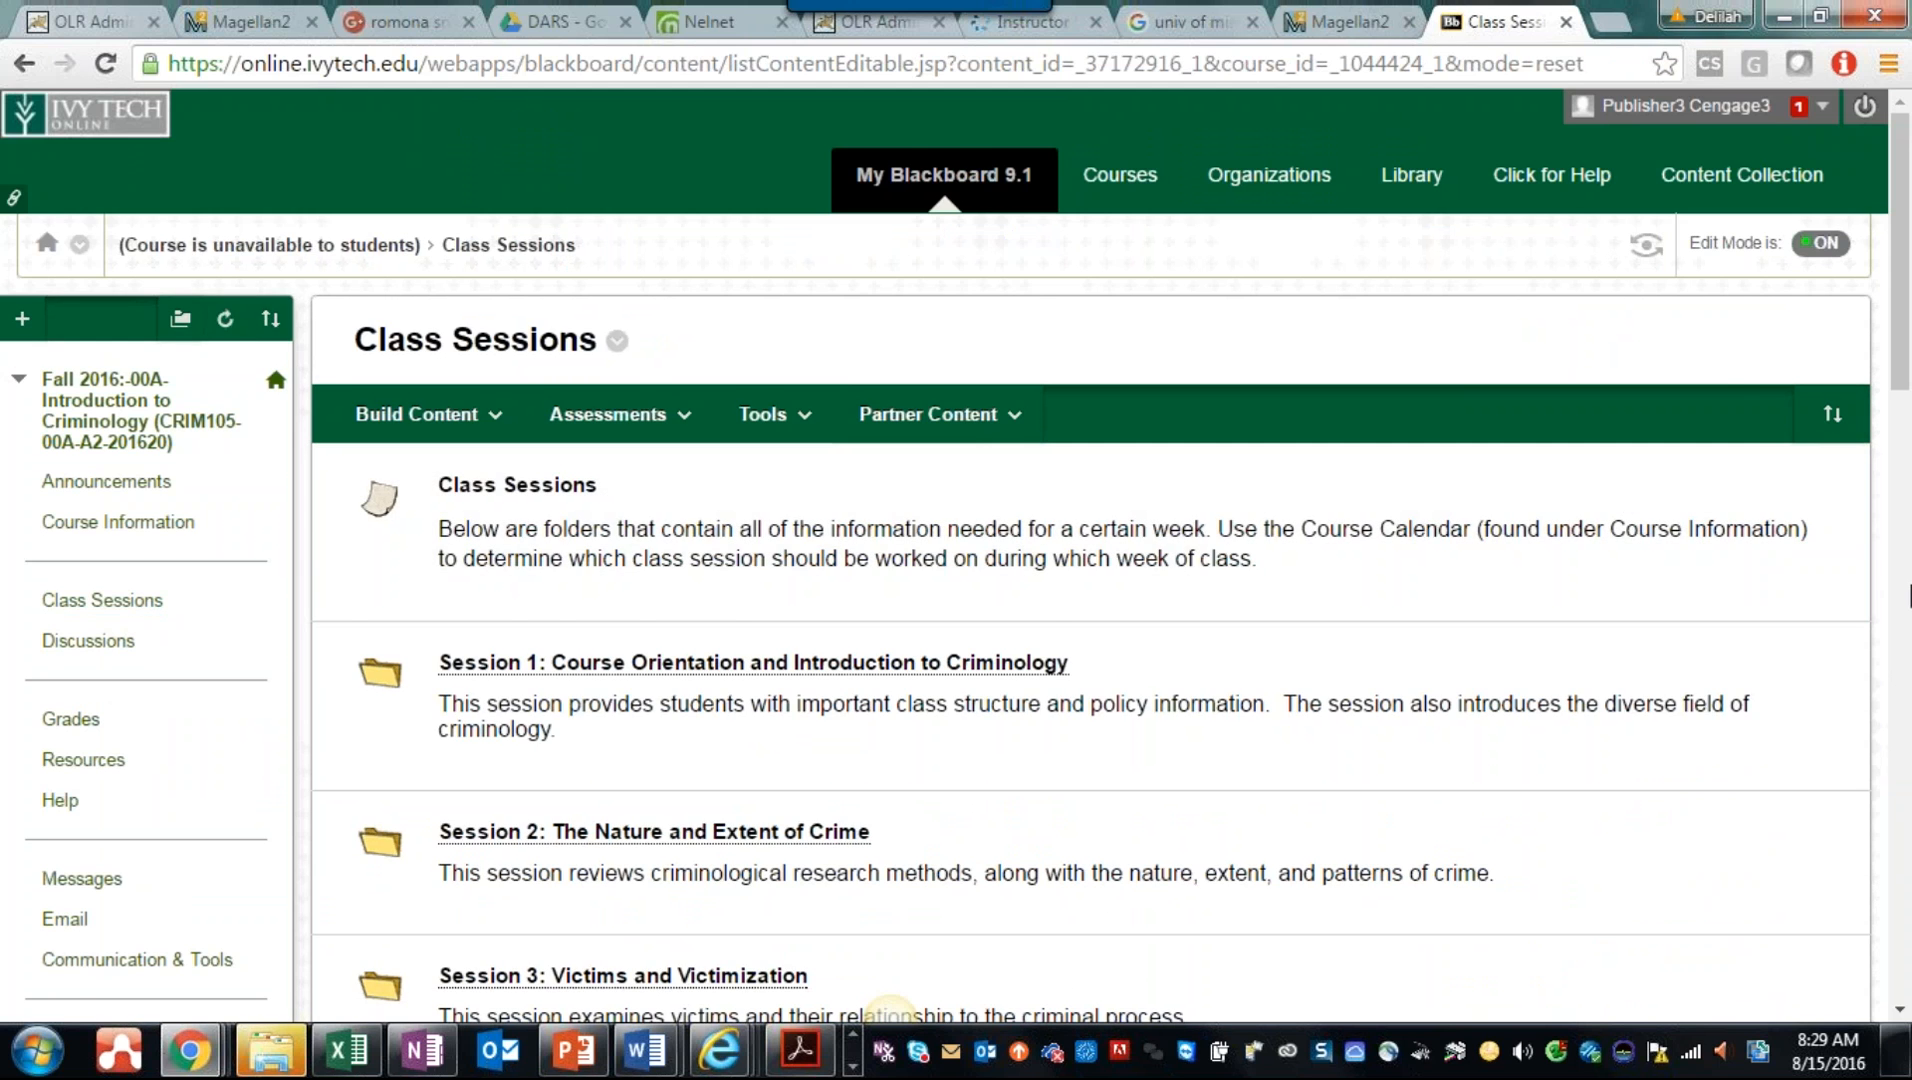
scroll(890, 1008, down, 1)
click(1908, 588)
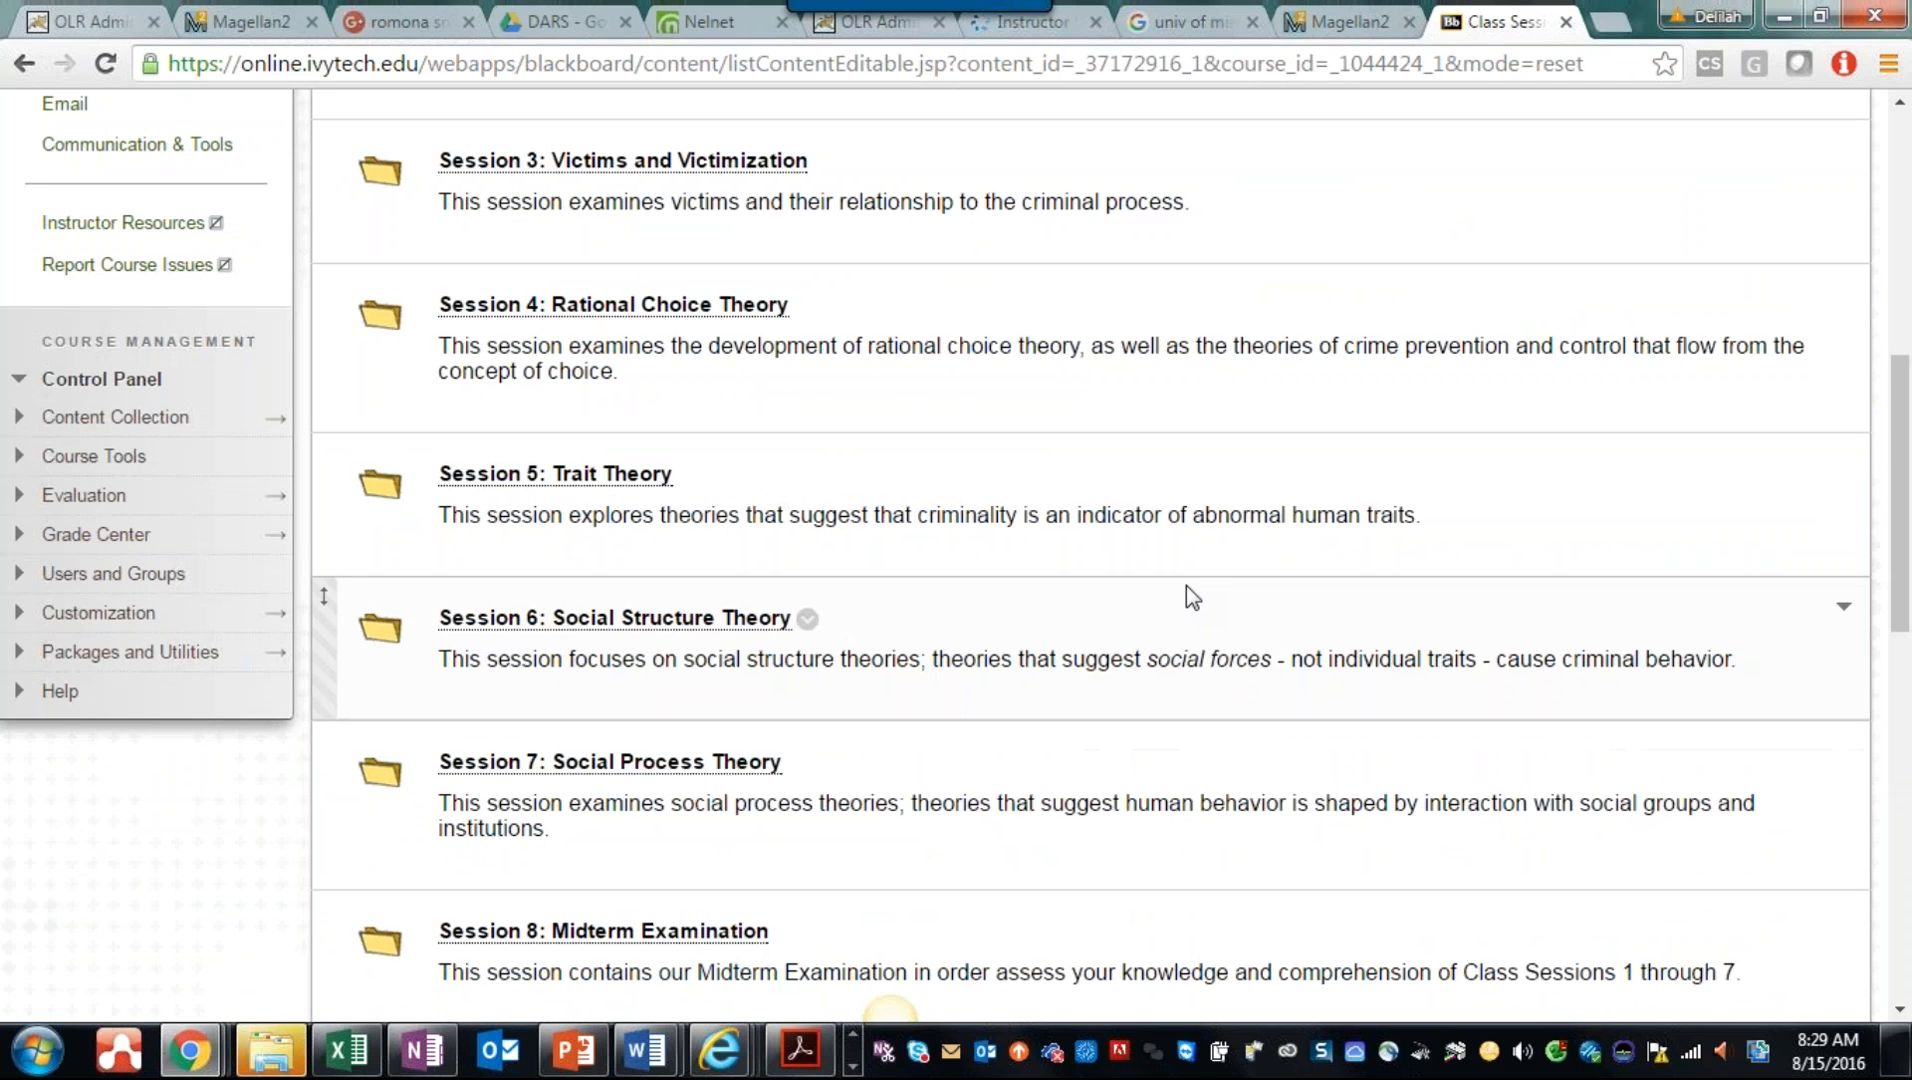
click(595, 310)
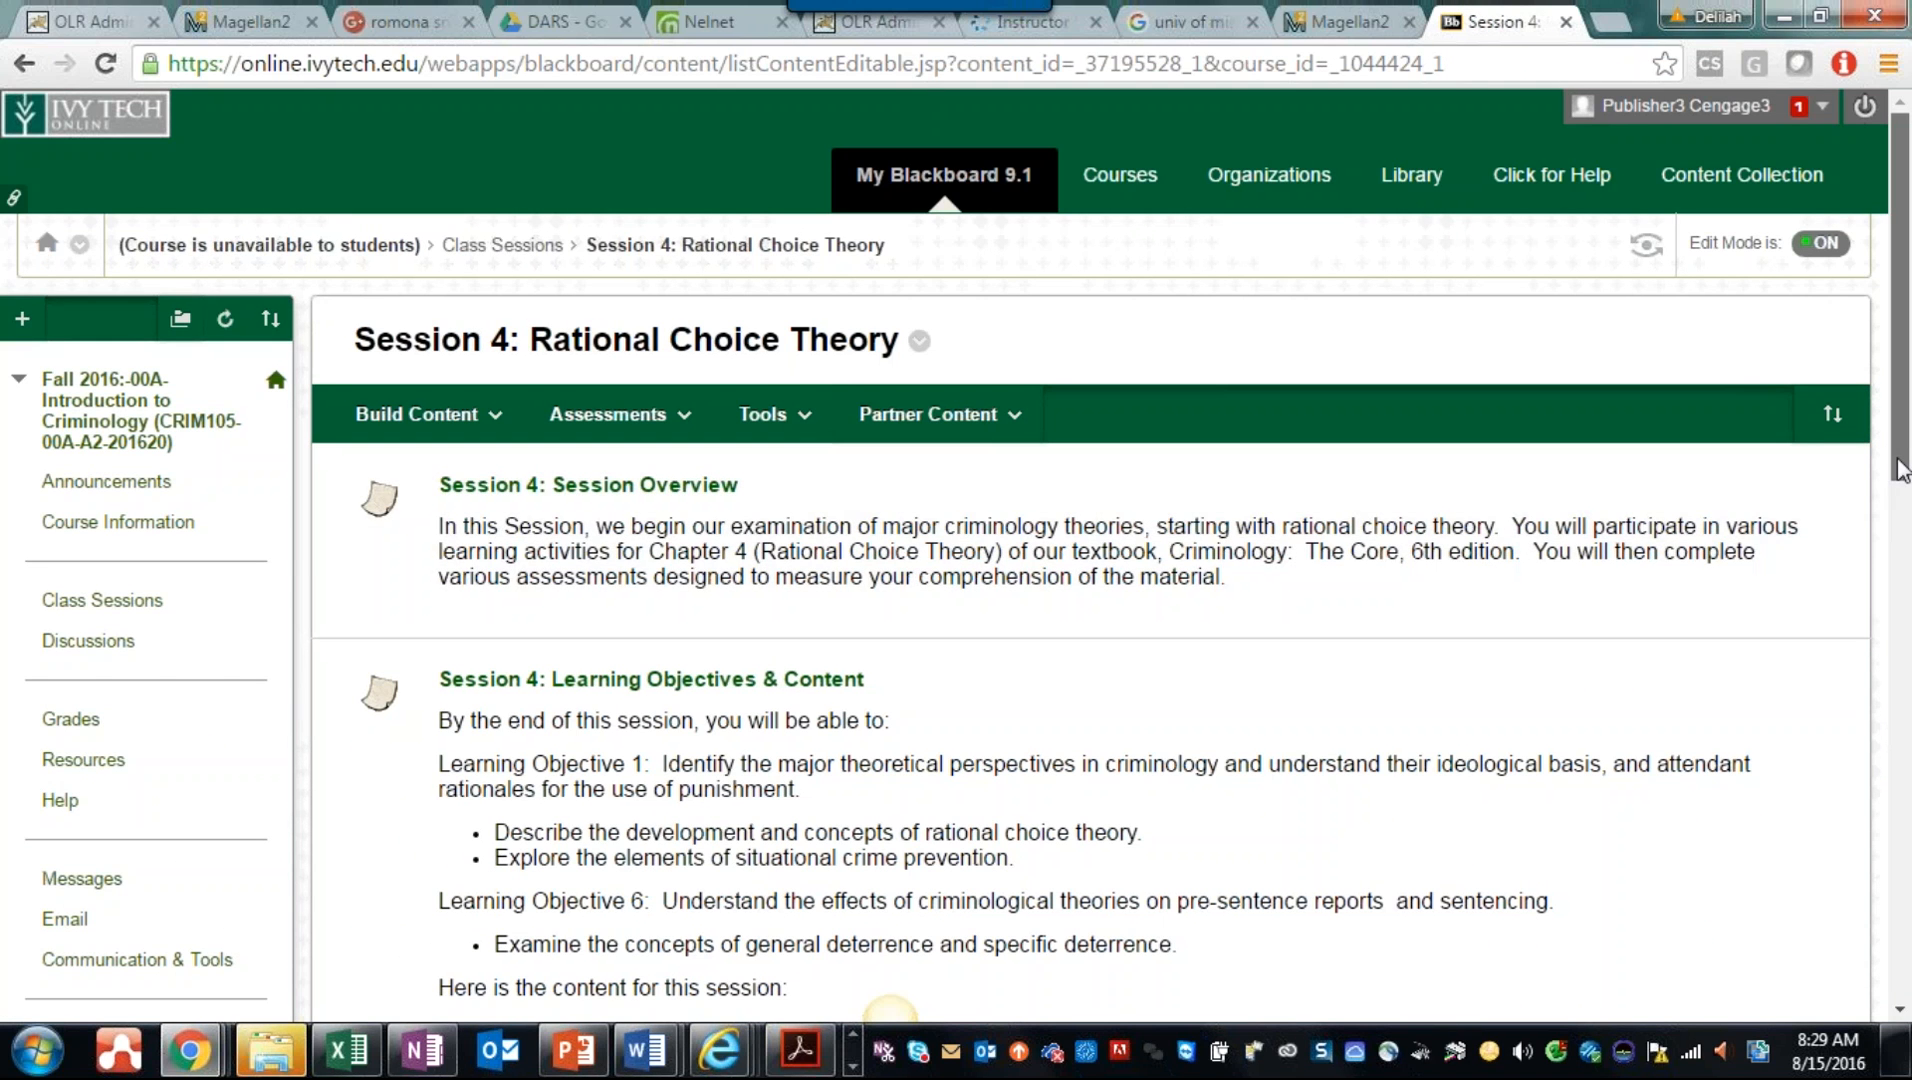
drag(1900, 470, 1907, 960)
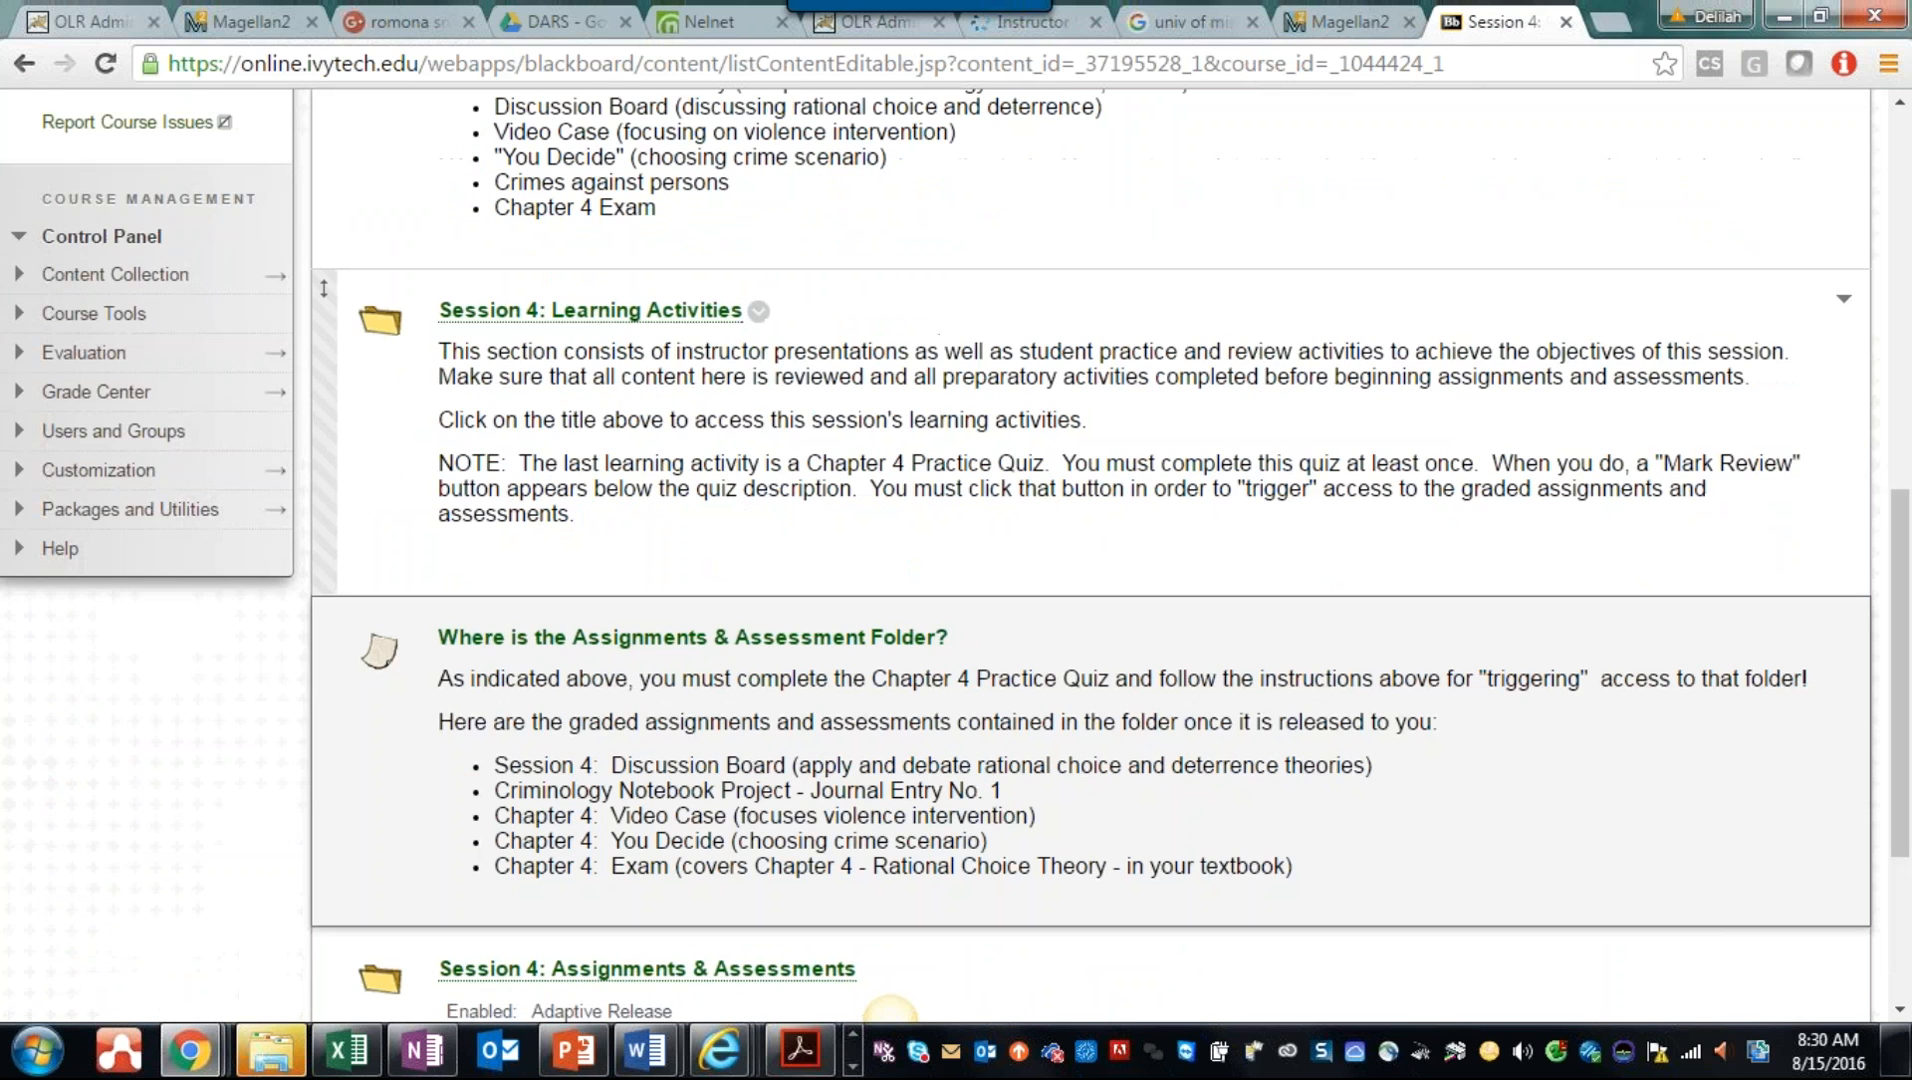
click(590, 311)
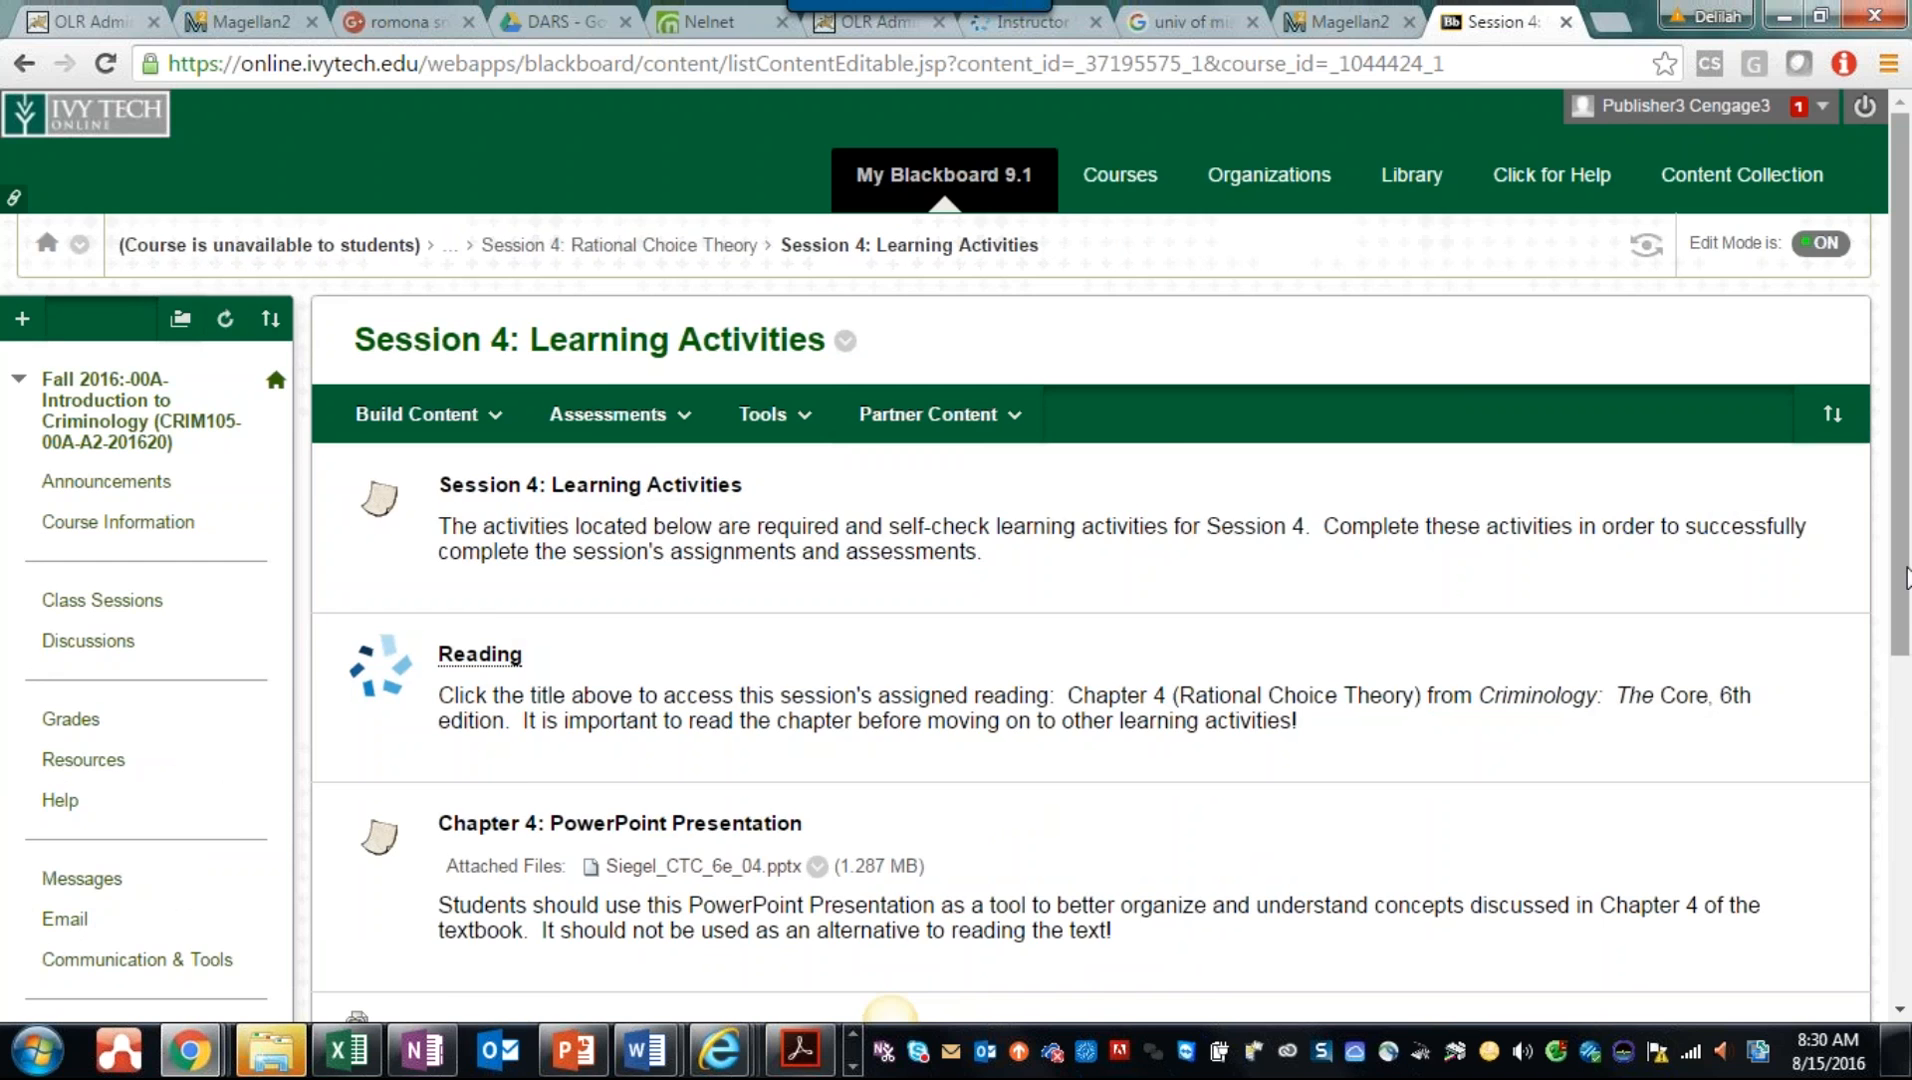
scroll(1906, 578, down, 1)
scroll(1907, 742, down, 5)
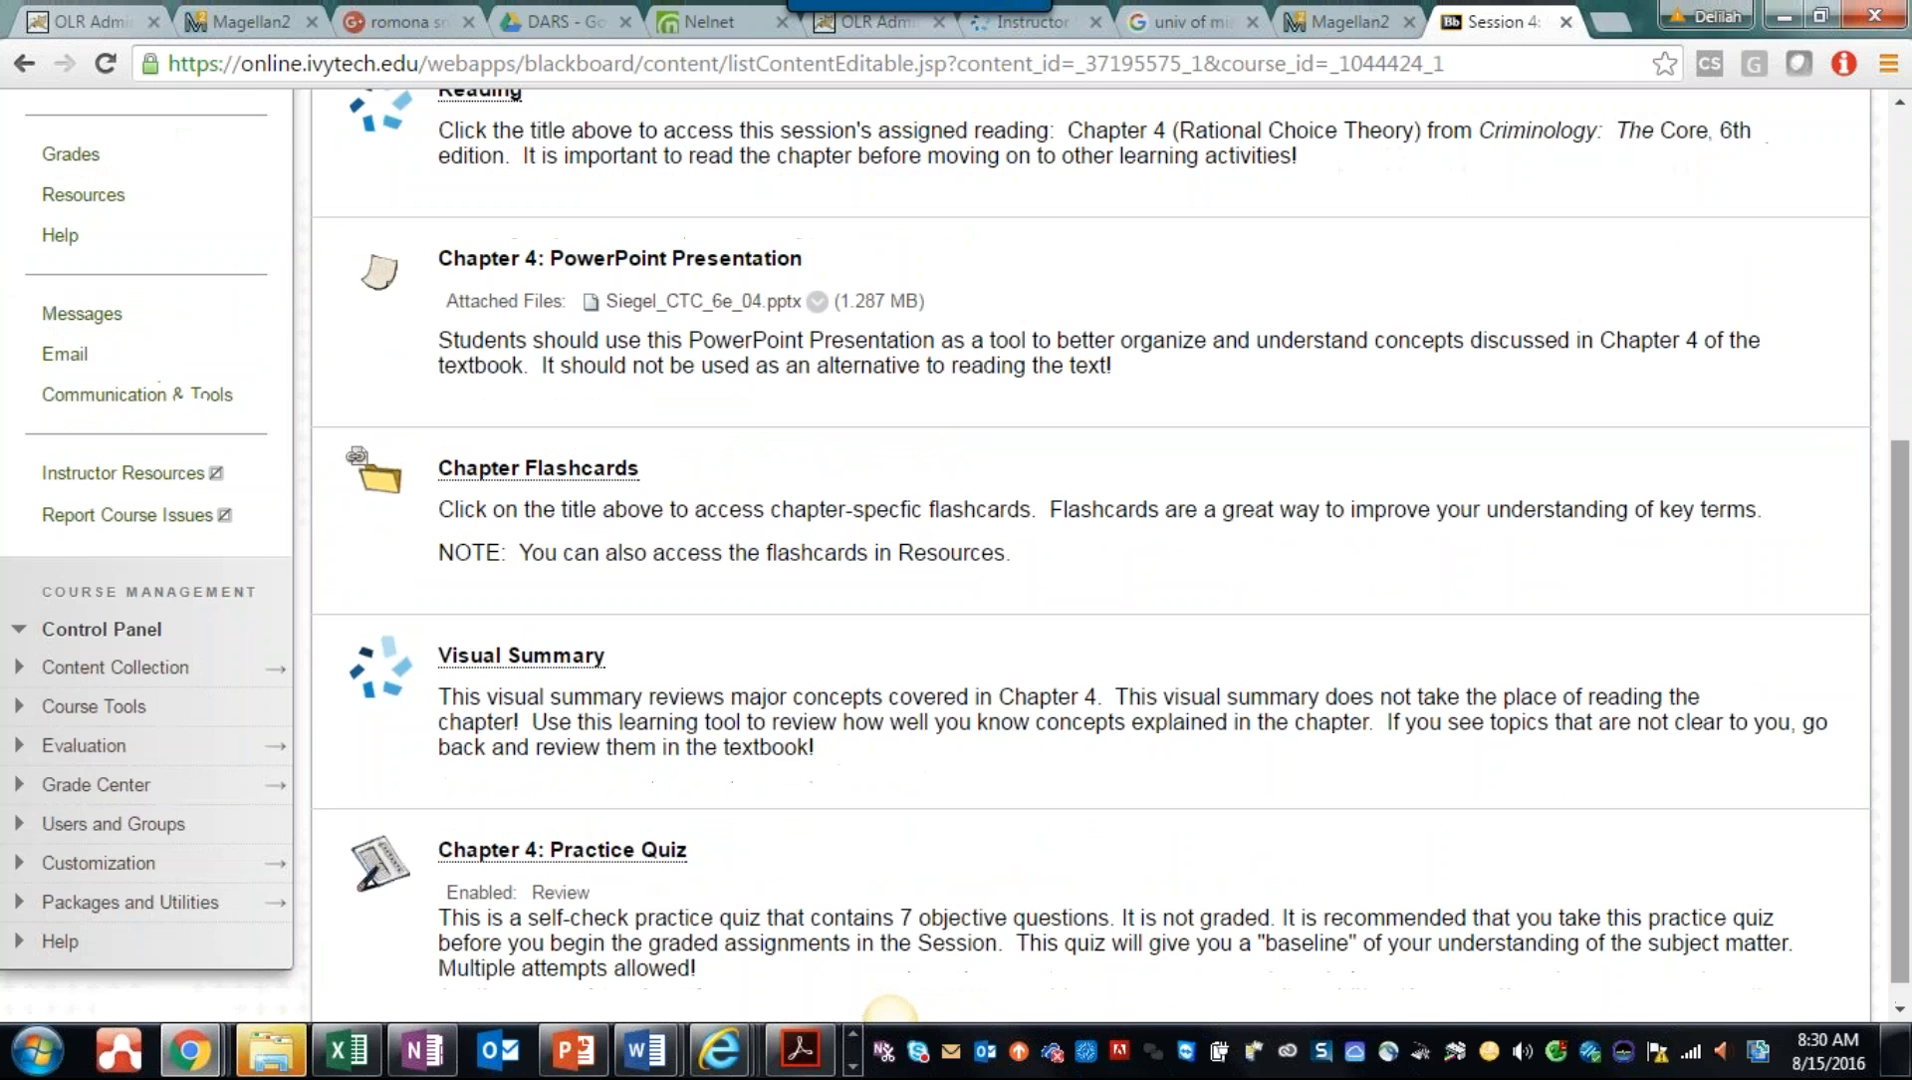
click(521, 656)
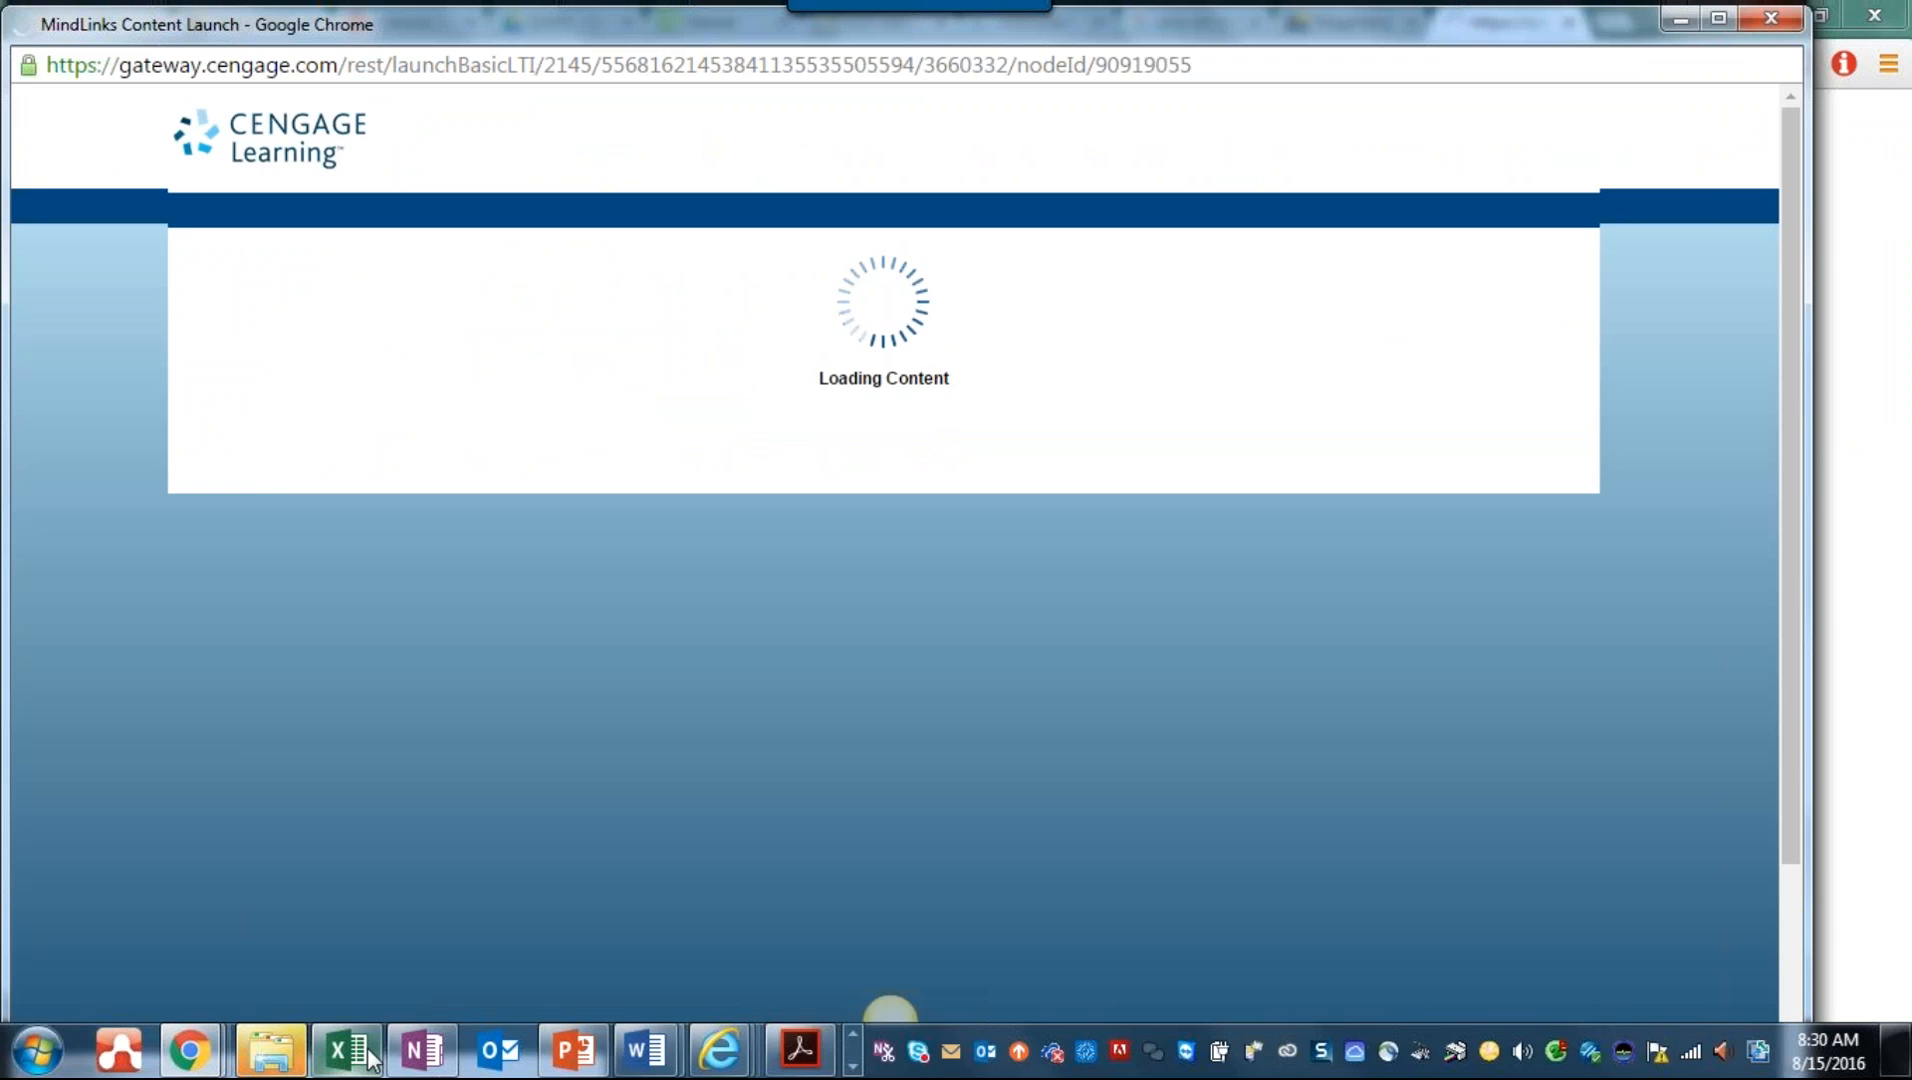
mouse_move(367, 1047)
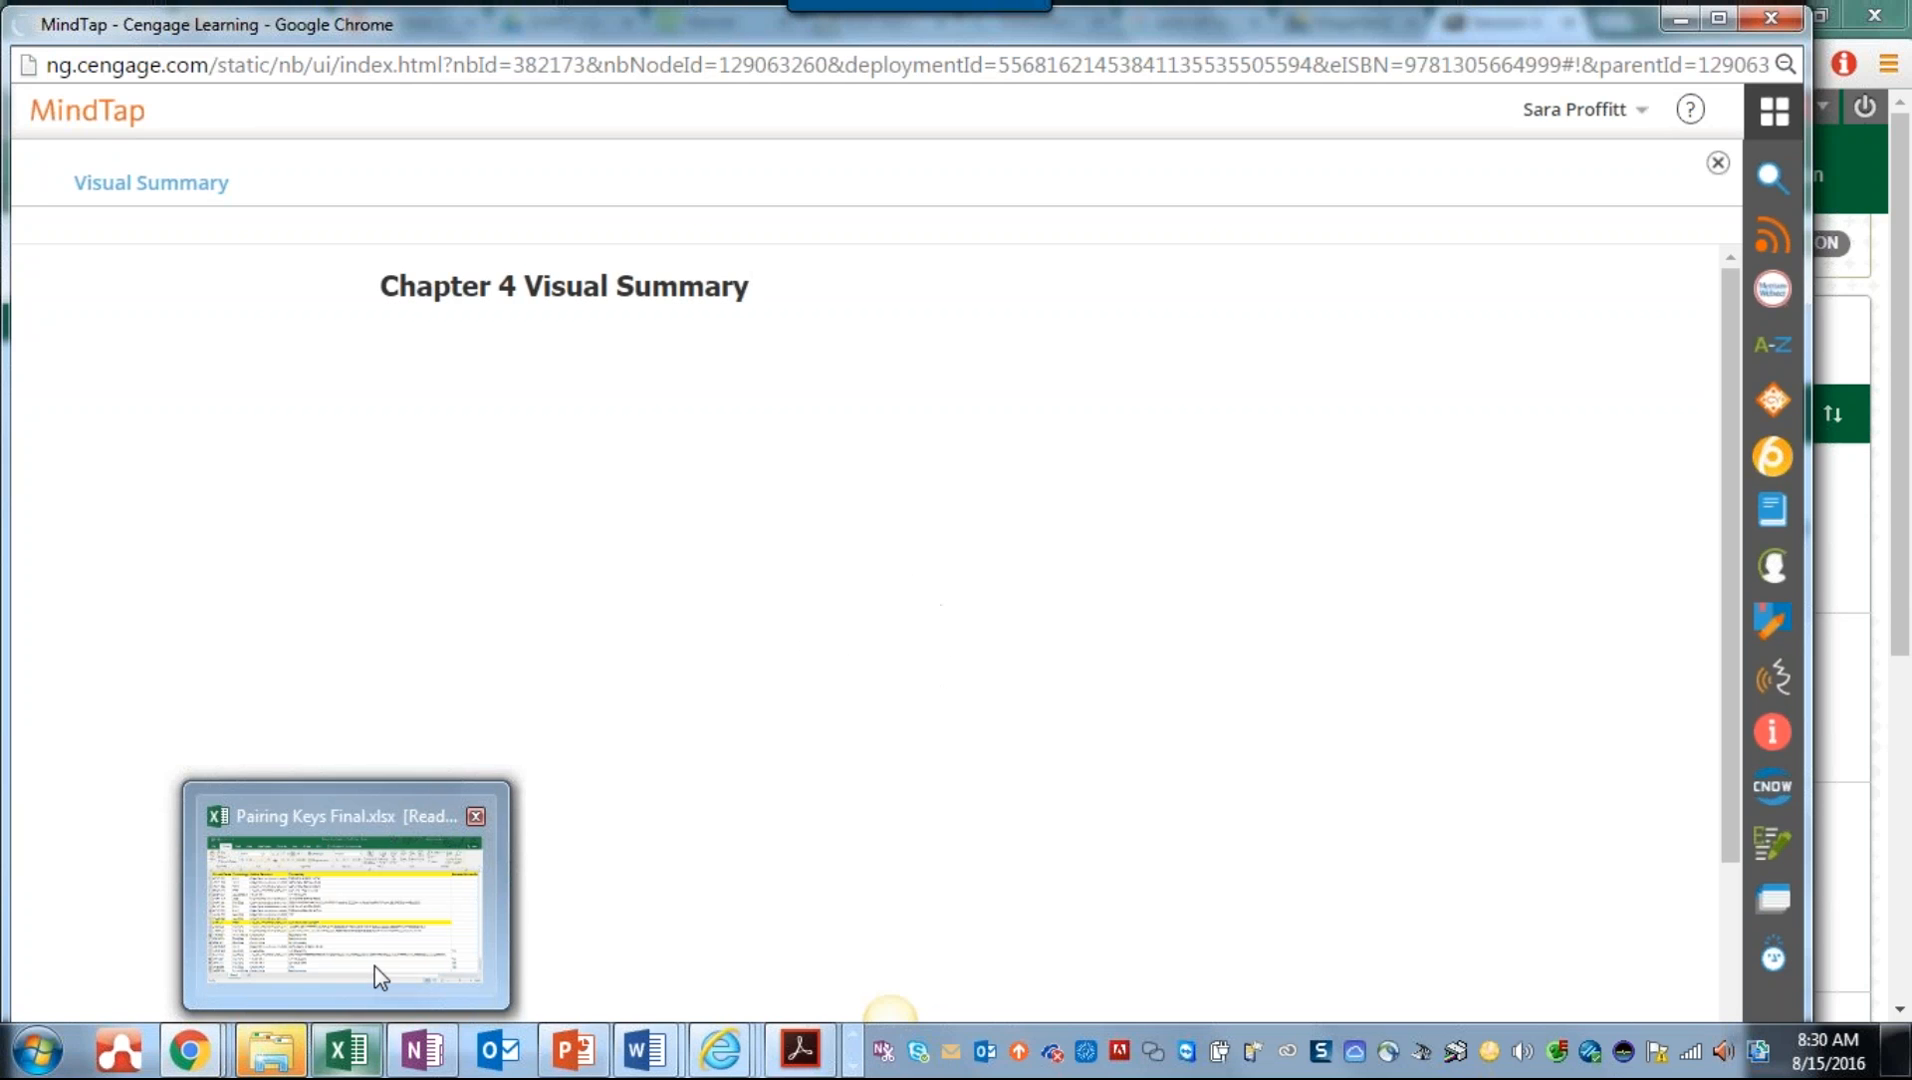
click(1765, 20)
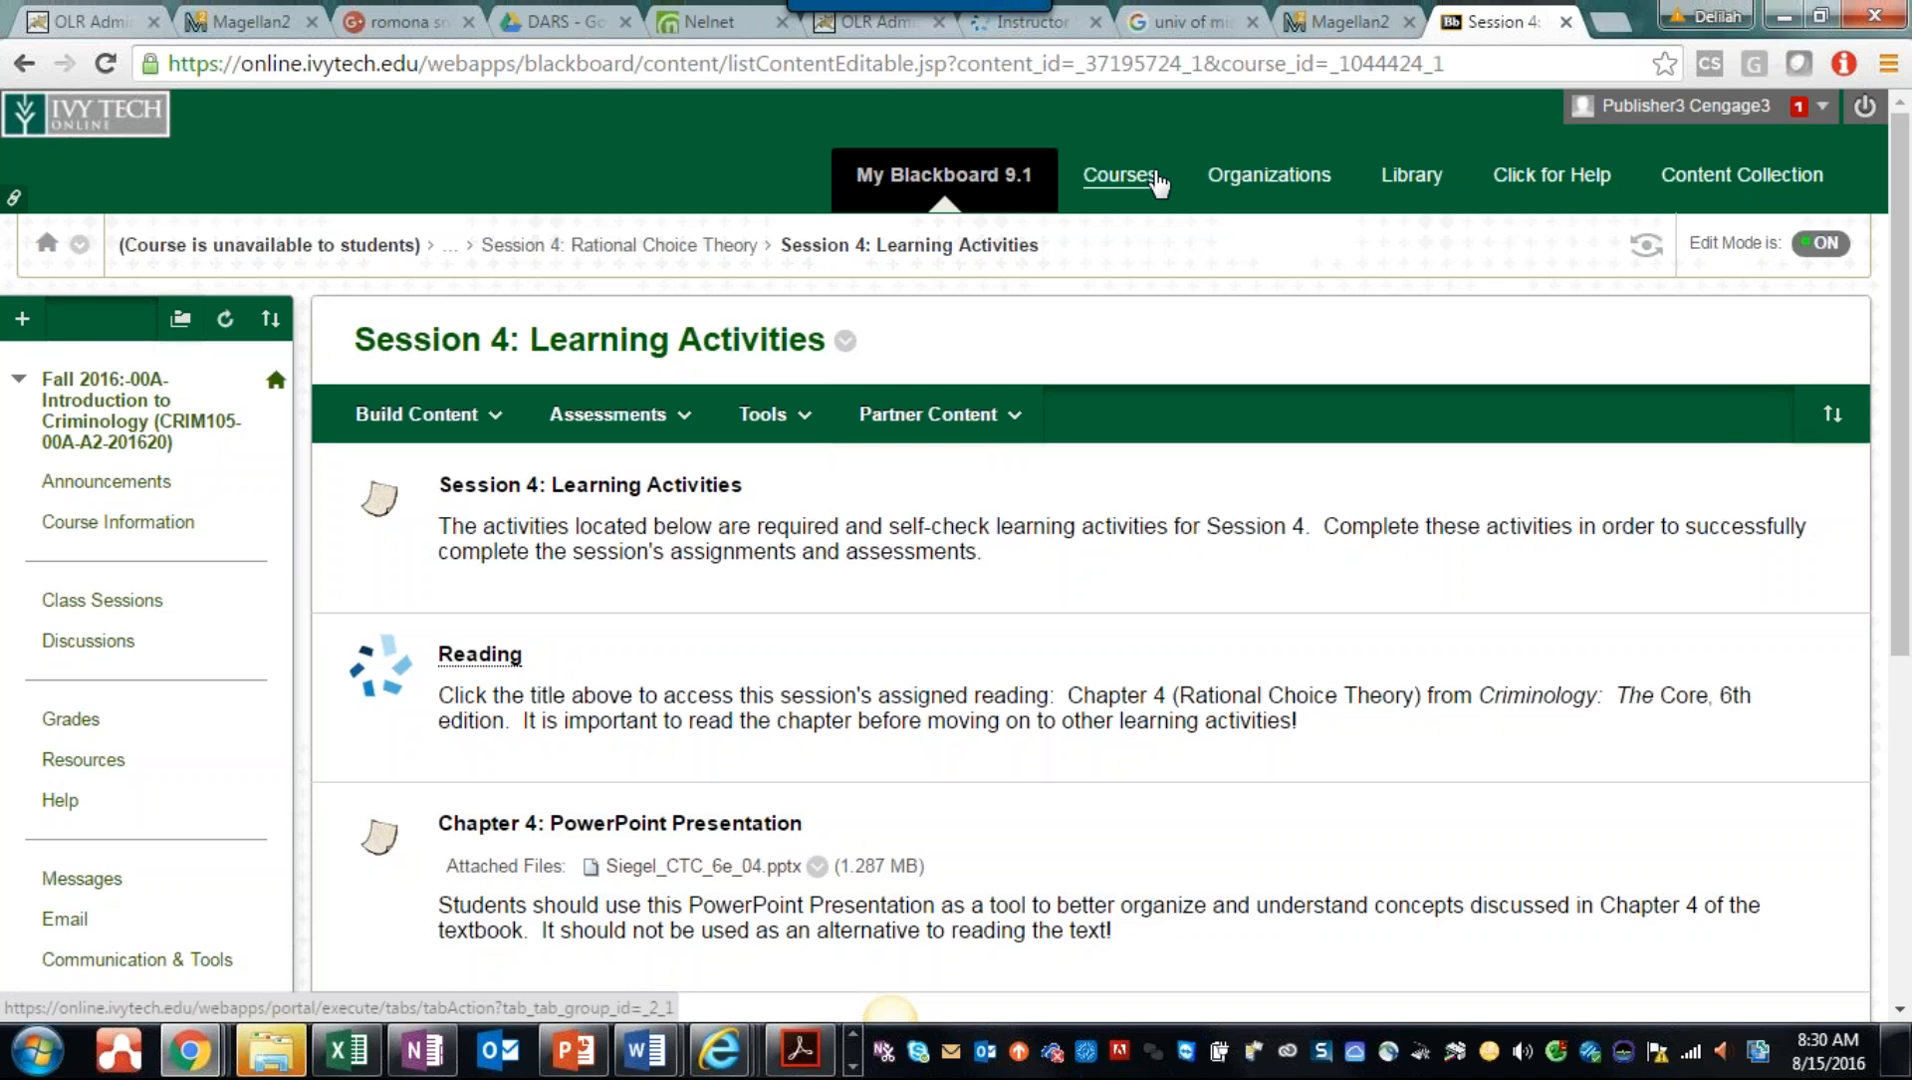
On the Courses page, search 'econ' and open ECON101-02F-F3 Economics Fundamentals
click(1155, 179)
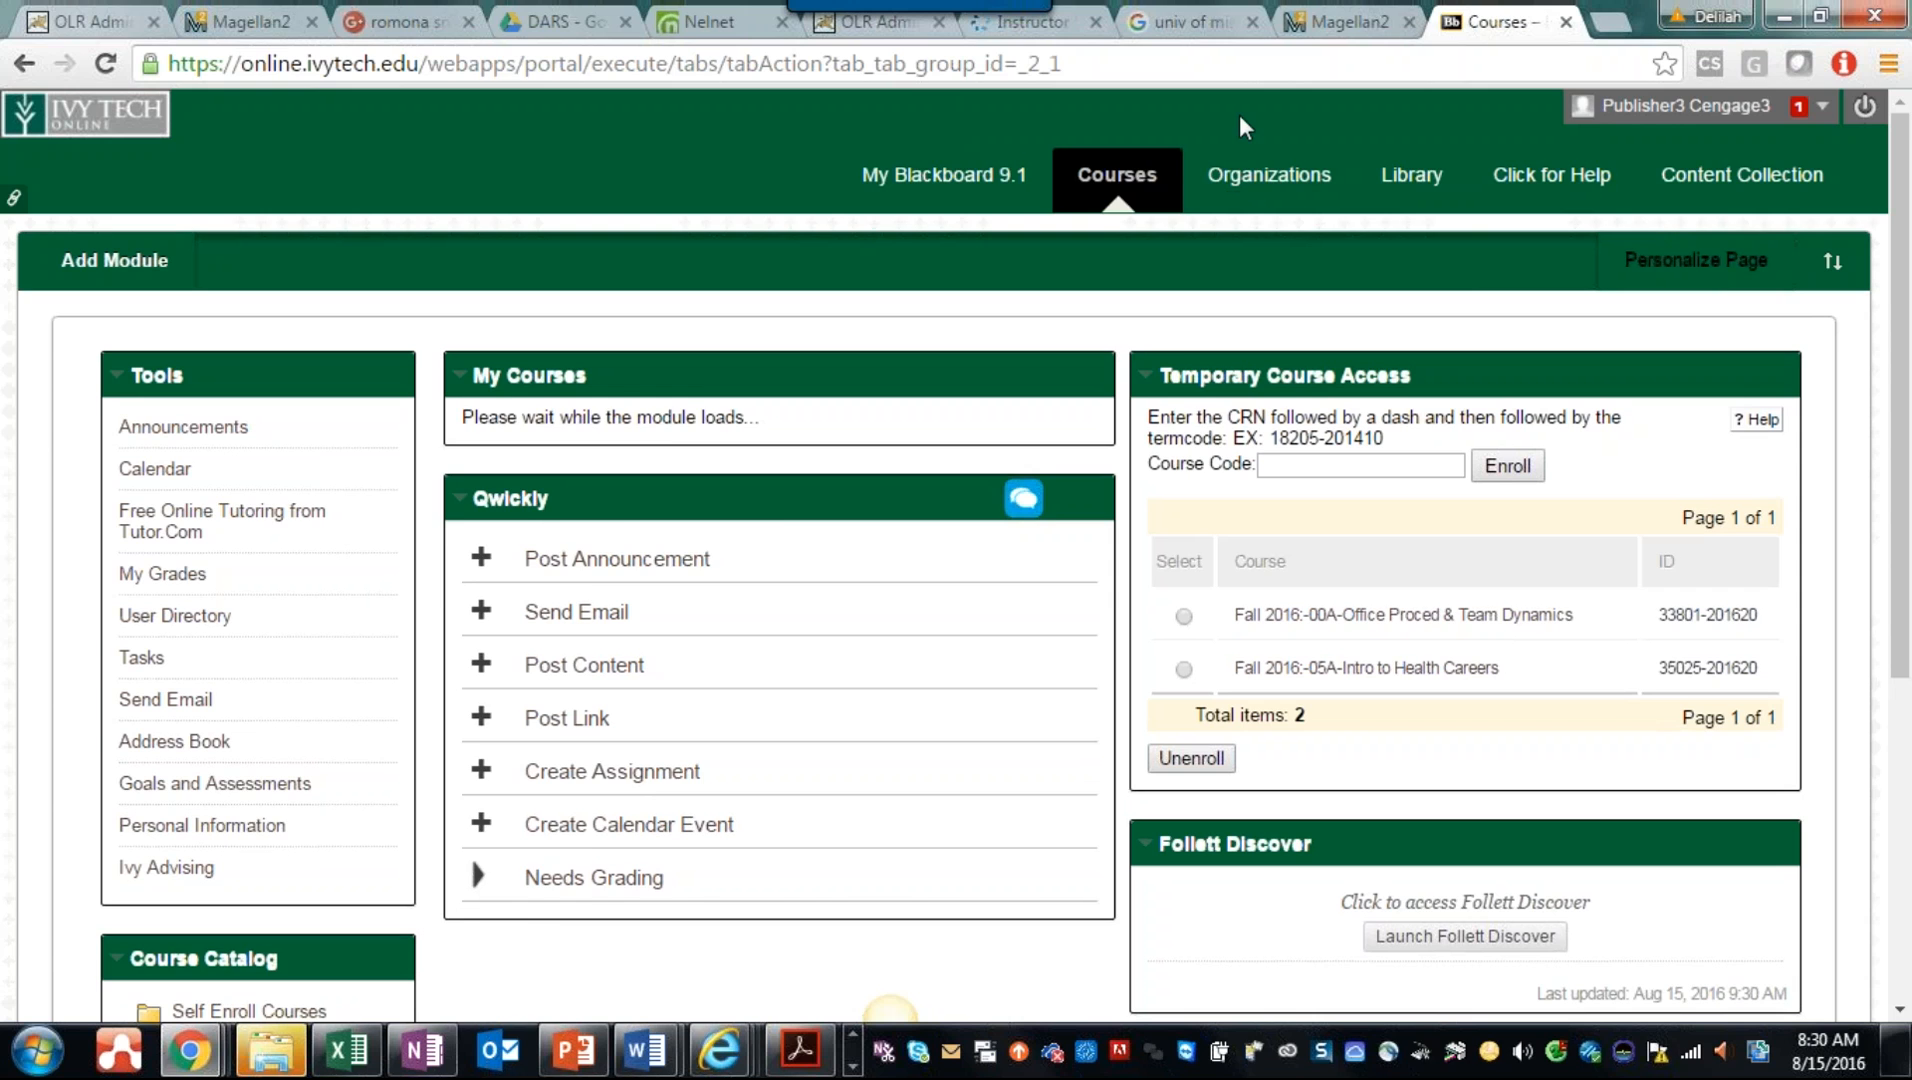
key(ctrl+f)
text(e)
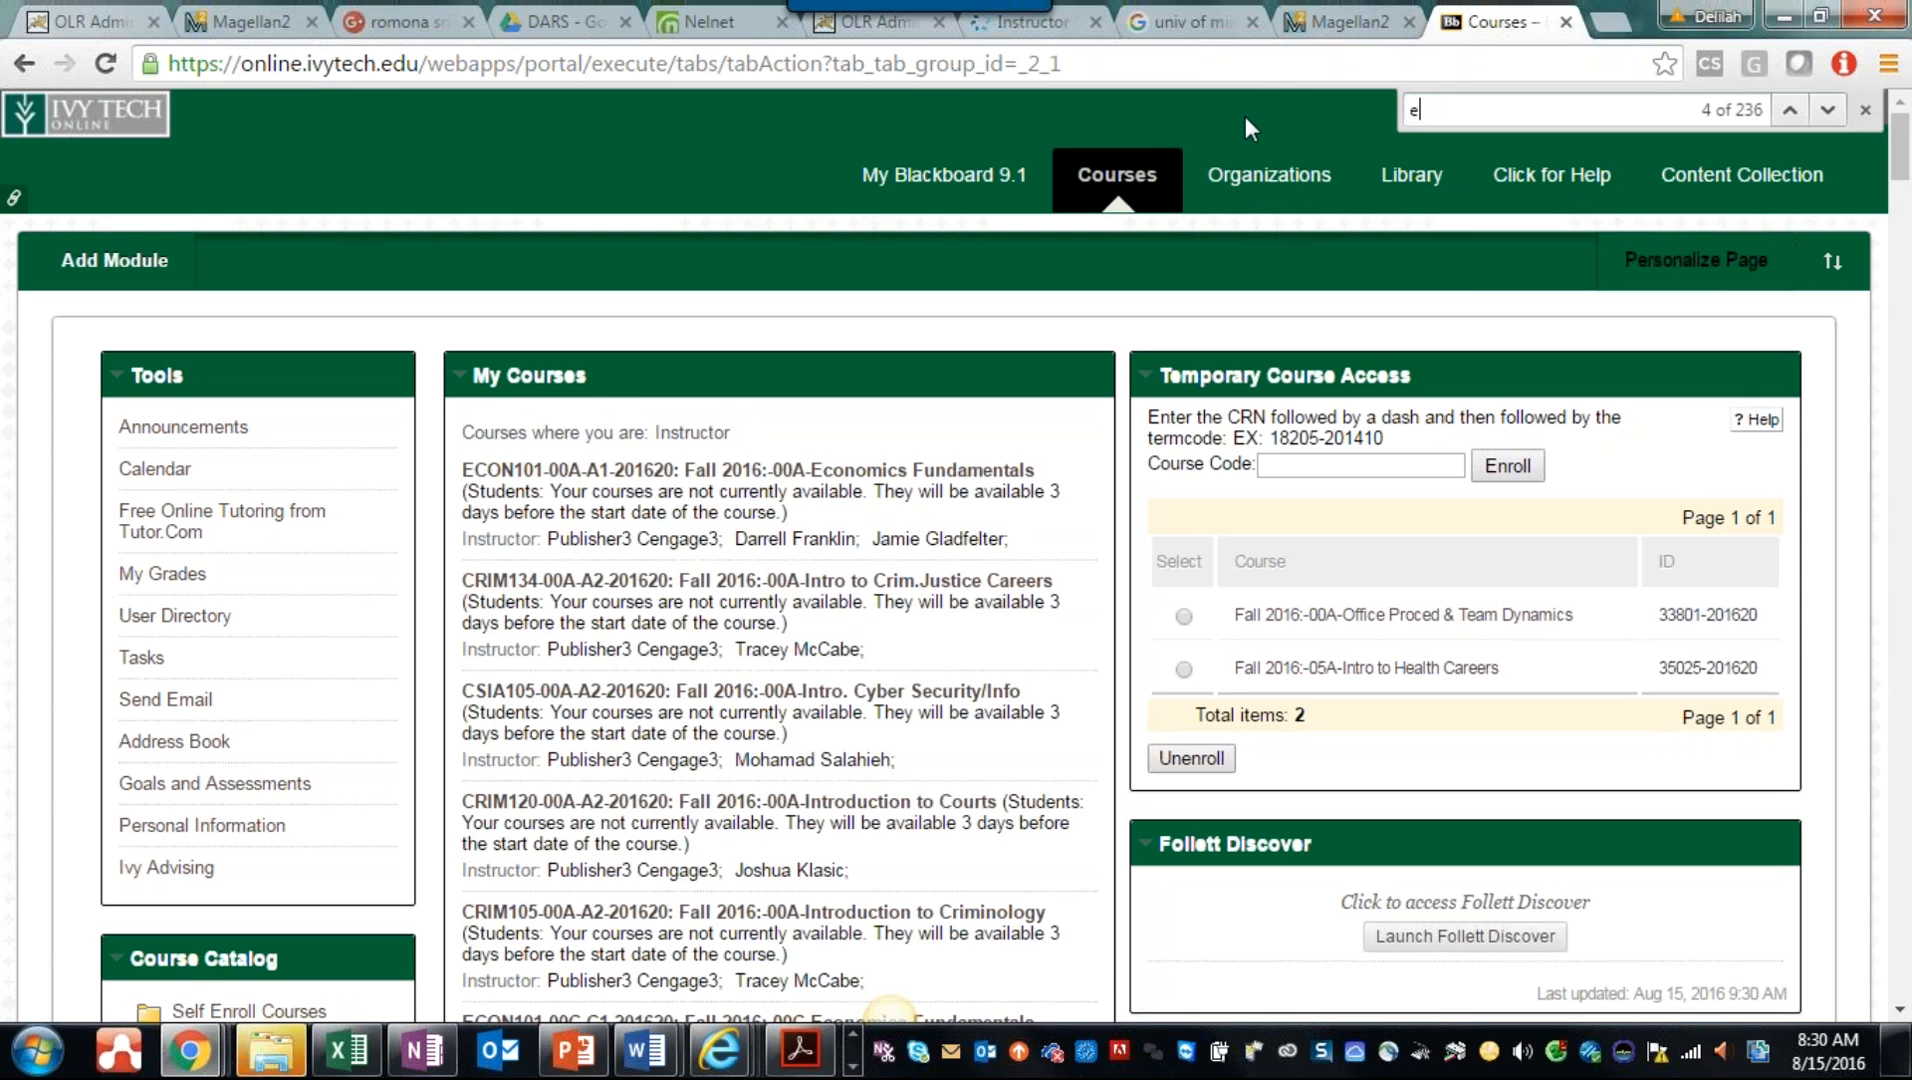
text(con)
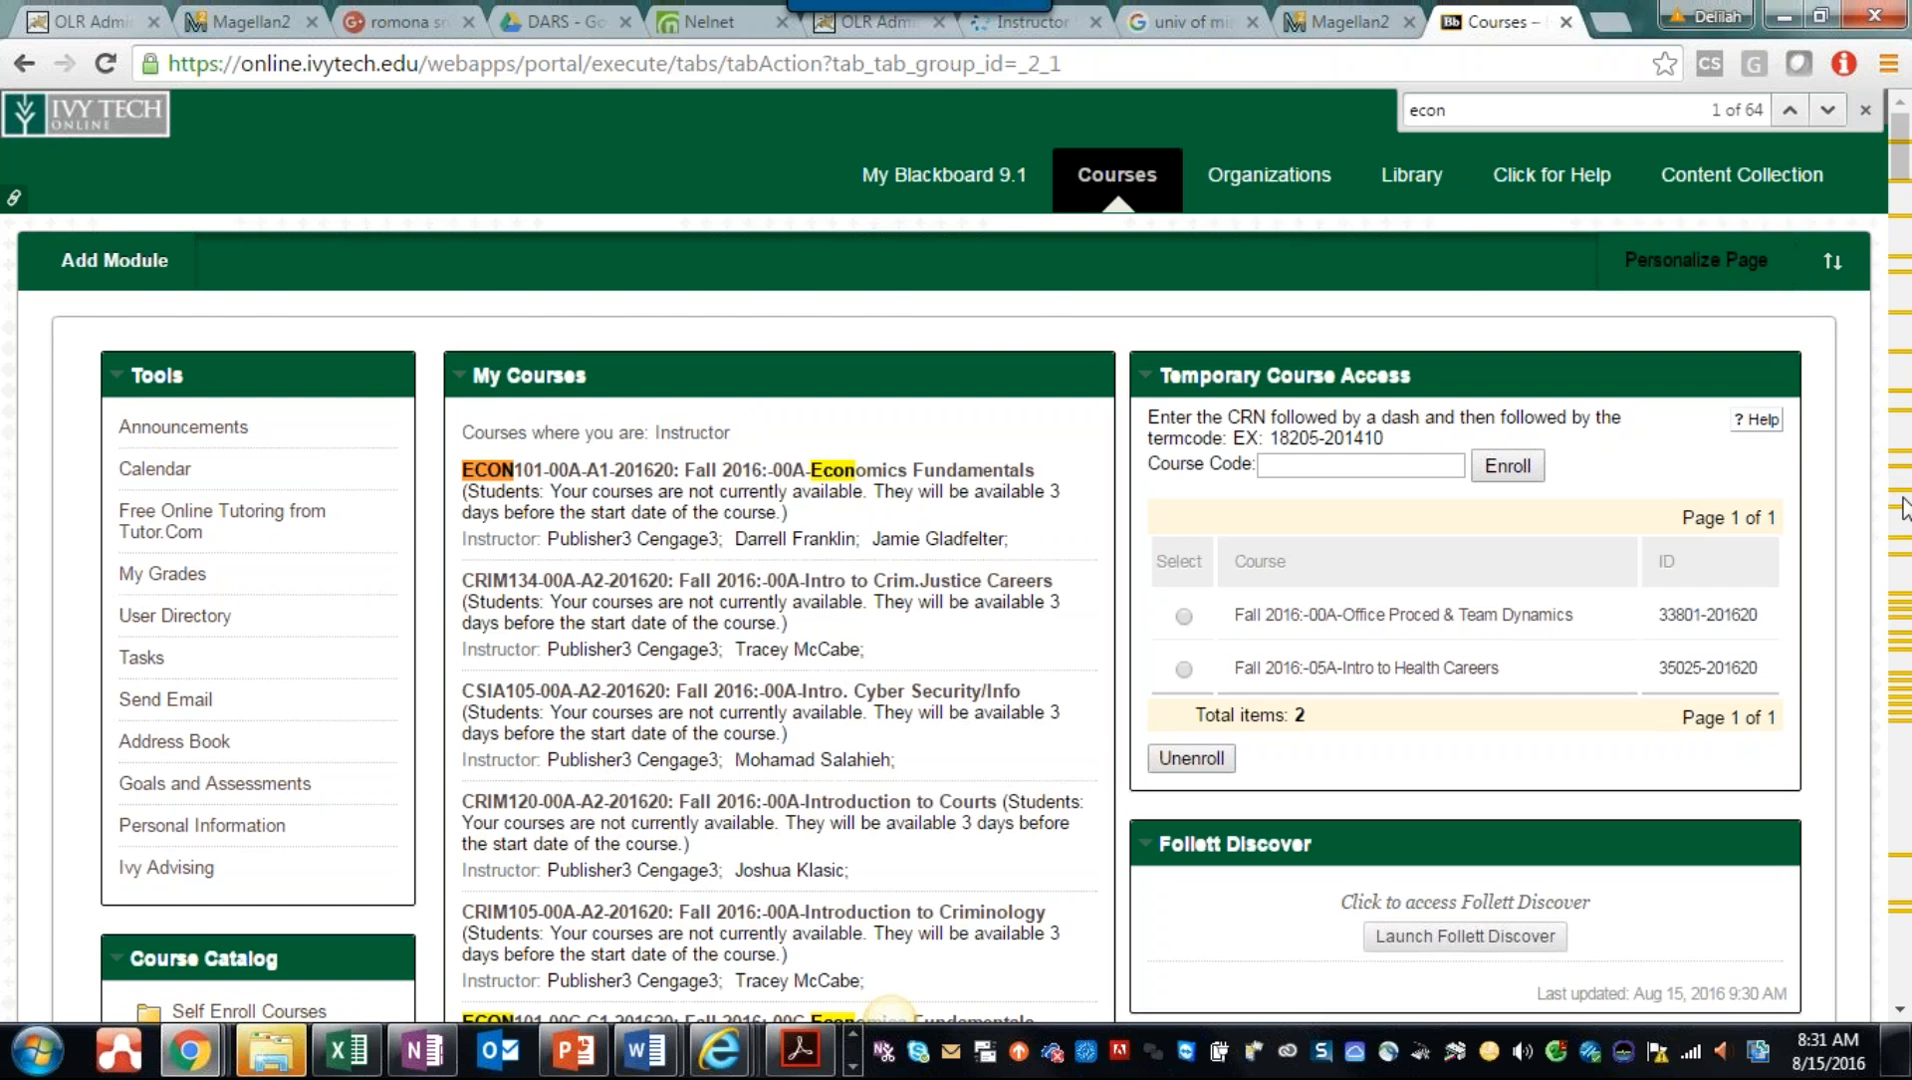
scroll(1906, 509, down, 8)
drag(1909, 599, 1908, 612)
click(745, 465)
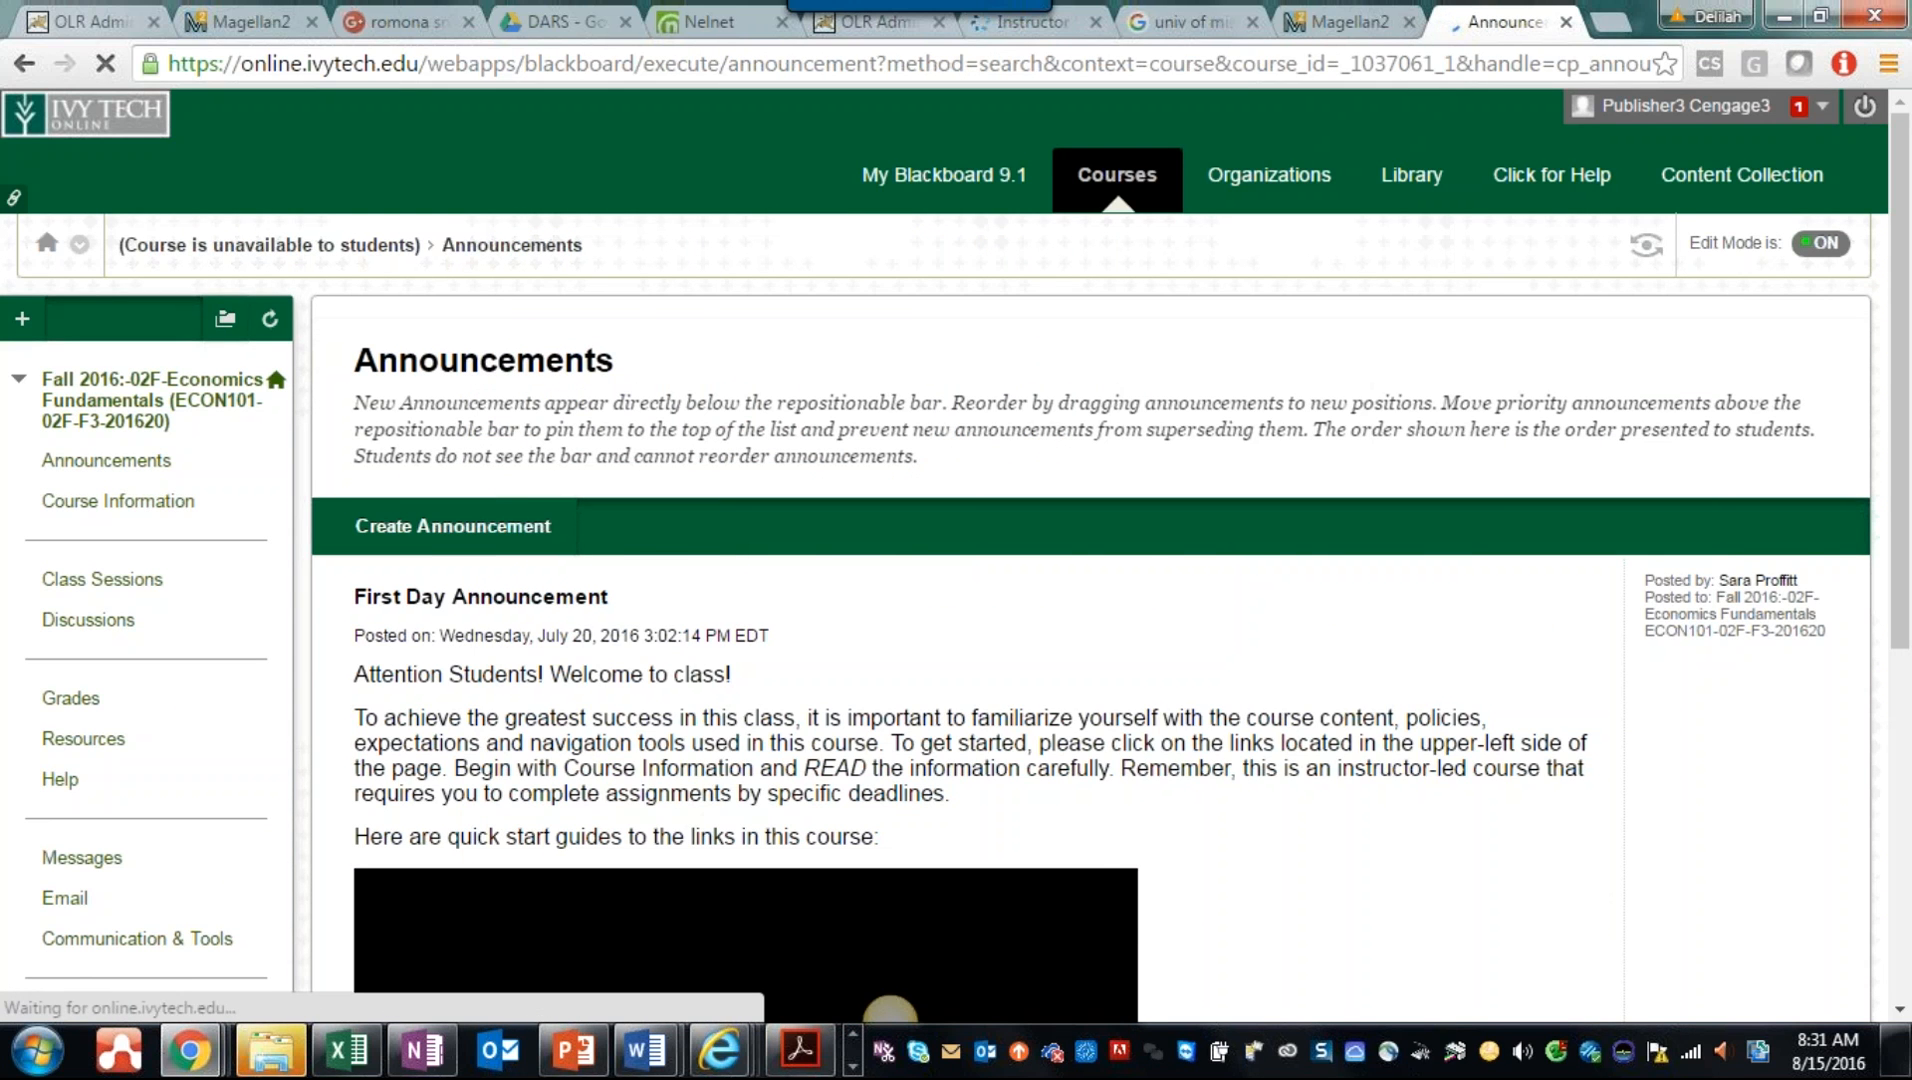
Go to Class Sessions, Session 3 Learning Activities, and launch the Chapter 3: Market Demand and Supply MindTap link
click(102, 579)
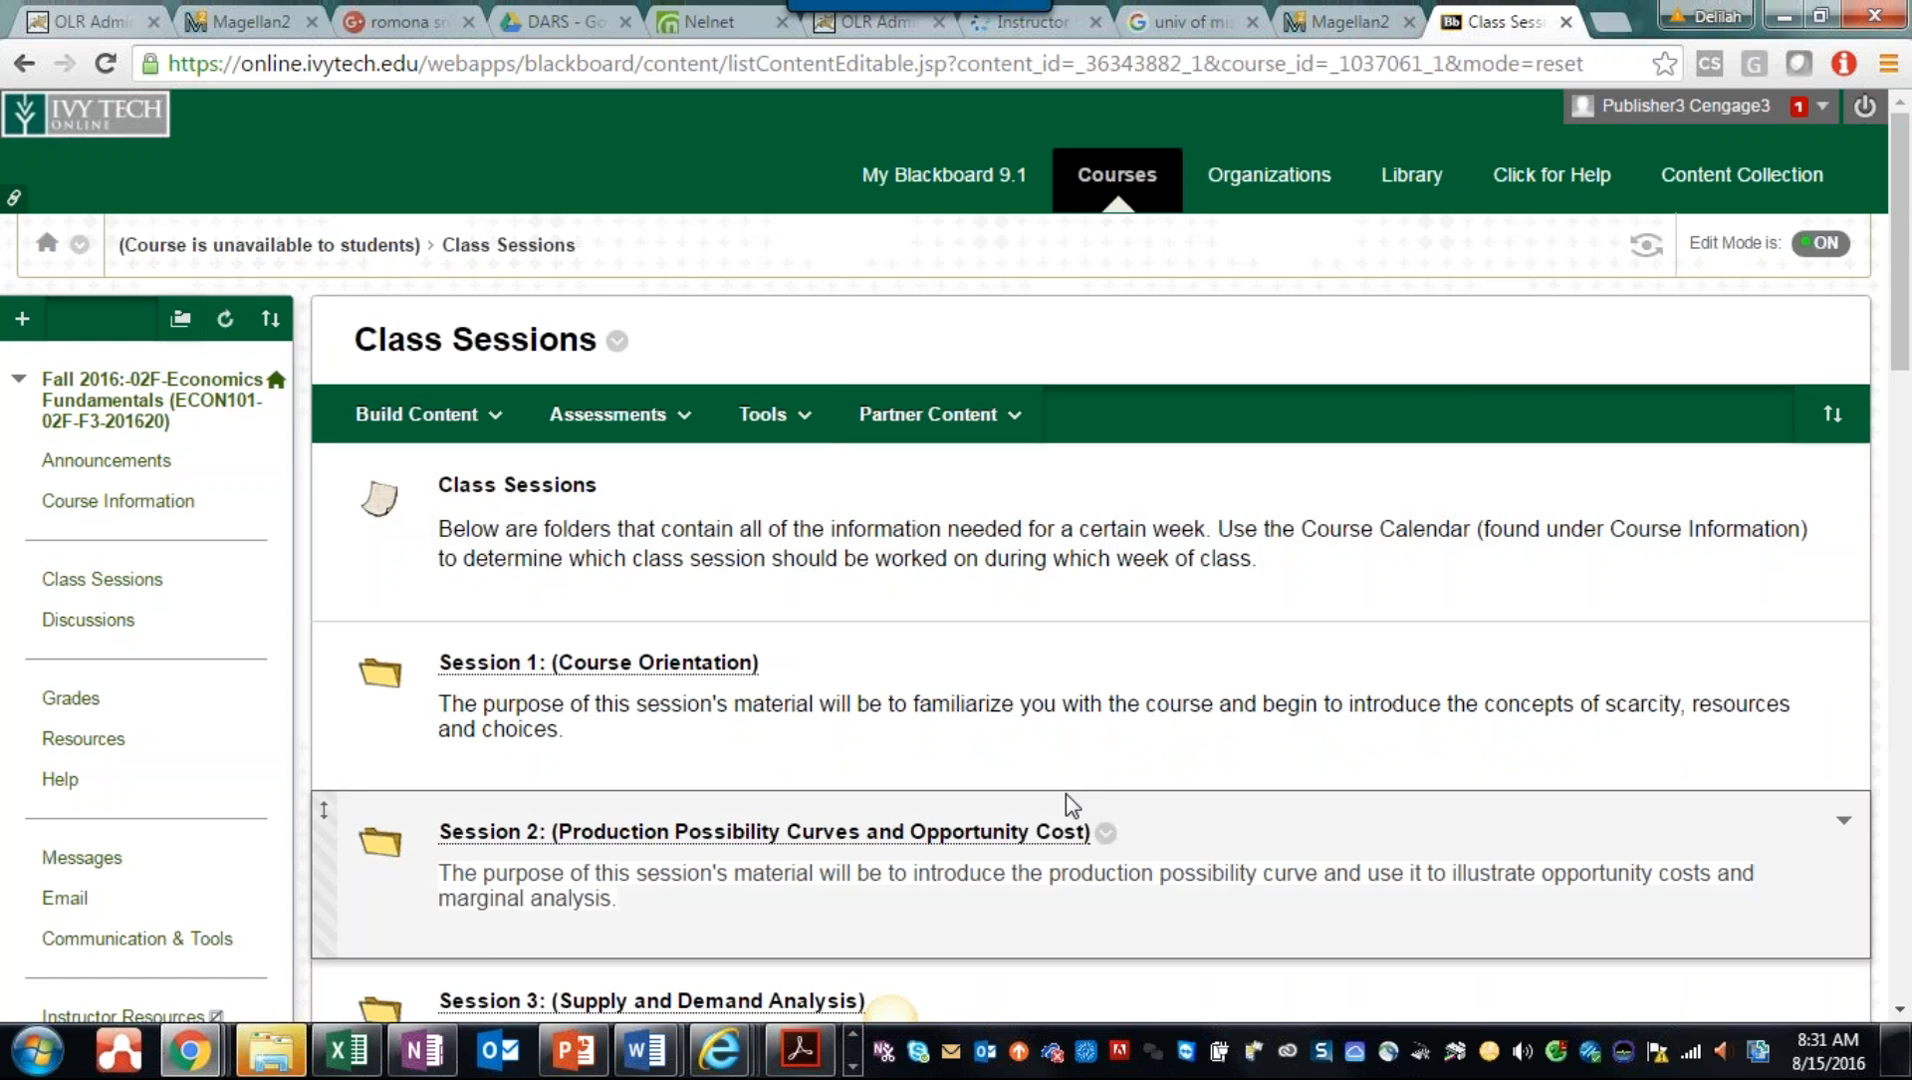
scroll(1067, 795, down, 1)
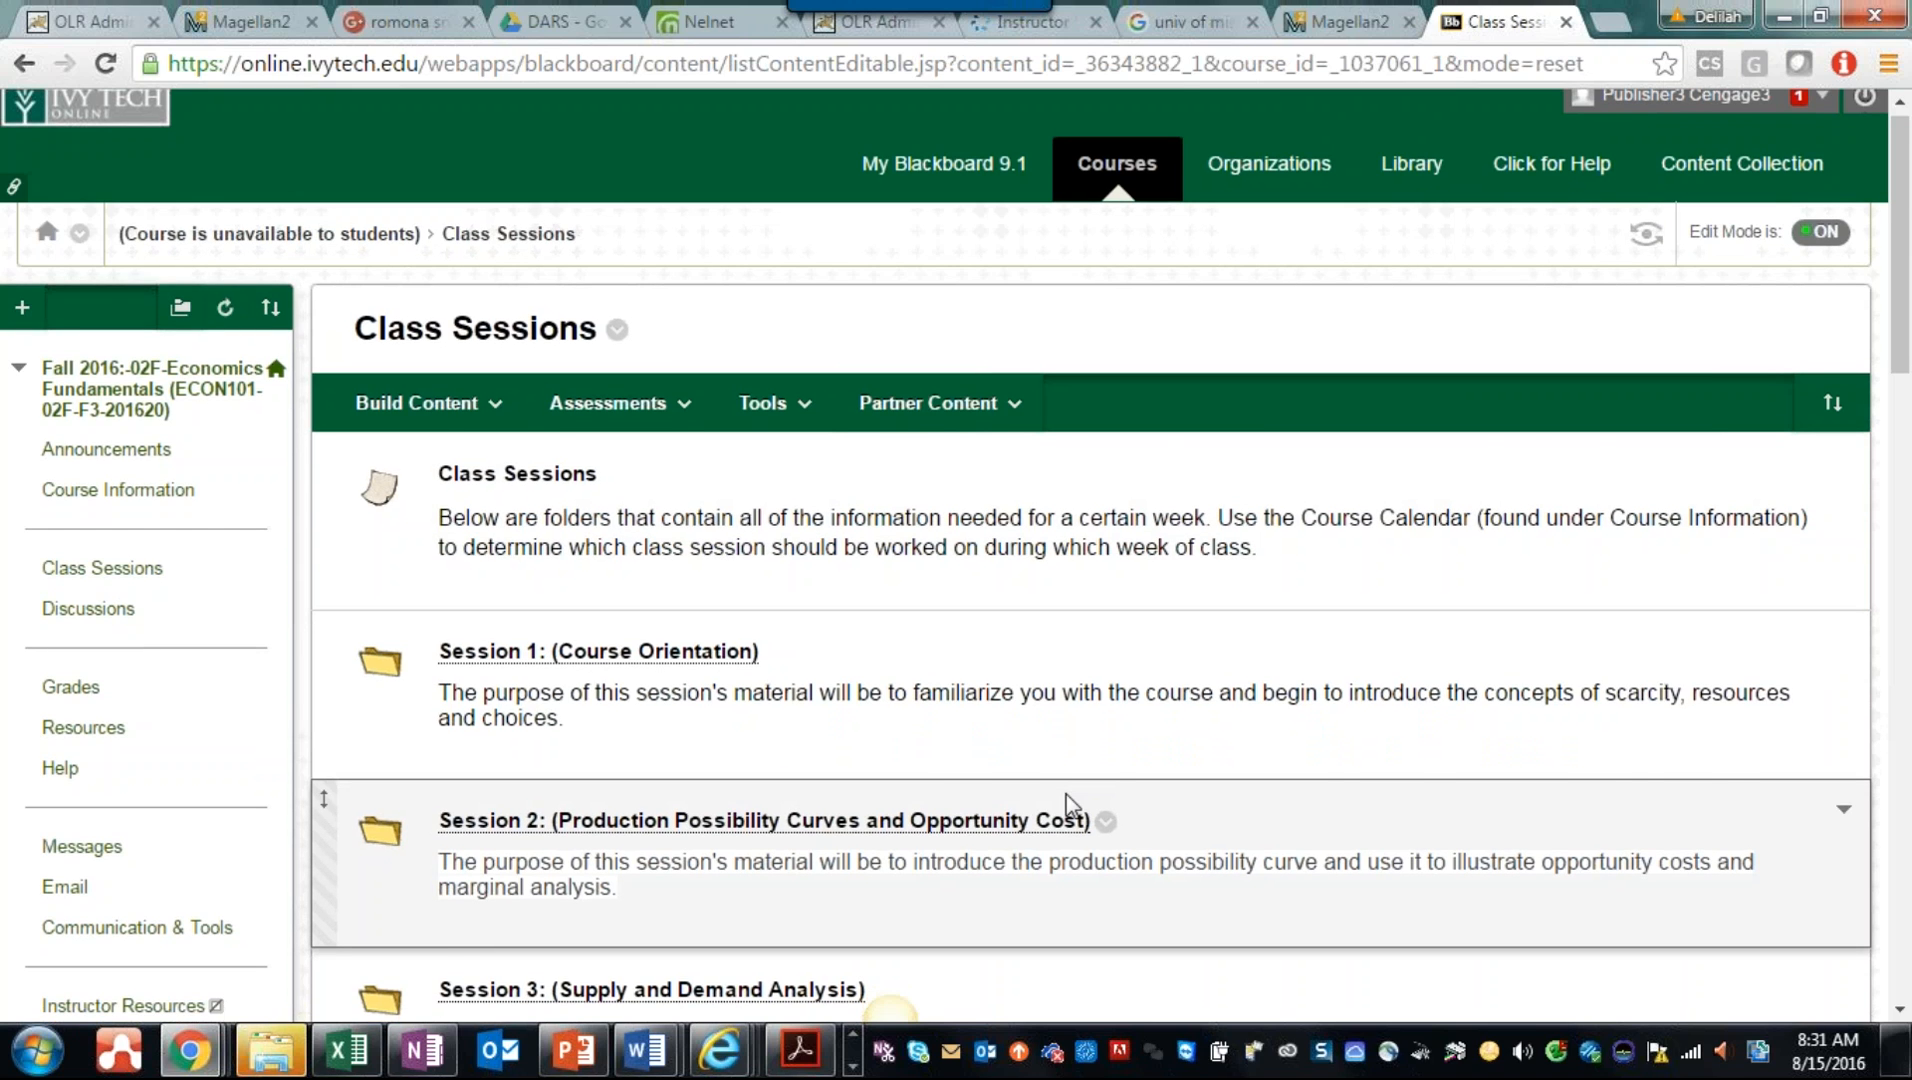
scroll(1067, 795, down, 1)
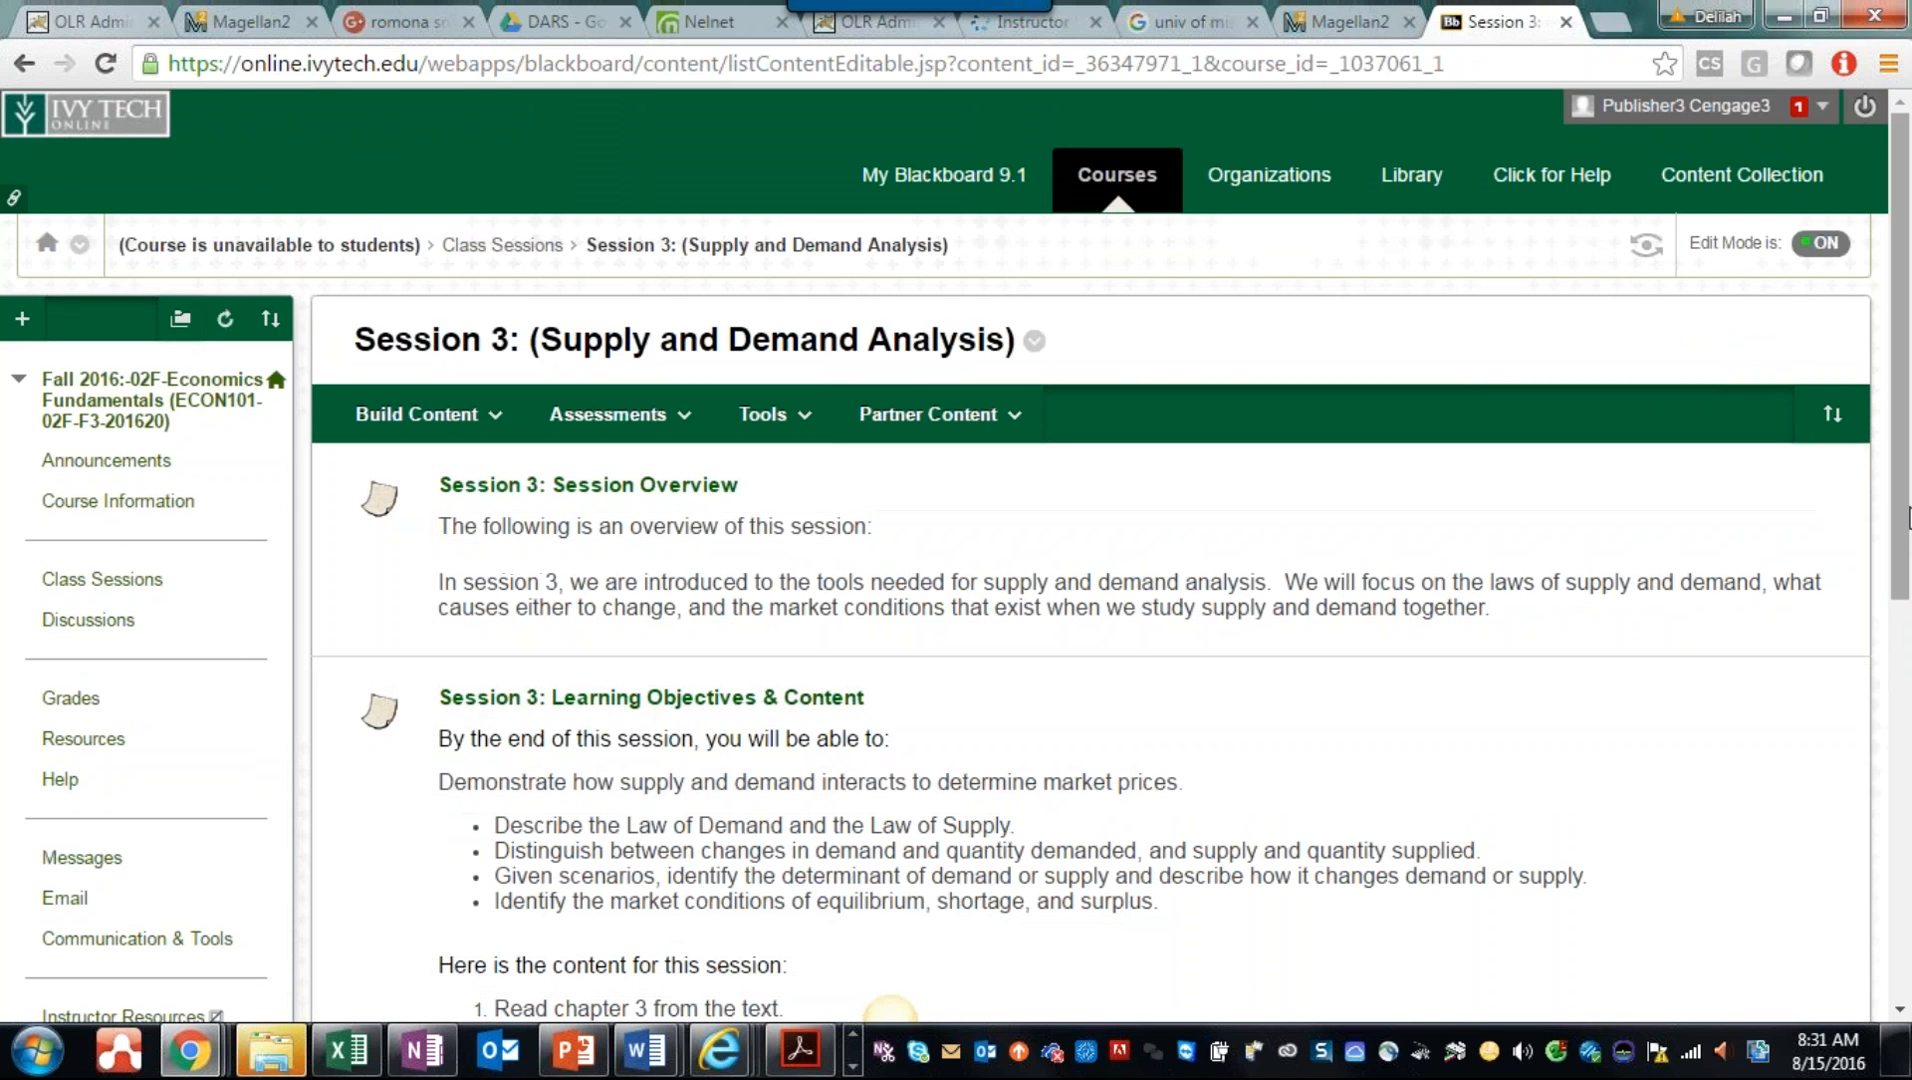
drag(1909, 510, 1909, 1010)
click(529, 474)
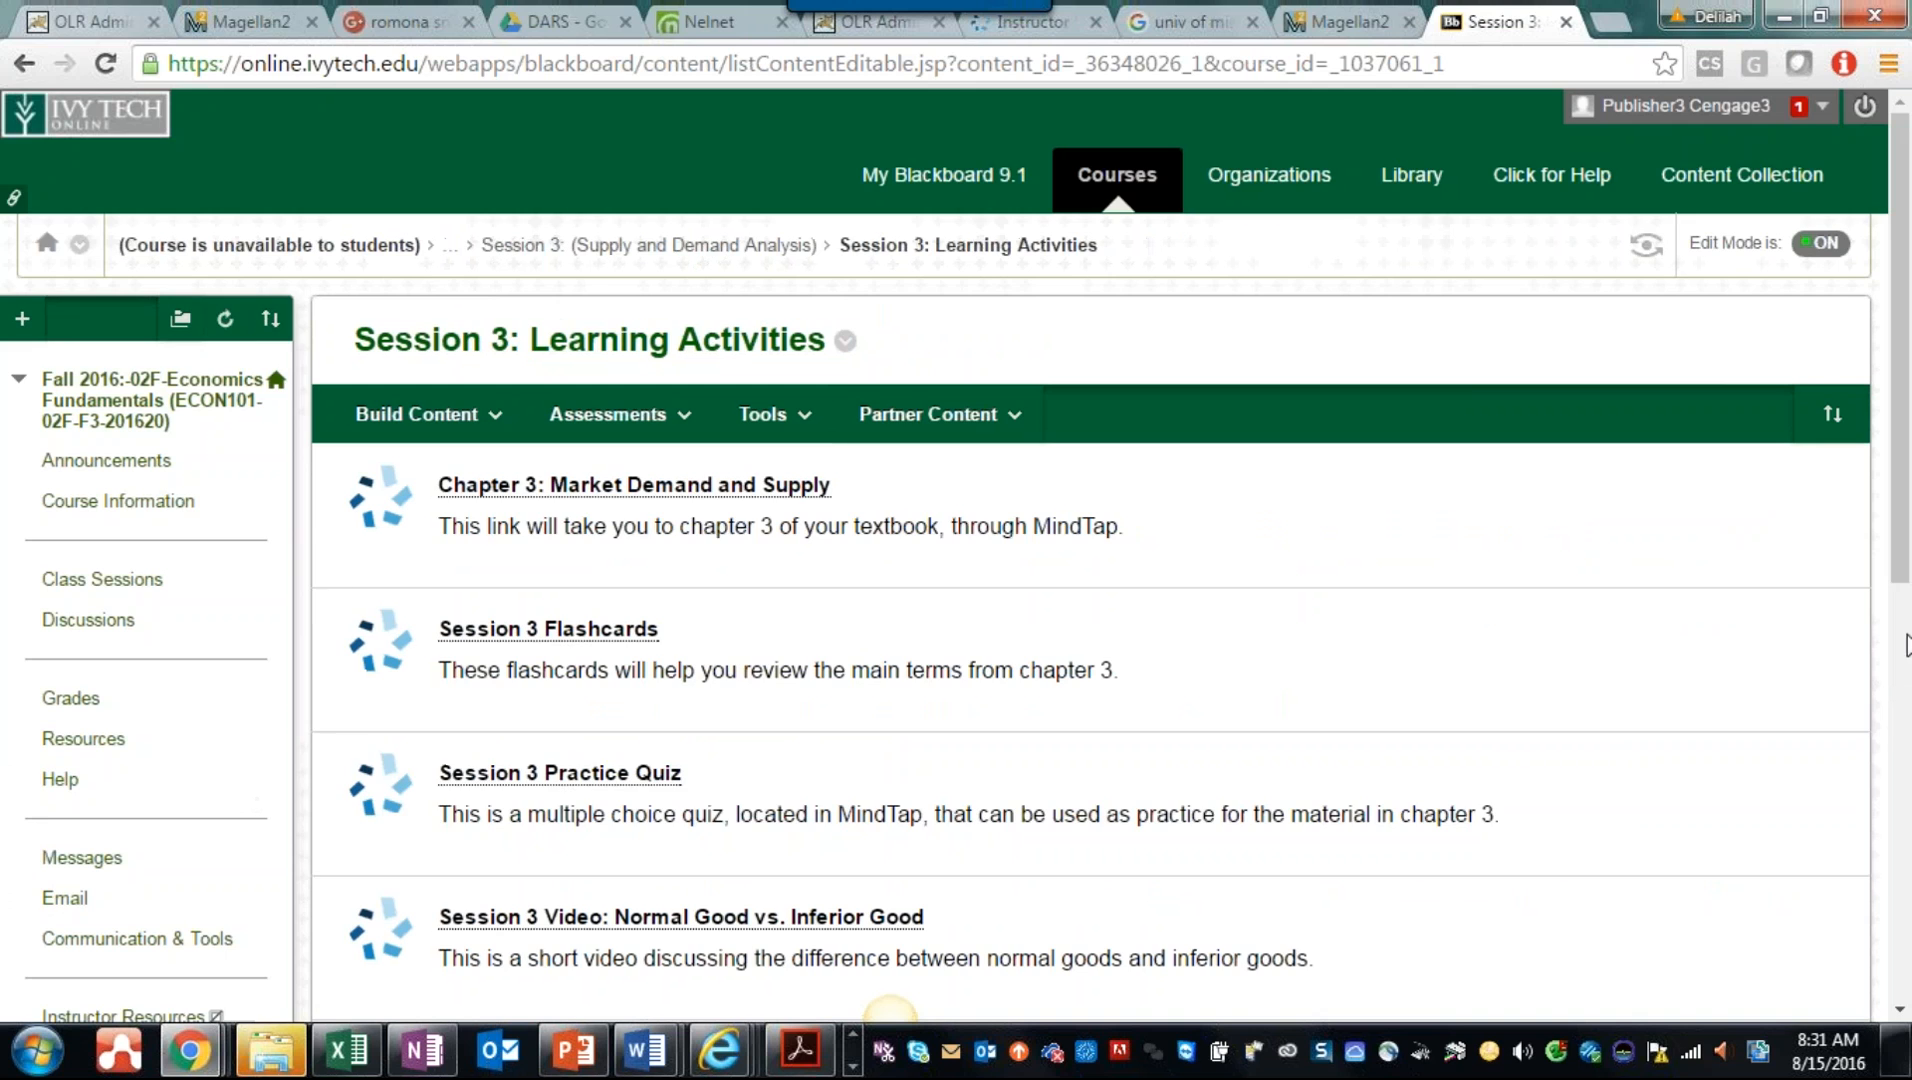
click(750, 489)
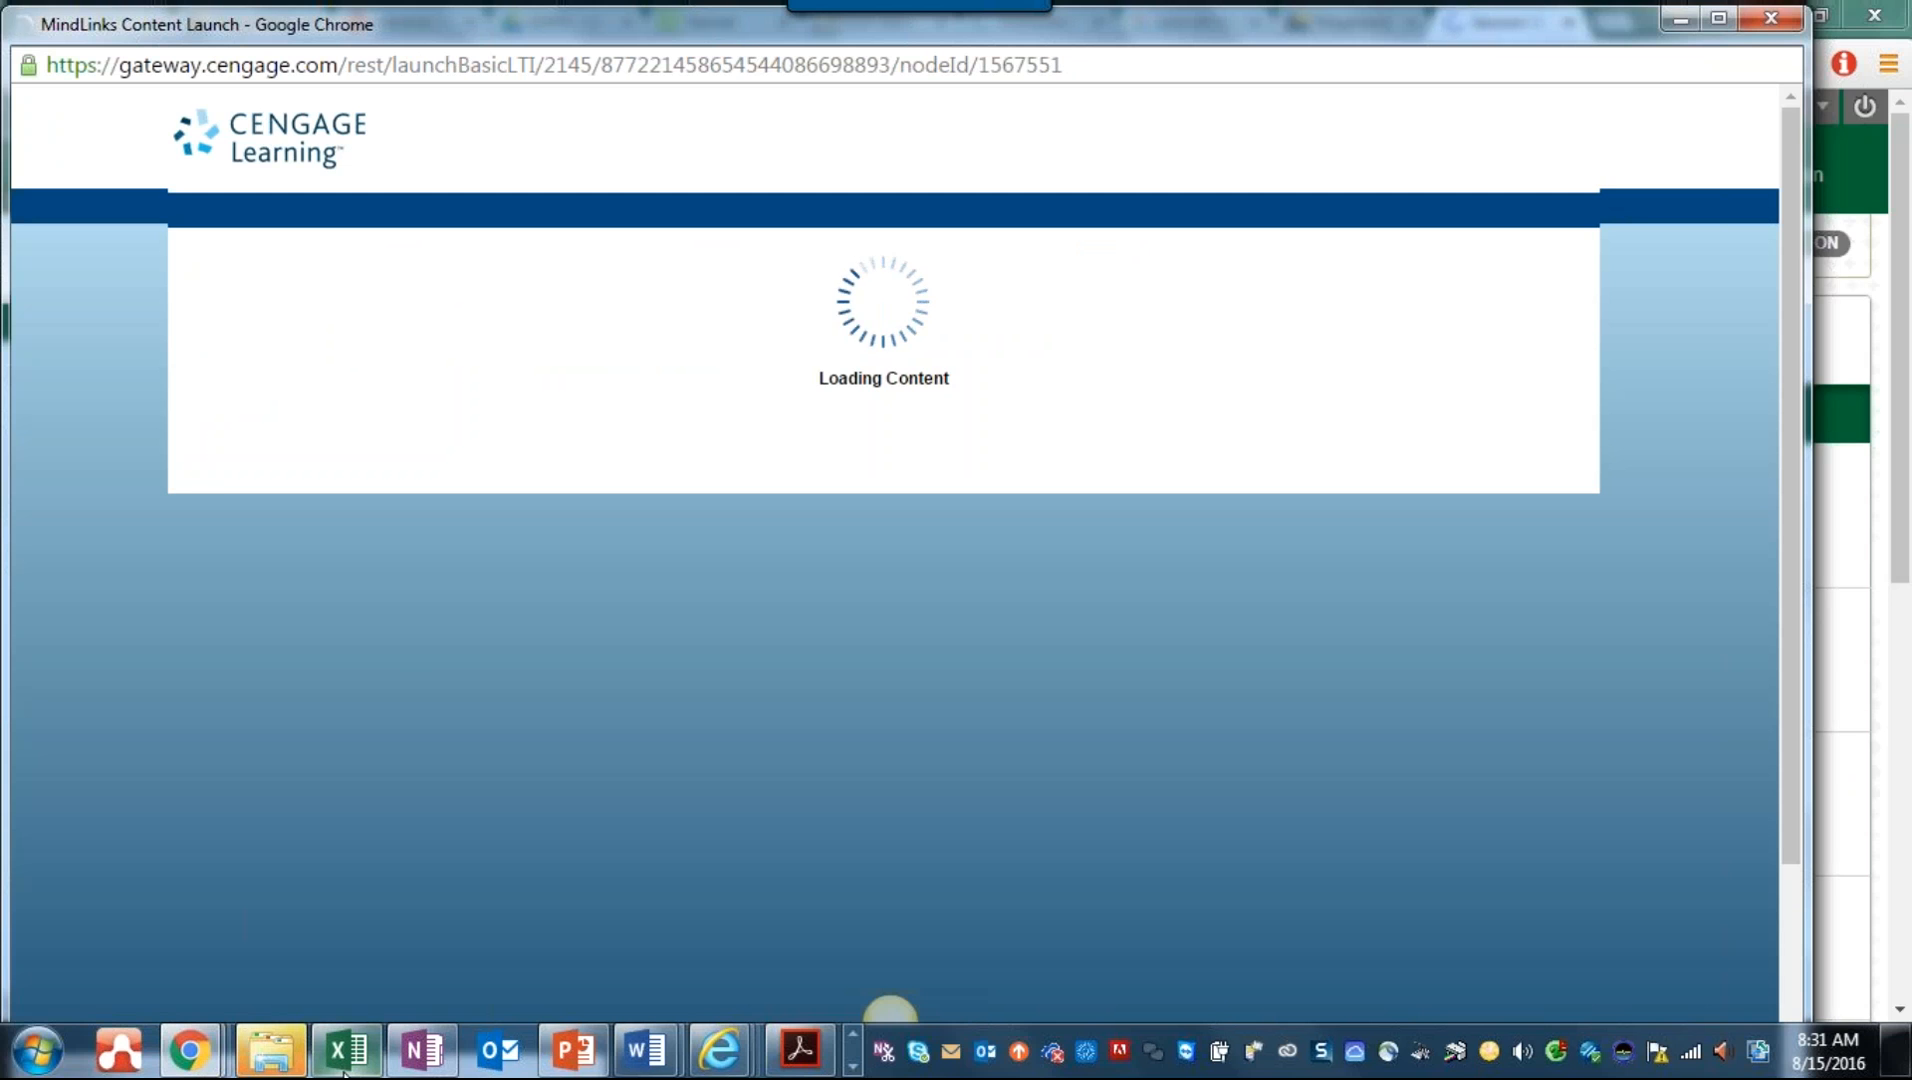
Bring the Pairing Keys Final spreadsheet forward and check the action required in row 19
mouse_move(343, 1068)
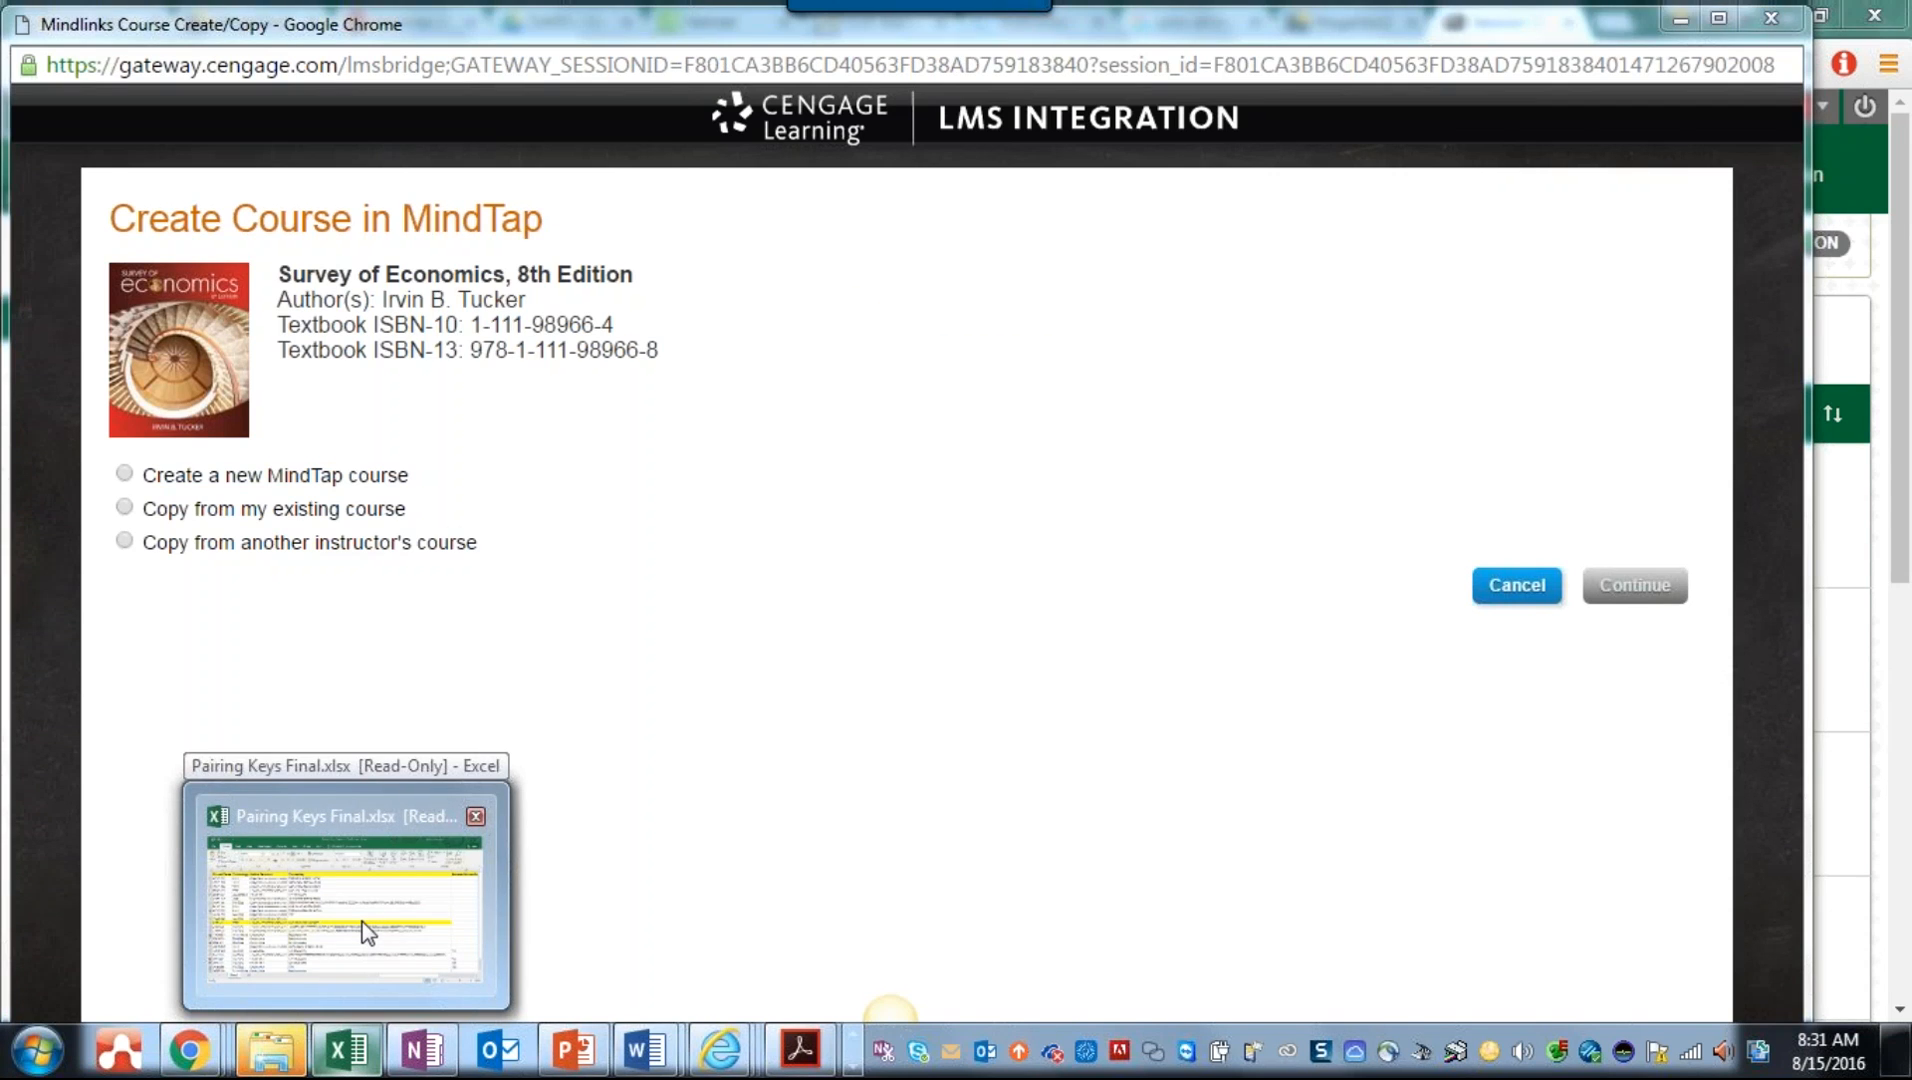
click(368, 932)
click(505, 777)
Confirm ECON 101 needs Create New with no course key, then return to the MindTap window
click(592, 777)
click(604, 795)
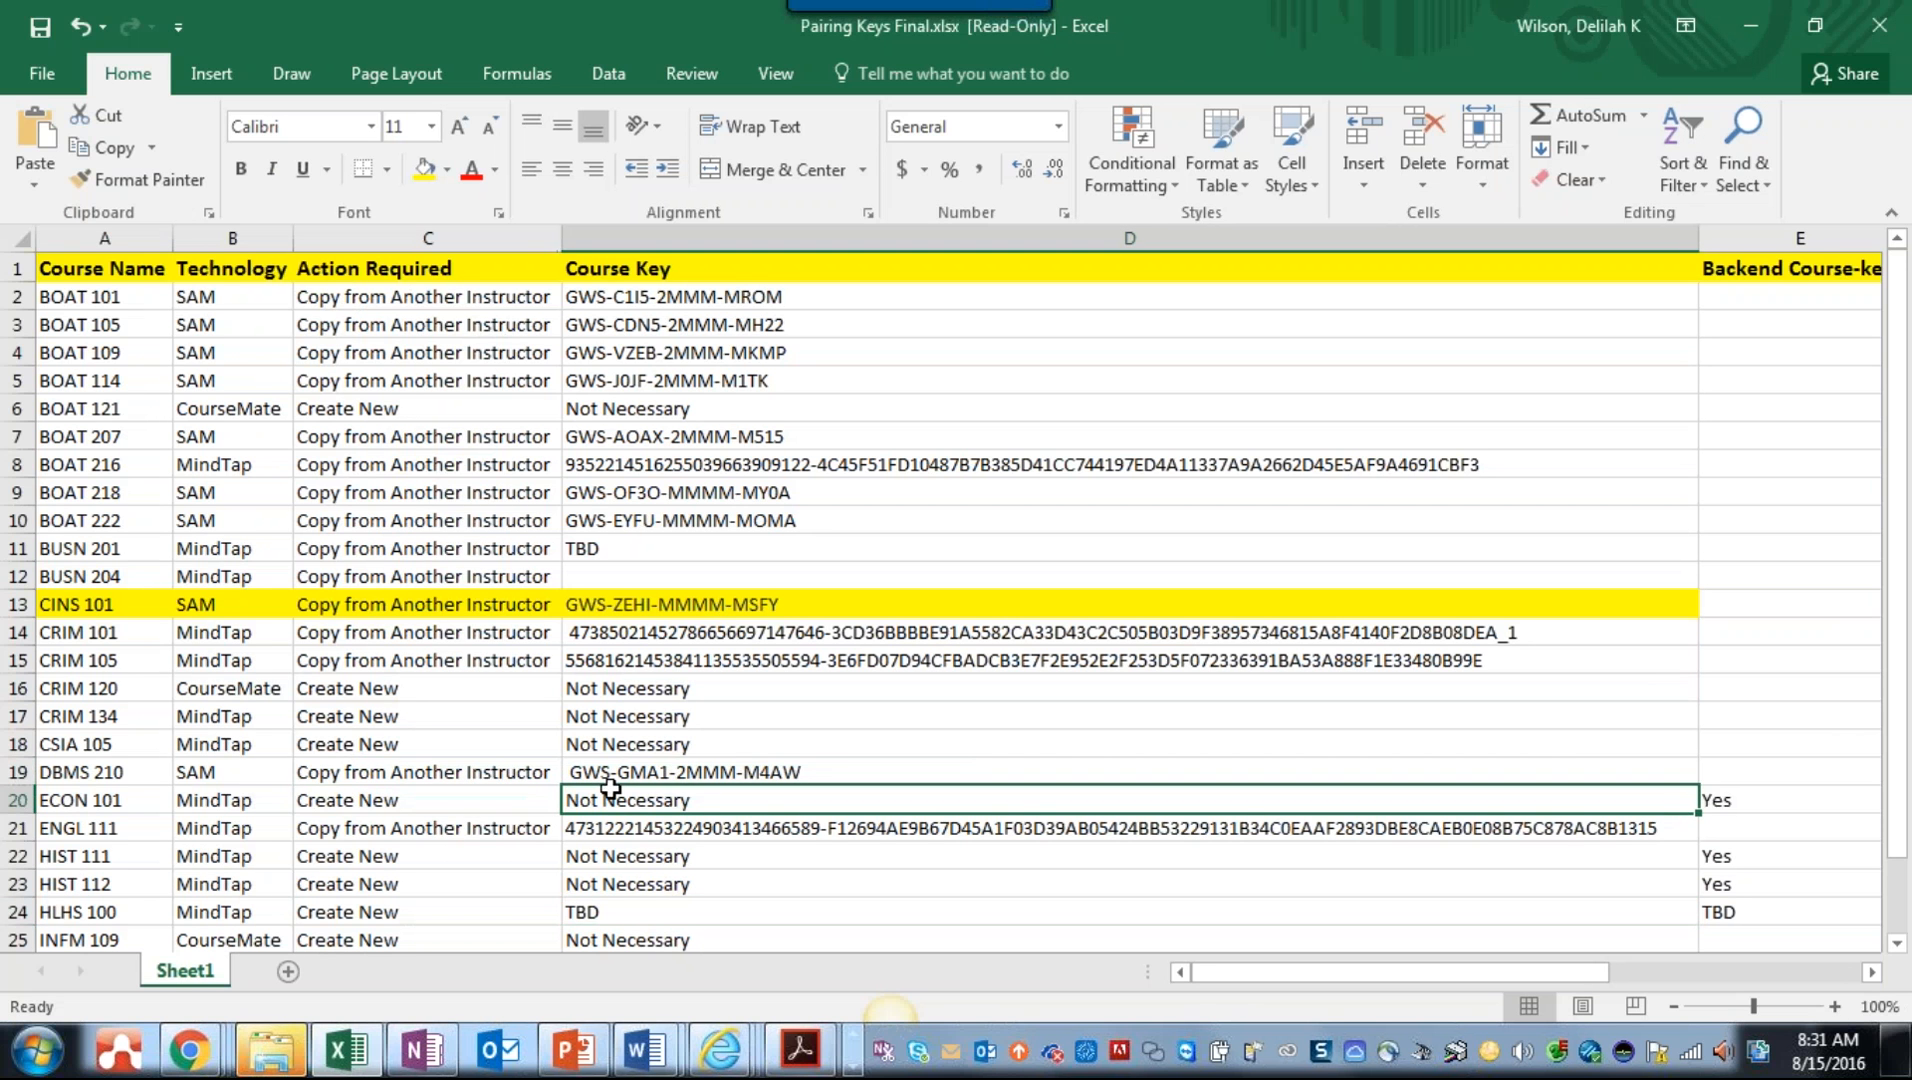
click(372, 802)
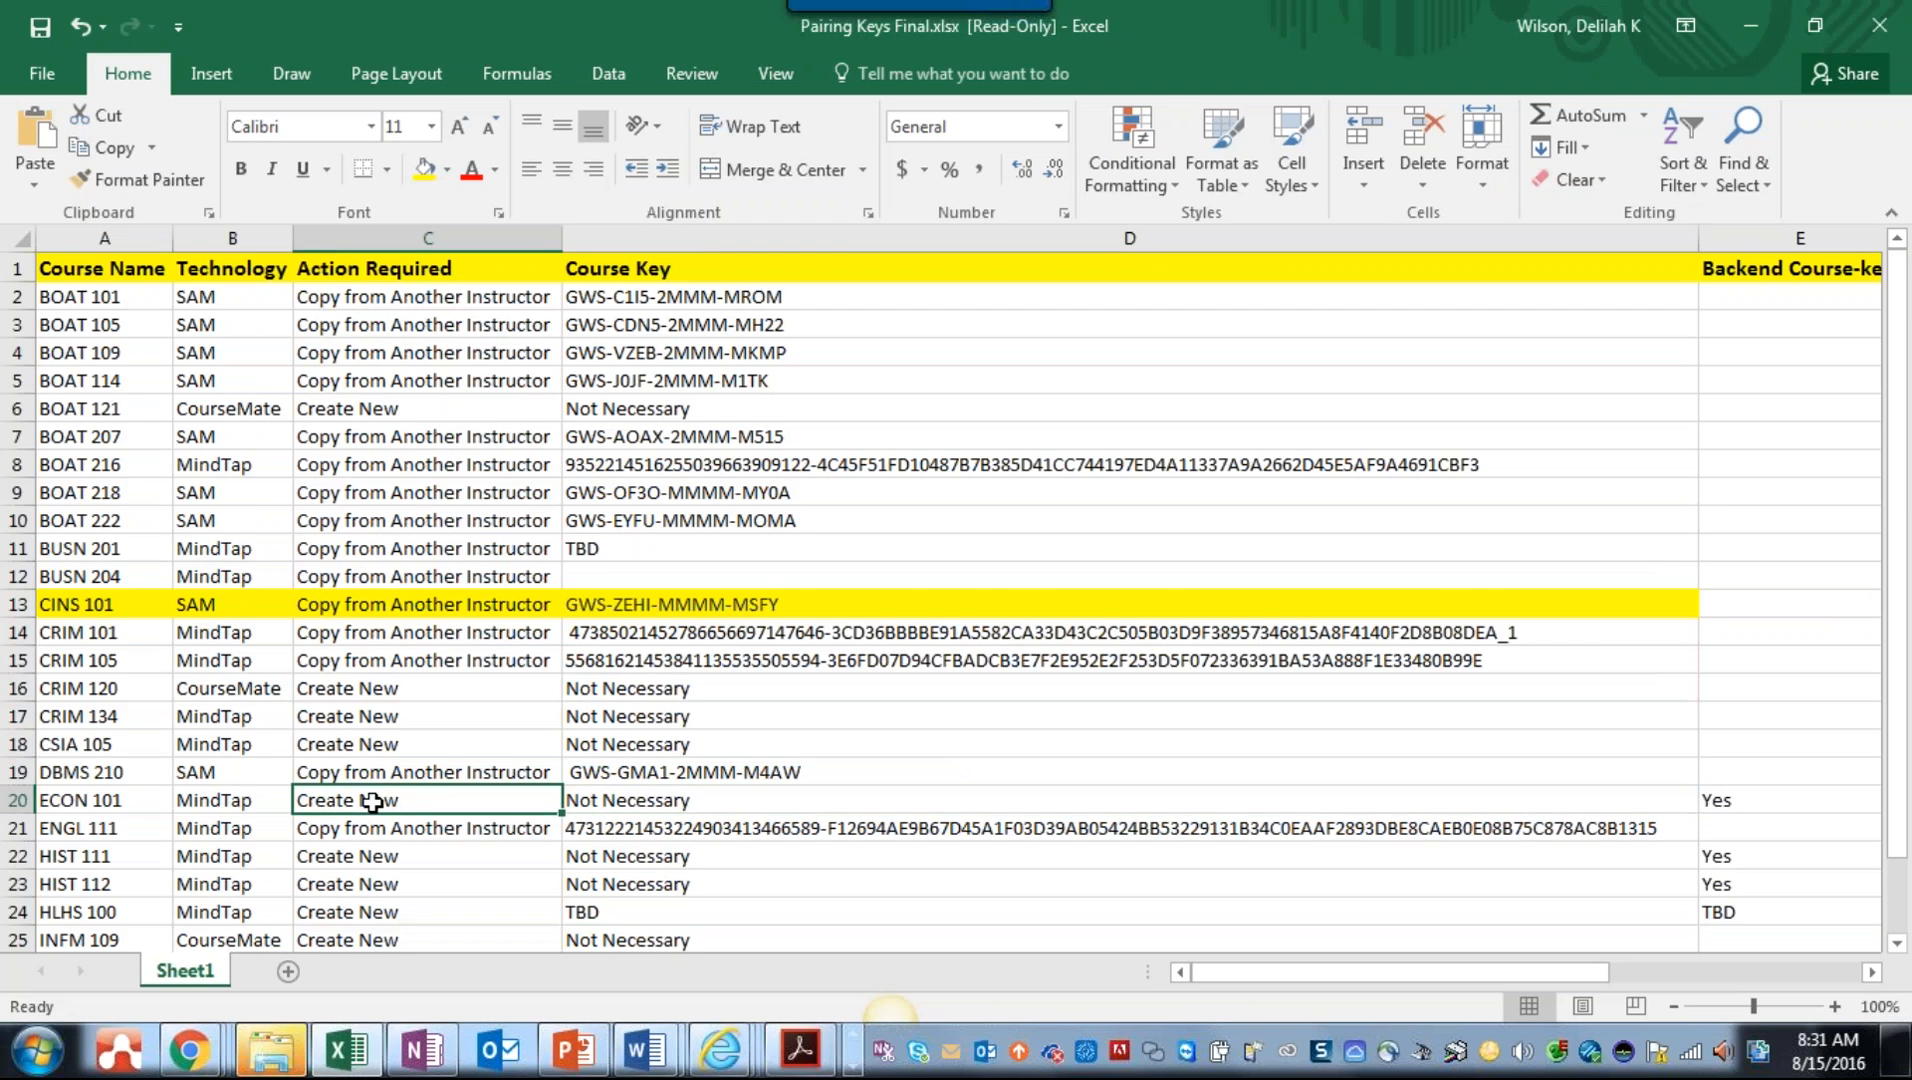
shift+click(609, 798)
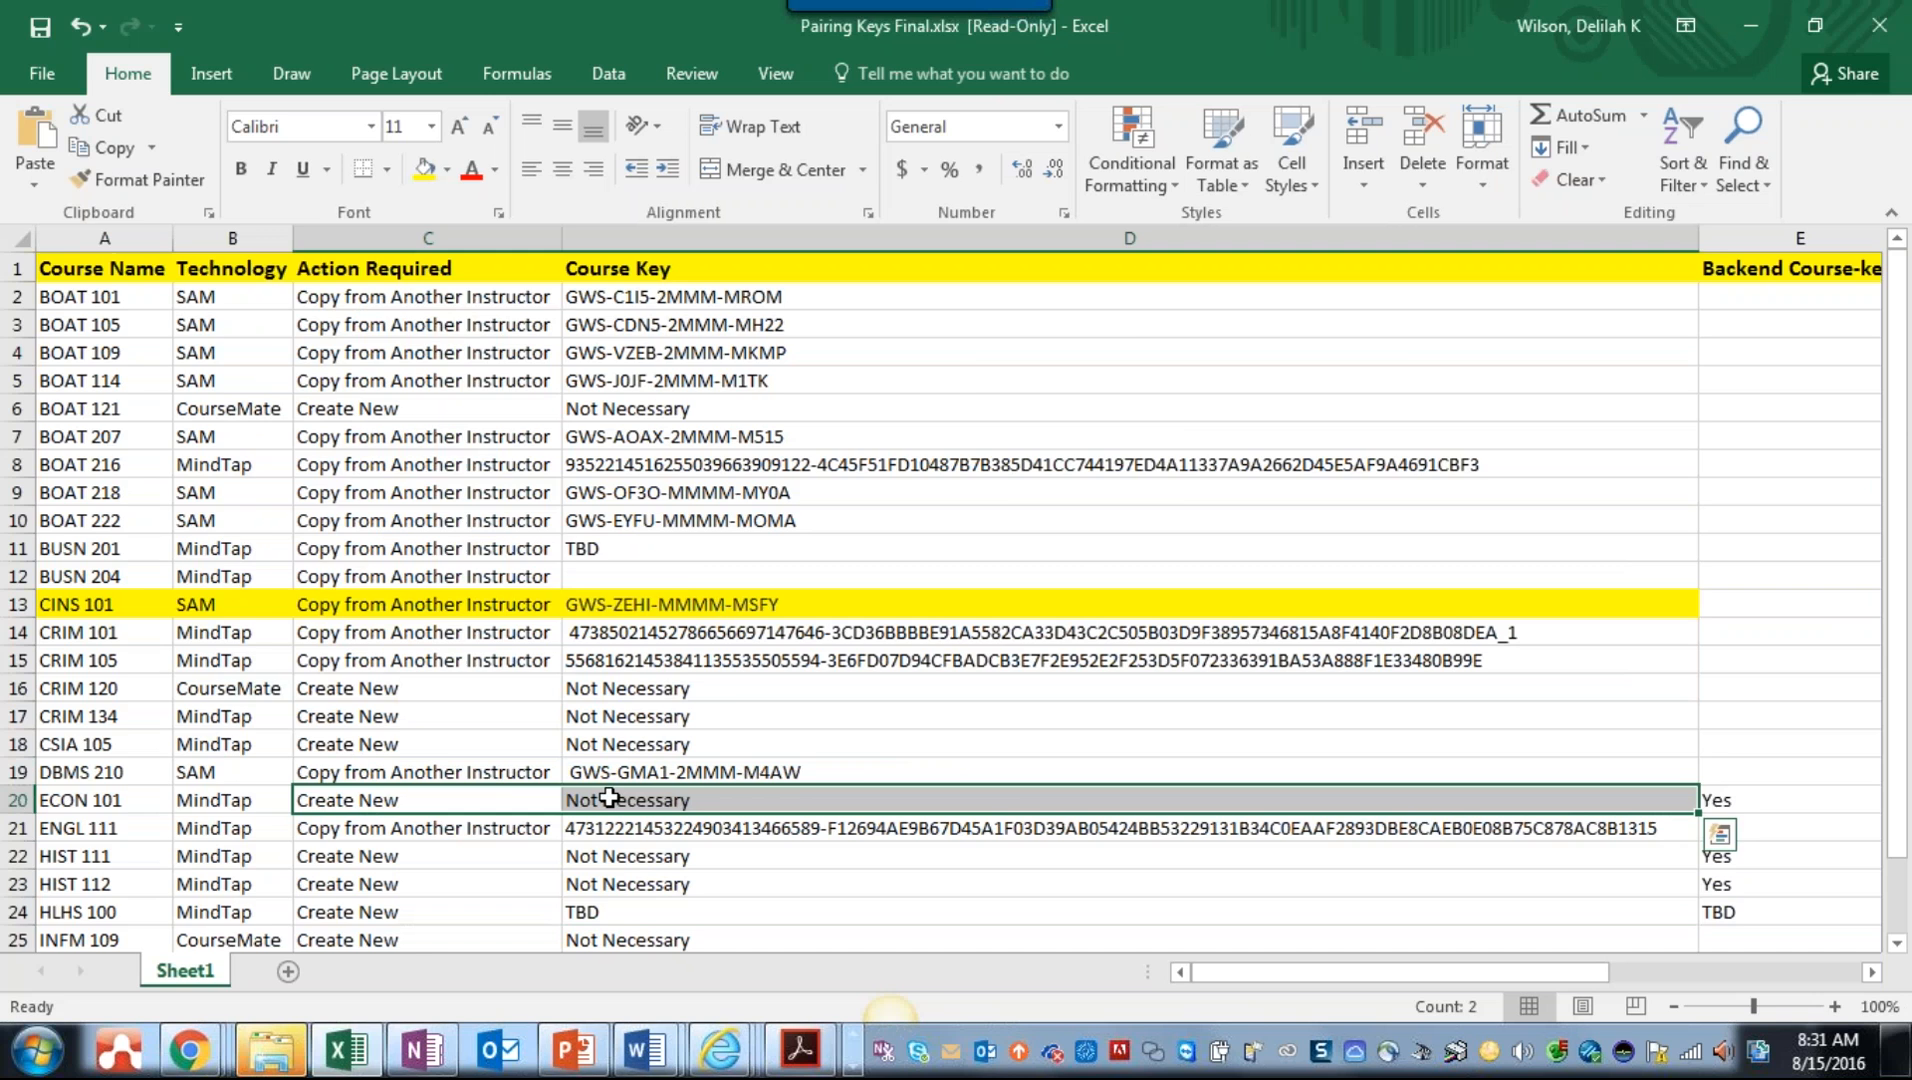
key(alt+Tab)
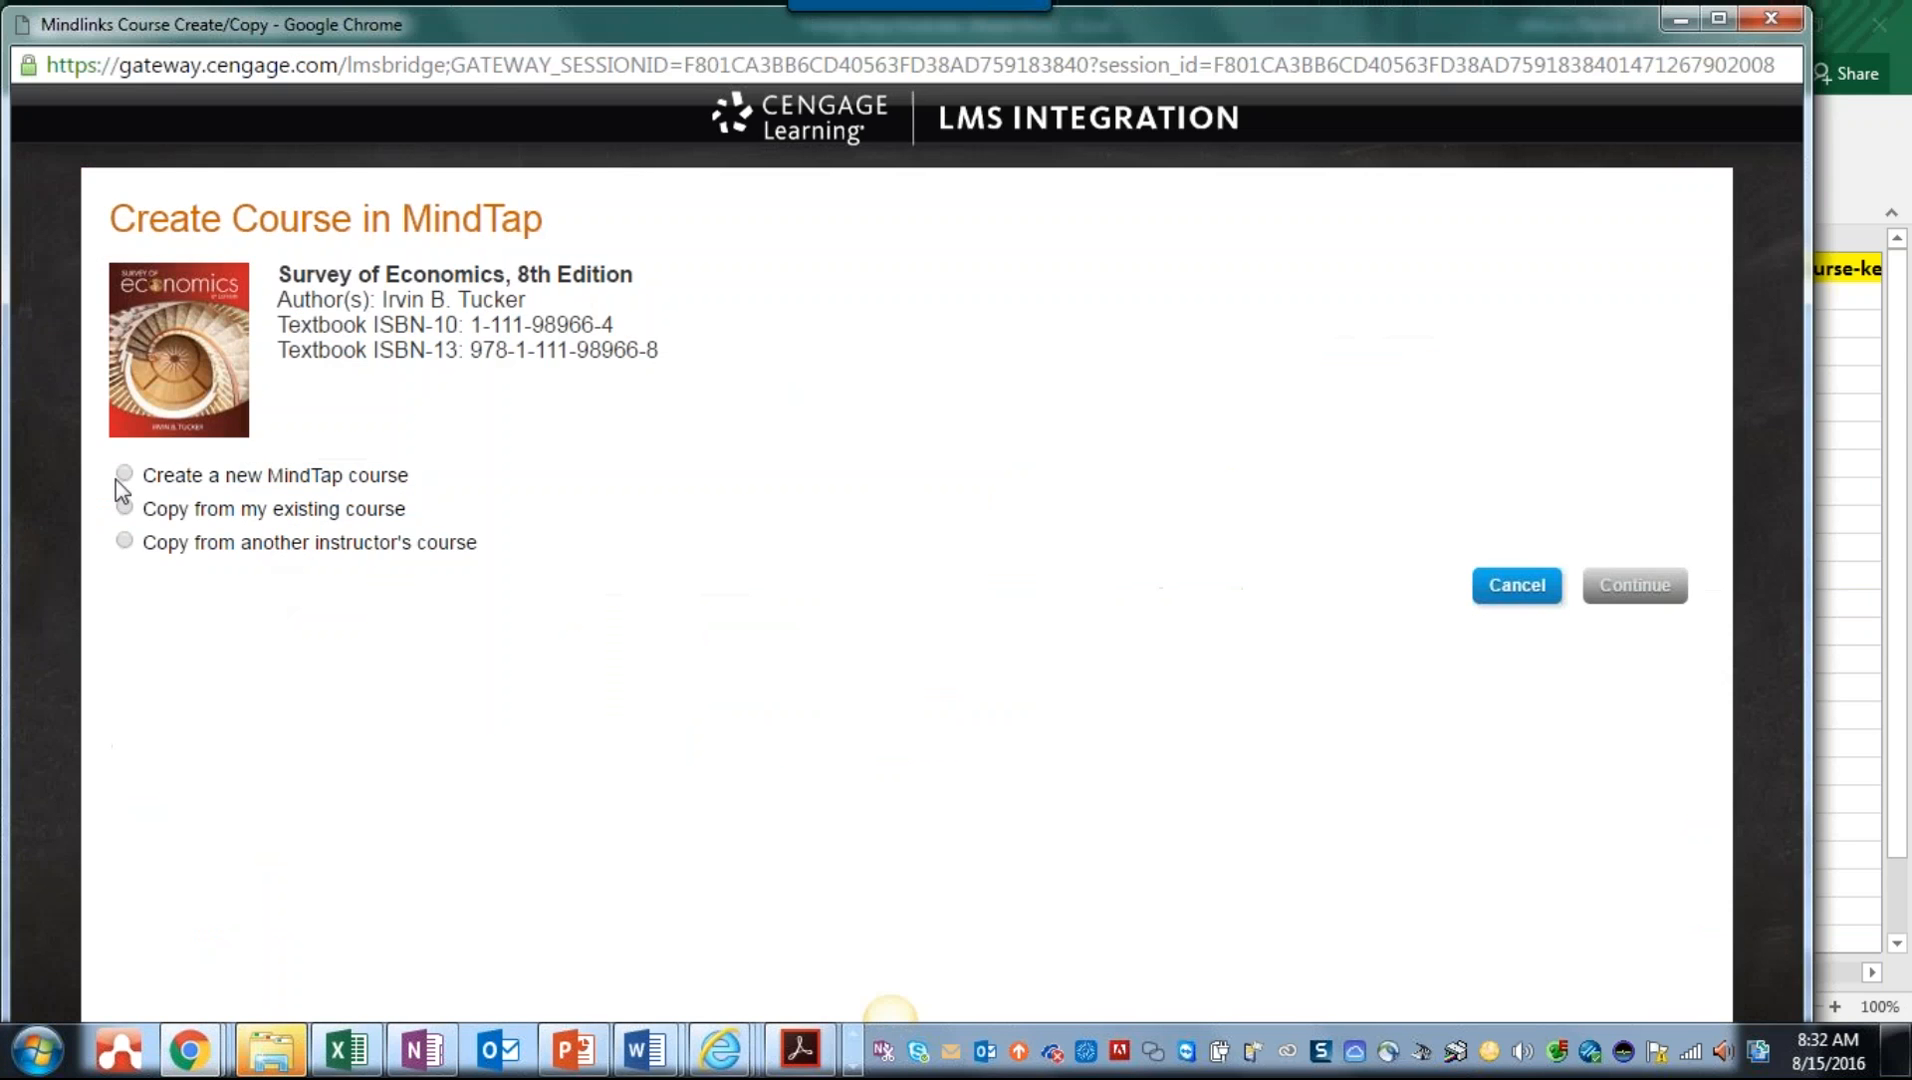
Choose to create a new MindTap course named ECON 101-02F-F3-201620
click(125, 474)
click(273, 581)
text(Eco)
key(BackSpace)
key(BackSpace)
text(CON 10)
key(BackSpace)
text(-1)
key(BackSpace)
key(BackSpace)
text(01)
key(alt+Tab)
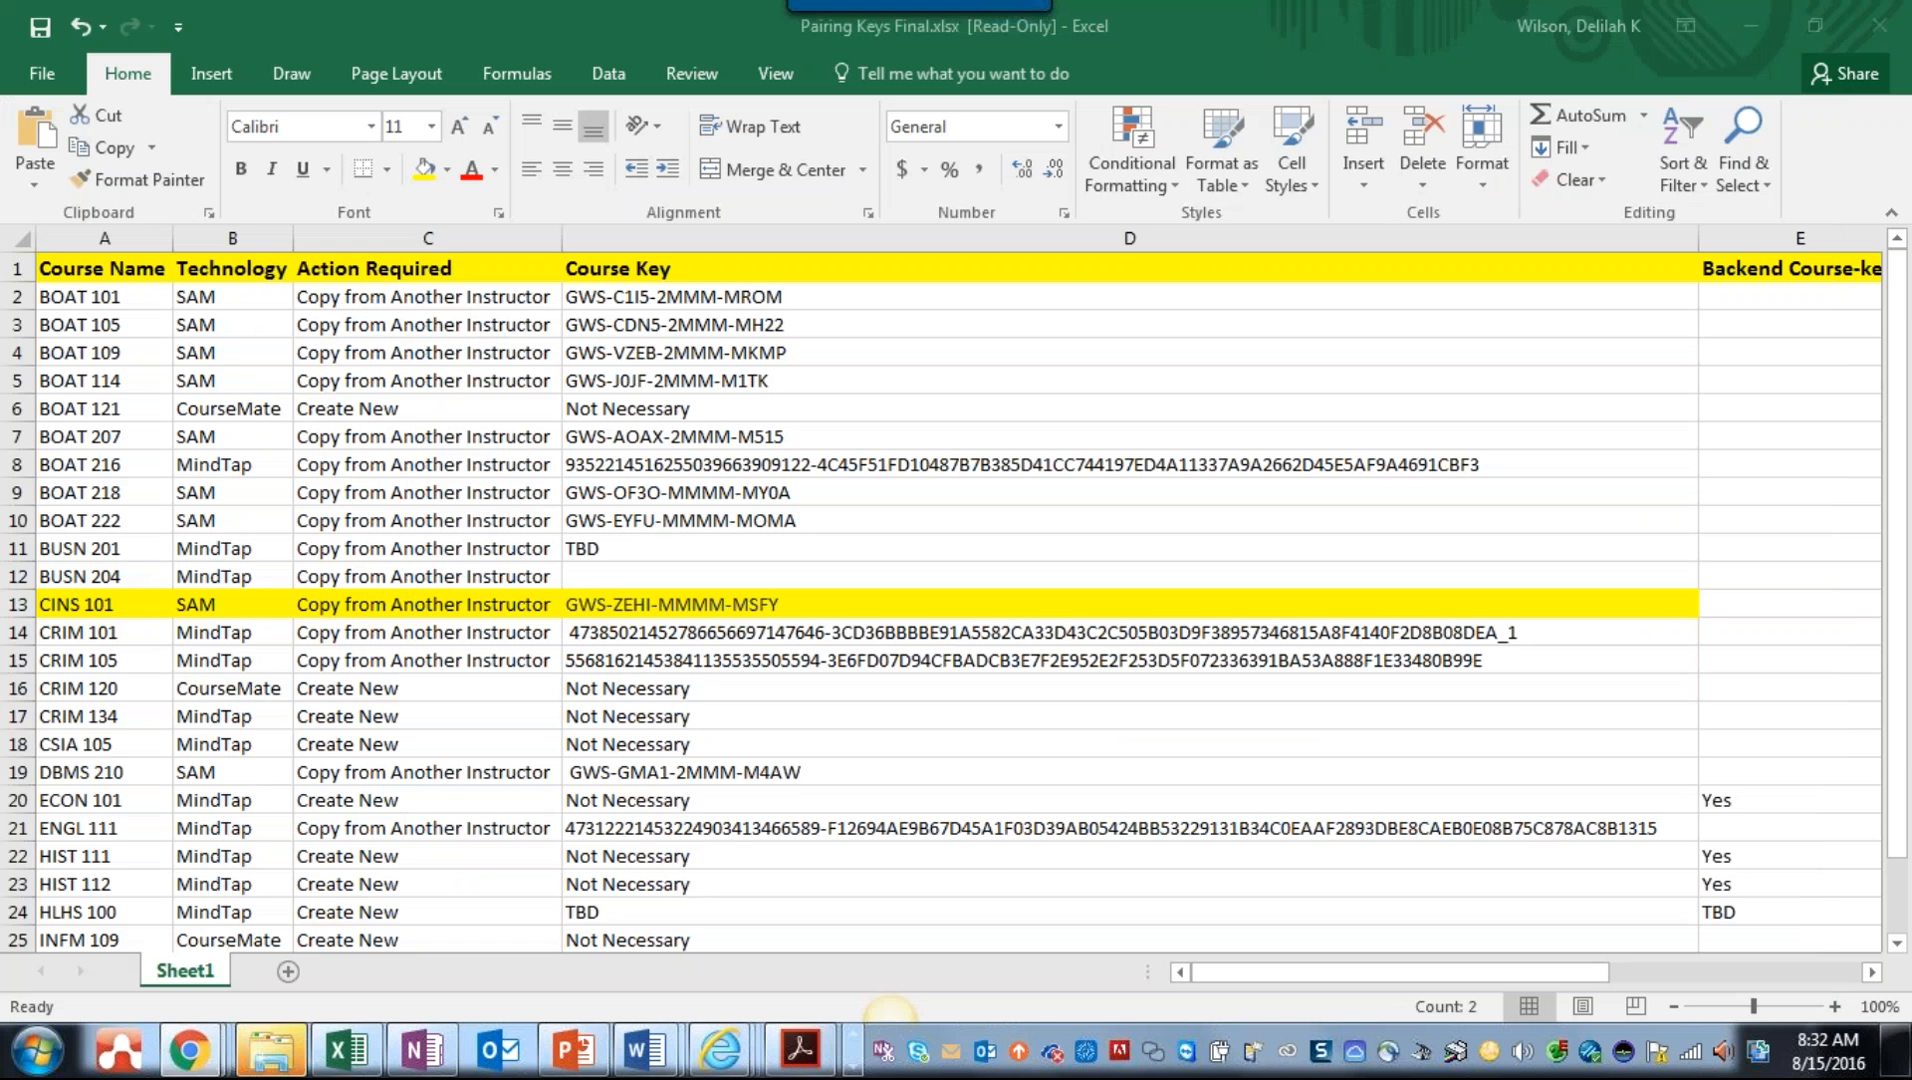
click(195, 1055)
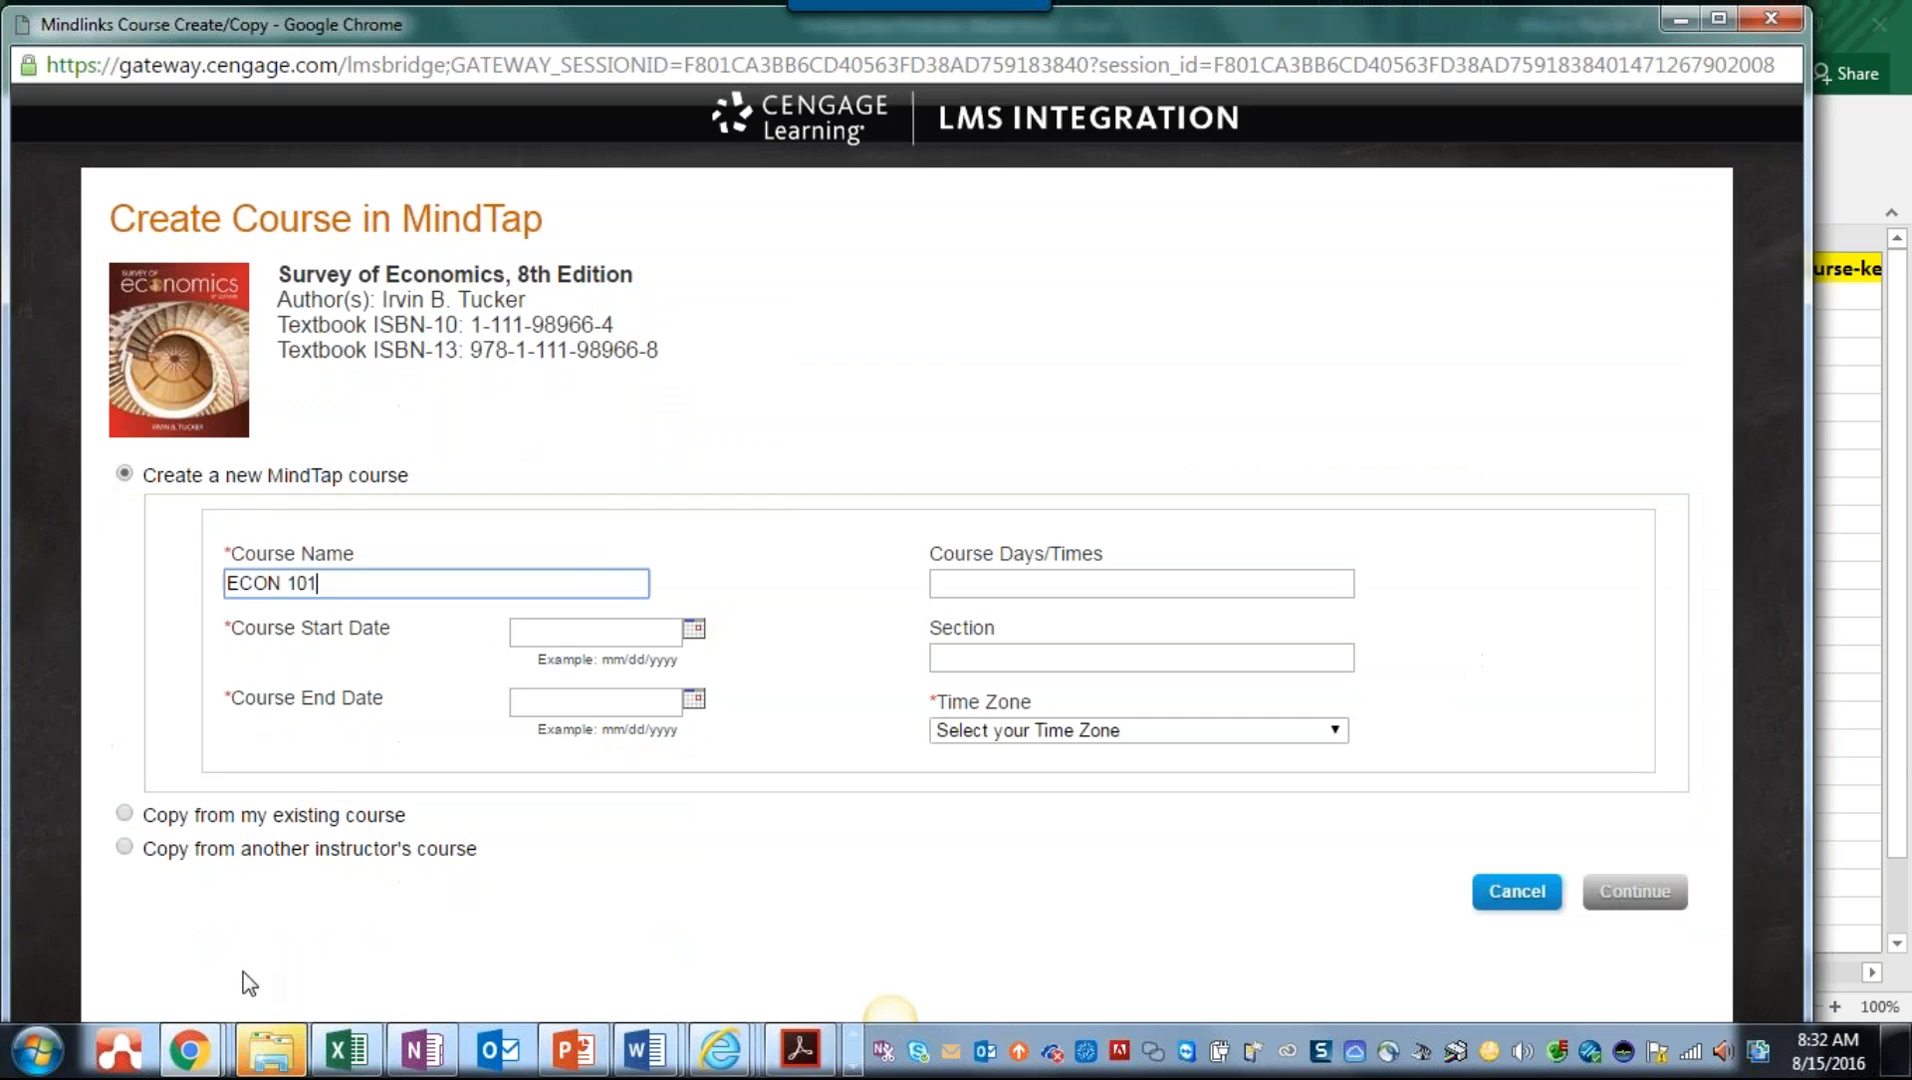
mouse_move(195, 1055)
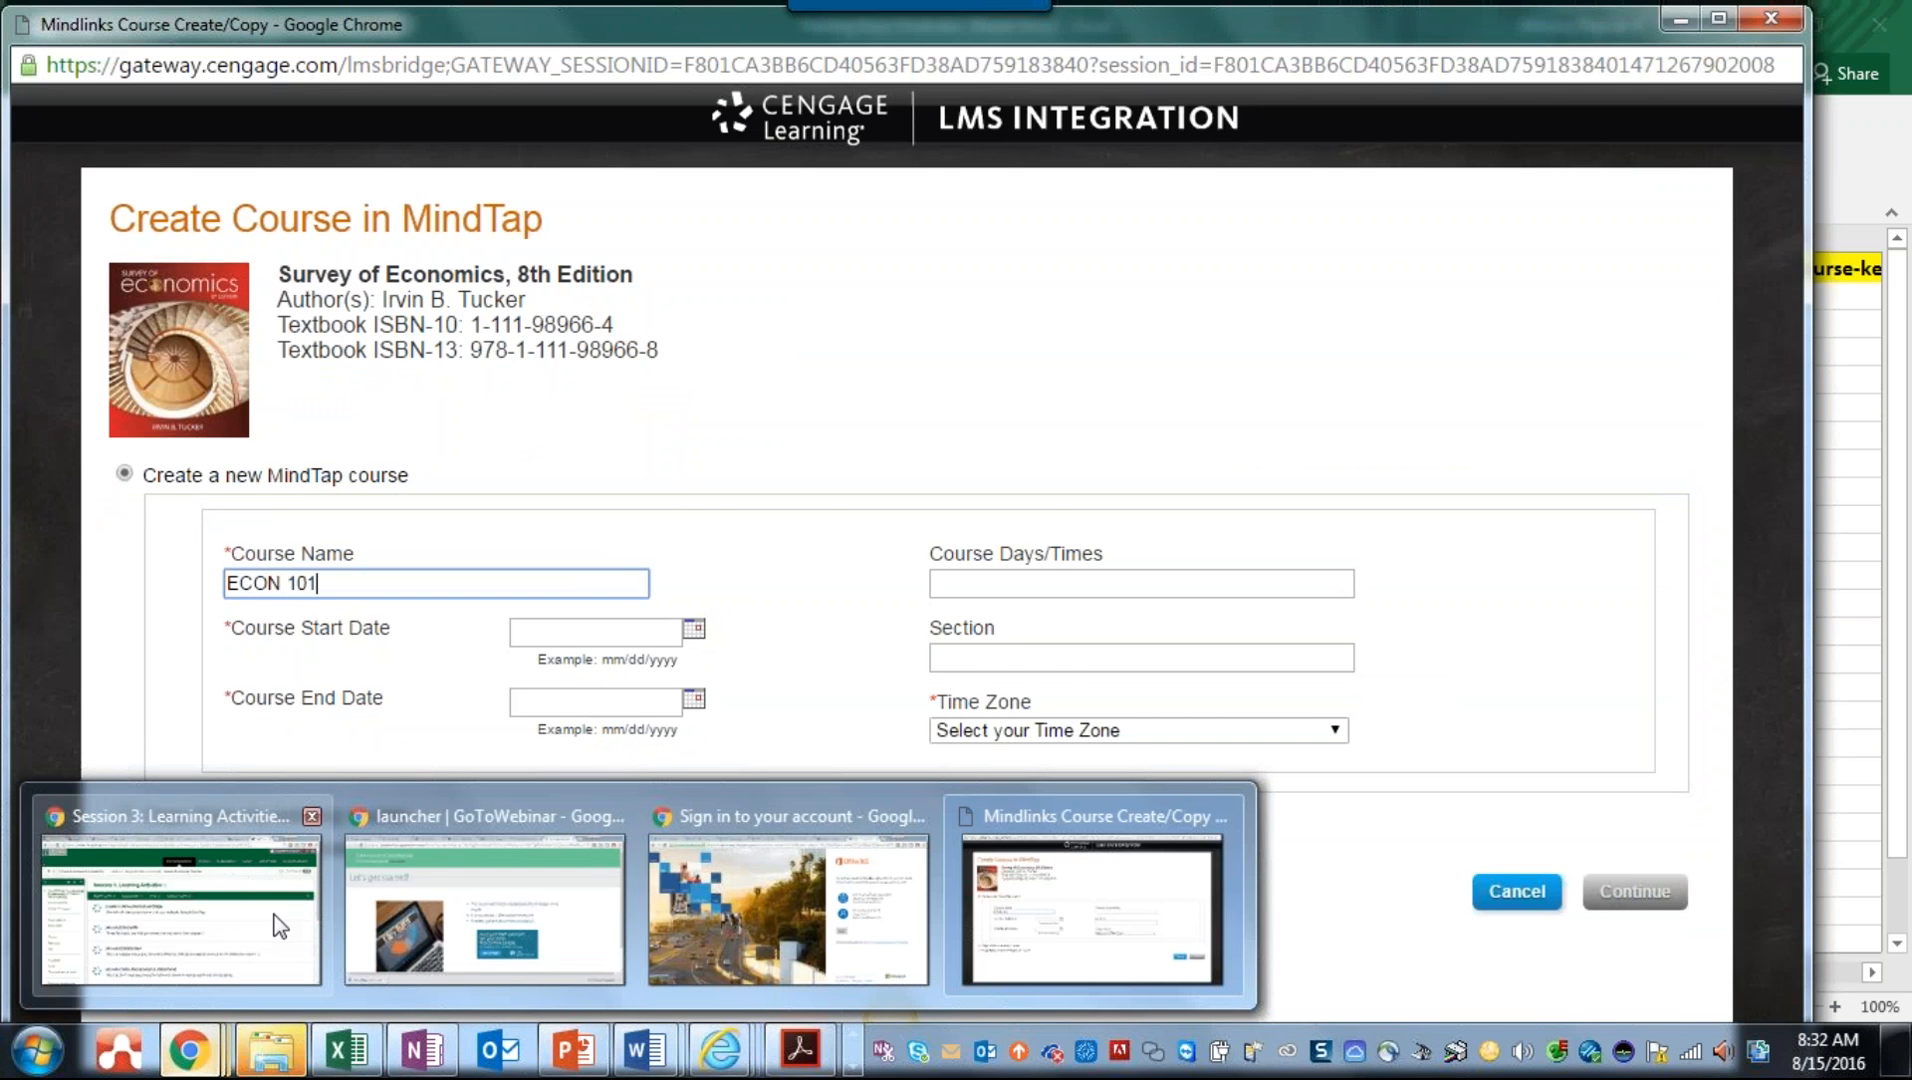
click(280, 926)
key(alt+Tab)
text(-02)
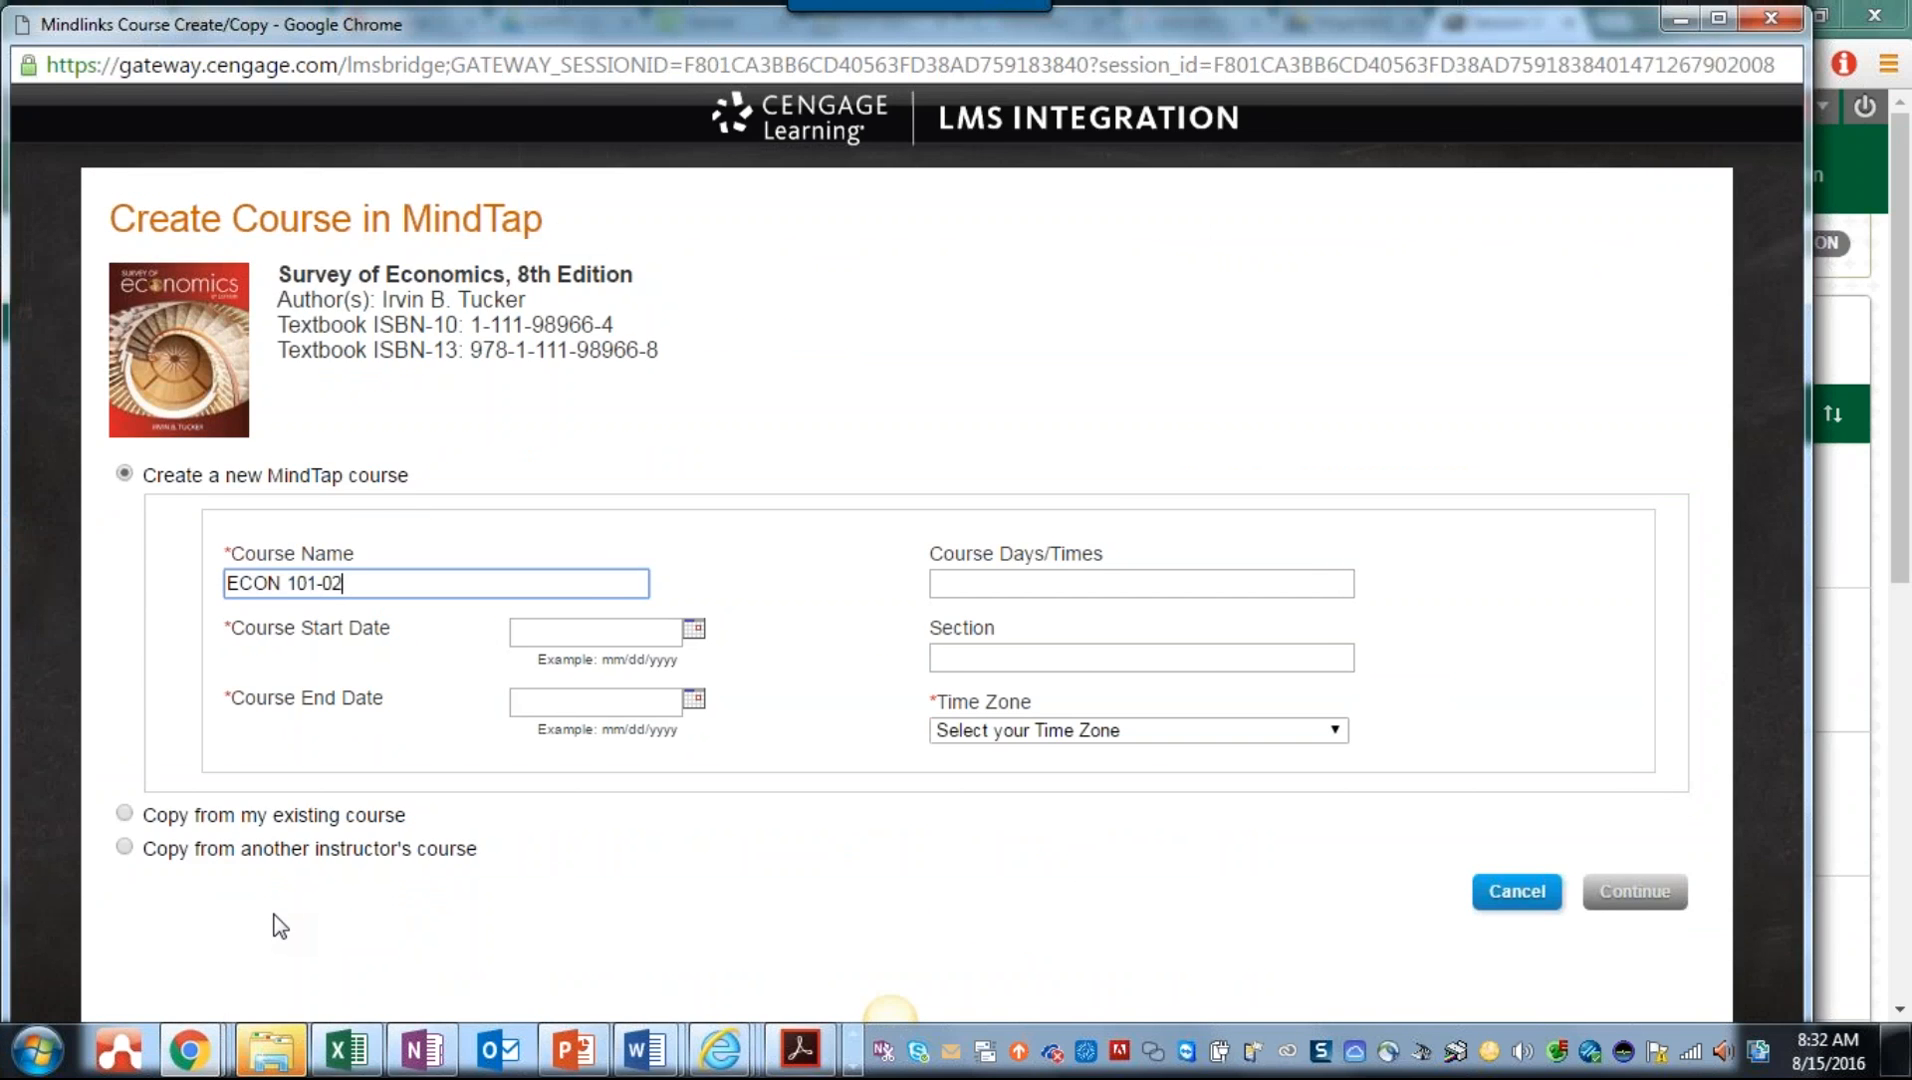
text(F-F3-20162)
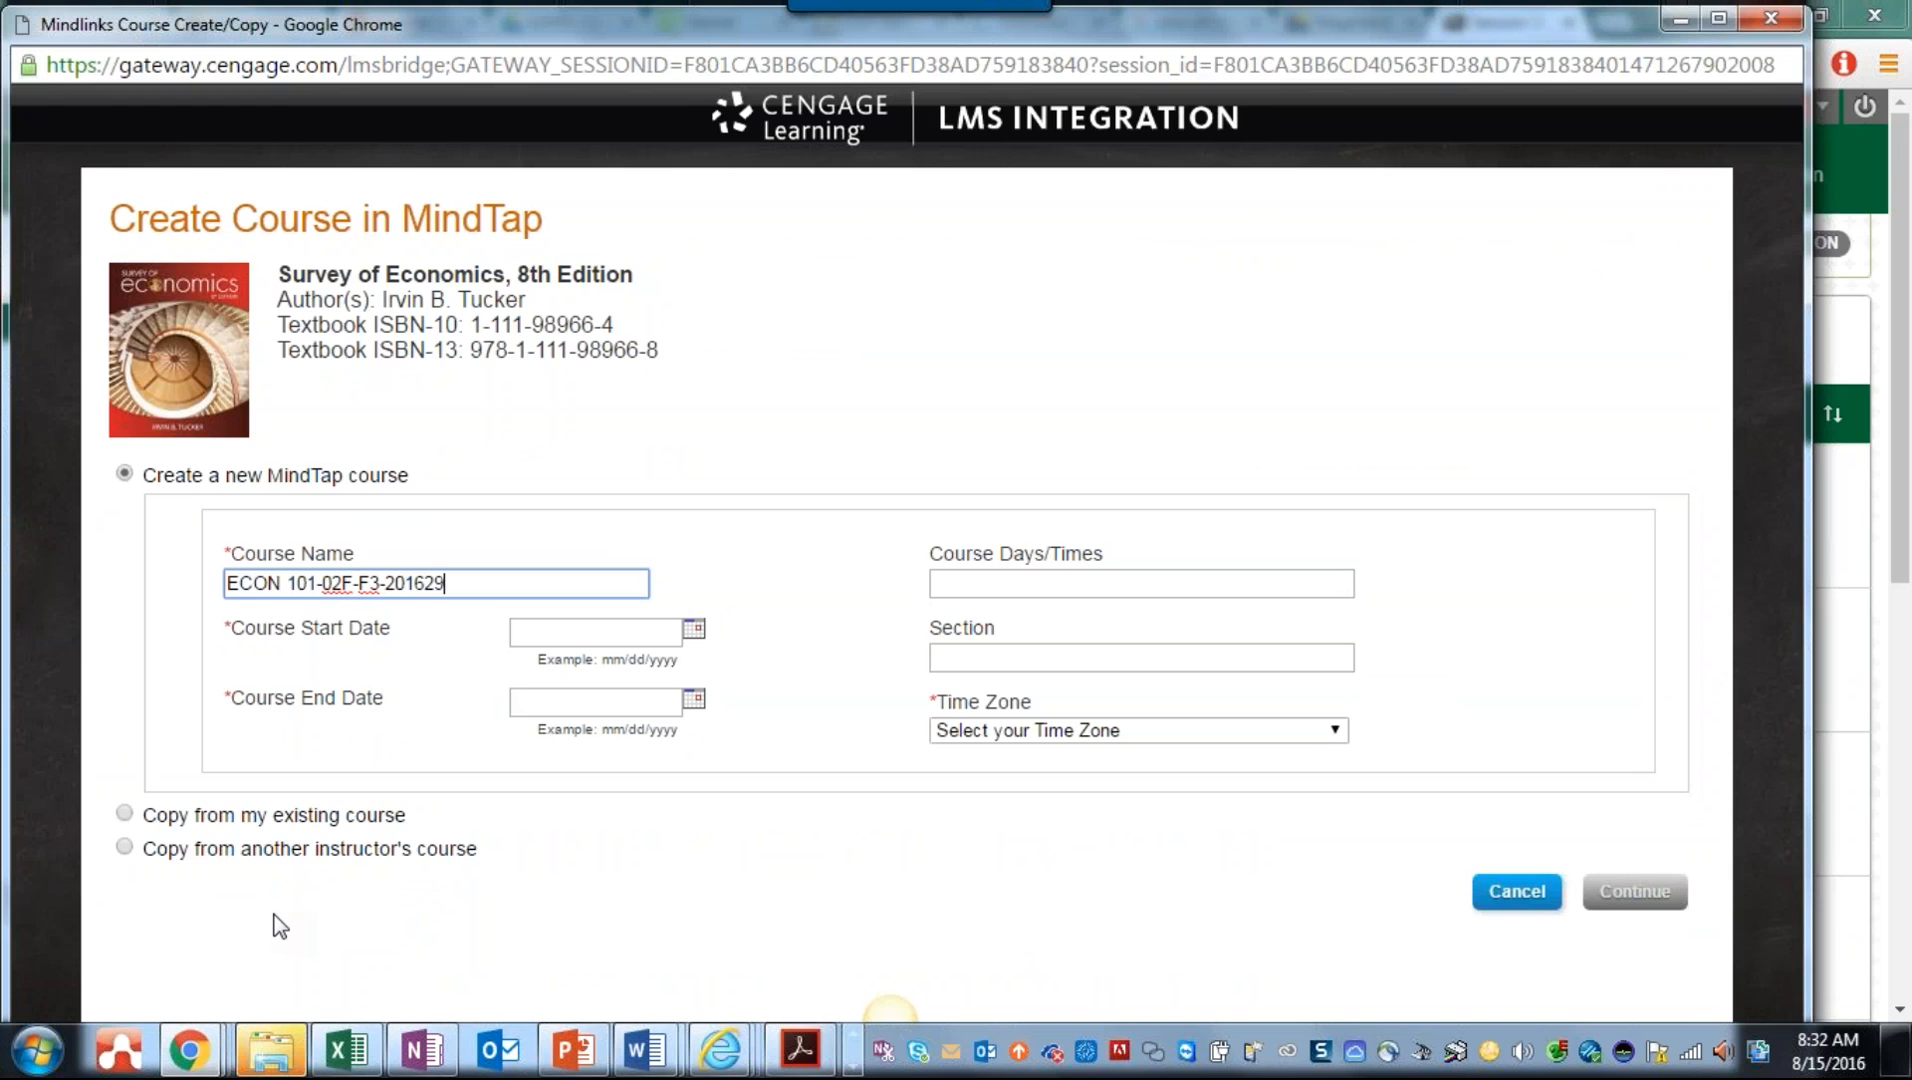
text(0)
Set the course start date to 08/22/2016 and the end date to 08/22/2018
click(694, 629)
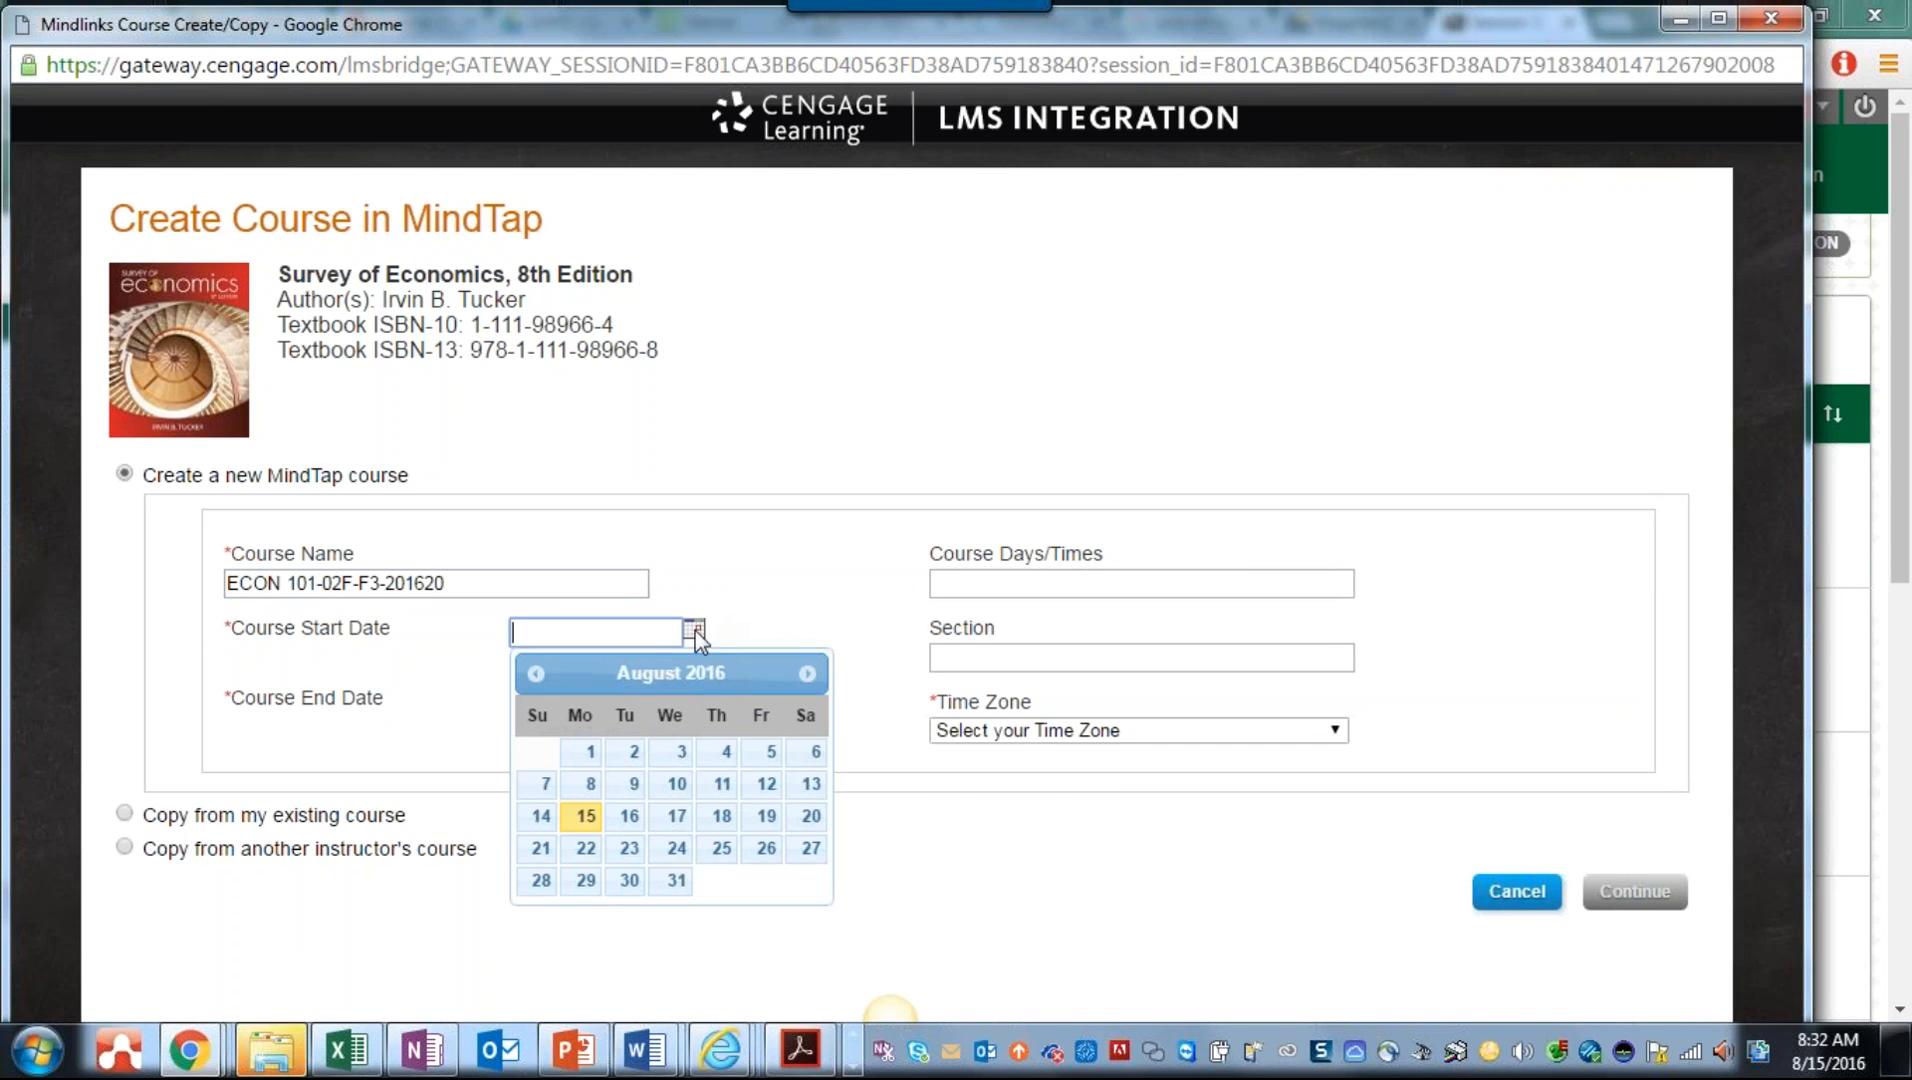
click(588, 848)
drag(683, 632, 512, 632)
key(ctrl+c)
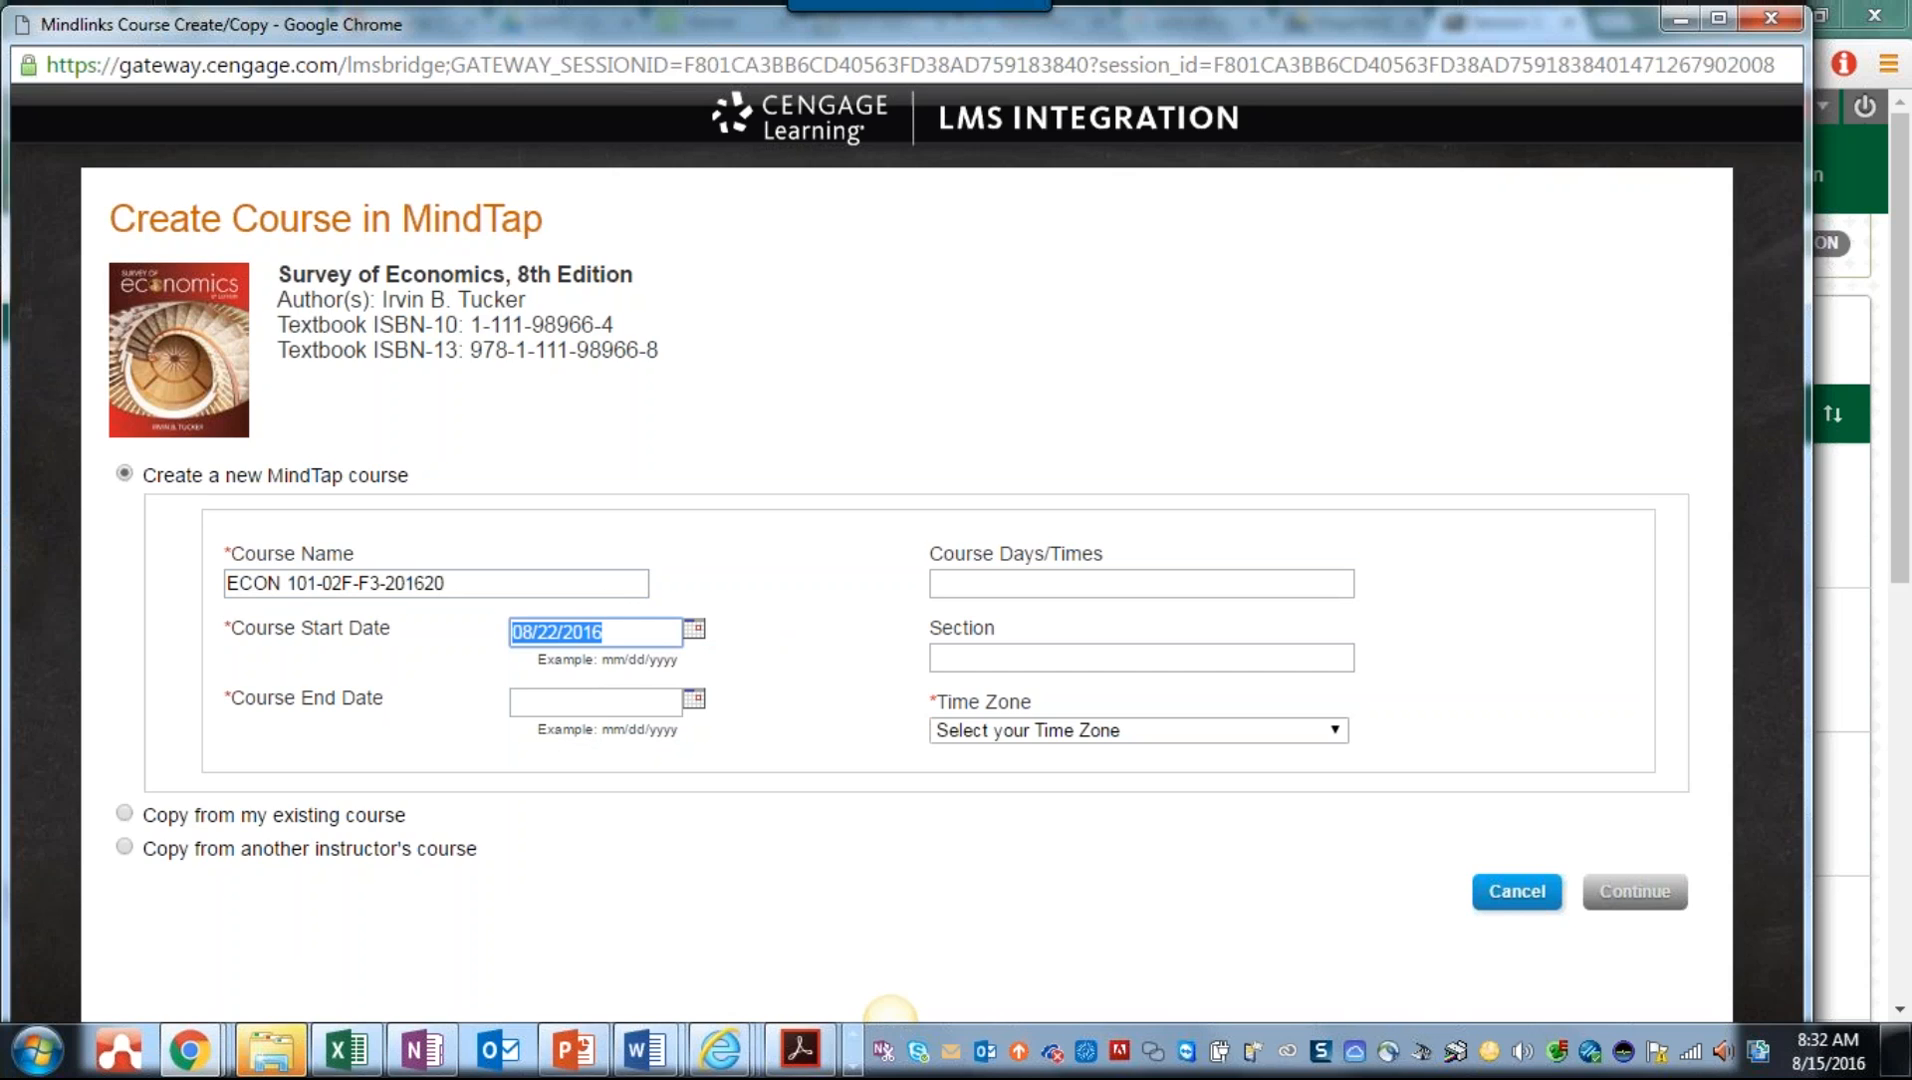
click(546, 703)
key(ctrl+v)
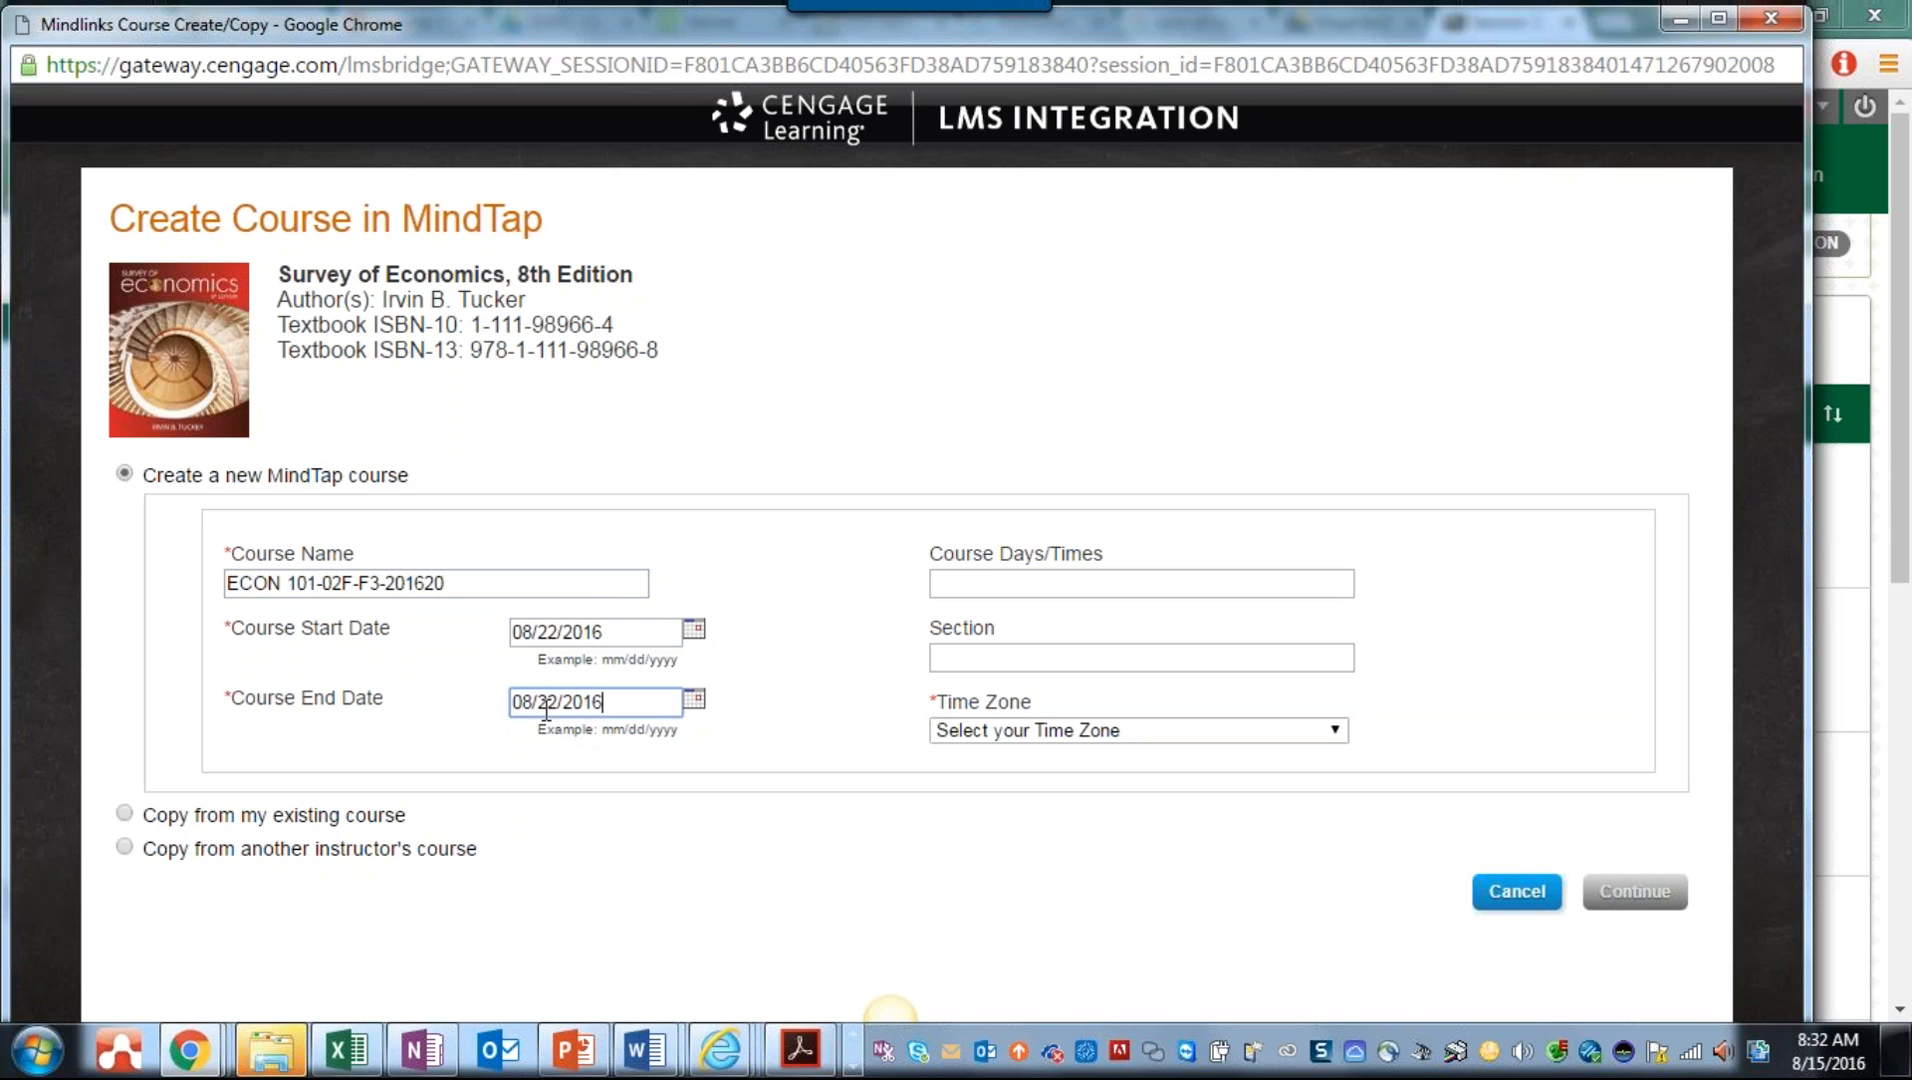
key(BackSpace)
text(8)
click(1140, 739)
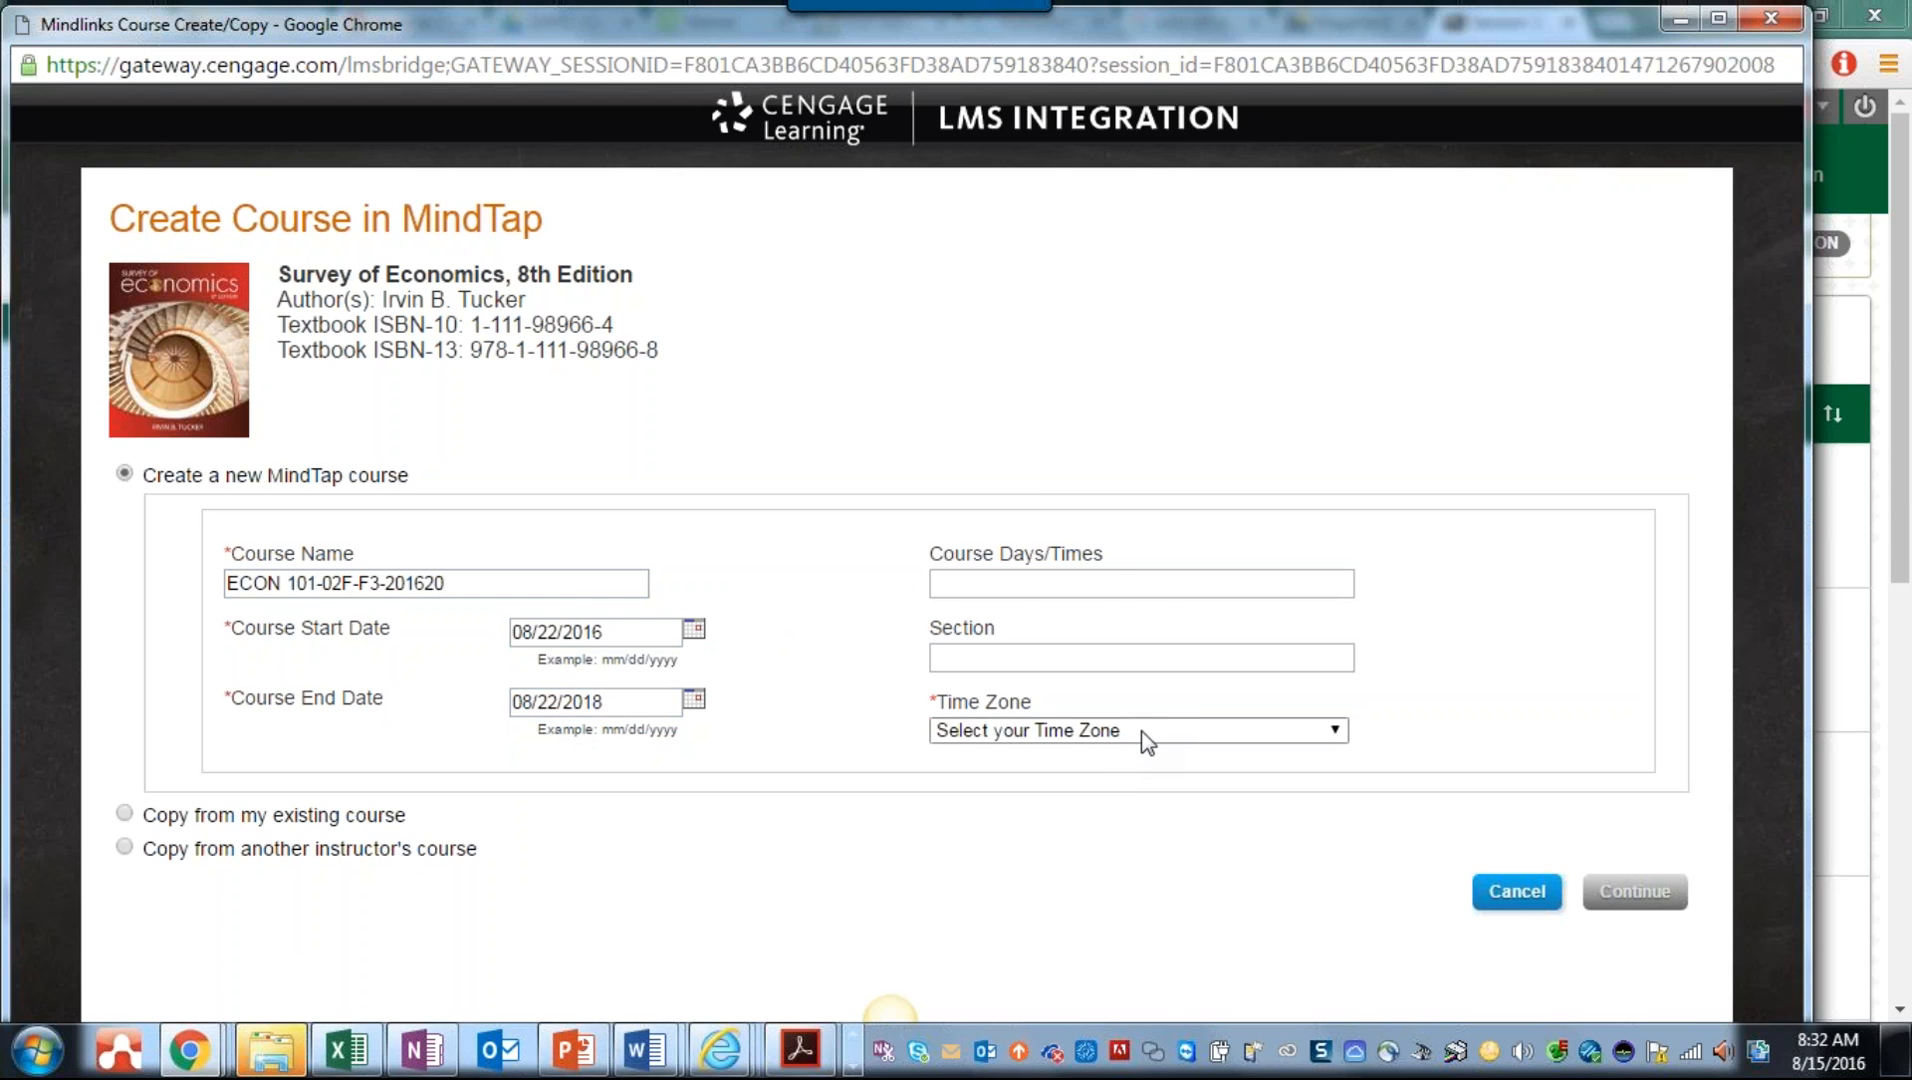
Choose Eastern Time (US & Canada) as the time zone and submit the new course
click(1147, 742)
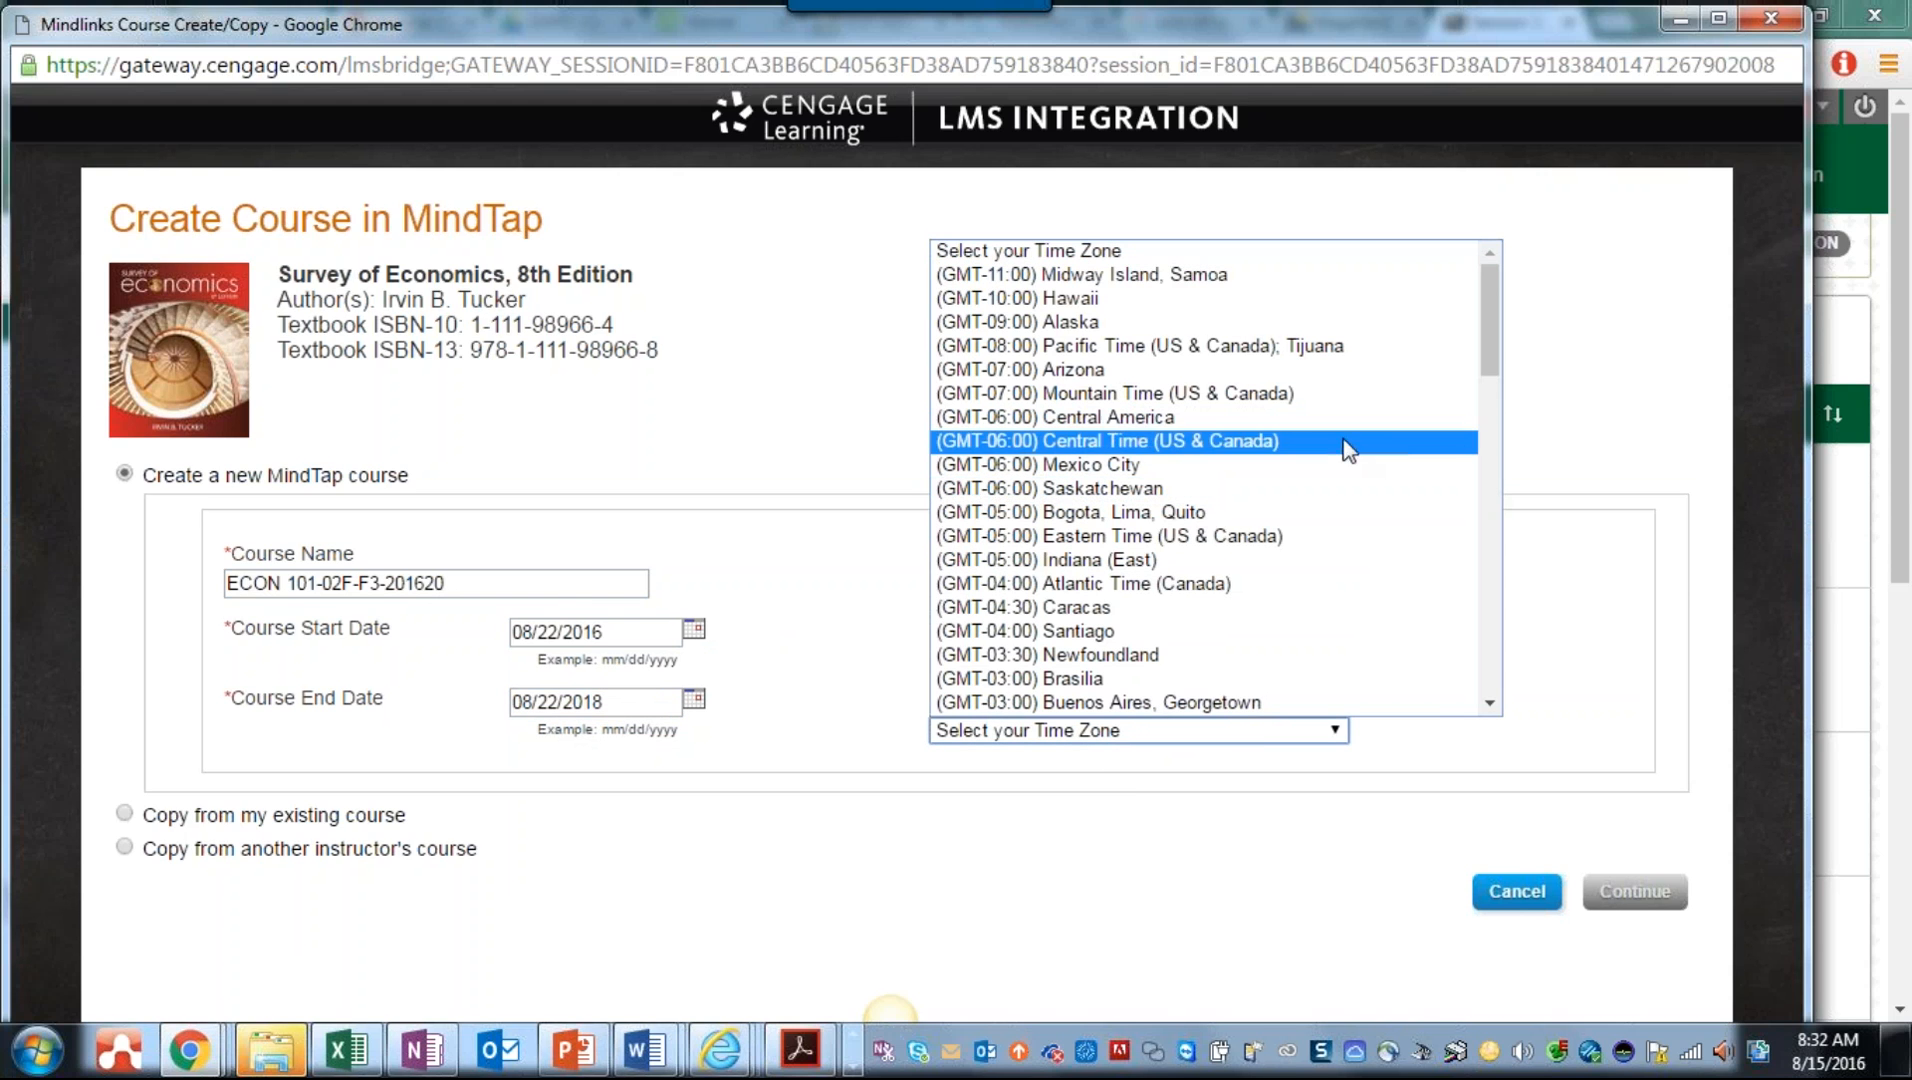
click(1130, 537)
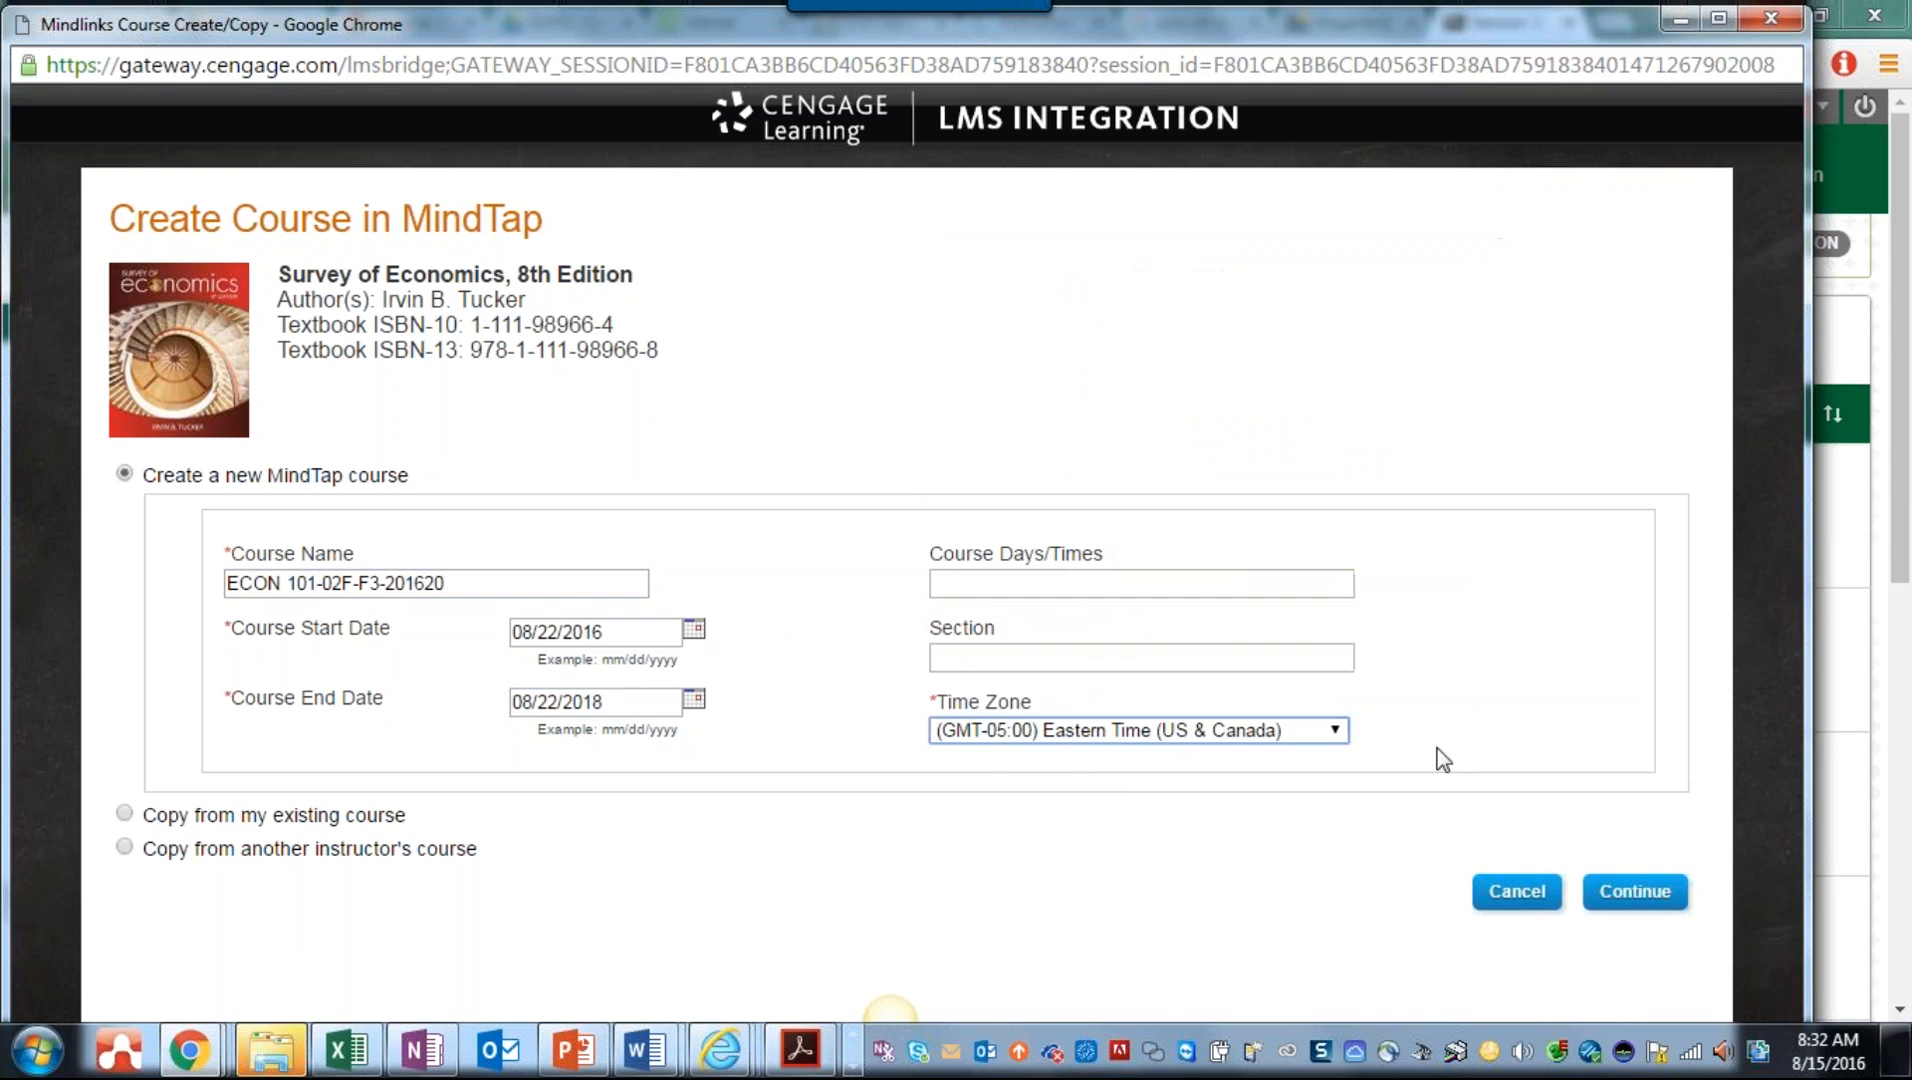
click(1630, 900)
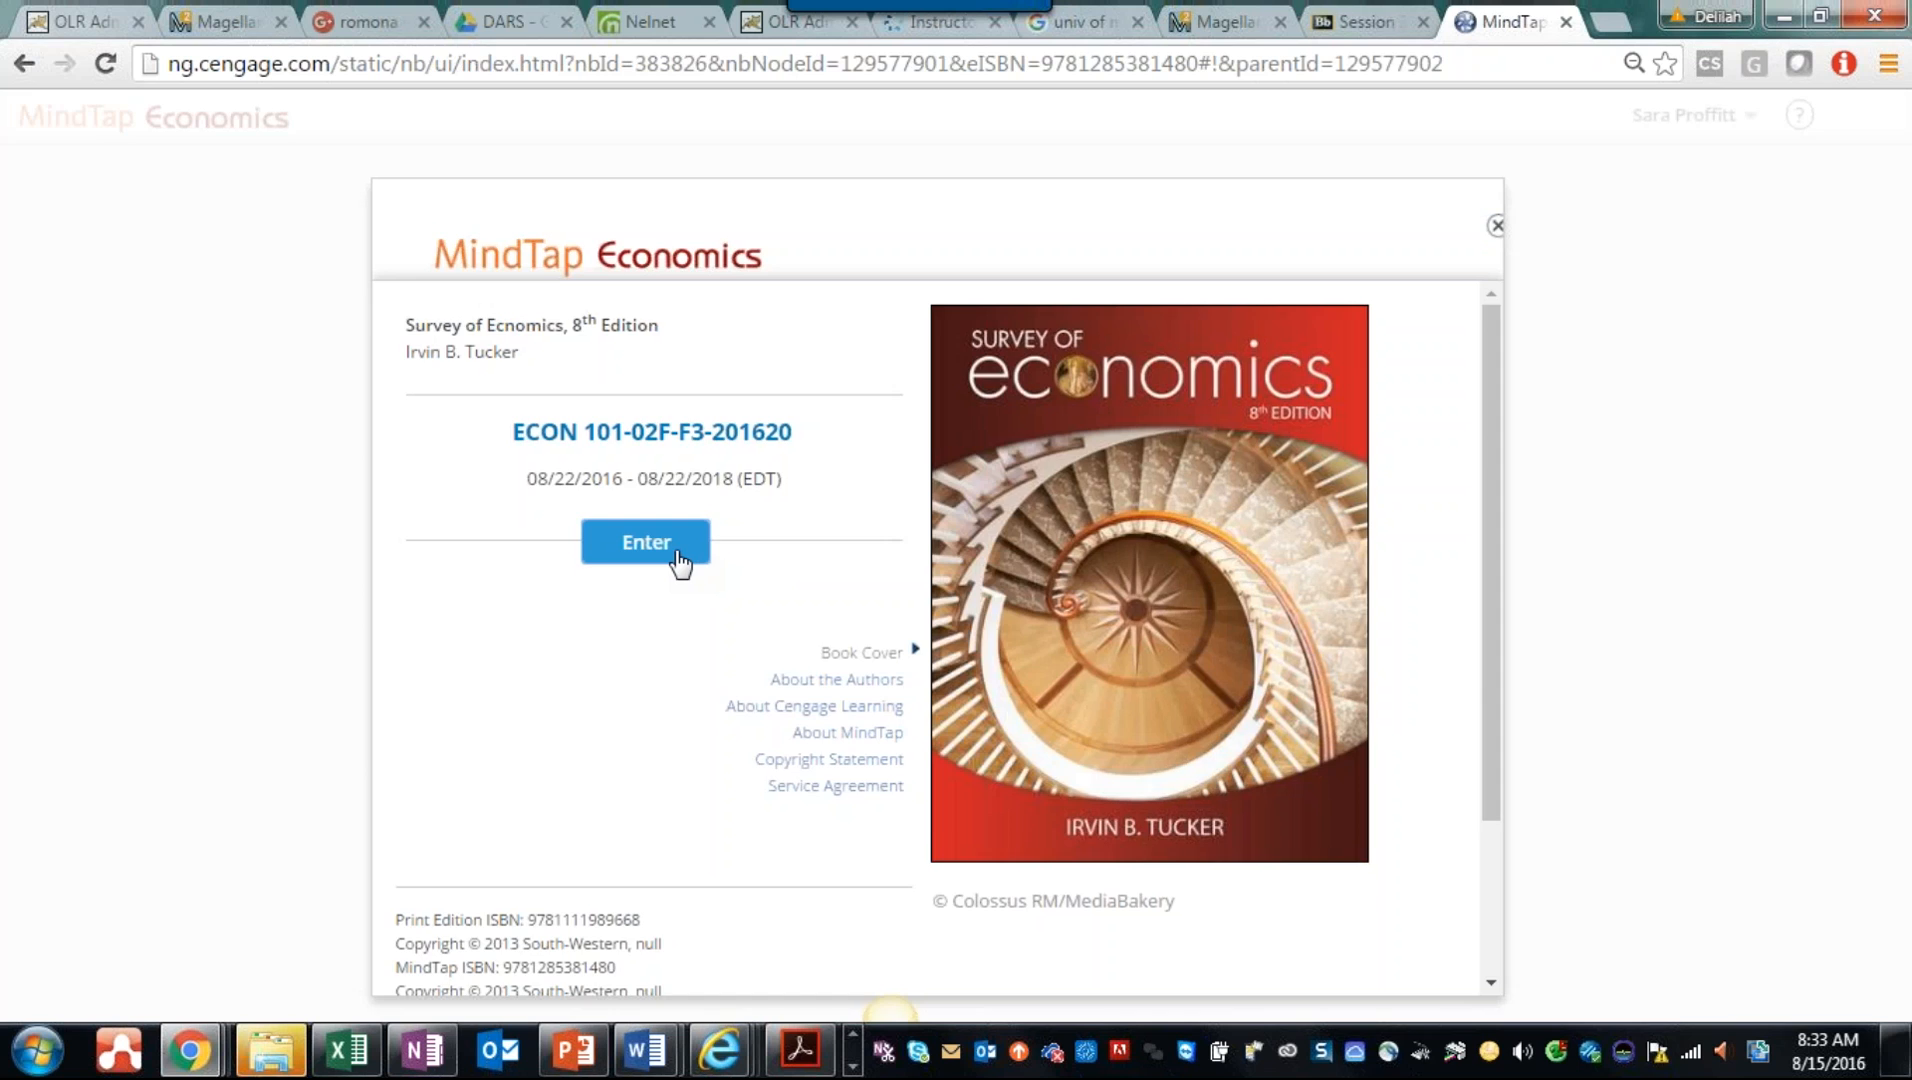
Enter the ECON 101-02F-F3-201620 course to reach its Survey of Economics, 8E dashboard
click(646, 542)
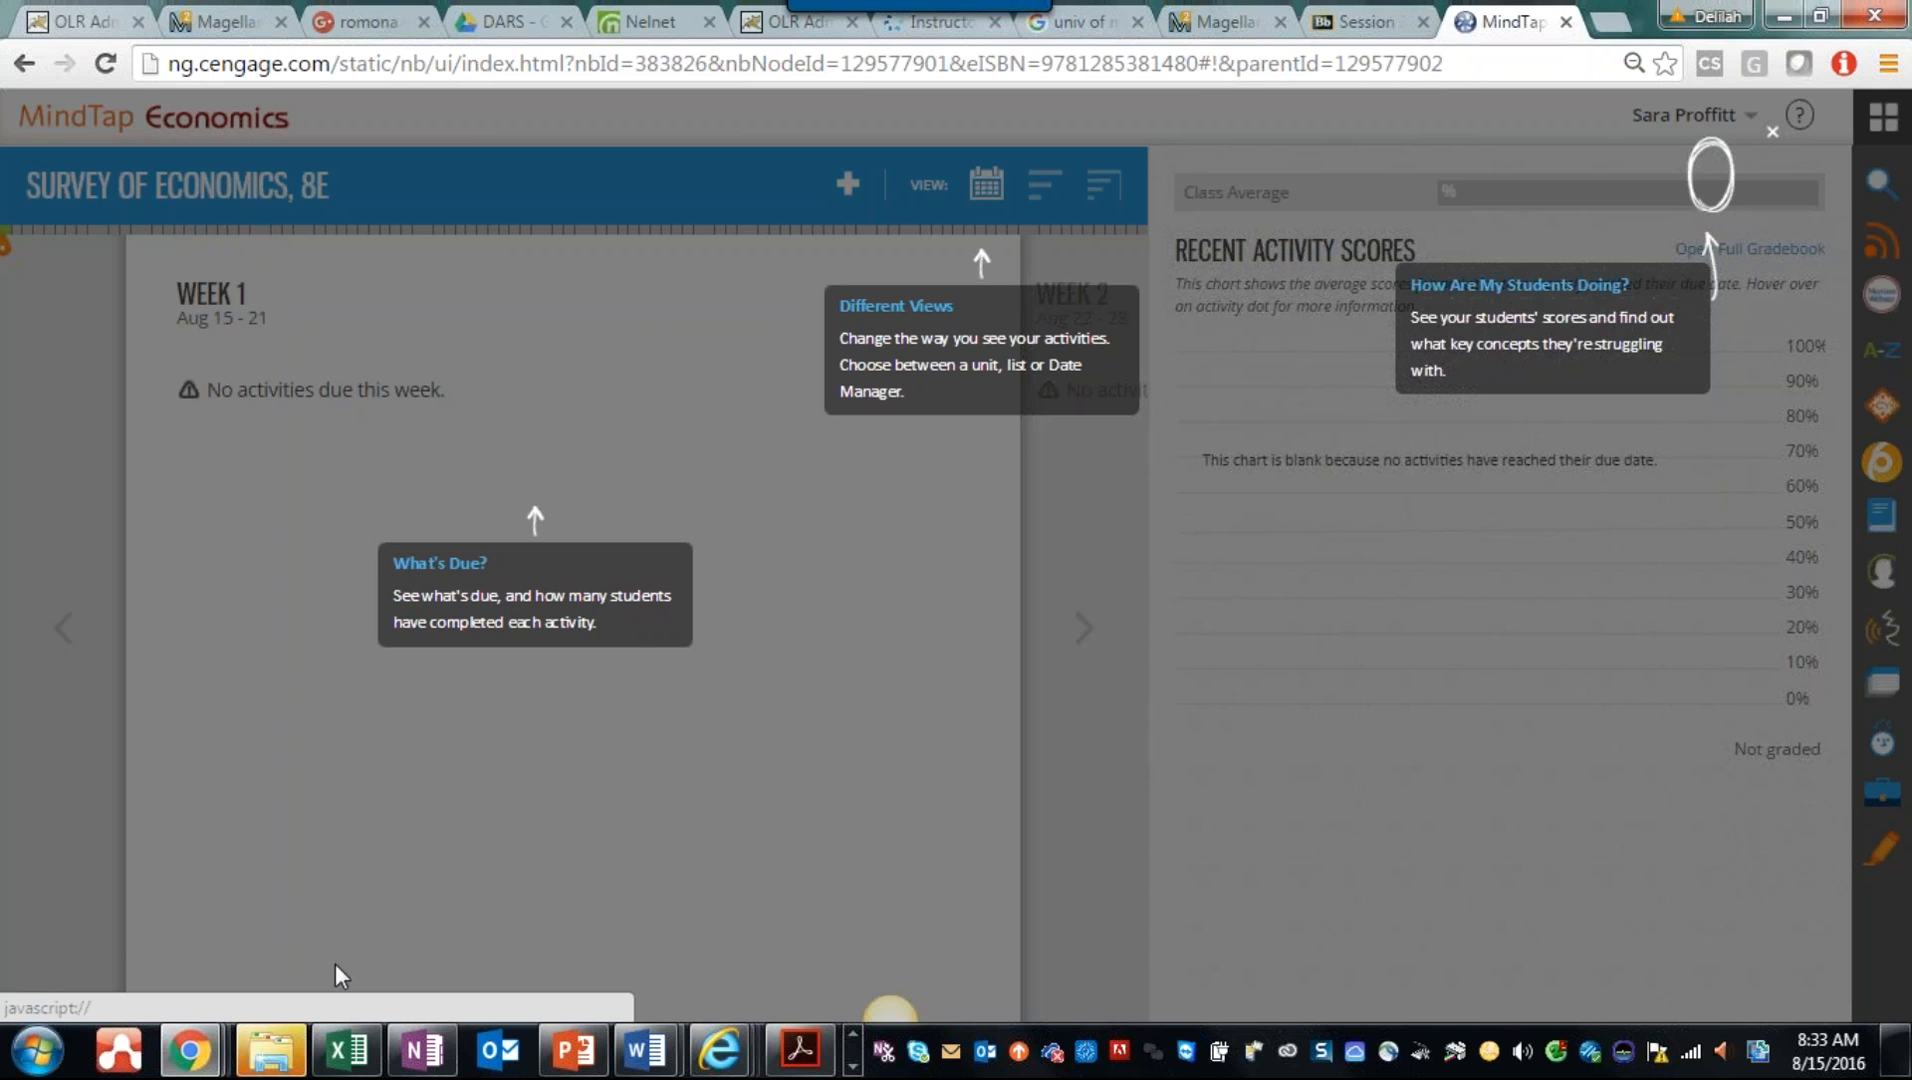
mouse_move(194, 1062)
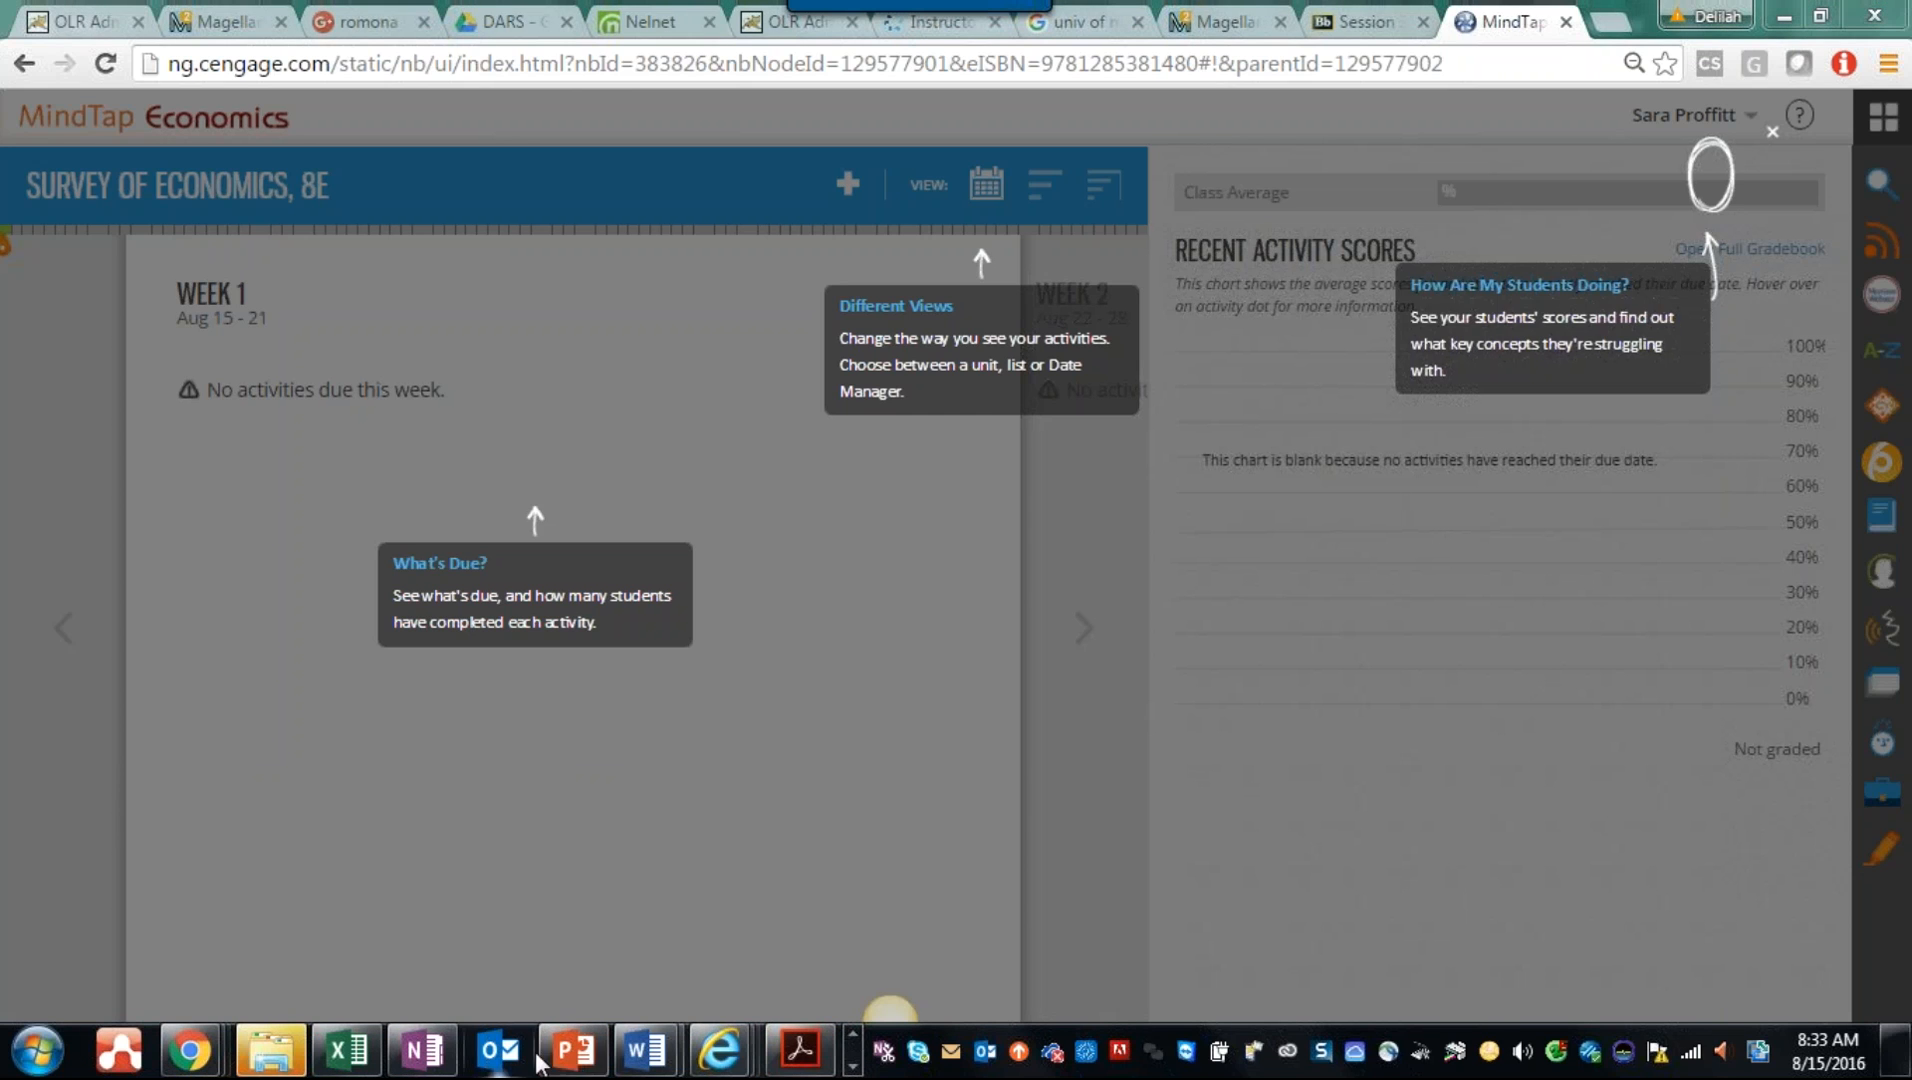
mouse_move(578, 1063)
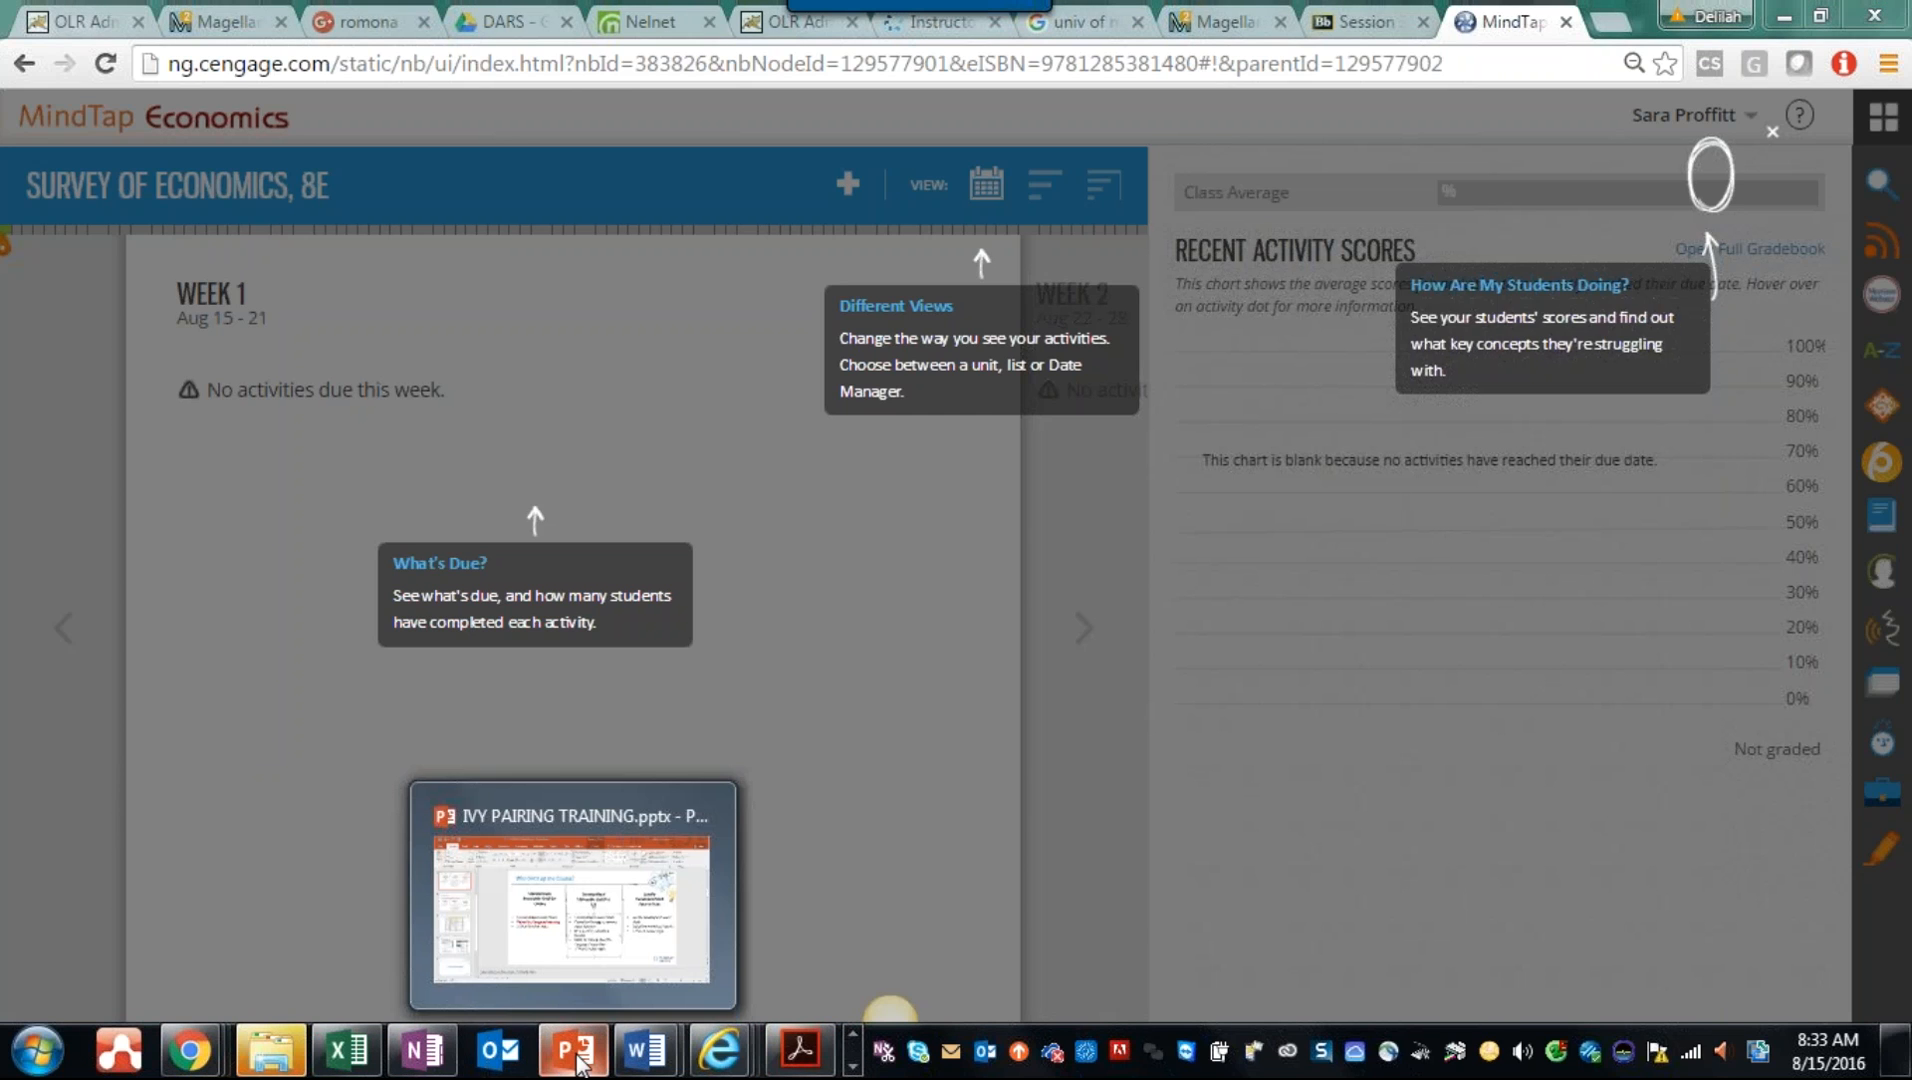
Run the IVY PAIRING TRAINING slide show and advance to the NEW SUPPORT HOURS slide
click(603, 913)
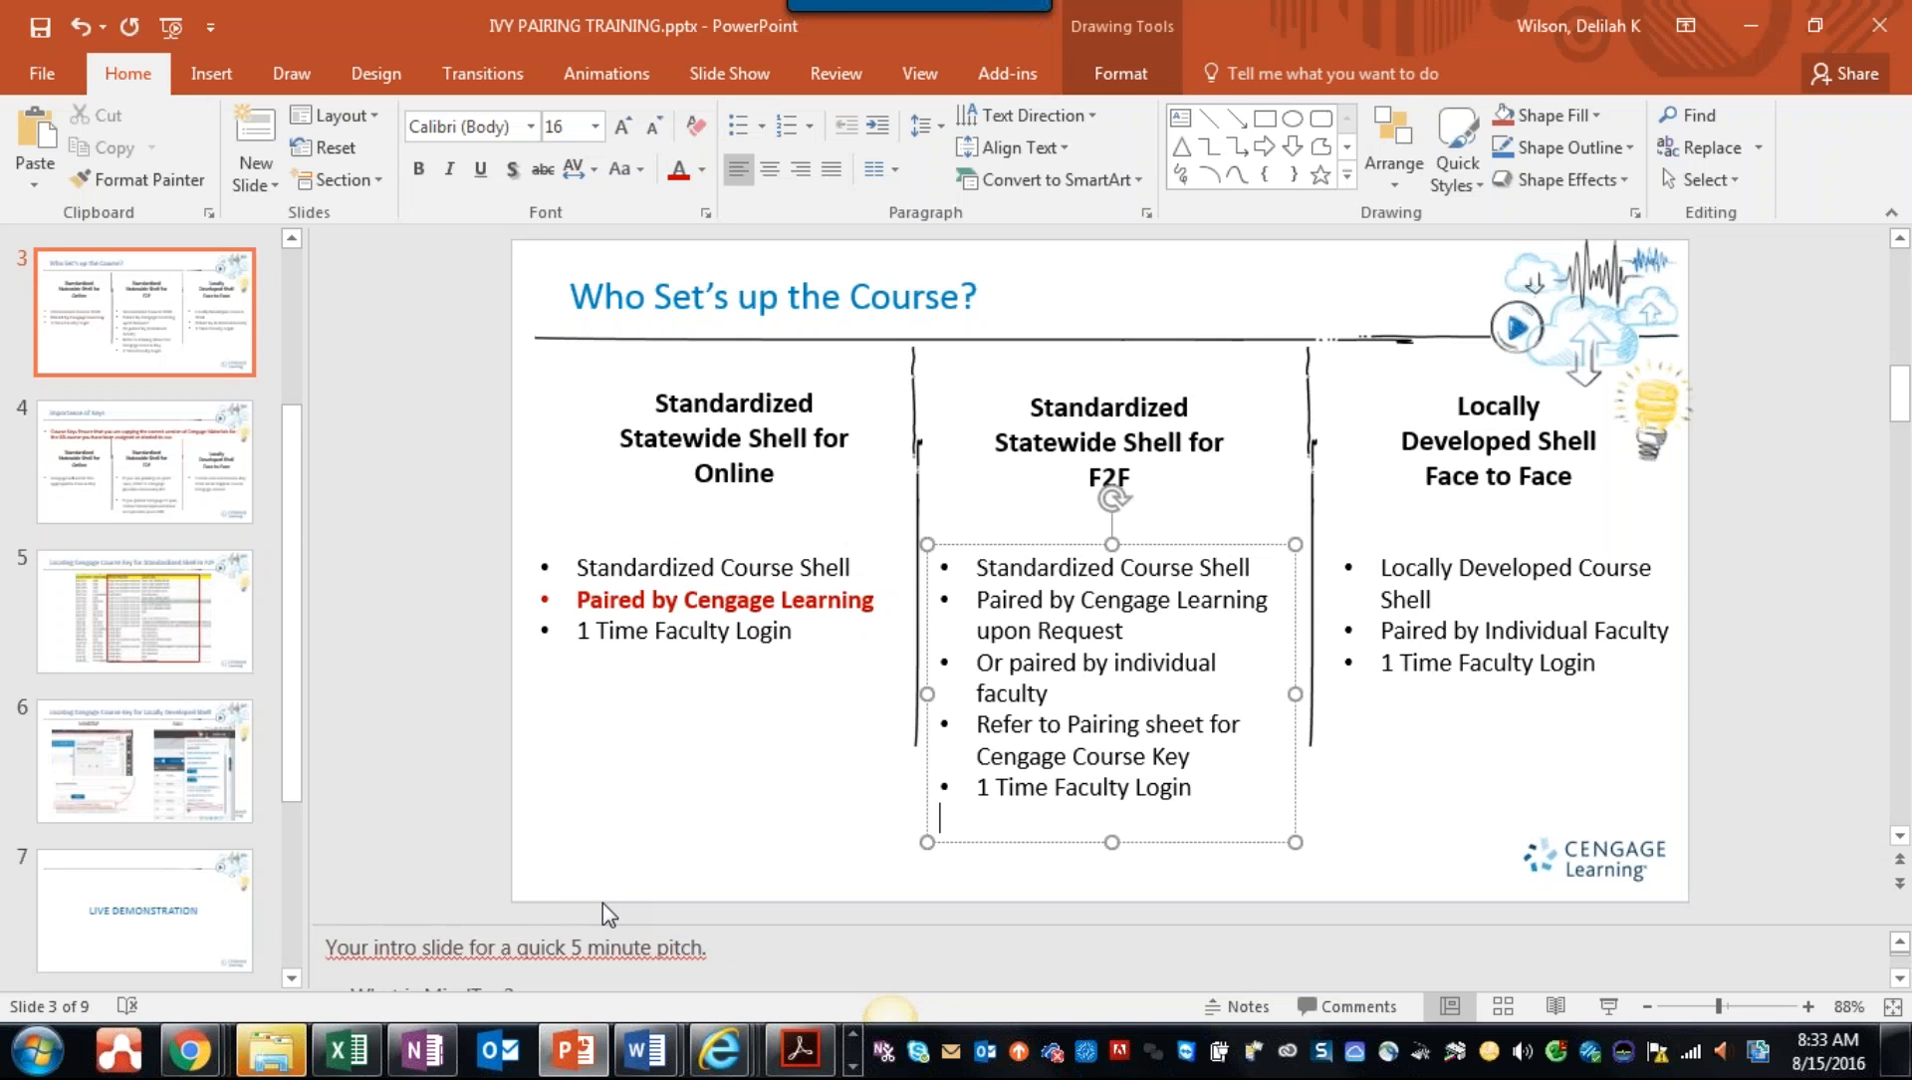
drag(291, 775, 298, 936)
click(188, 795)
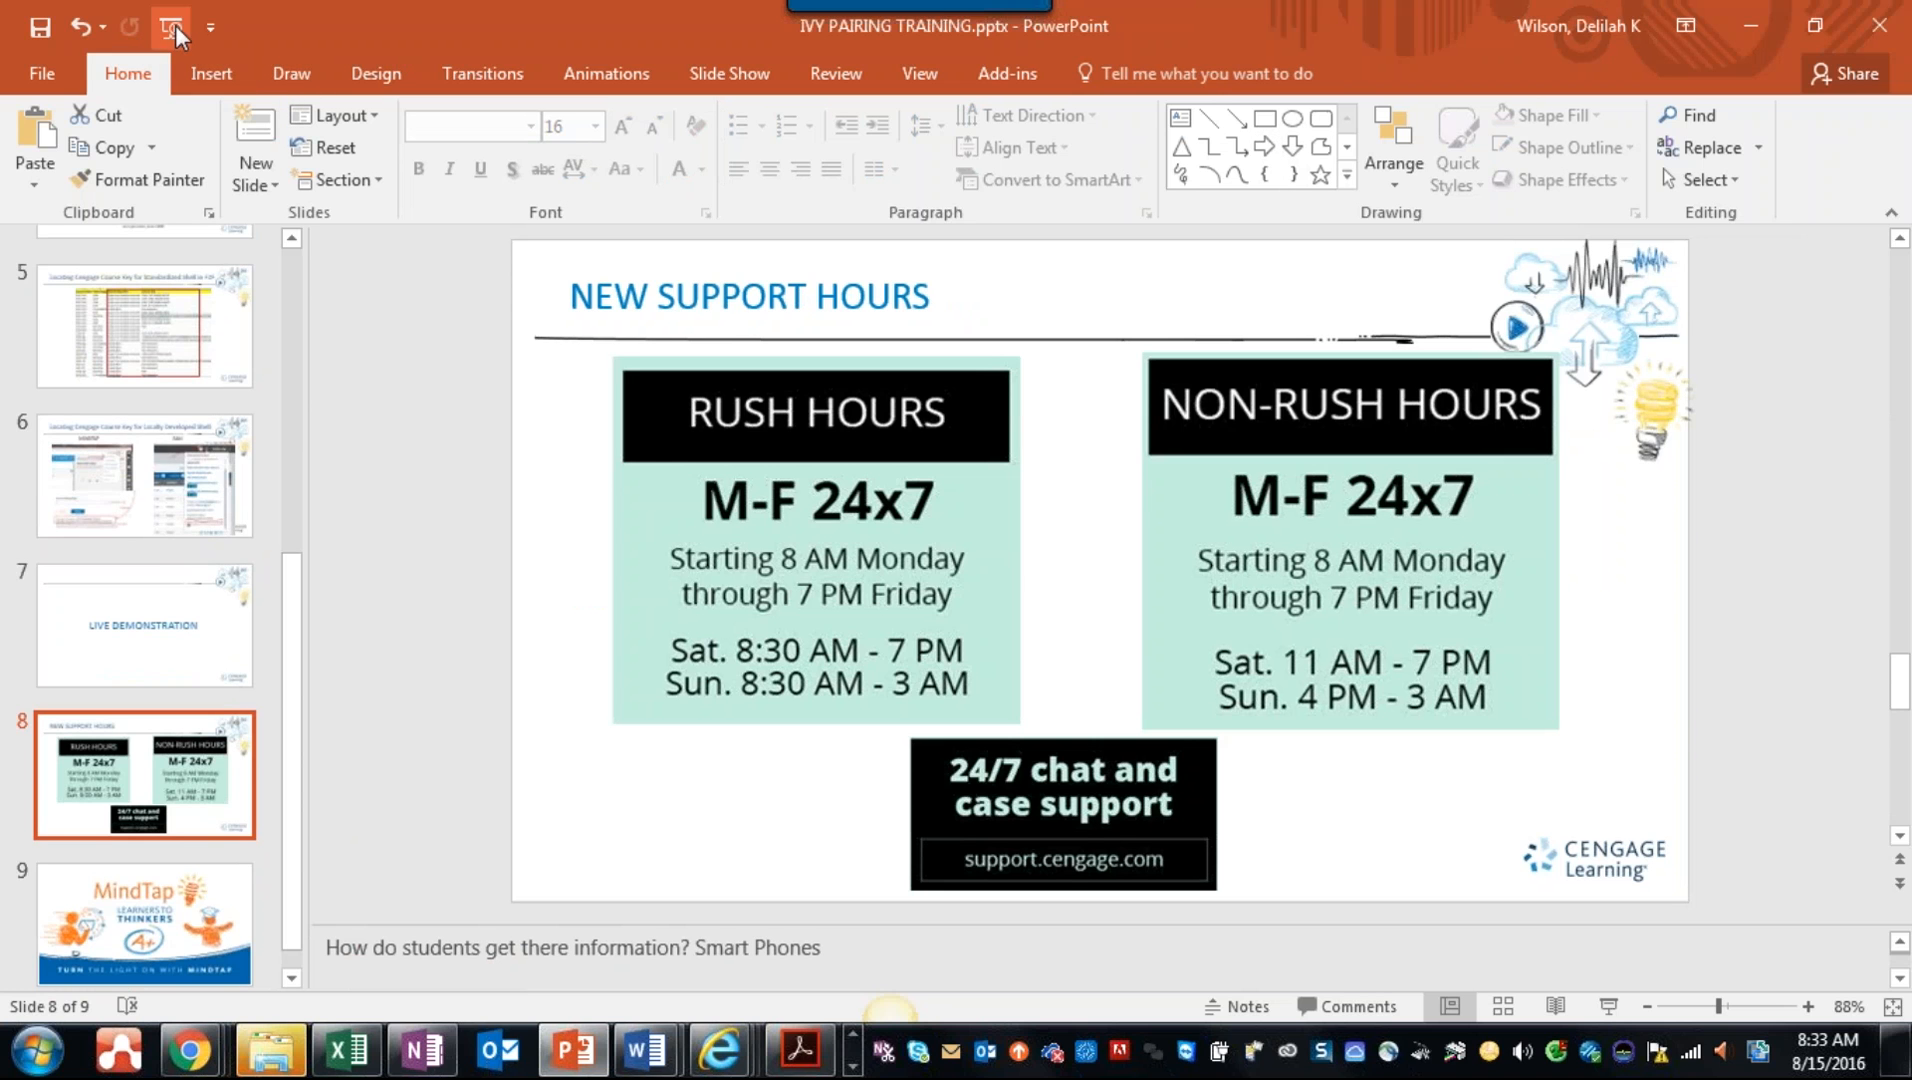
key(F5)
click(645, 558)
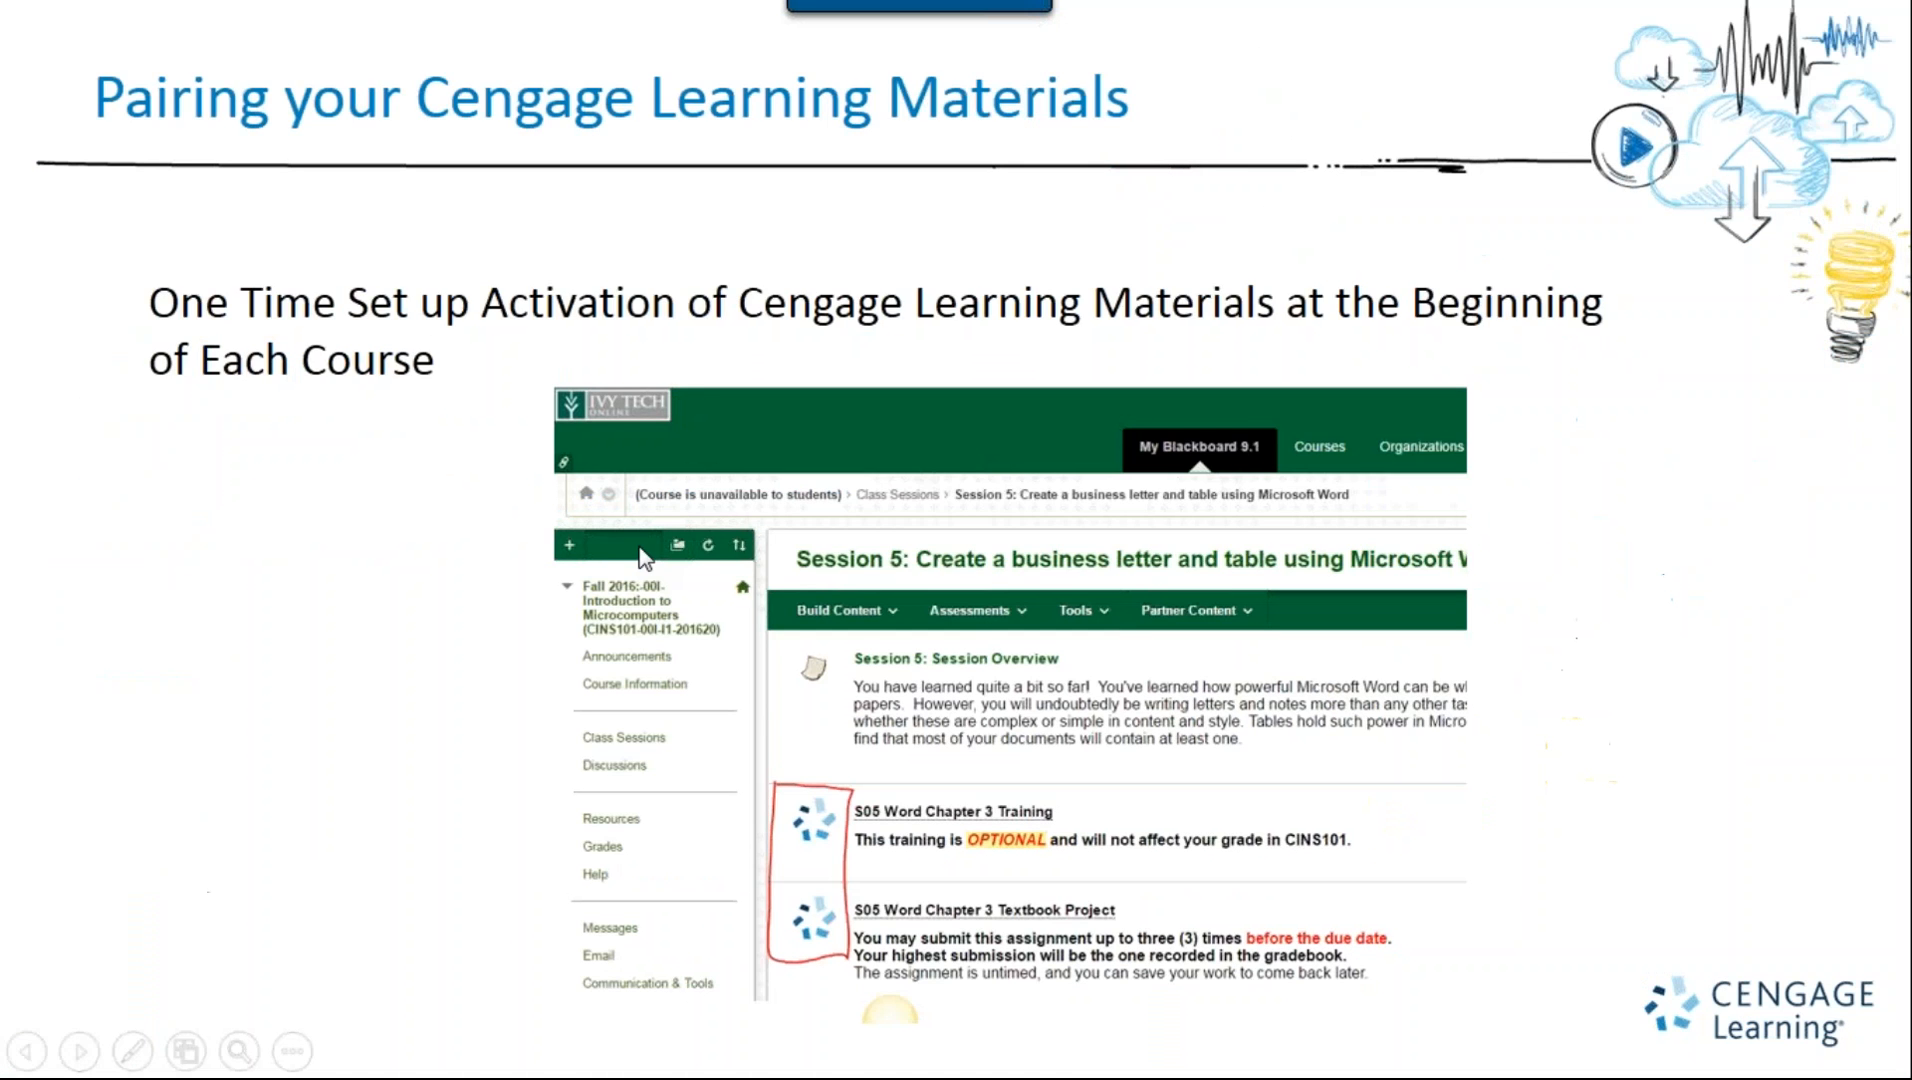
click(645, 558)
click(645, 558)
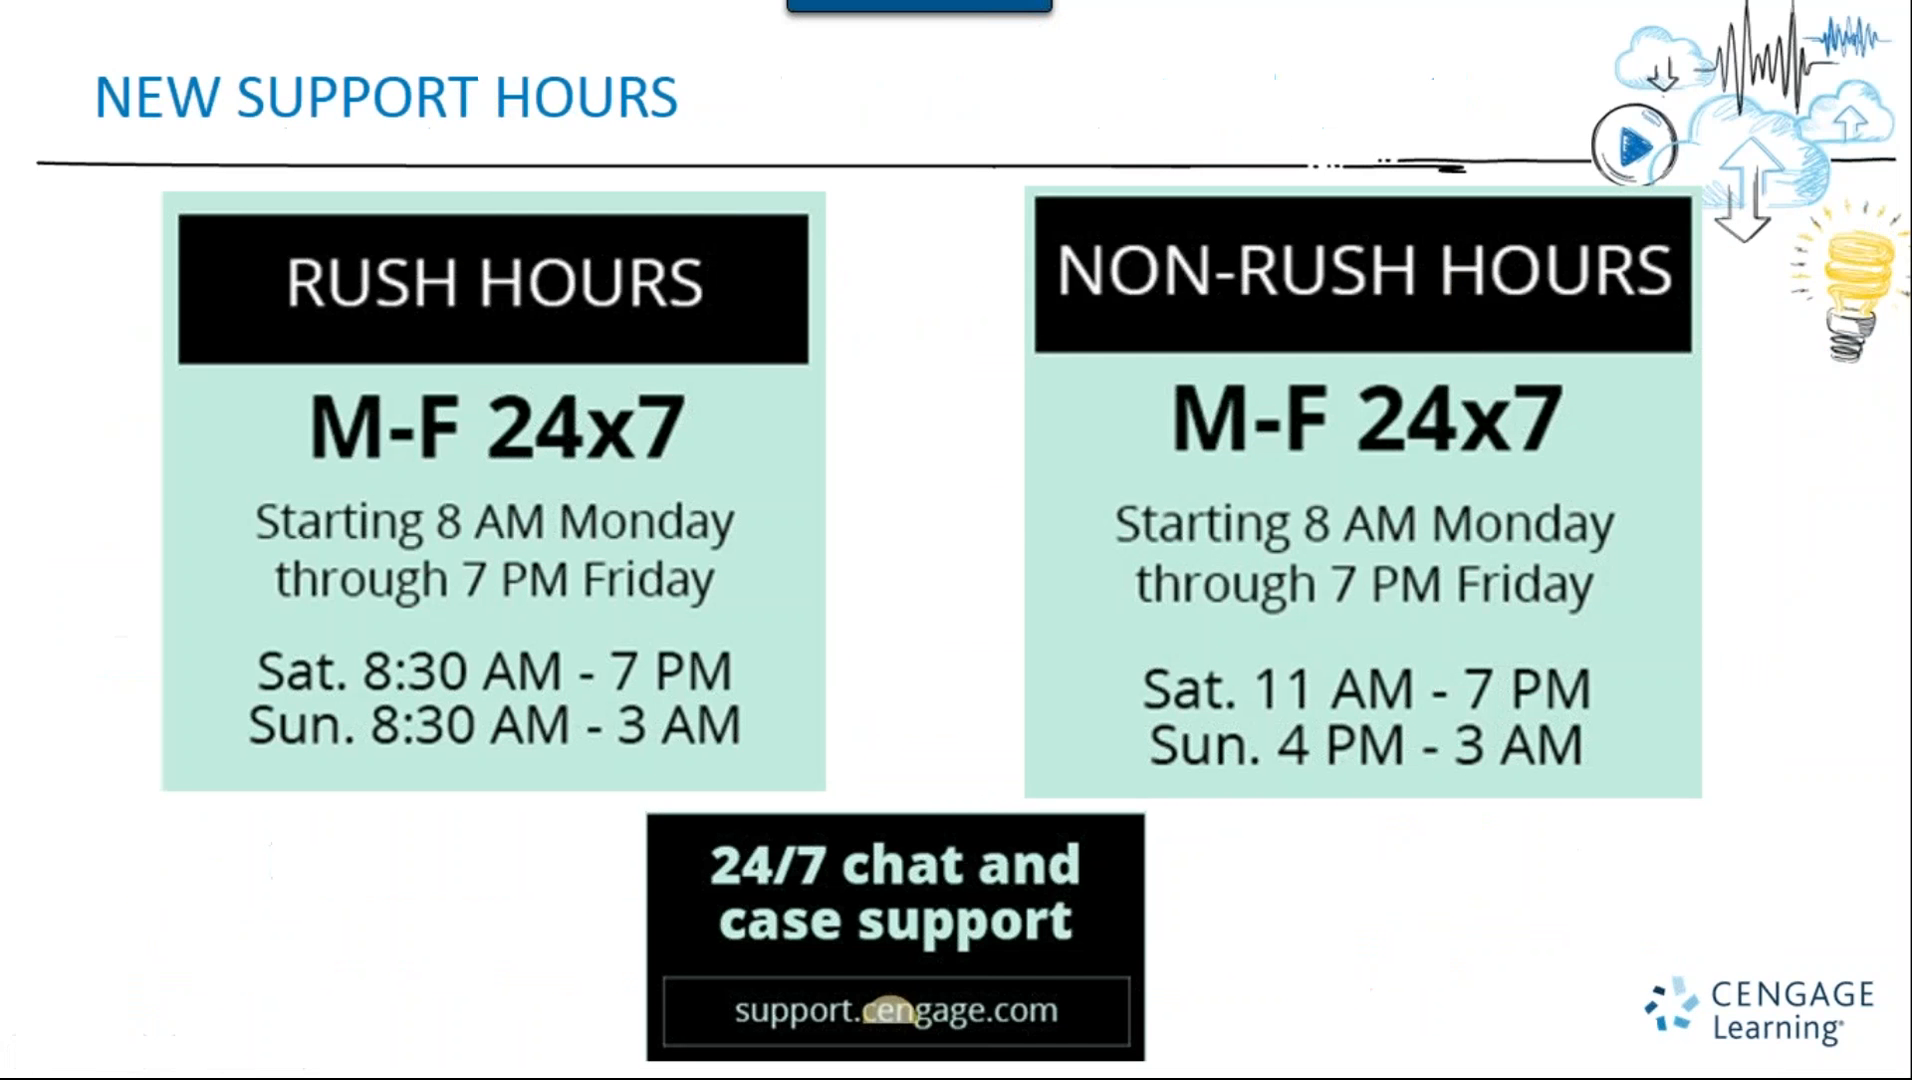
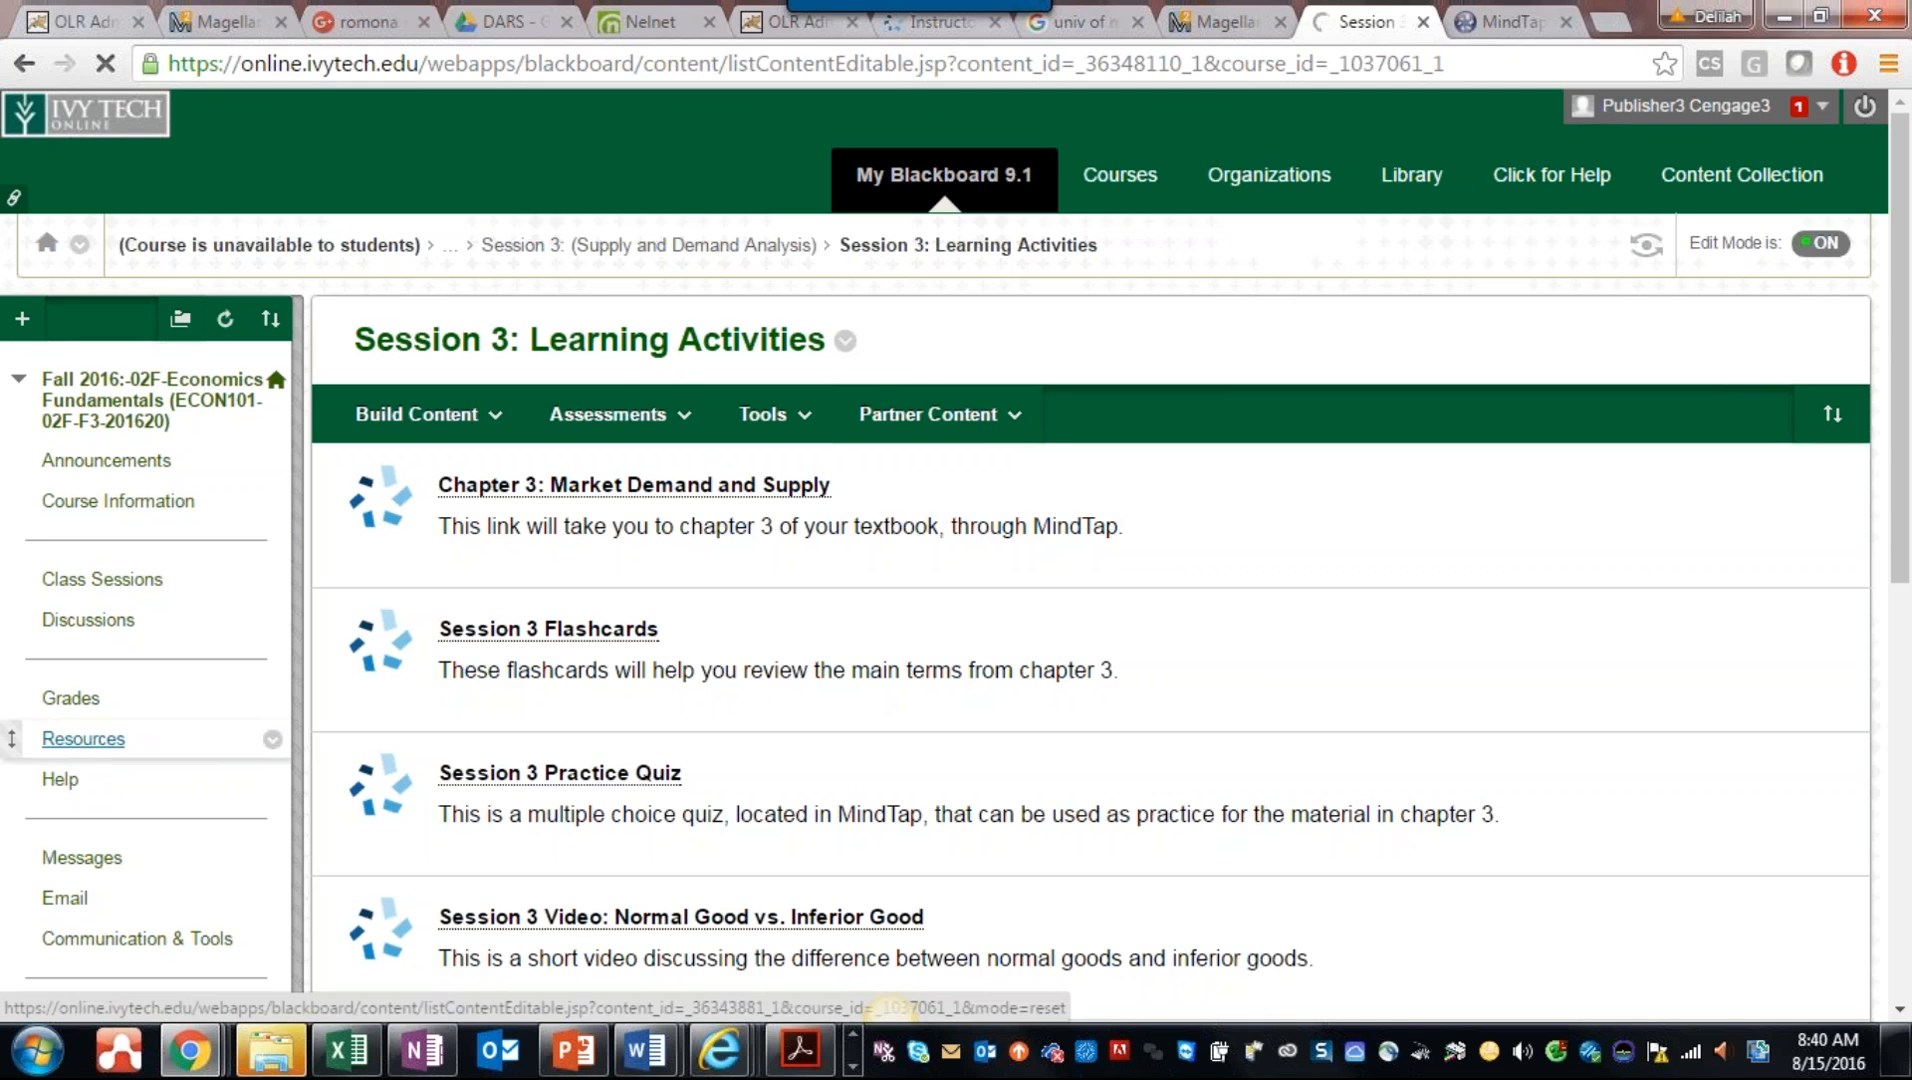
Open the ECON101 course Resources page
click(83, 738)
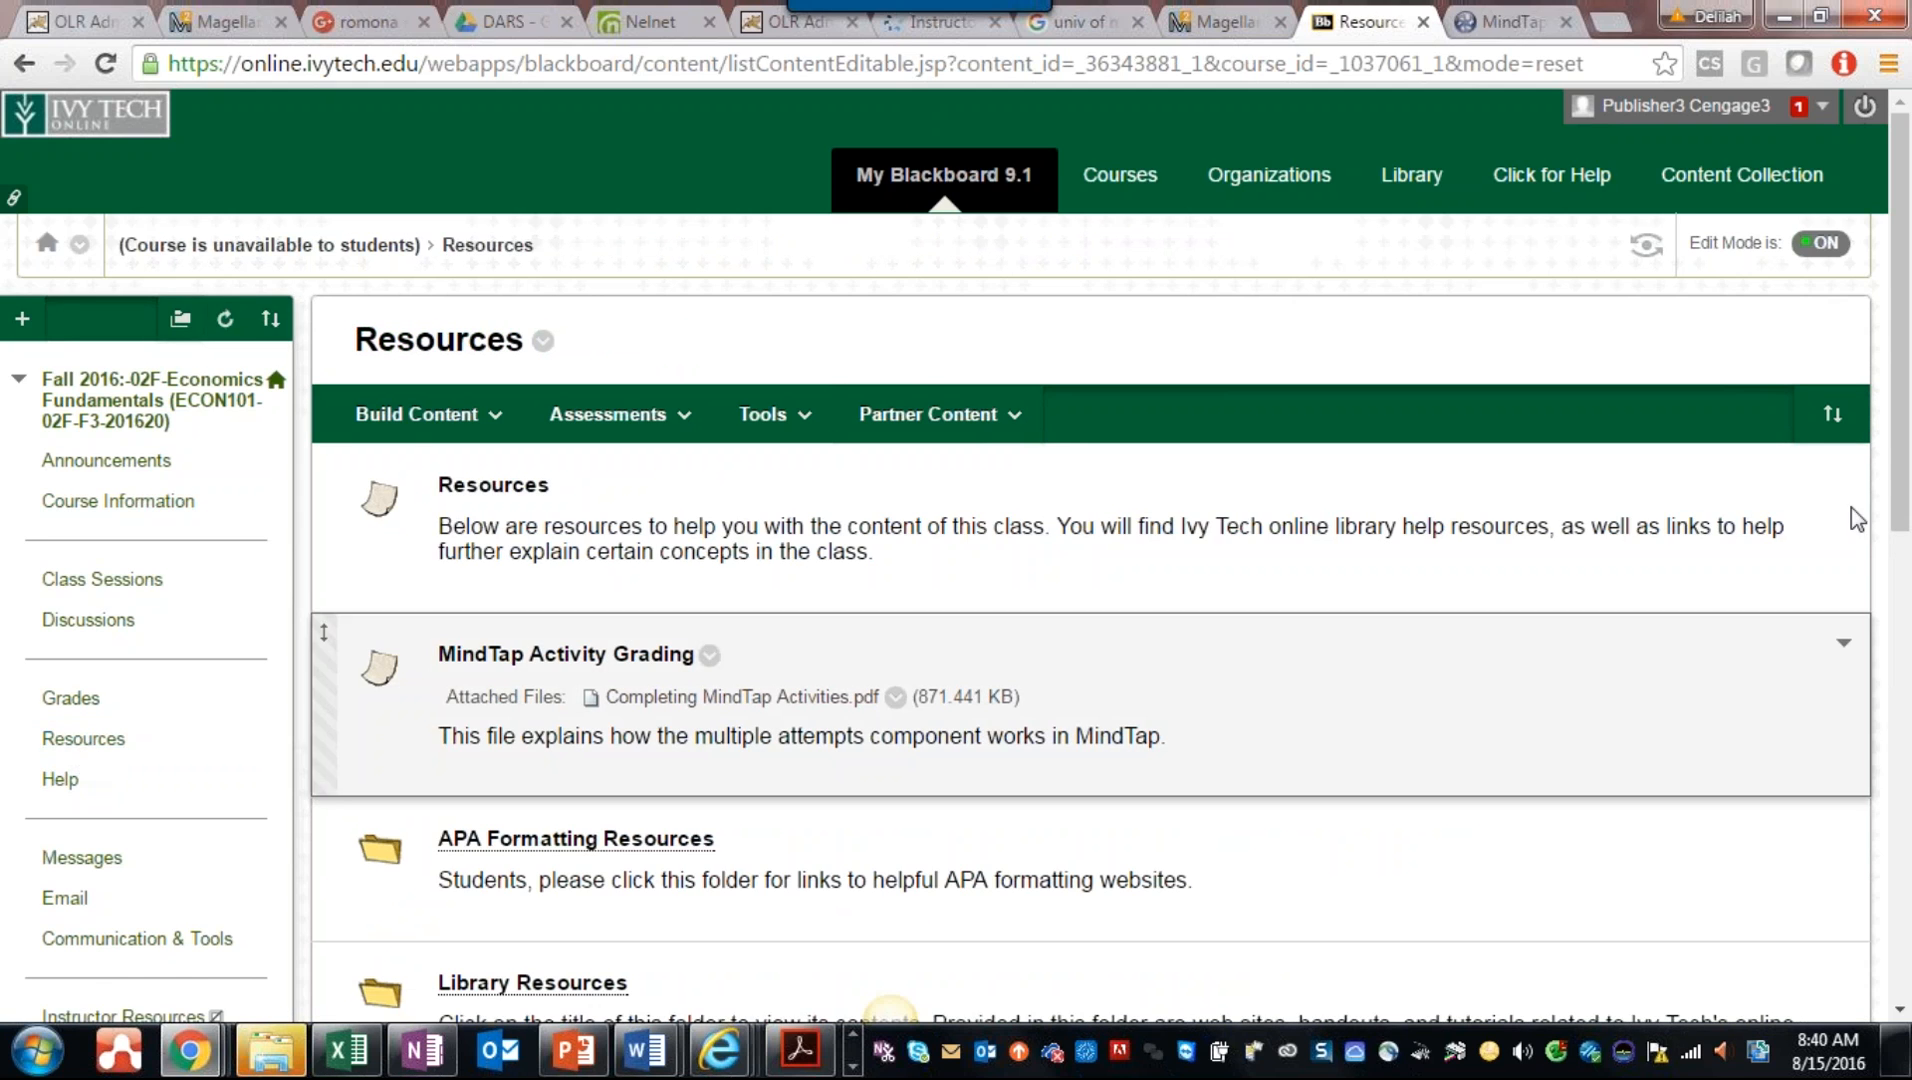
scroll(1900, 525, down, 1)
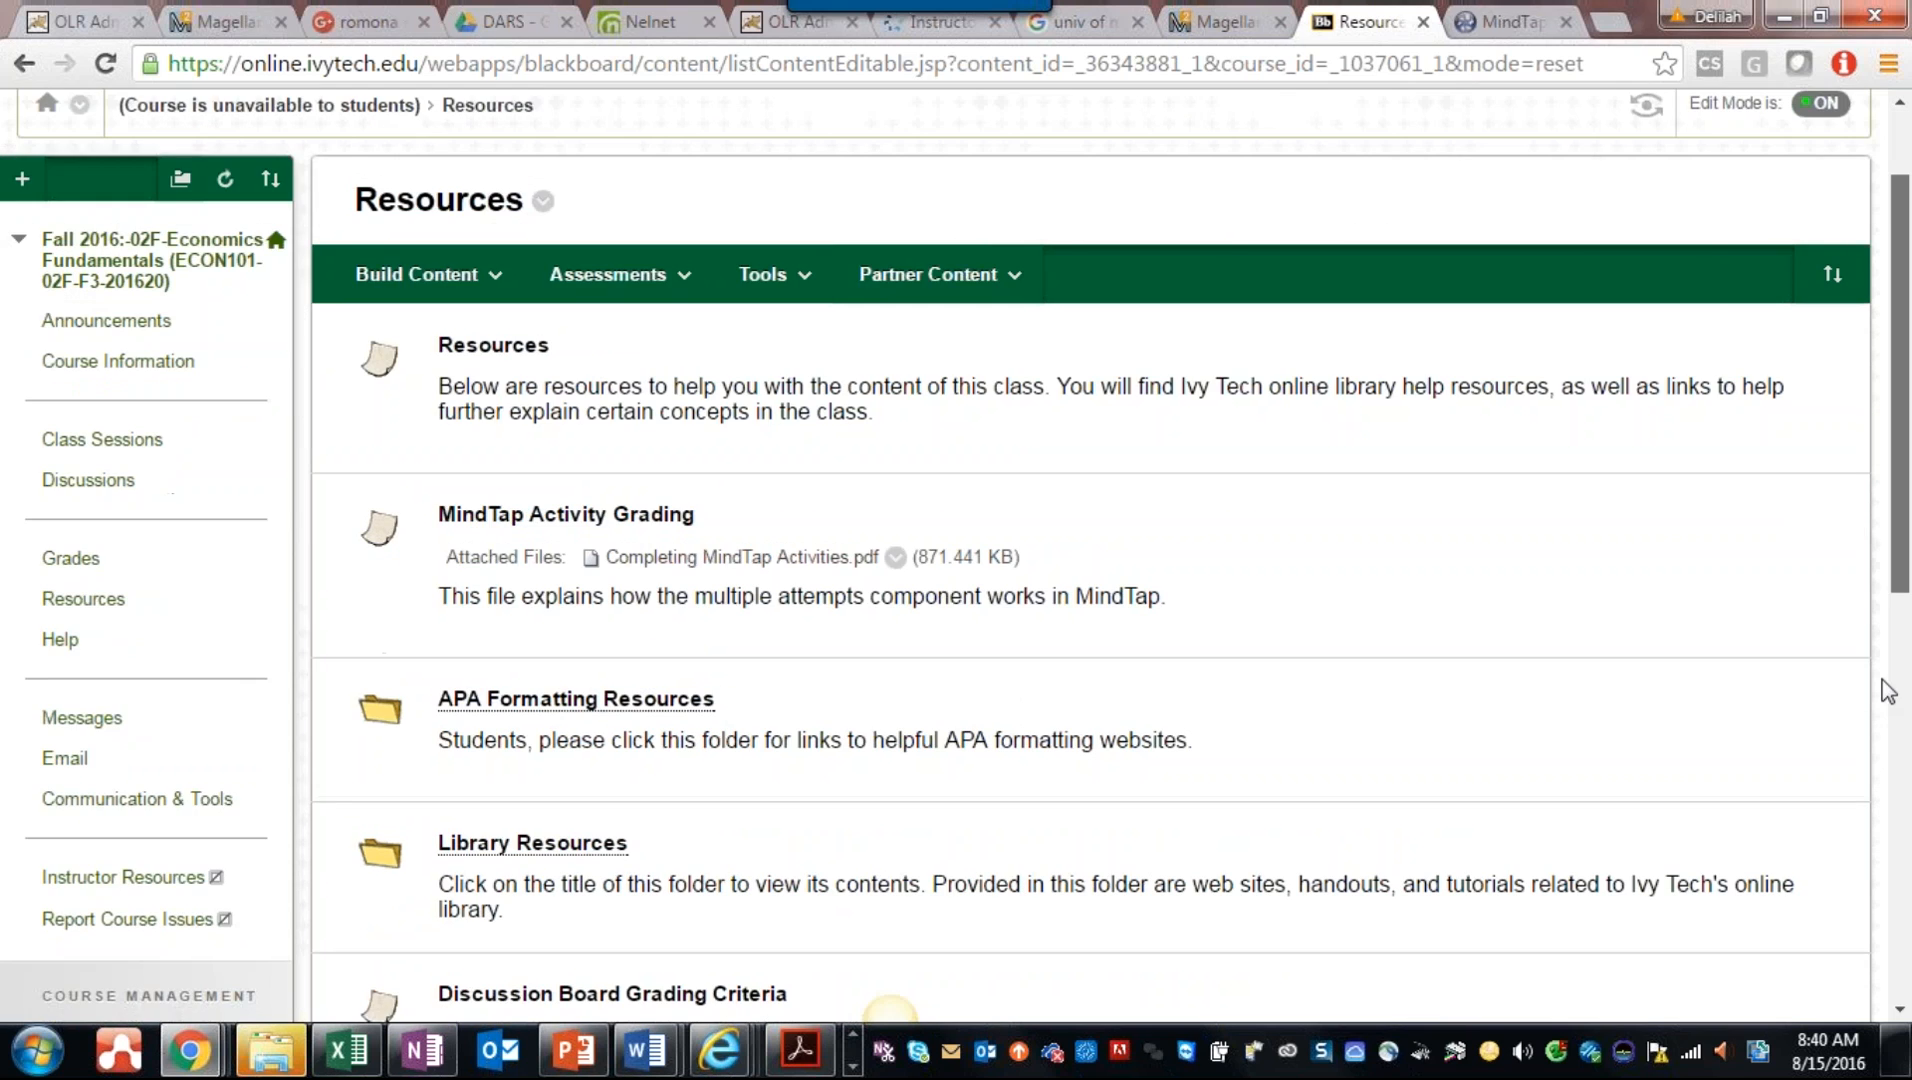
scroll(1887, 690, up, 1)
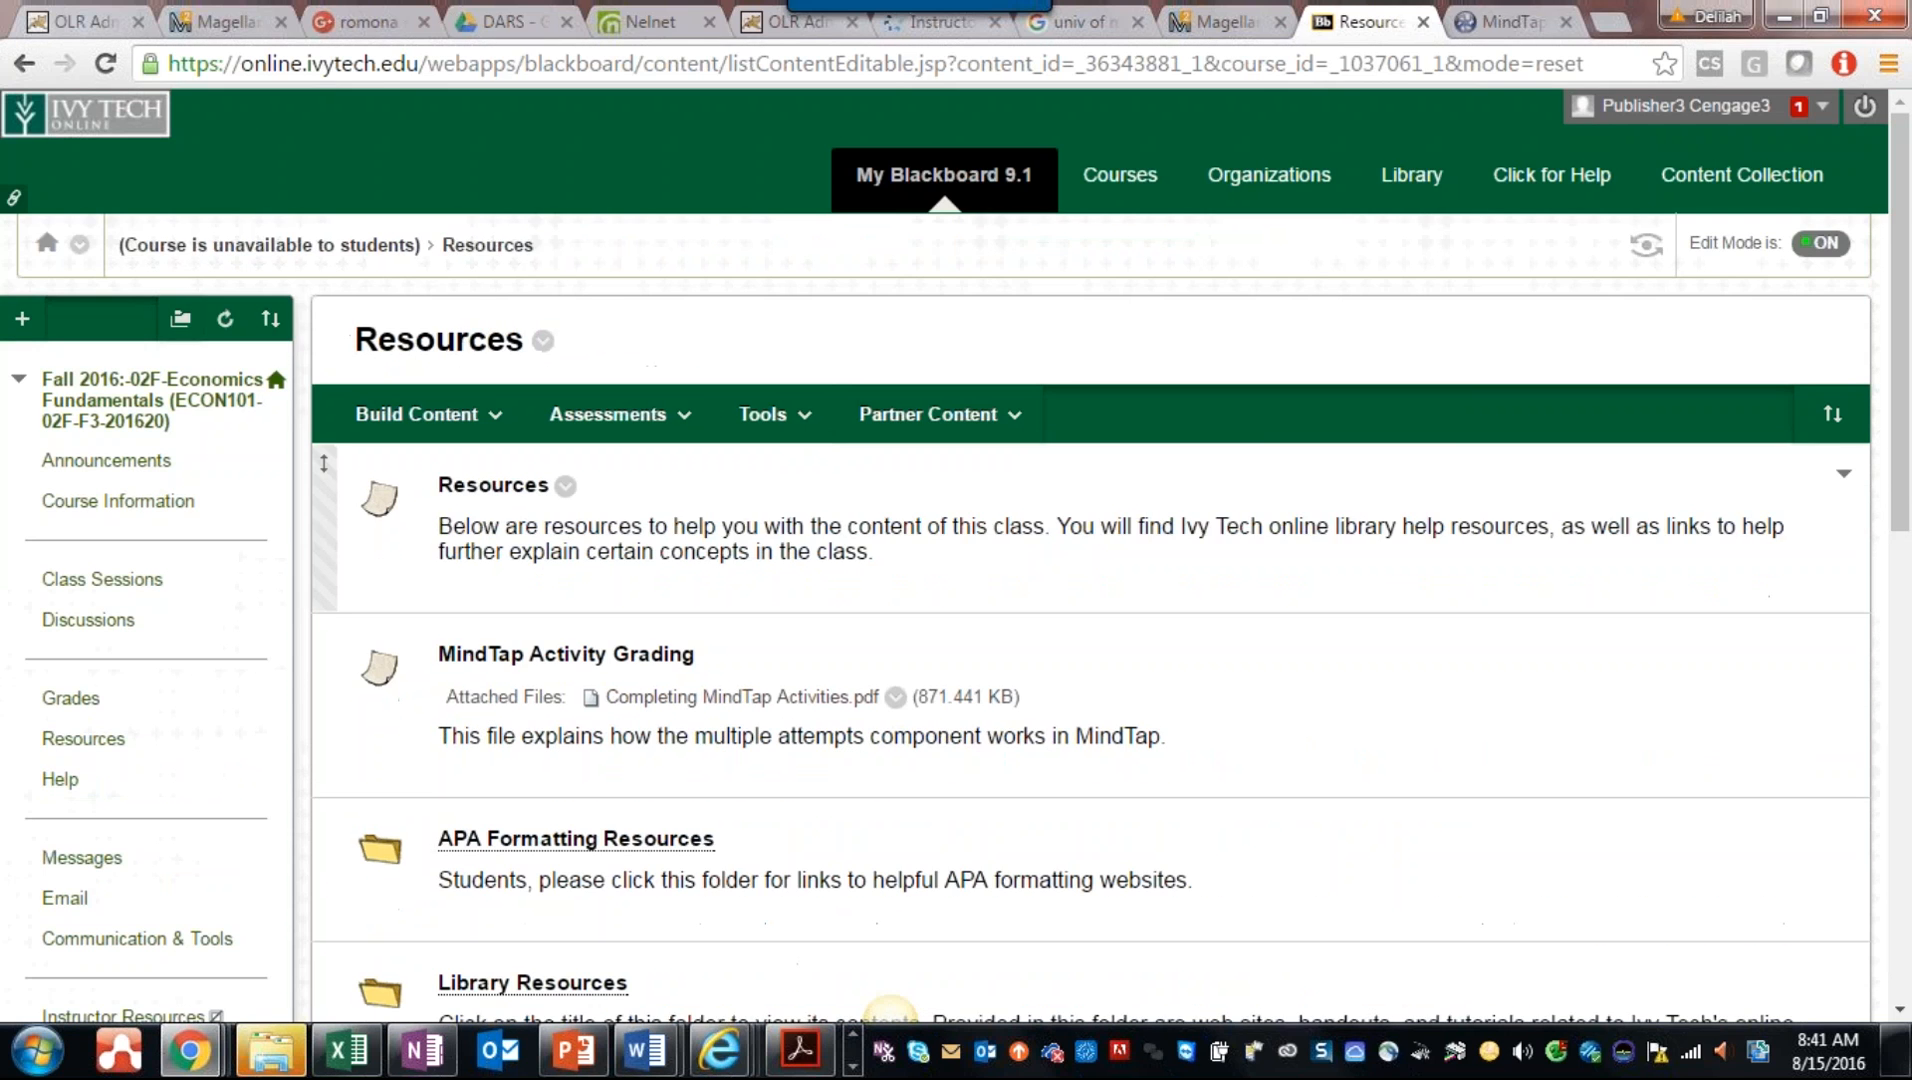
click(608, 414)
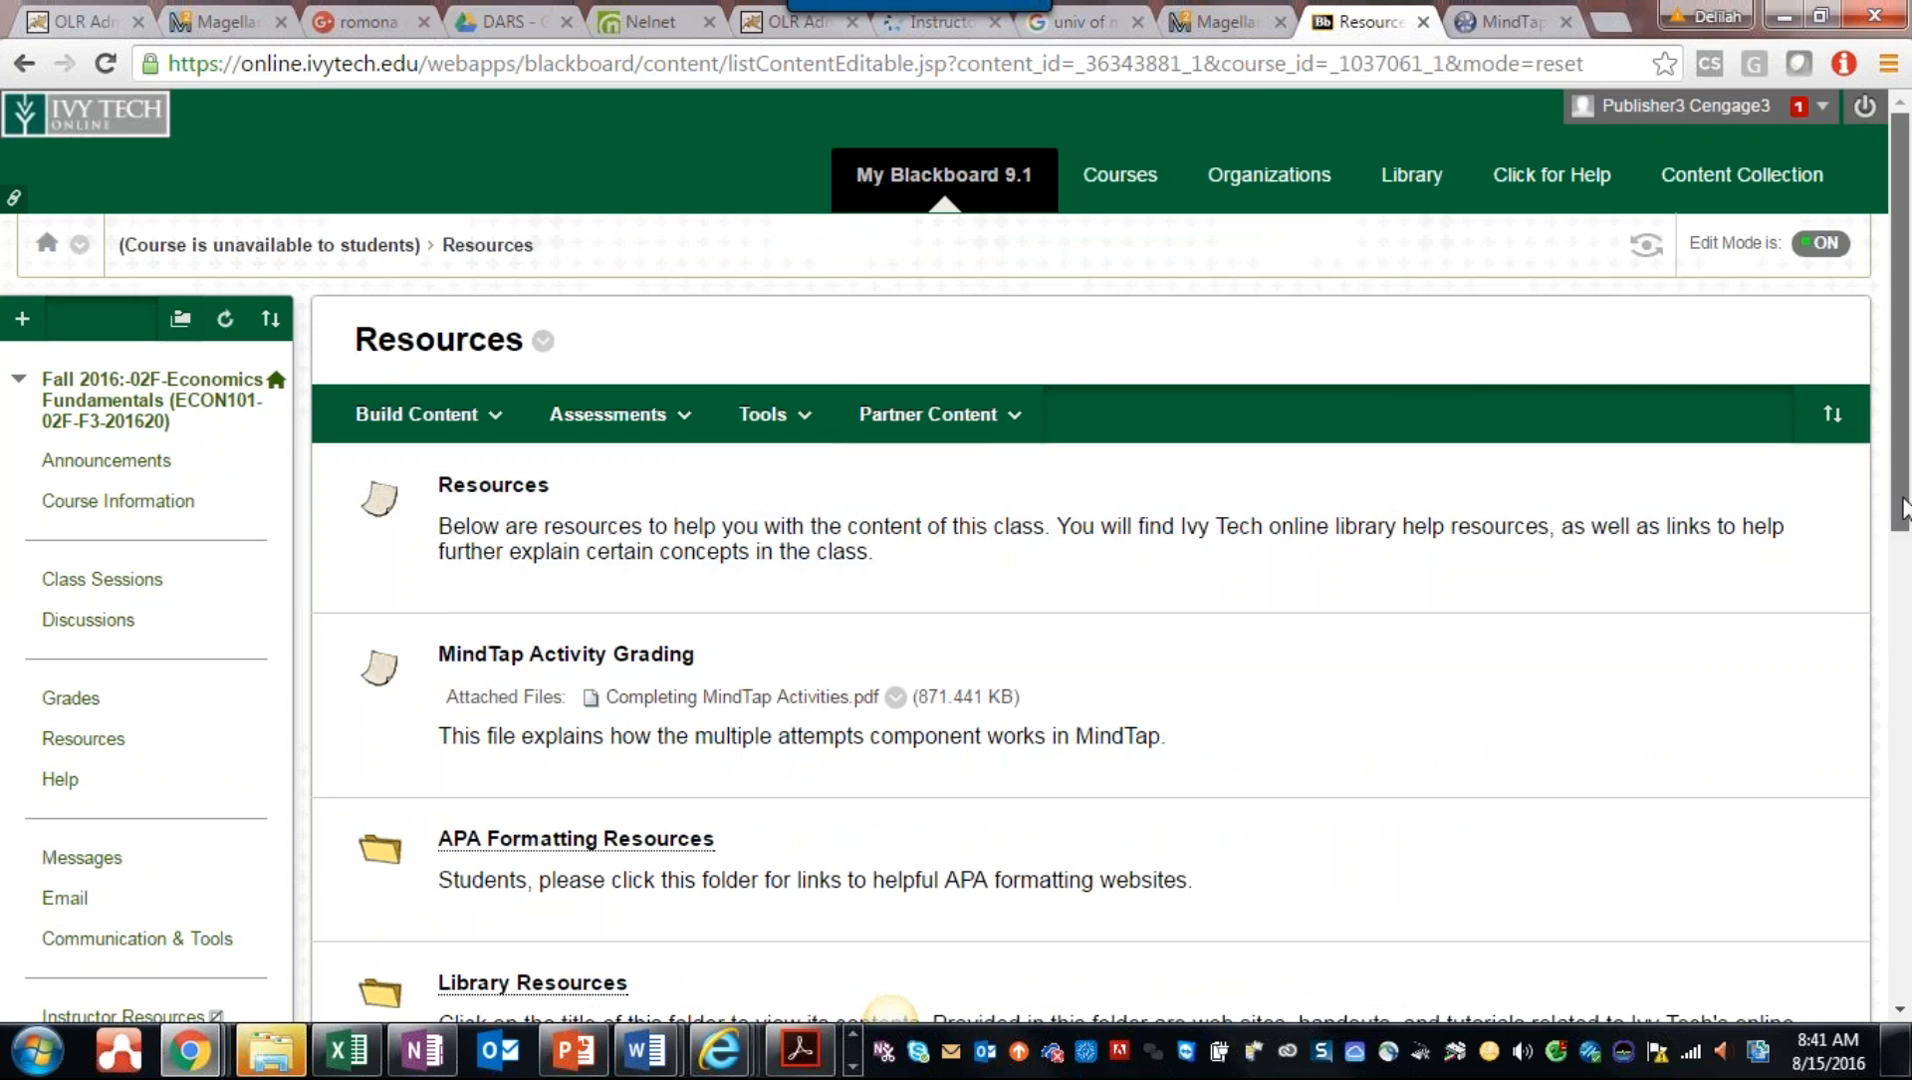
scroll(1885, 693, down, 1)
scroll(1885, 693, down, 4)
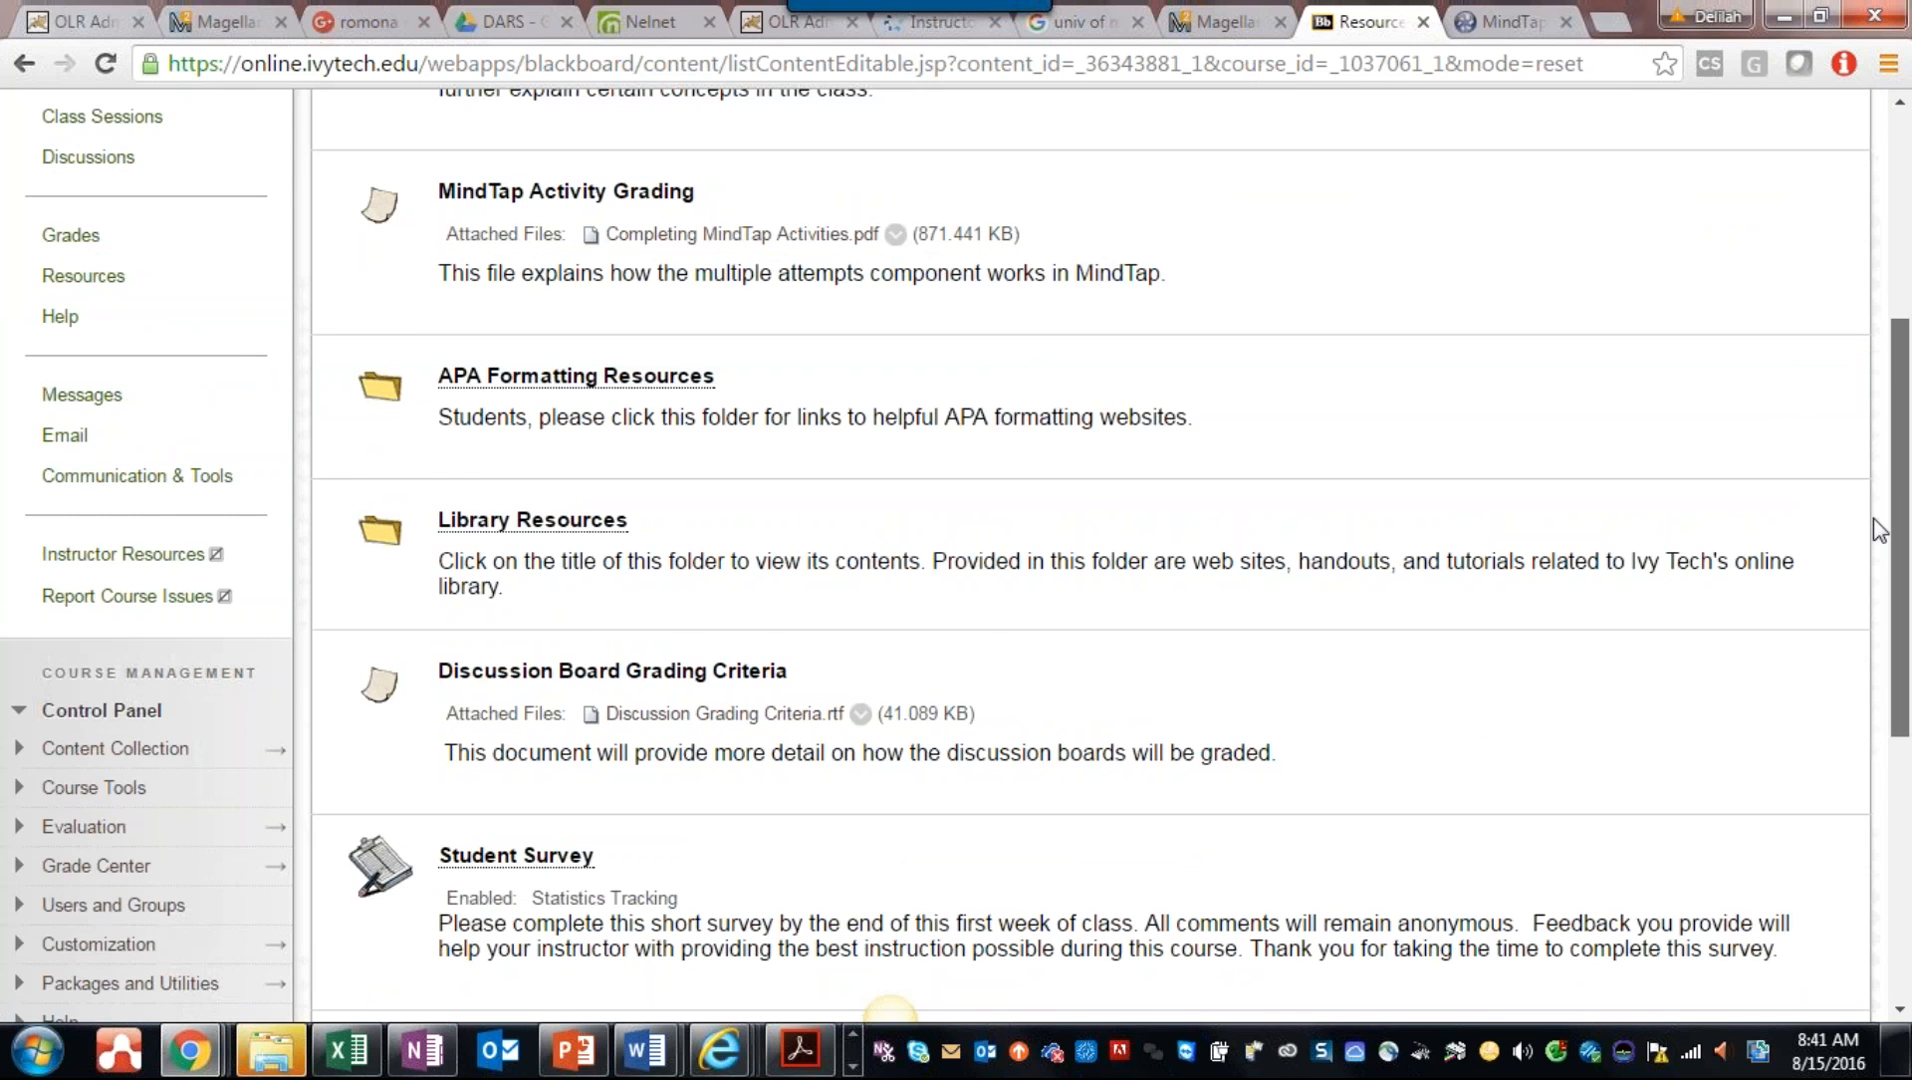
drag(1874, 519, 1874, 335)
Go to Class Sessions and open Session 5: (Price Elasticity of Demand)
click(102, 526)
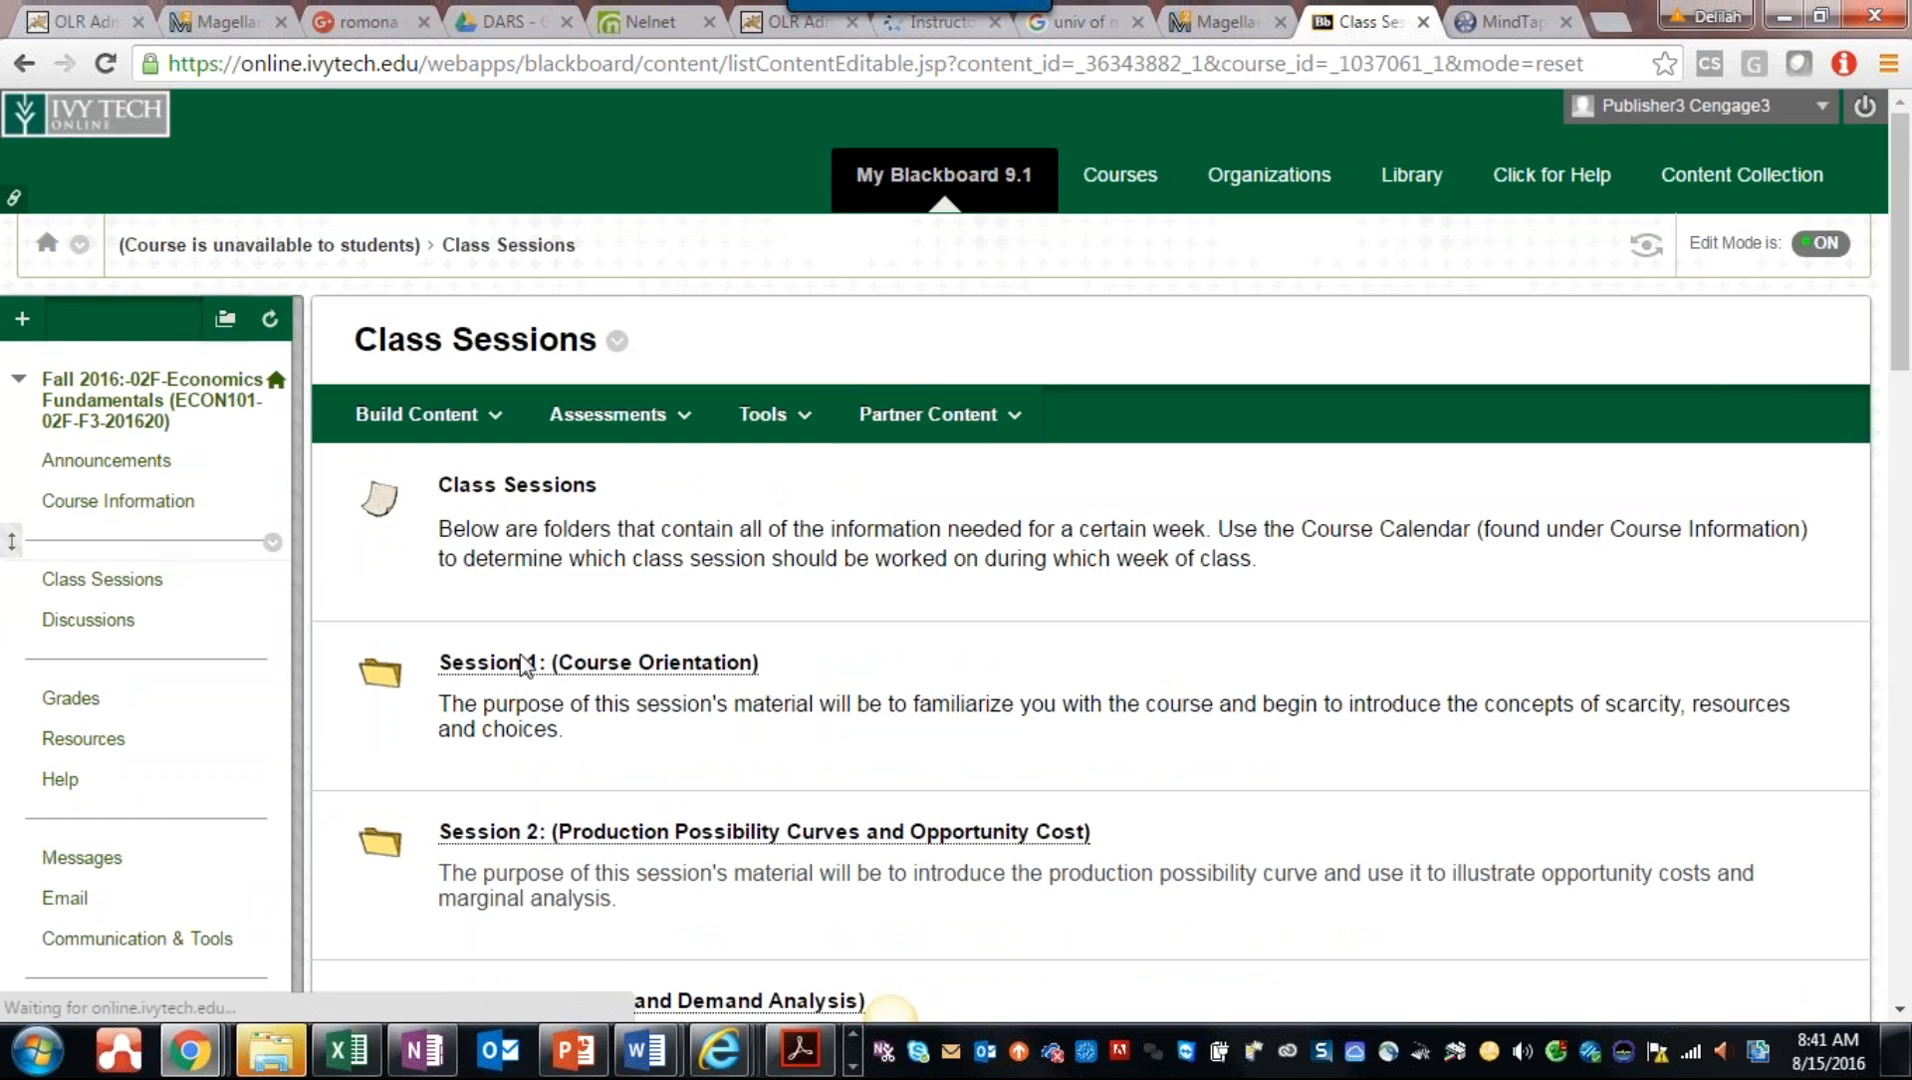
scroll(1866, 576, down, 1)
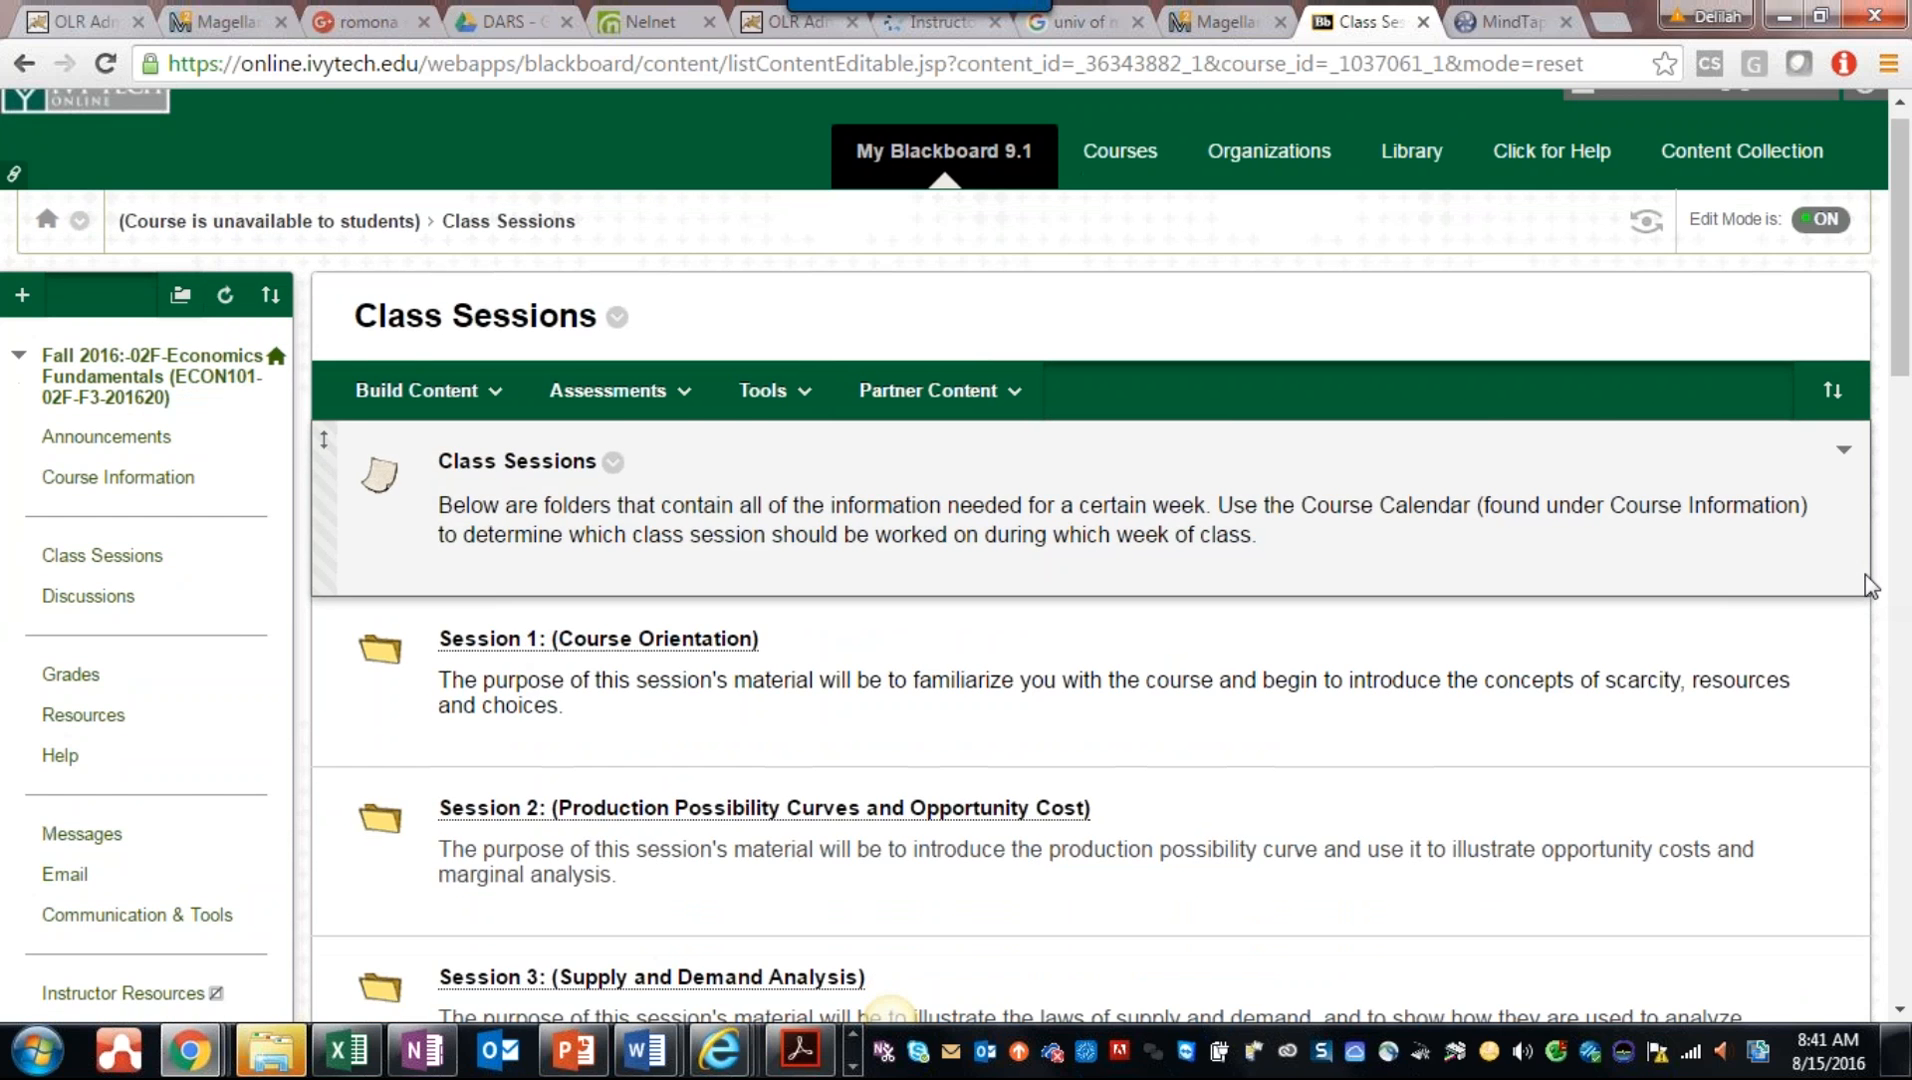
scroll(1866, 574, down, 2)
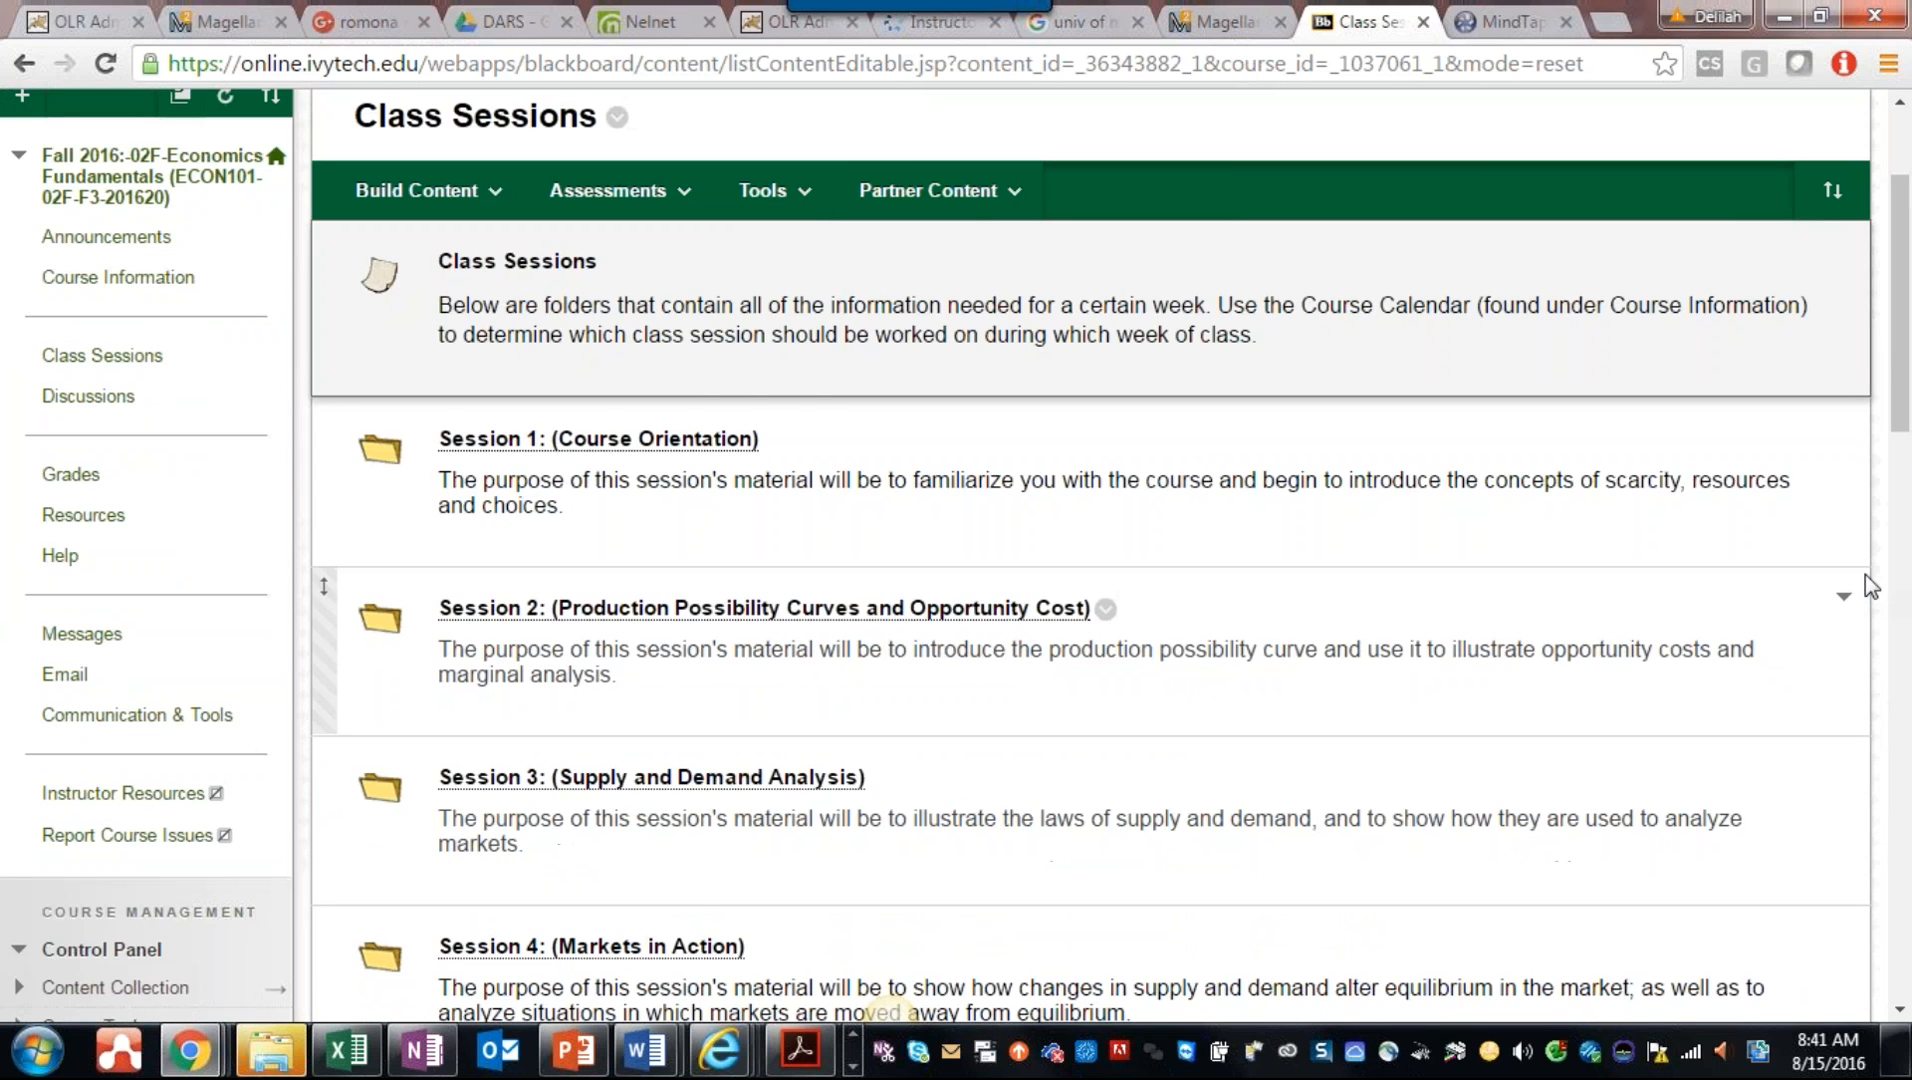
scroll(1866, 574, down, 8)
key(F5)
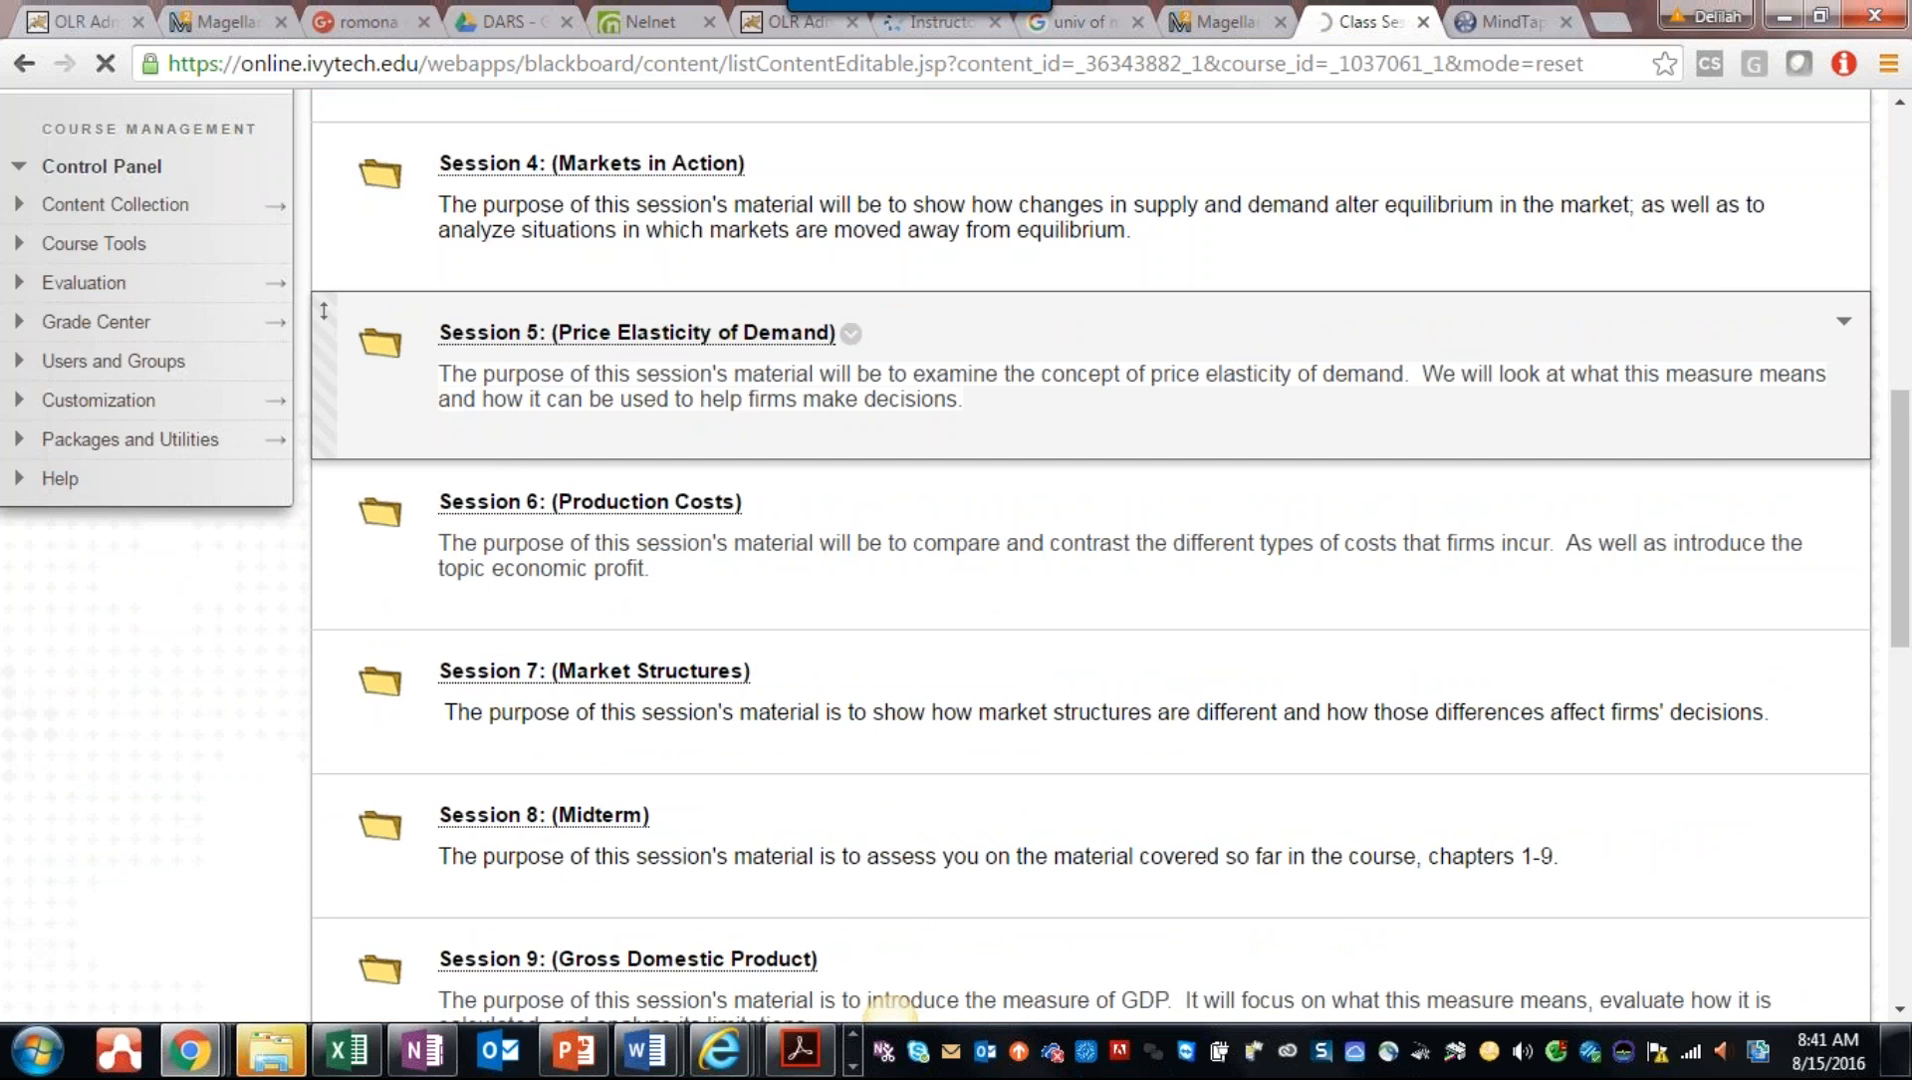
click(566, 334)
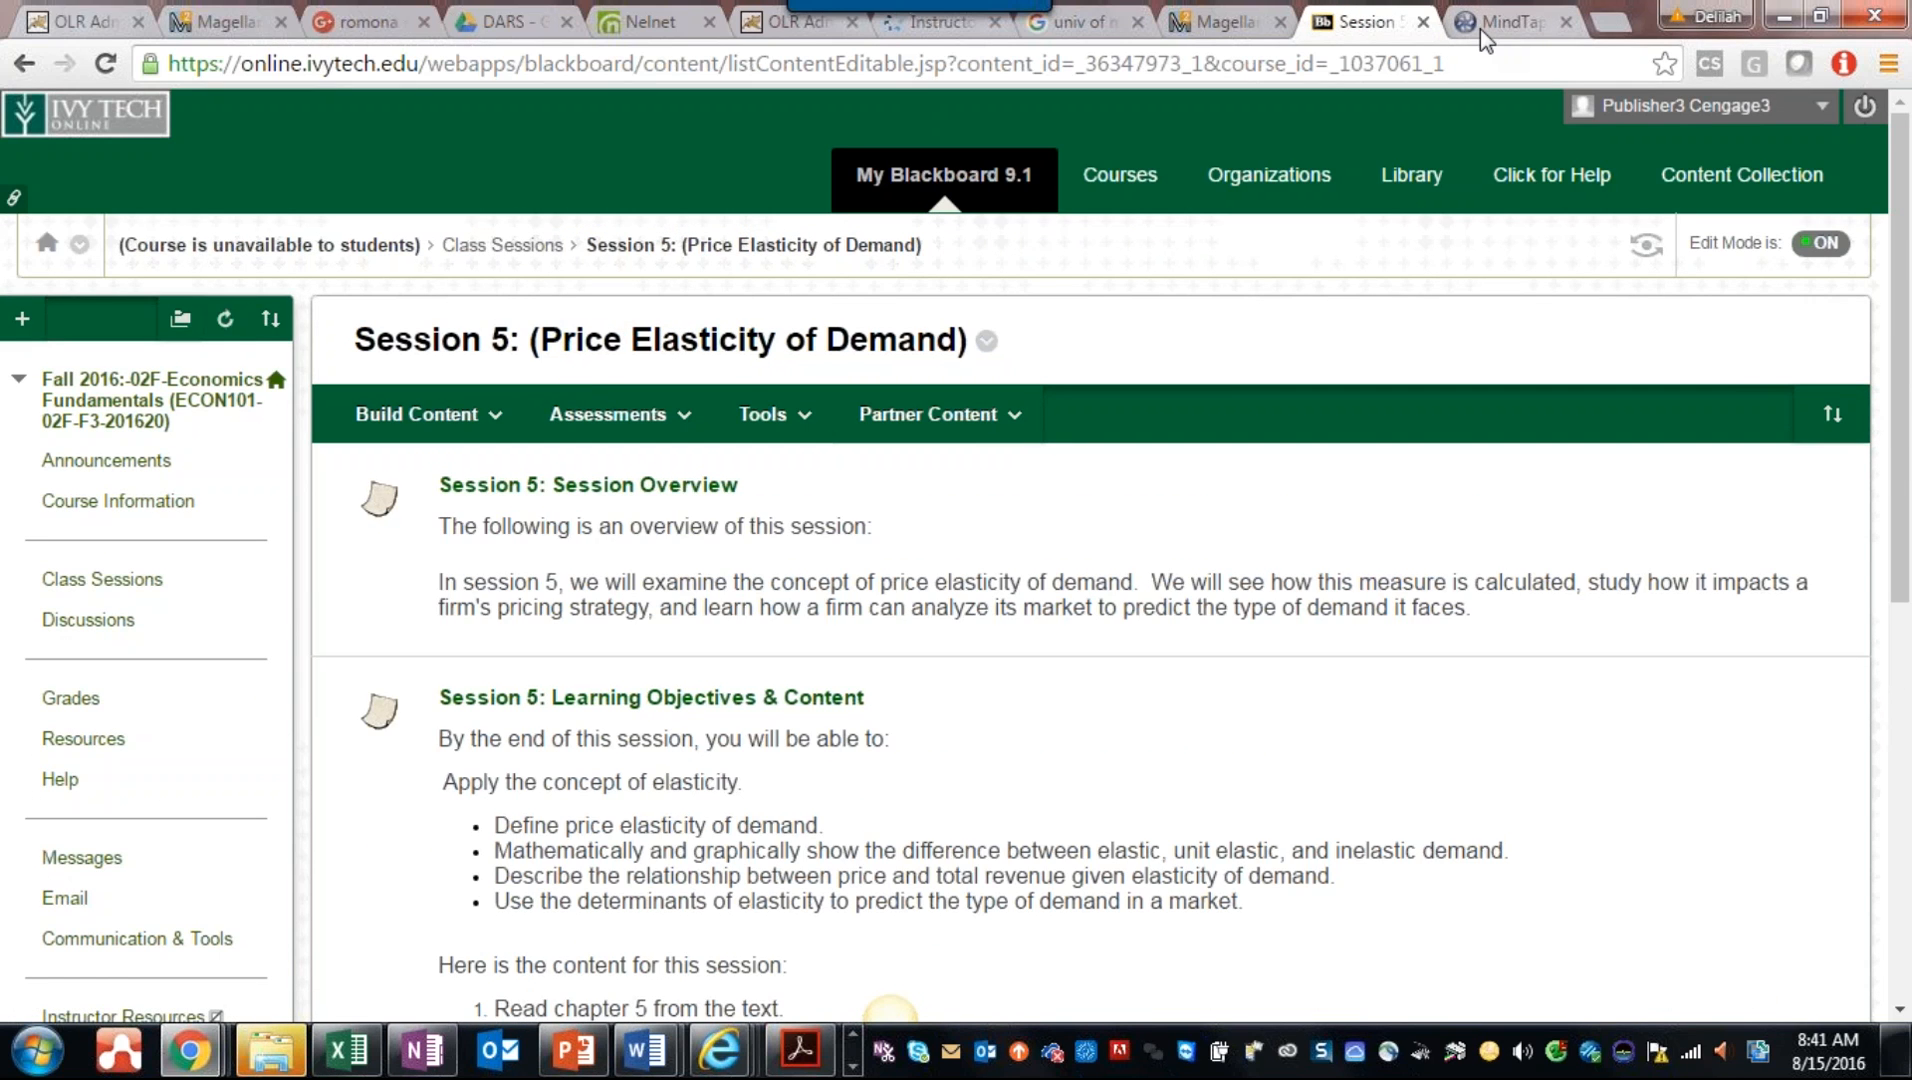
From the MindTap account menu, start a new Cengage Customer Support case for MindTap
click(1480, 24)
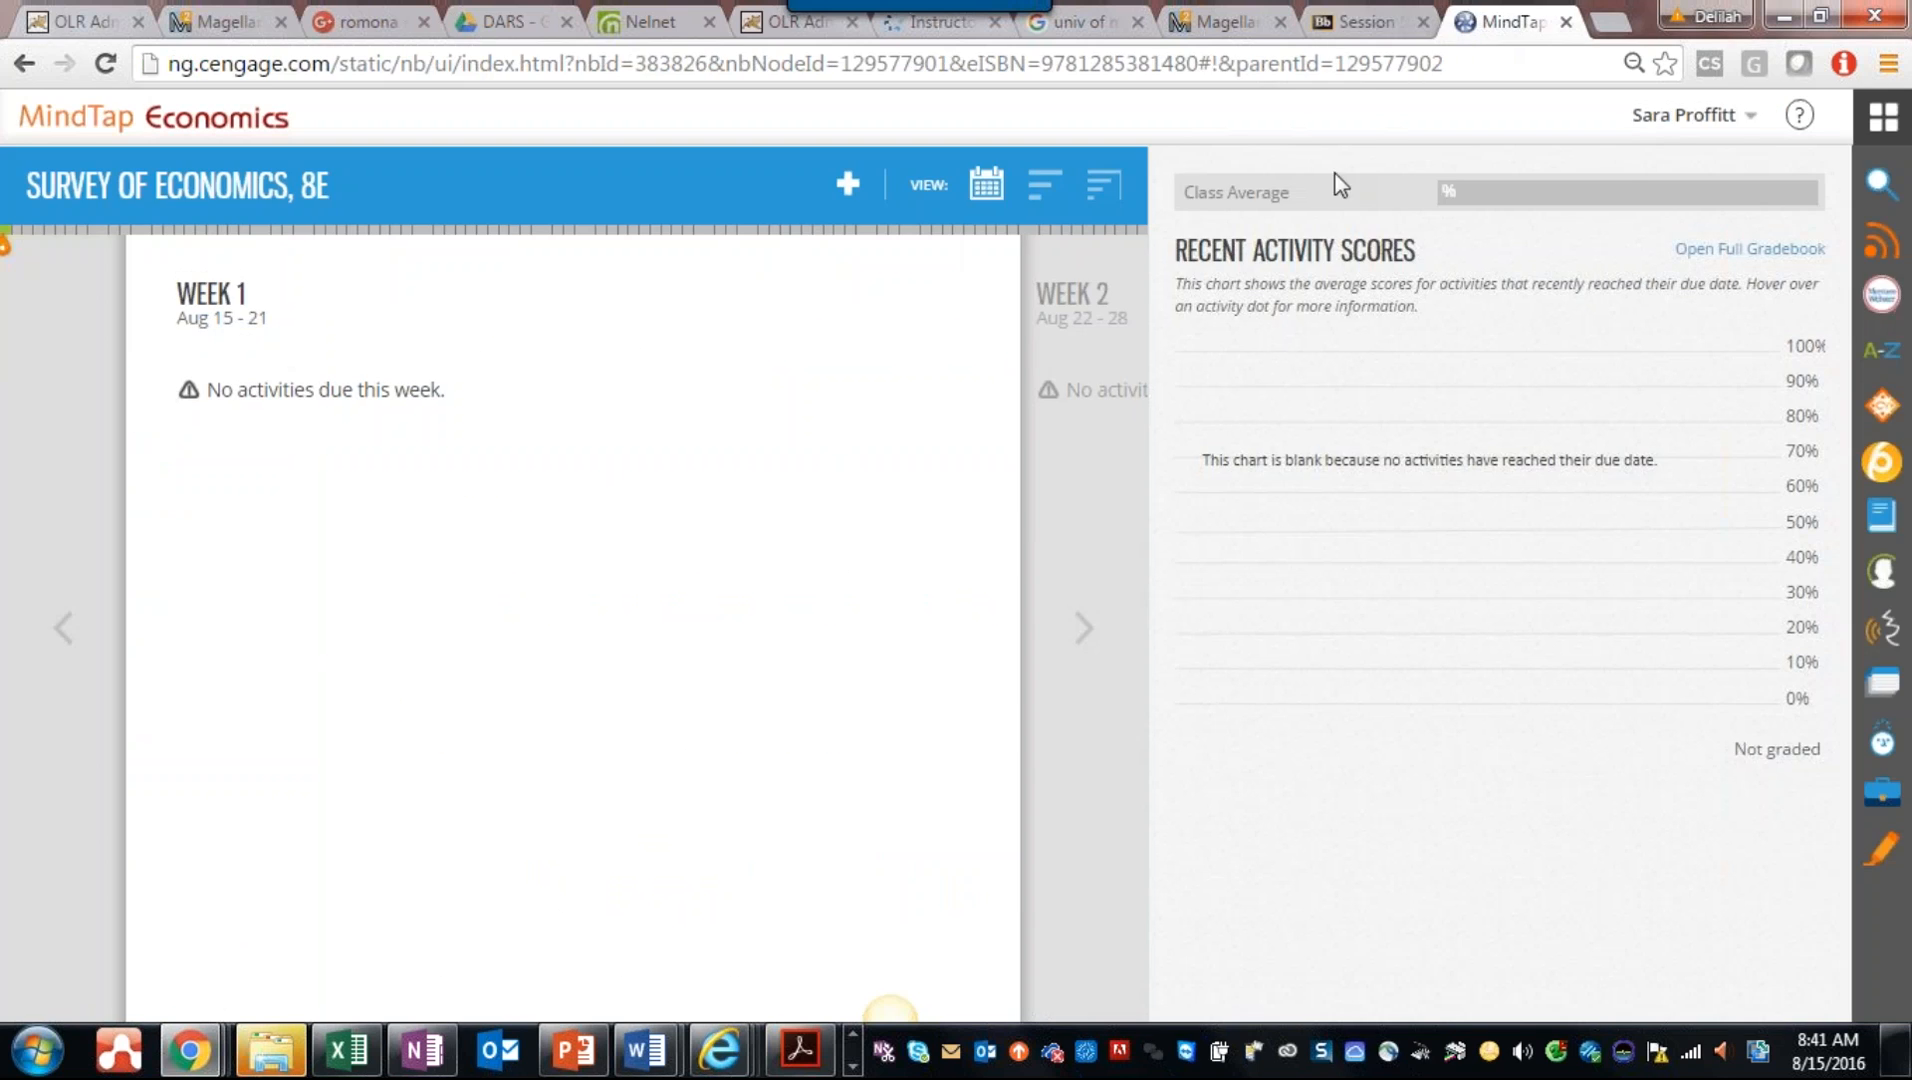
click(1752, 118)
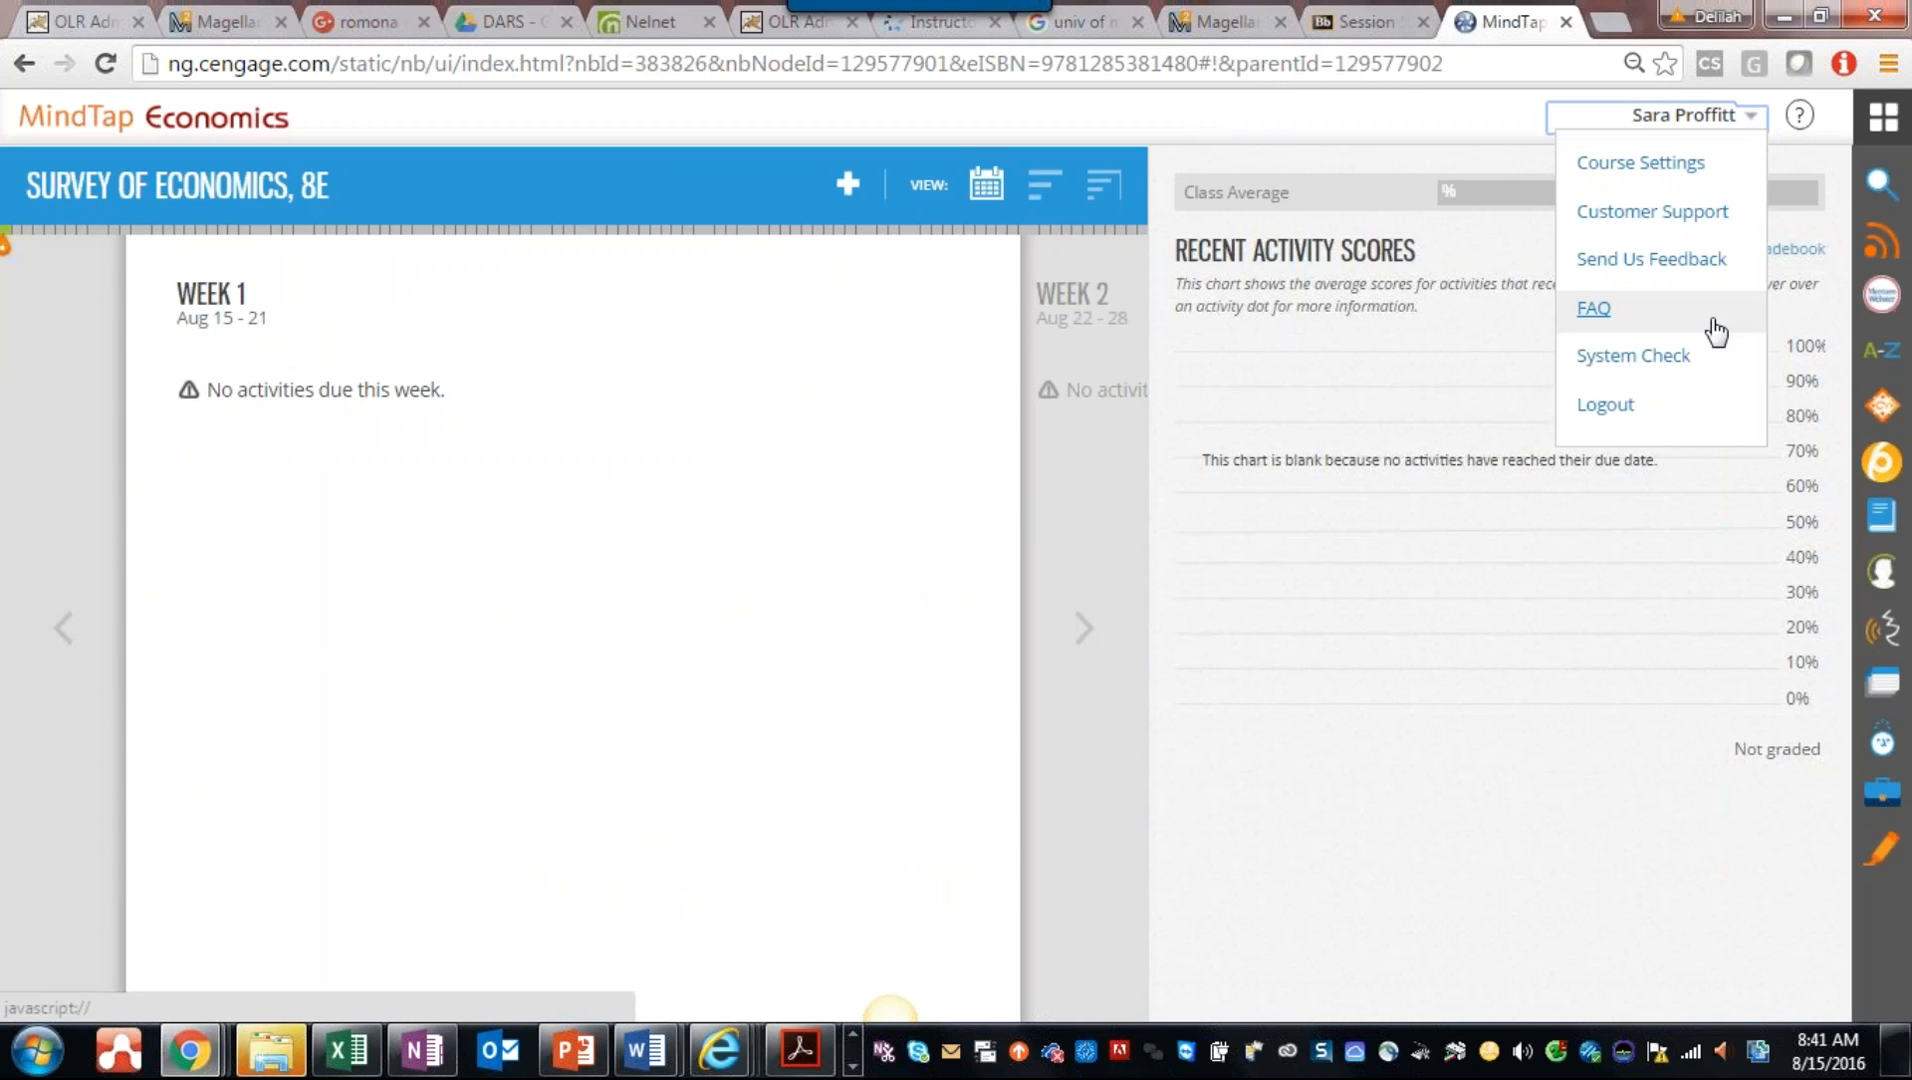
click(1658, 212)
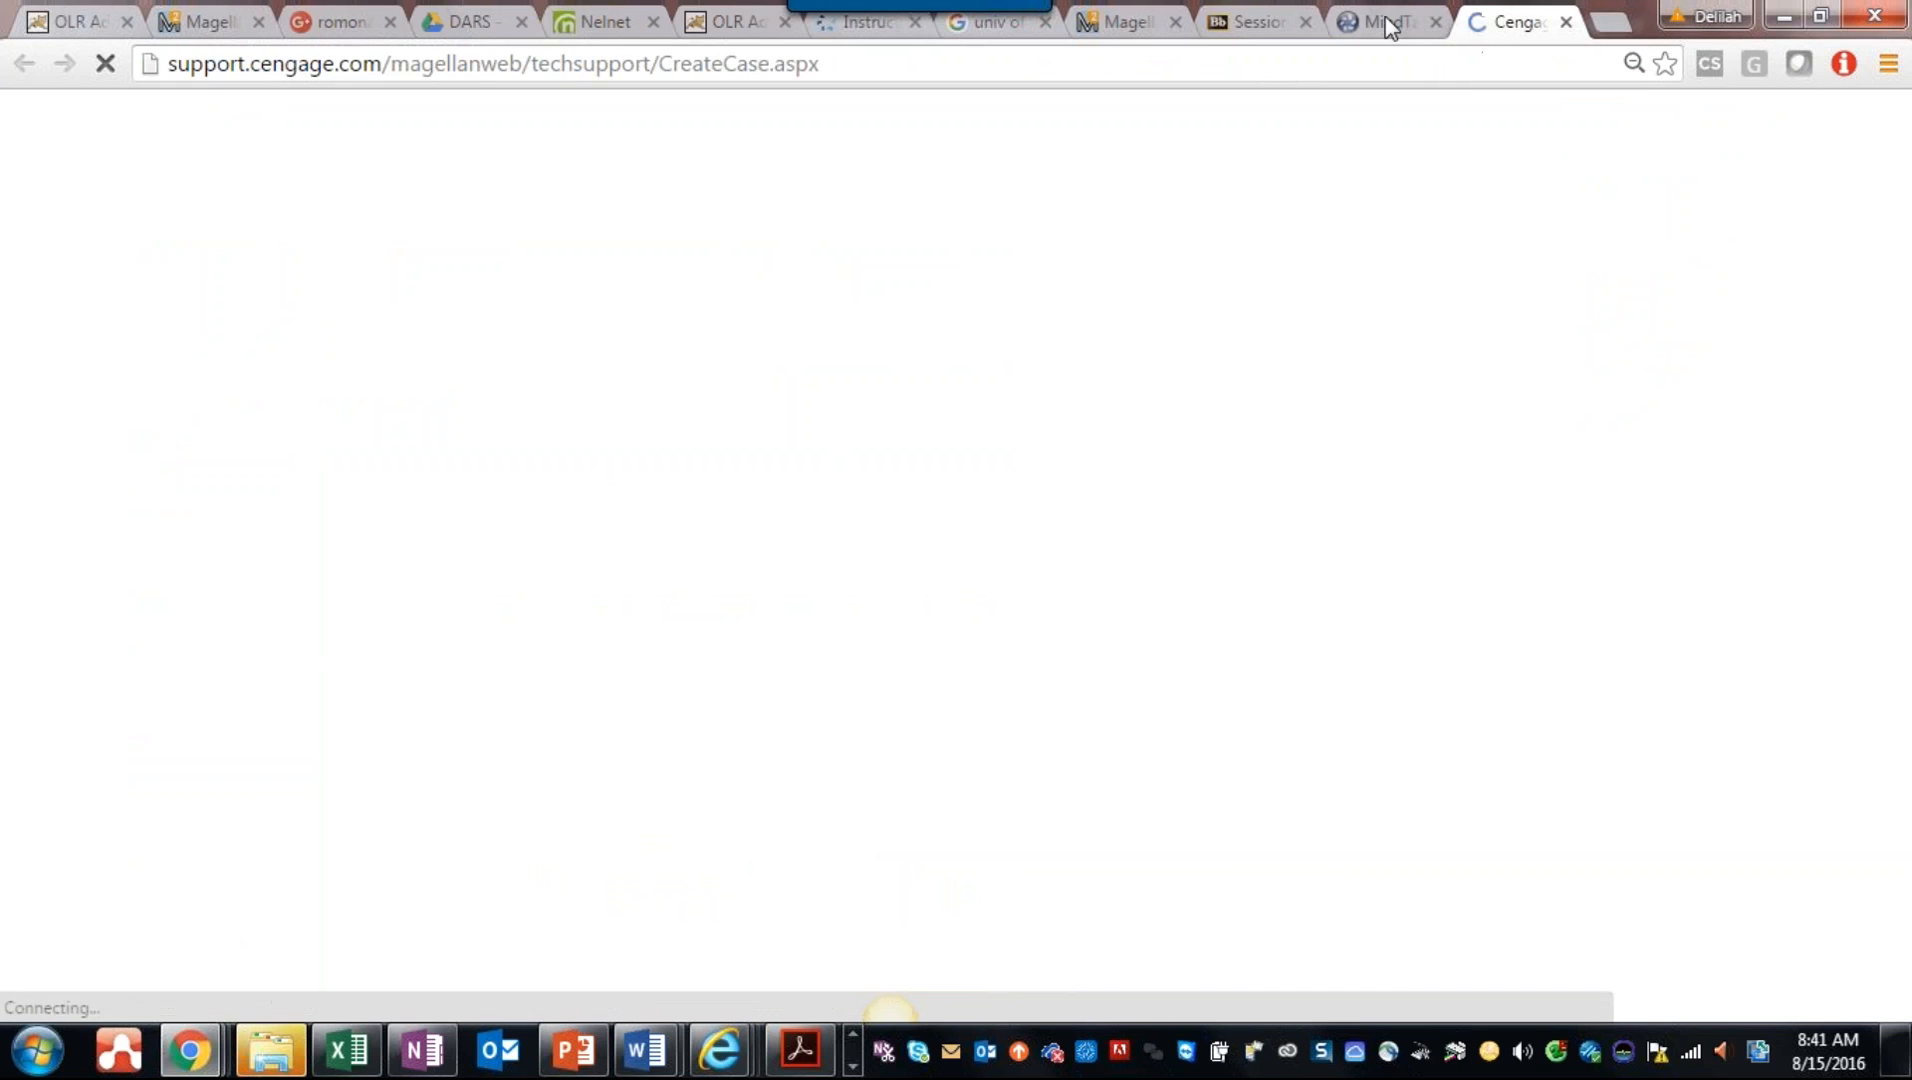
click(1390, 22)
click(1683, 122)
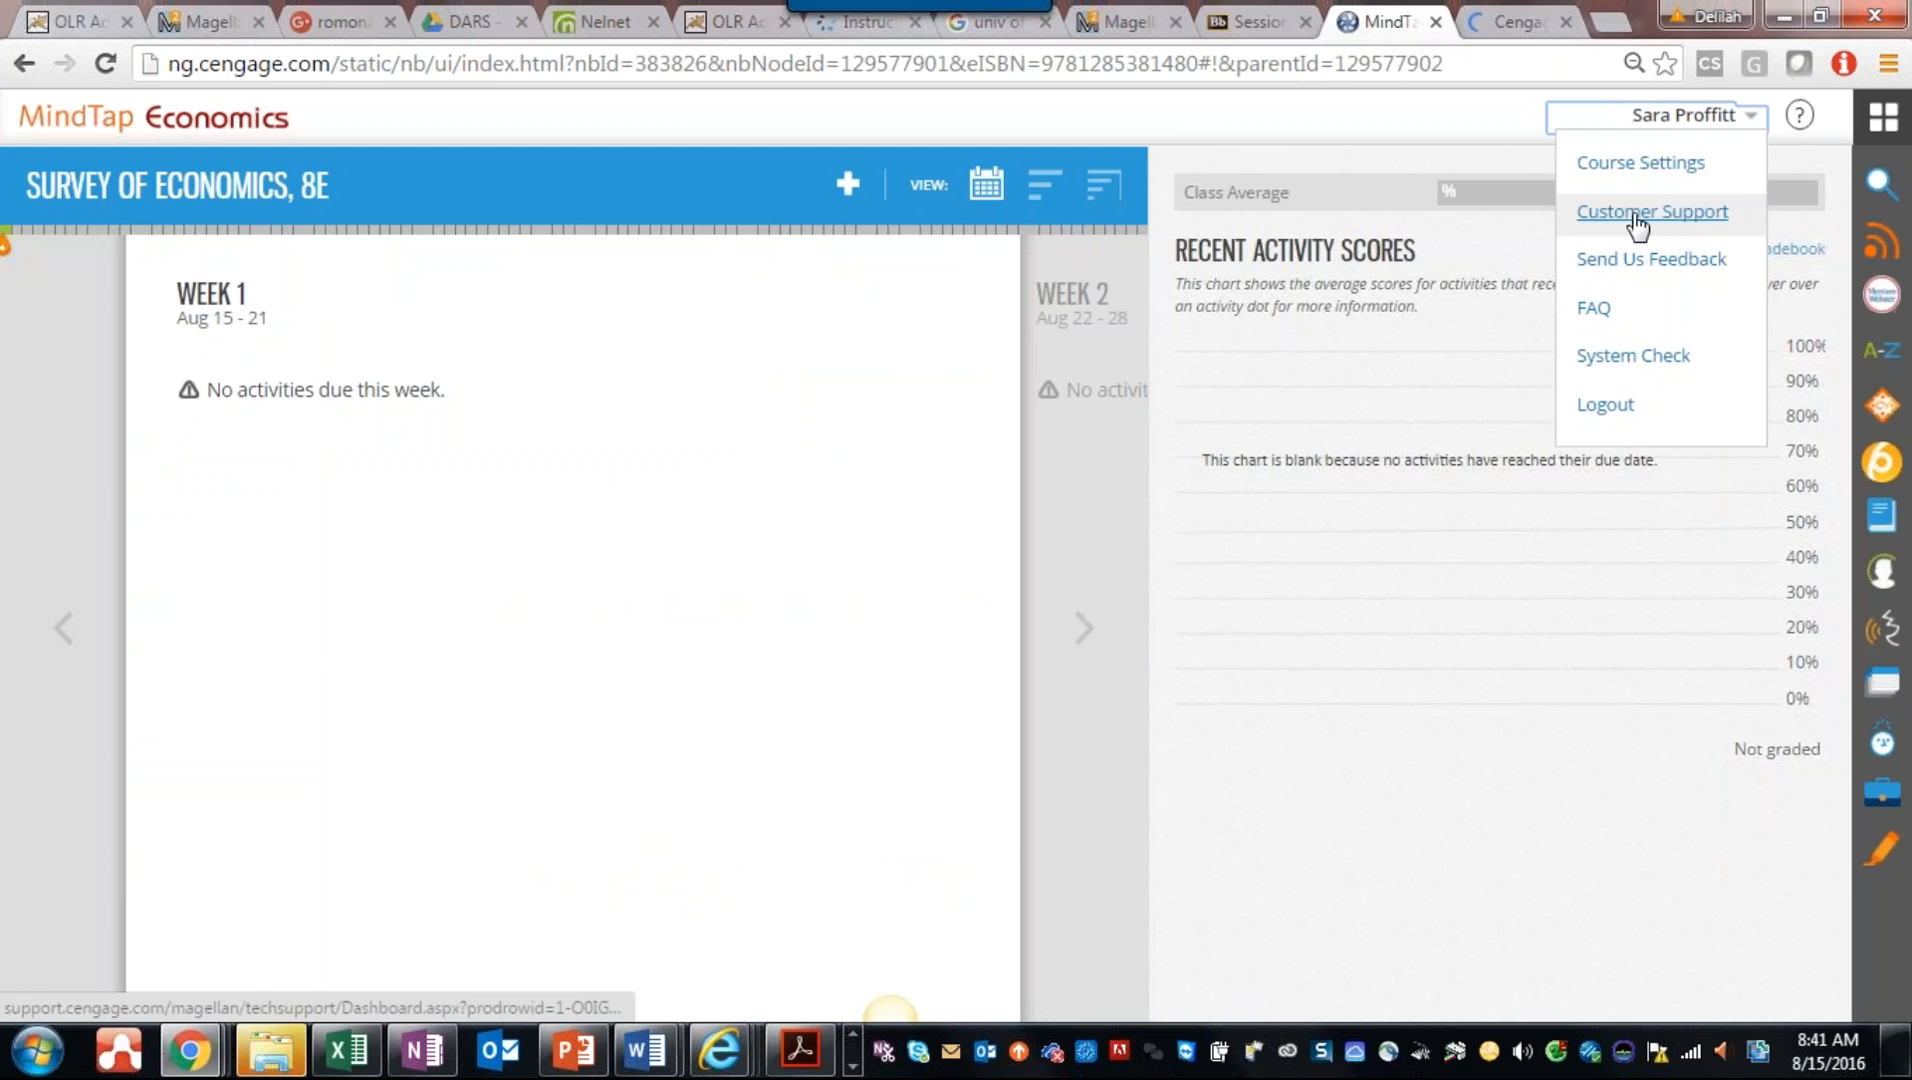
click(1512, 30)
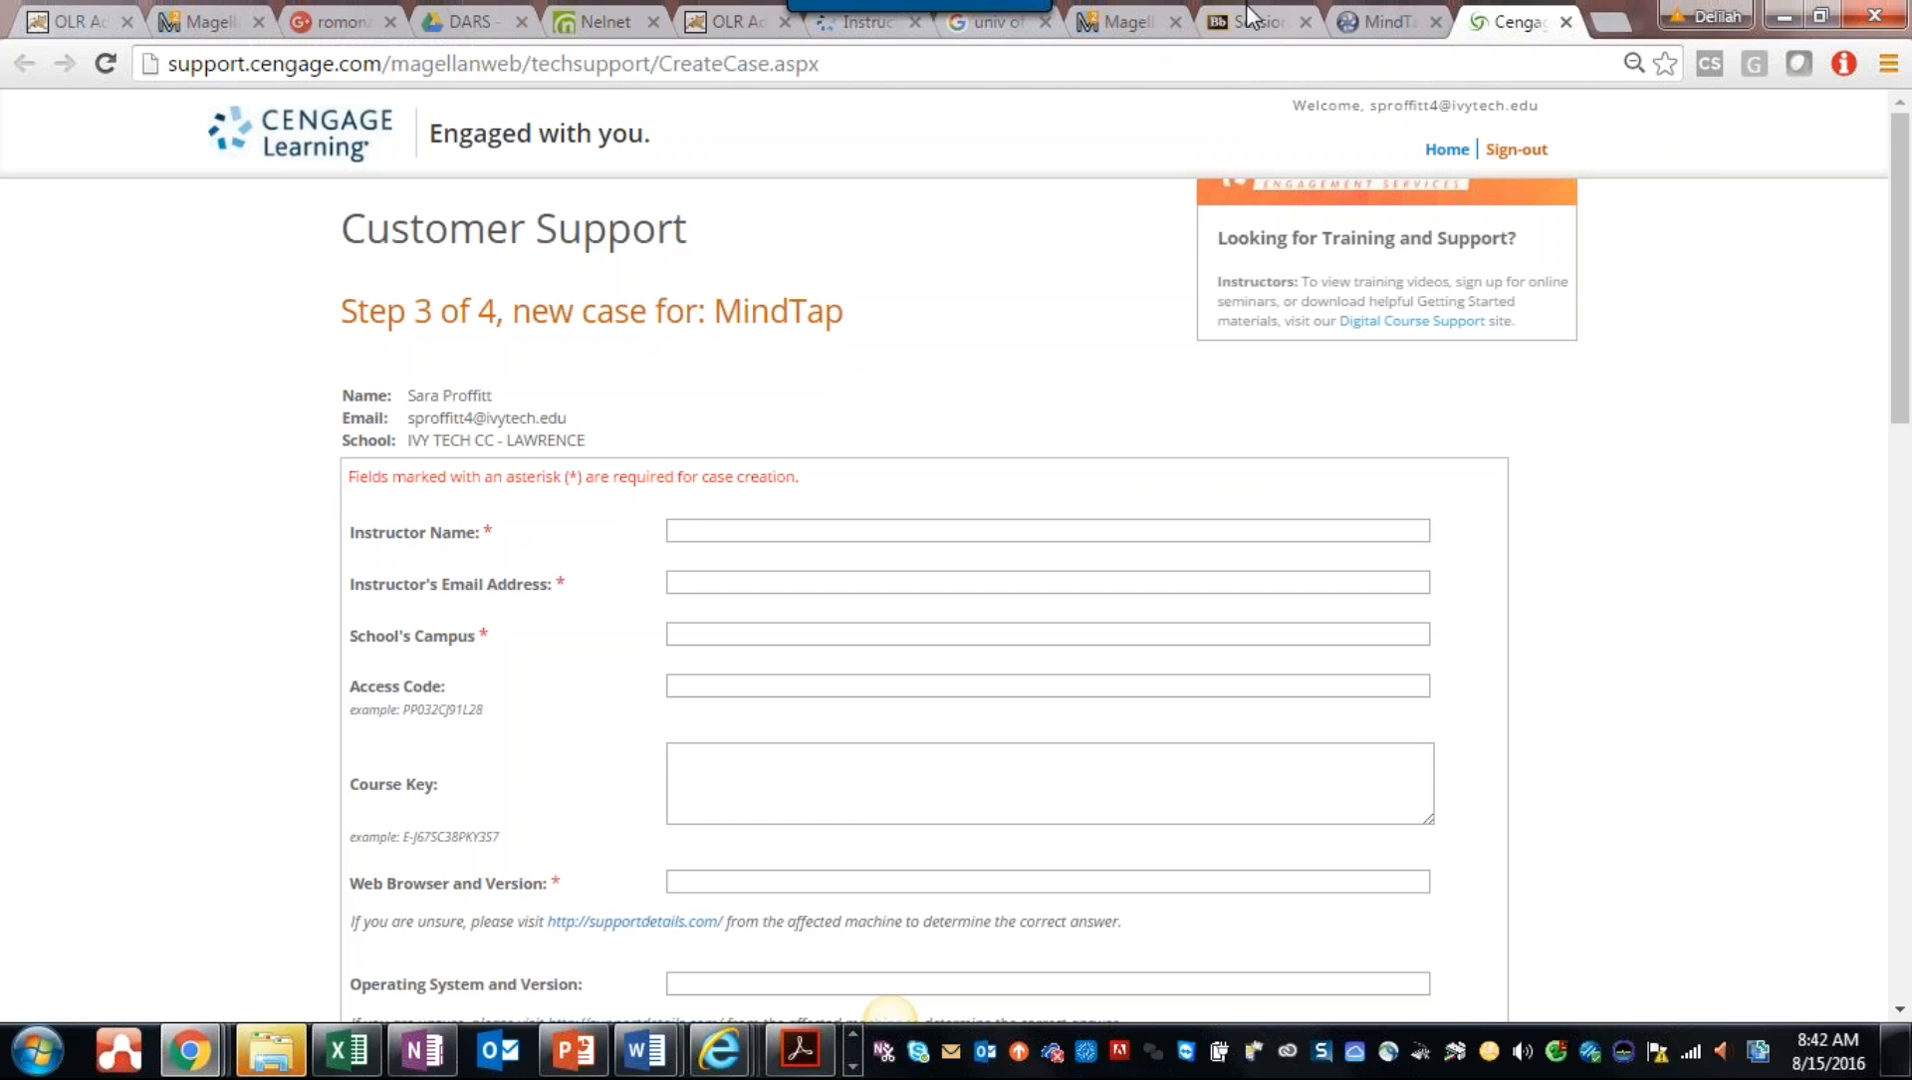
Return to MindTap Survey of Economics, 8E and show it as a list of Parts 1–5
click(1381, 24)
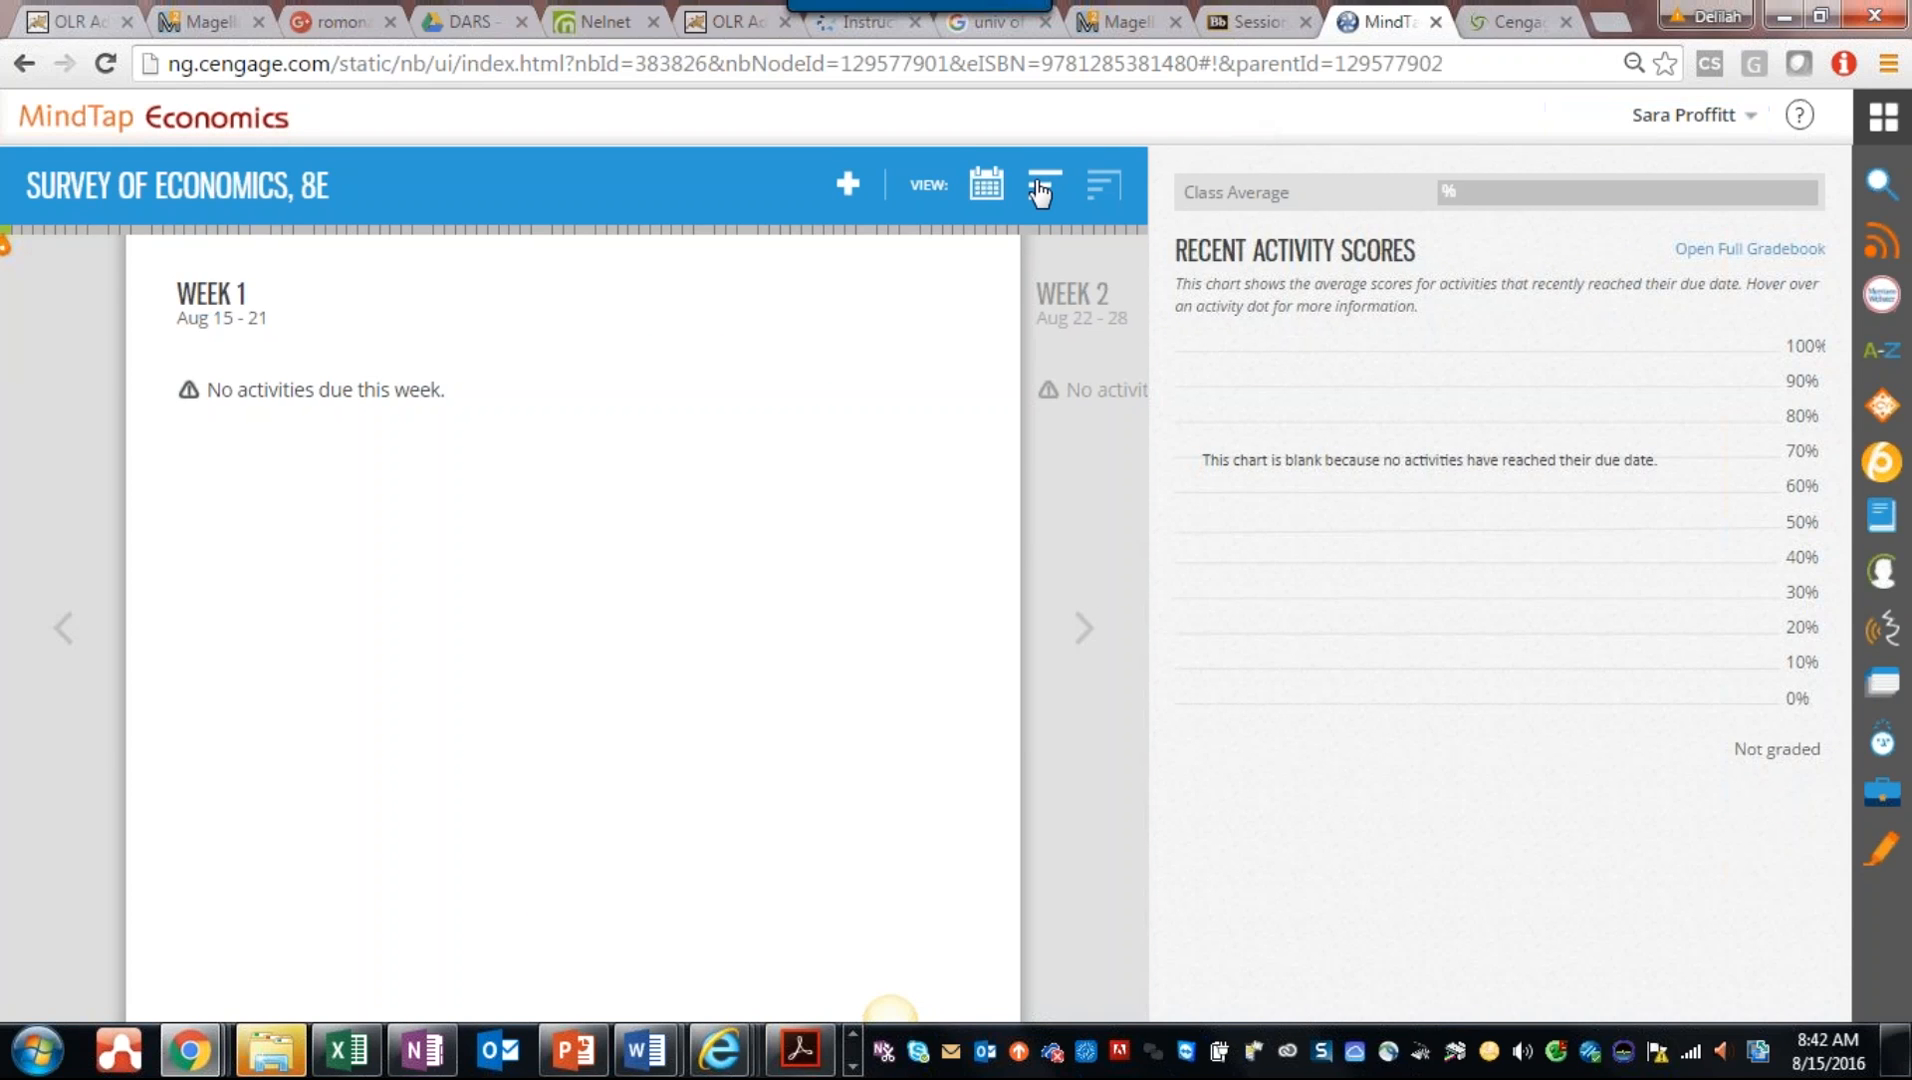
click(1040, 188)
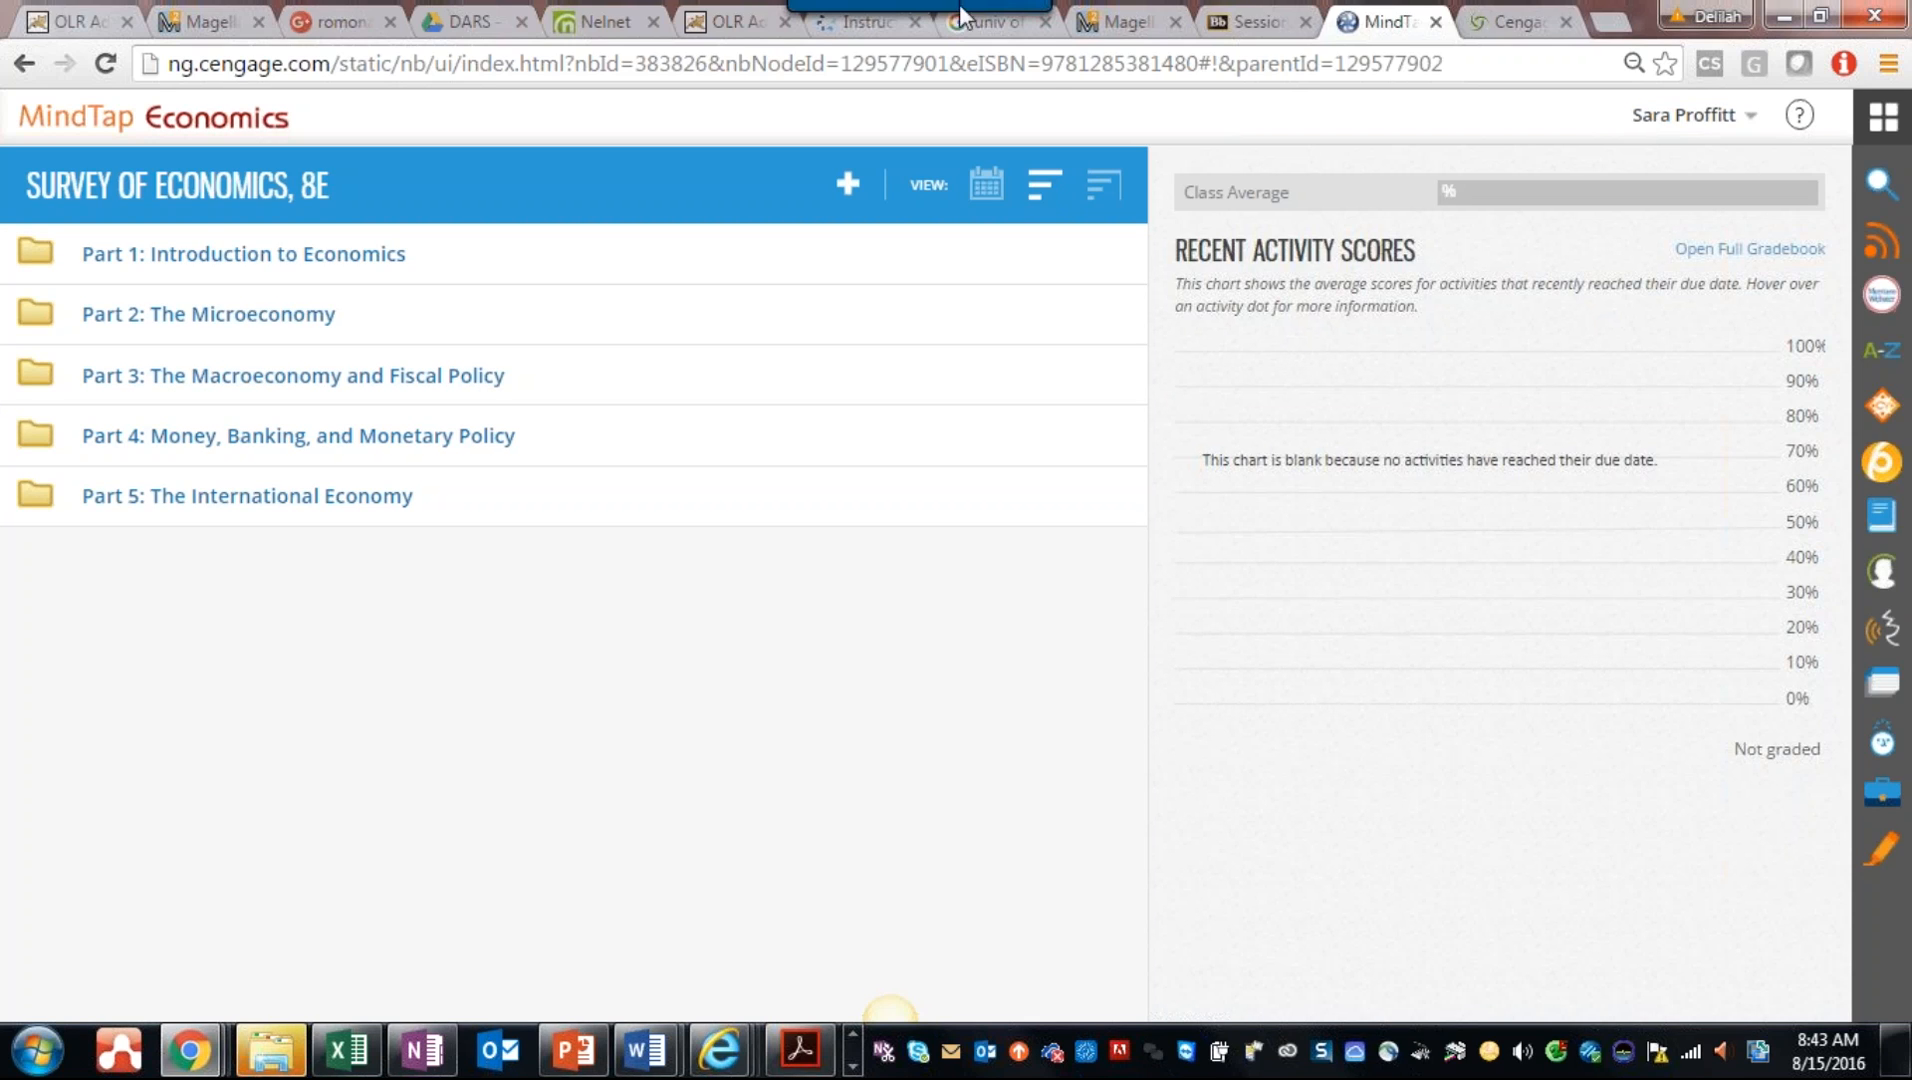
Close MindTap and scroll Session 5 to its Learning Activities and Assignments & Assessments folders
click(1436, 22)
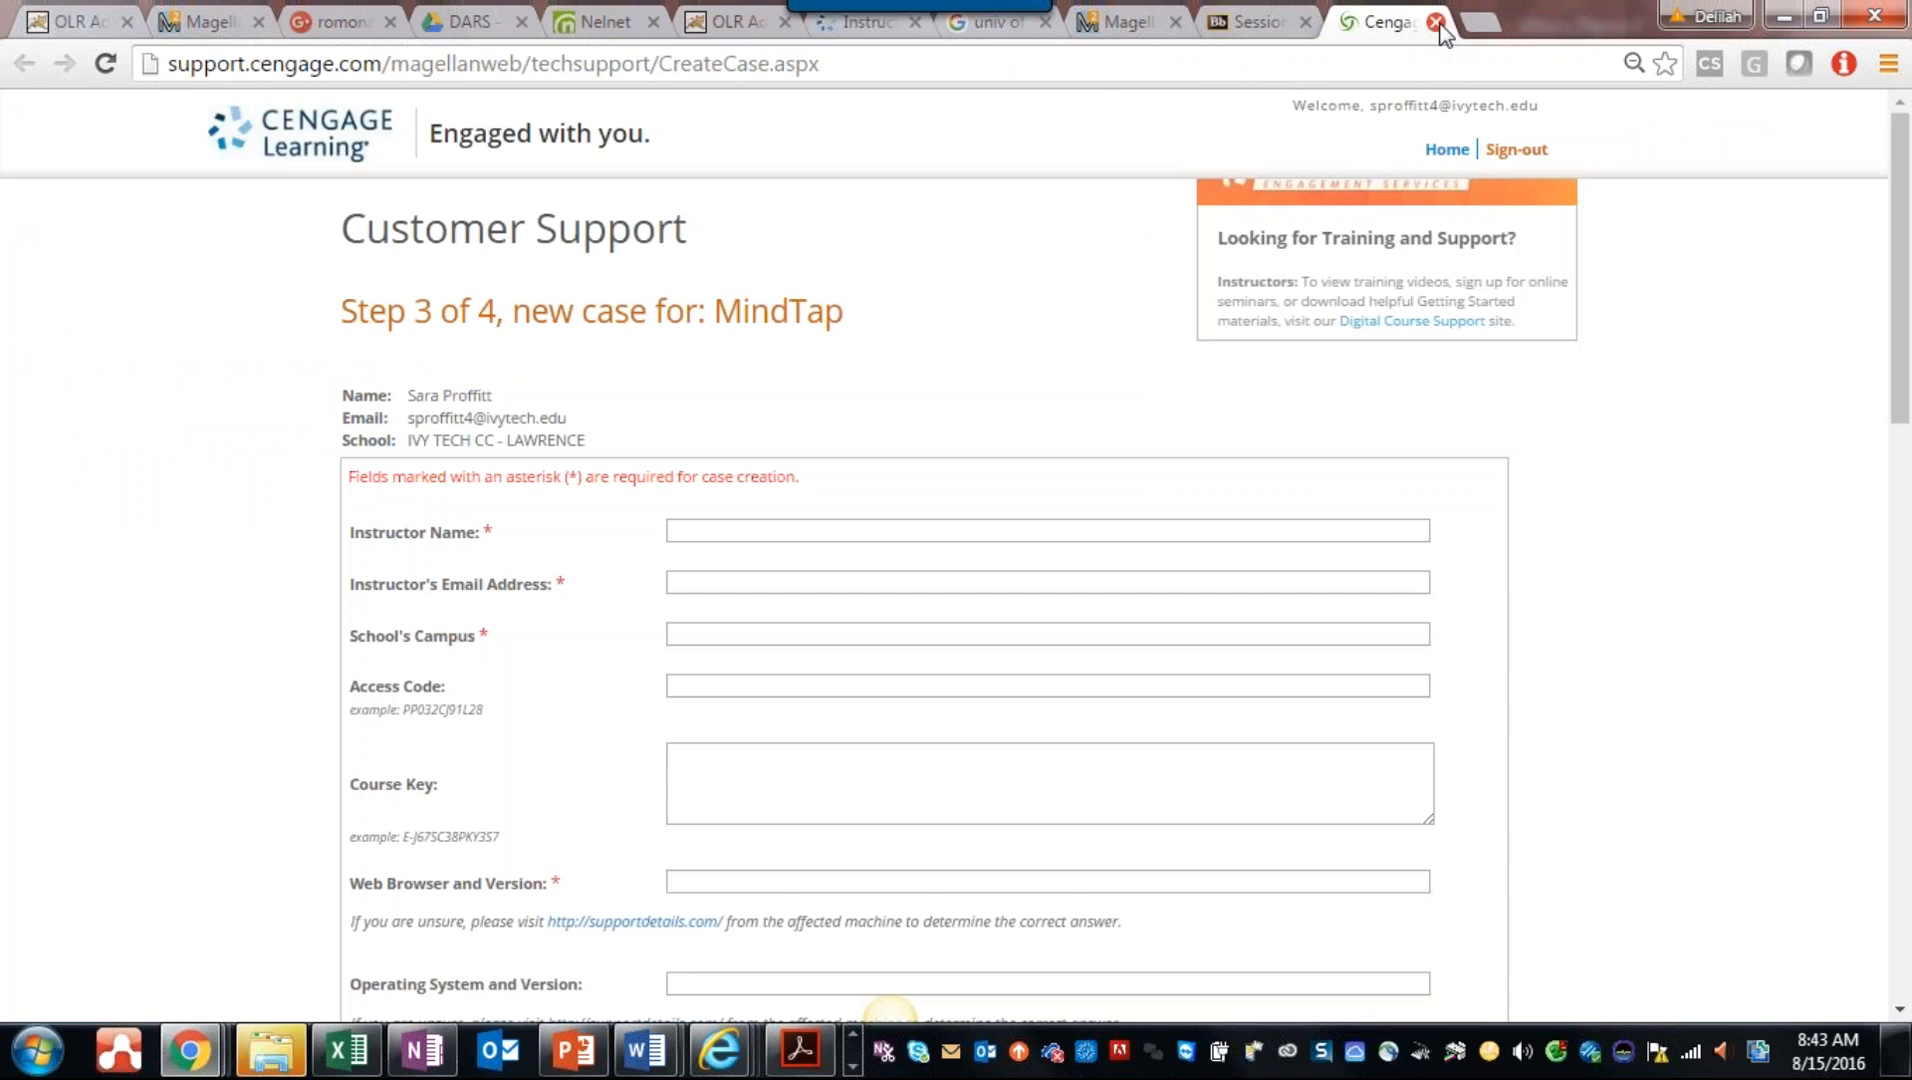
click(1252, 21)
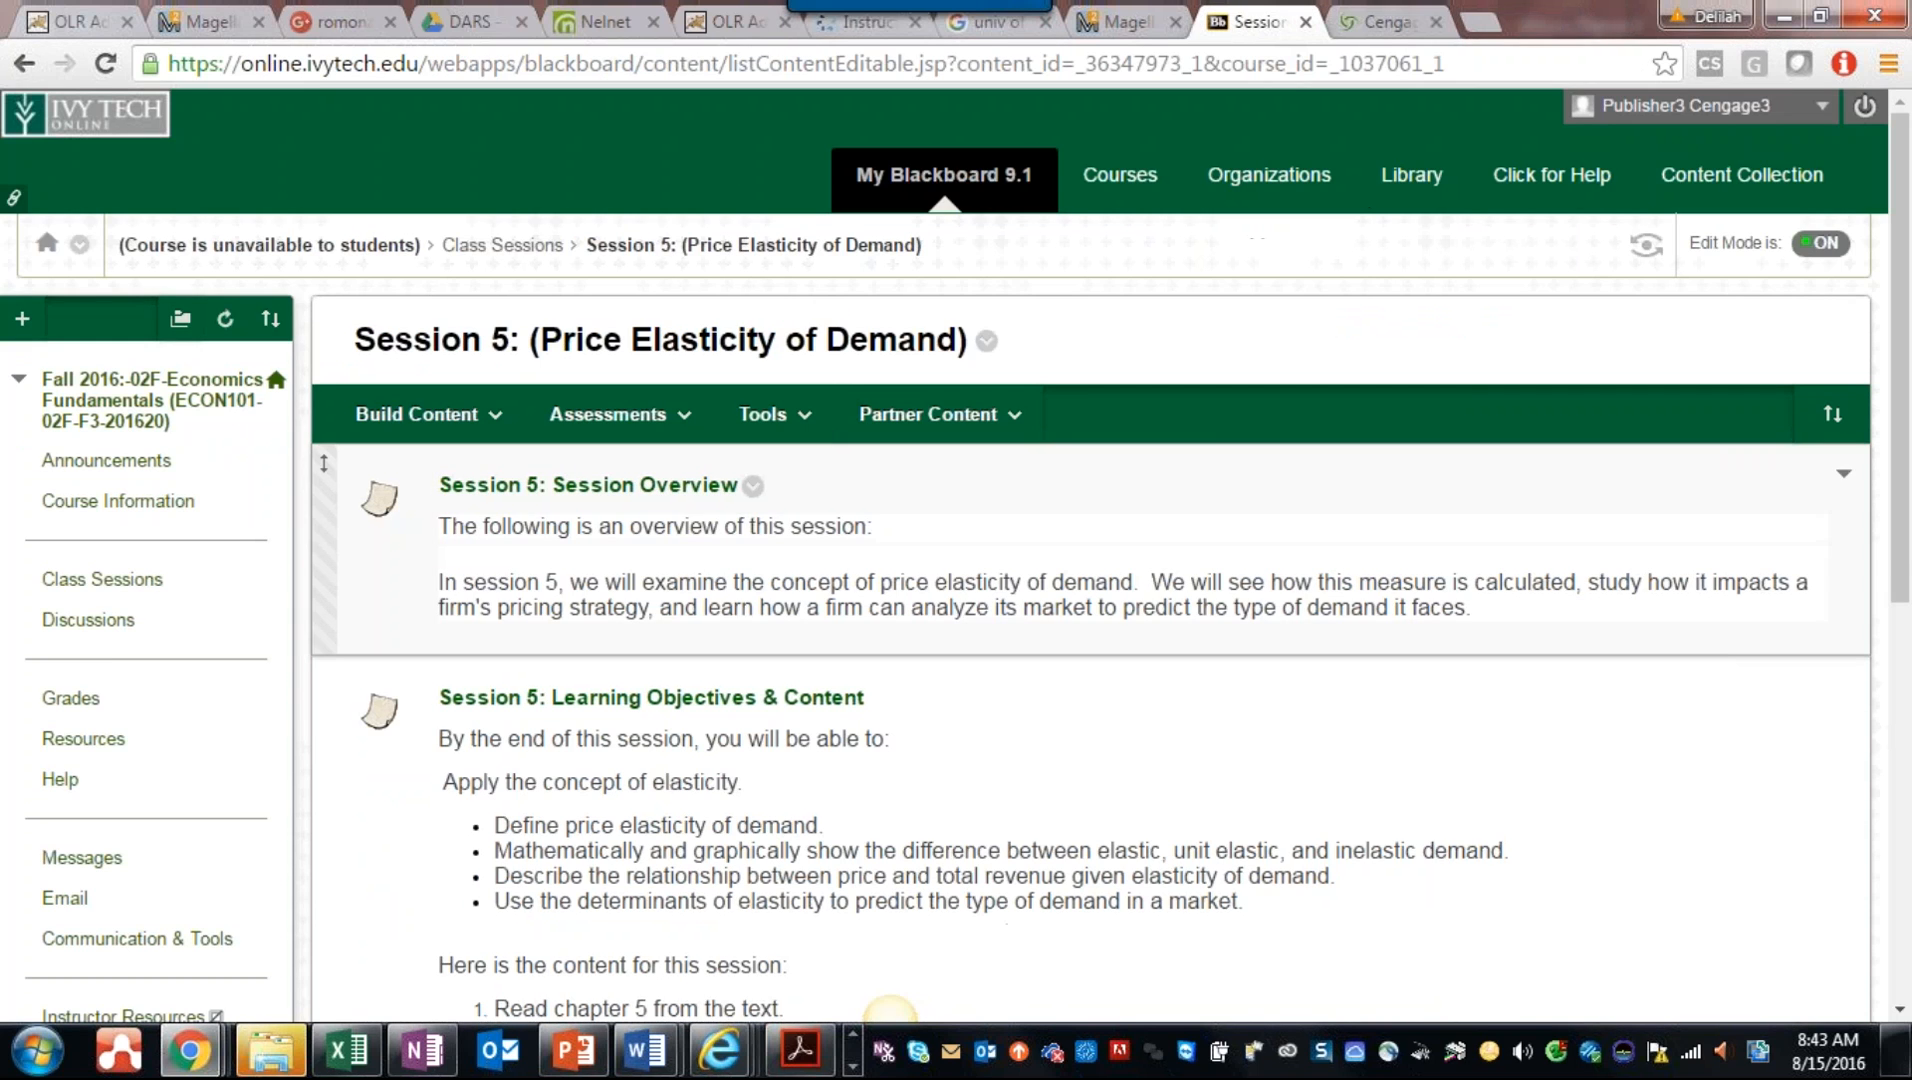
drag(1911, 551, 1898, 1055)
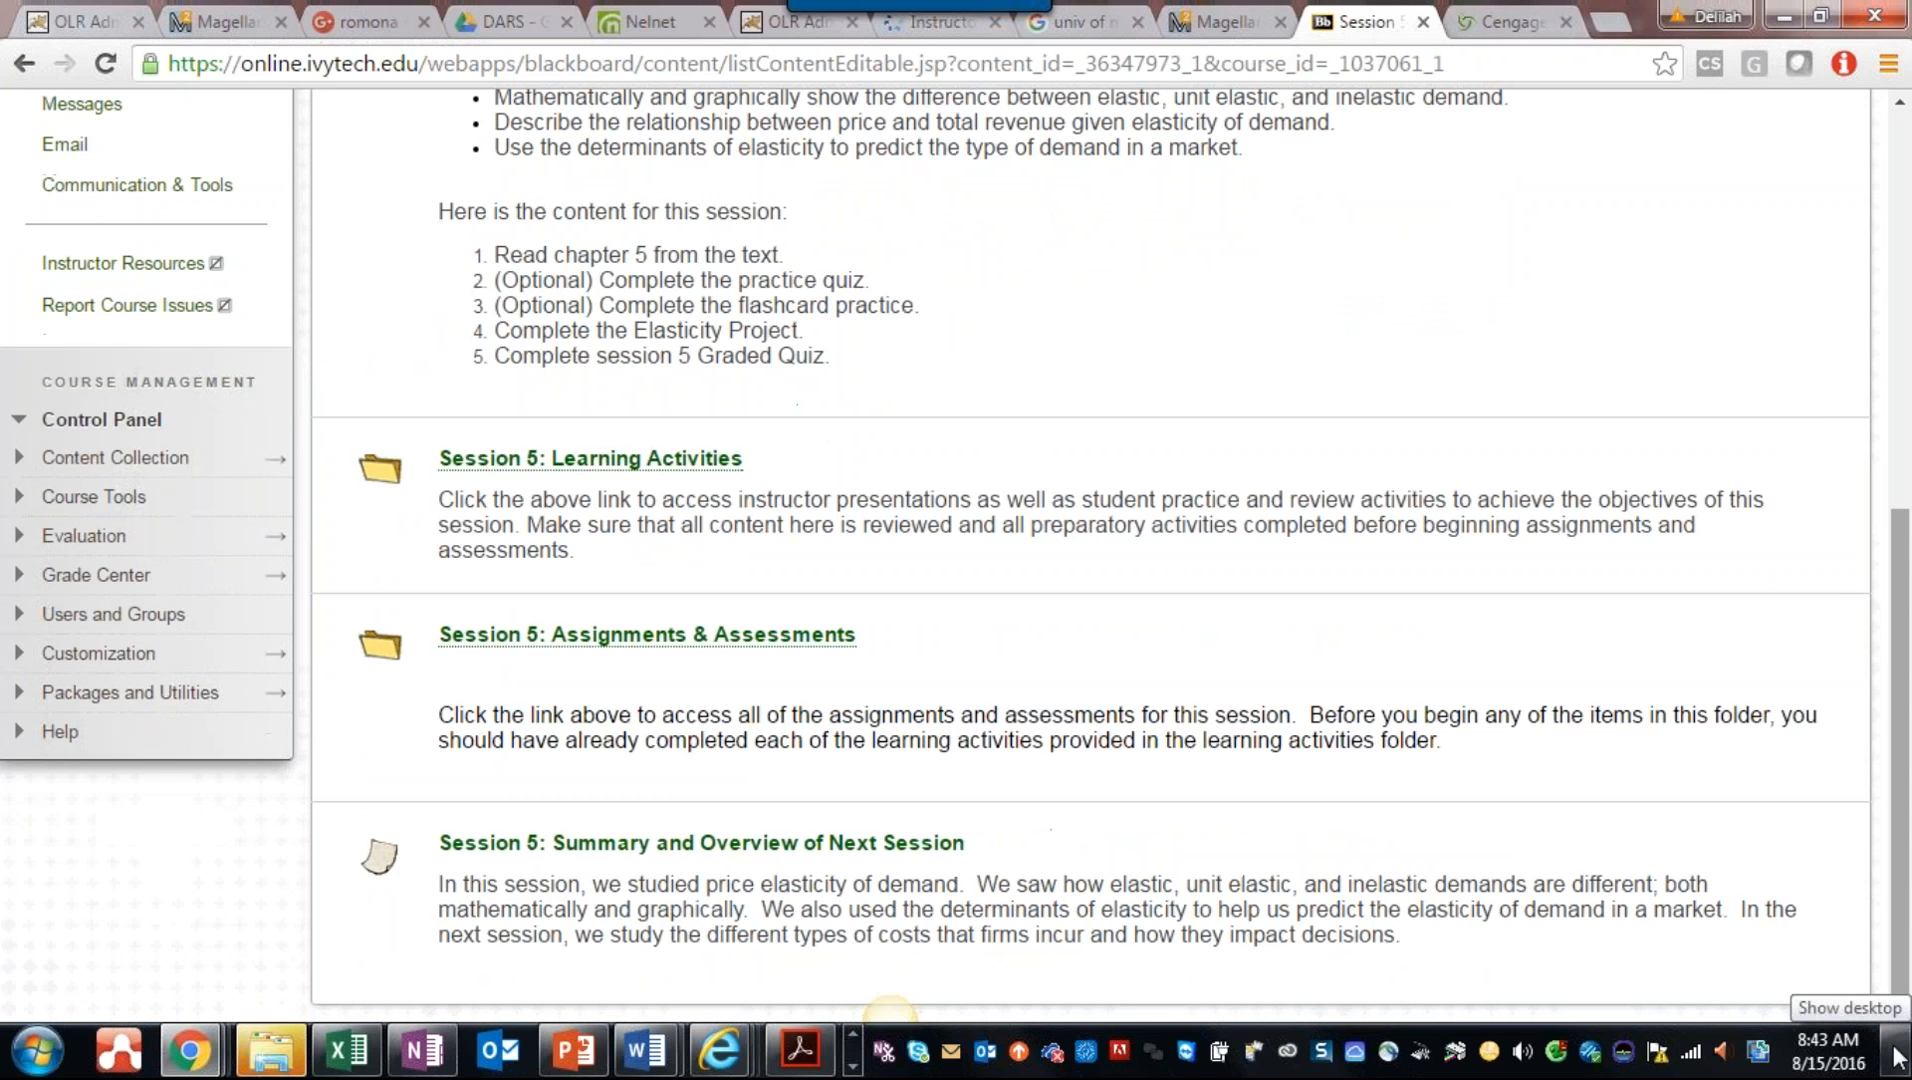